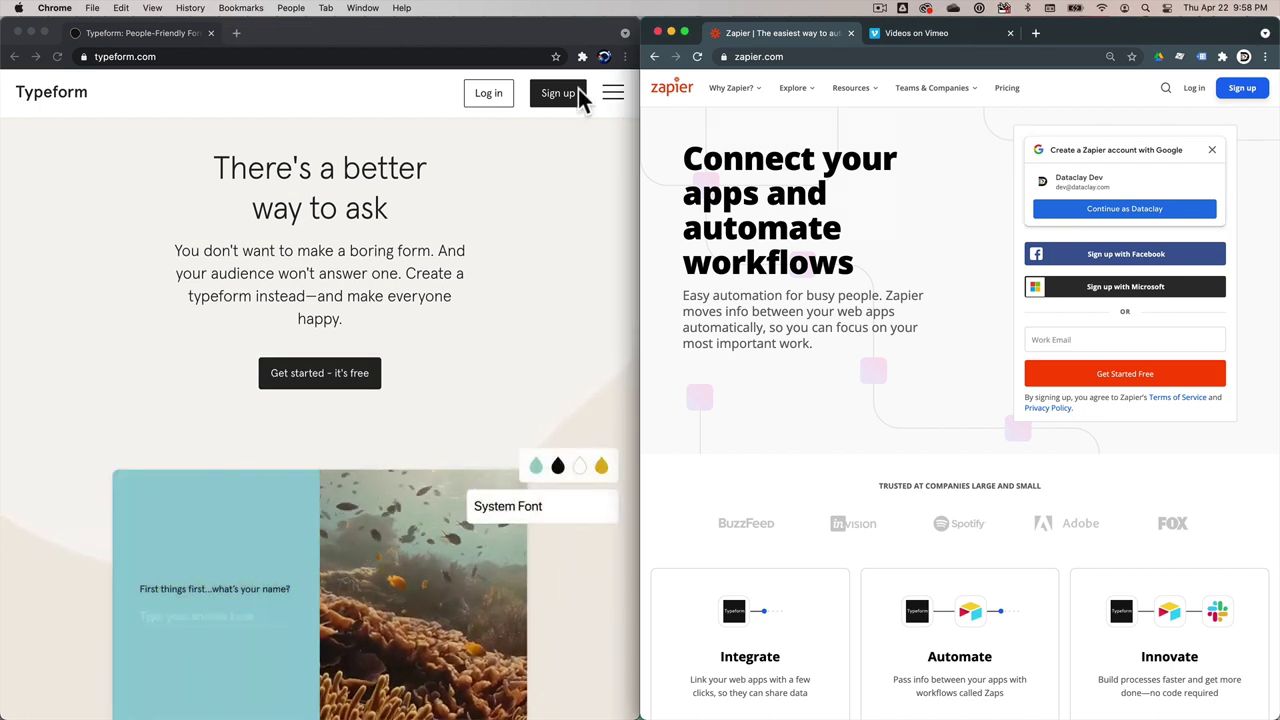
Step: Bring the Typeform window in front of Zapier and maximize it to full screen
click(399, 42)
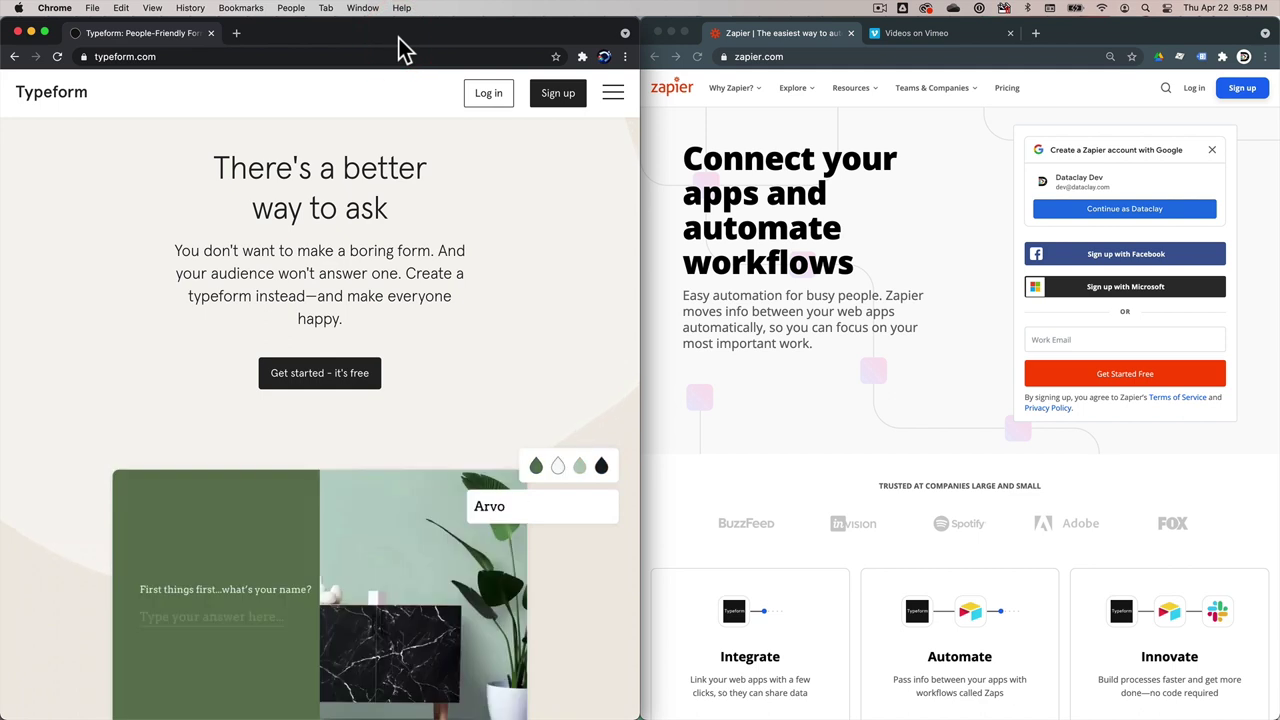
double_click(399, 40)
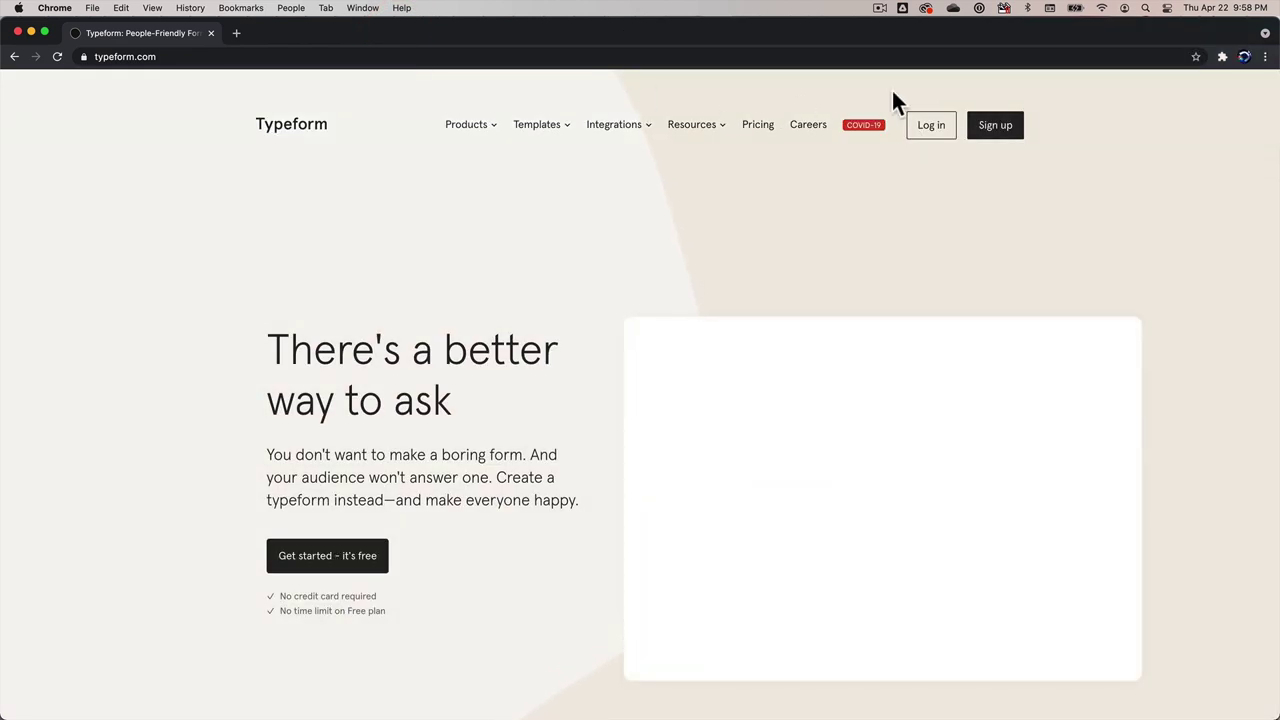
Step: Log in to Typeform with the saved account and open the Name Cards form in the editor
click(931, 128)
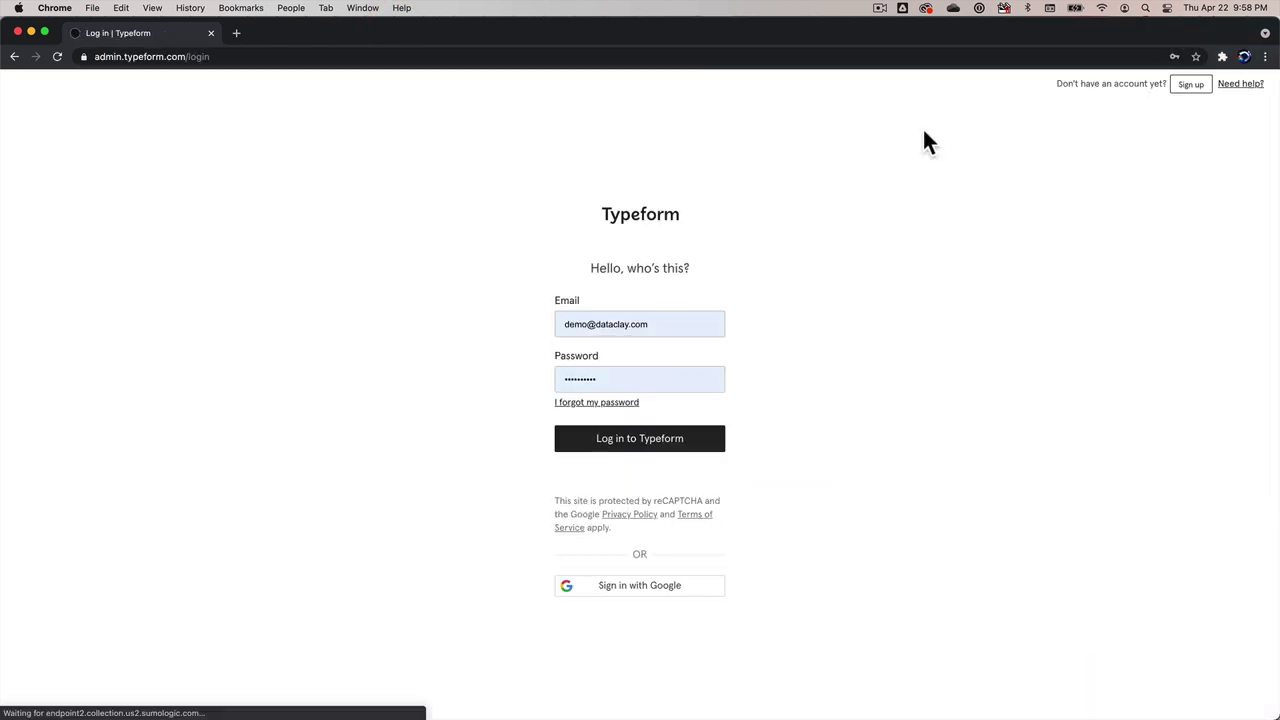
click(693, 434)
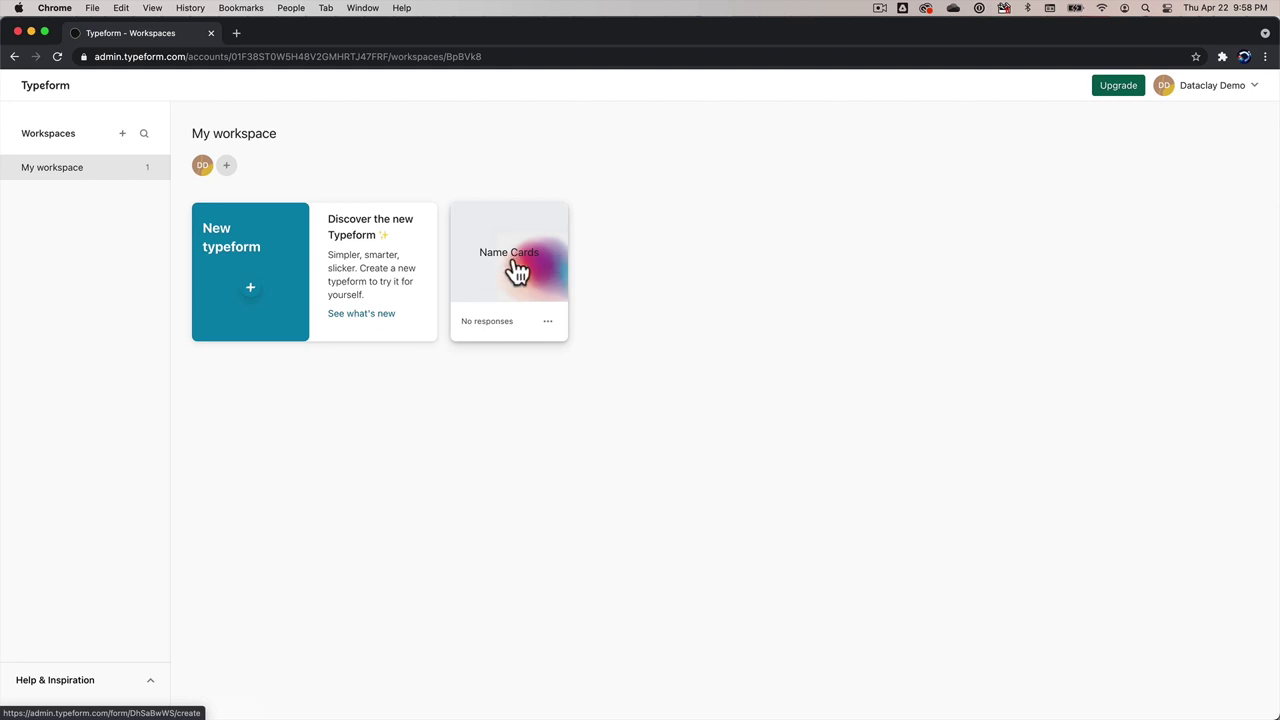
click(489, 321)
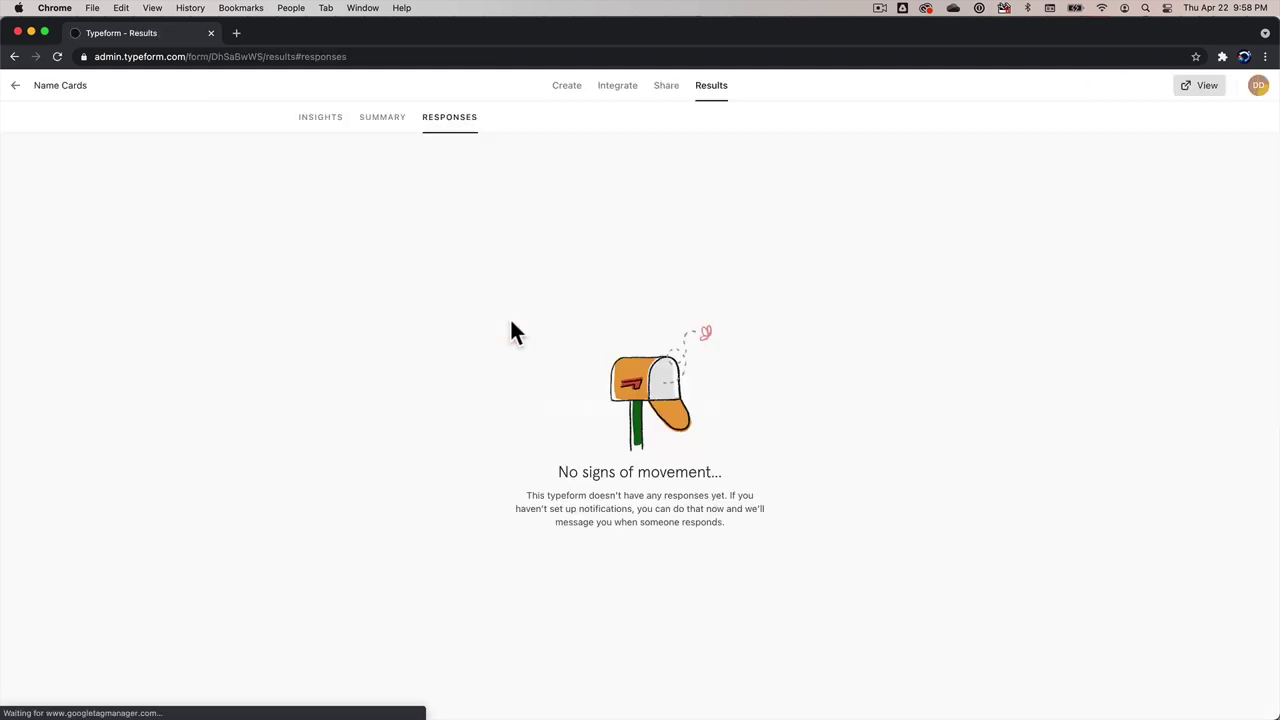
click(564, 88)
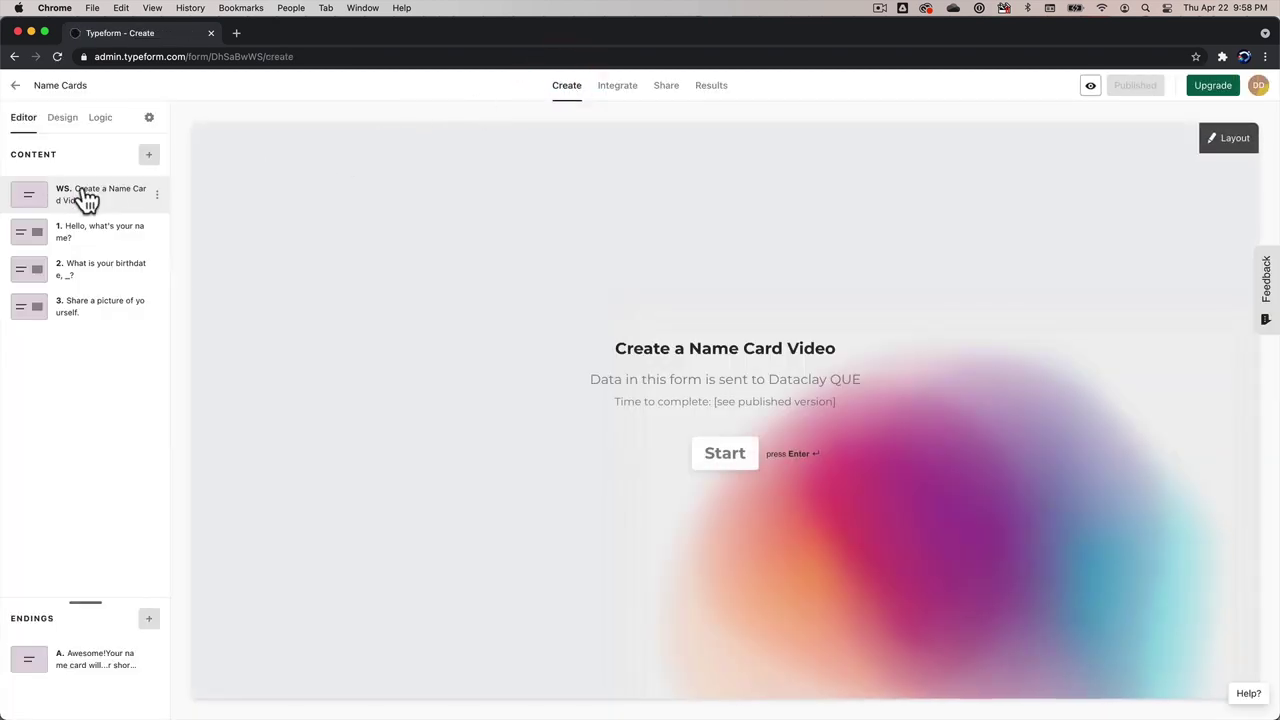
Step: Review the name, birthdate and picture questions and the ending screen, then open Live Preview
click(76, 244)
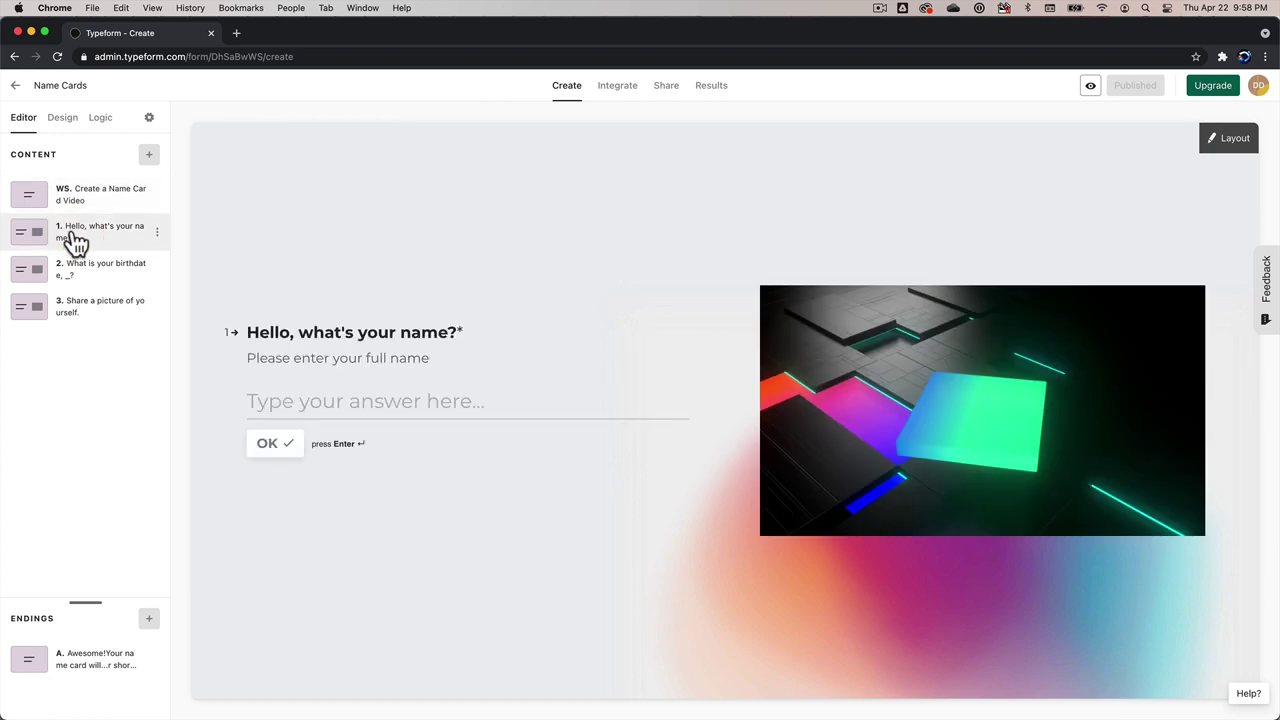
click(92, 270)
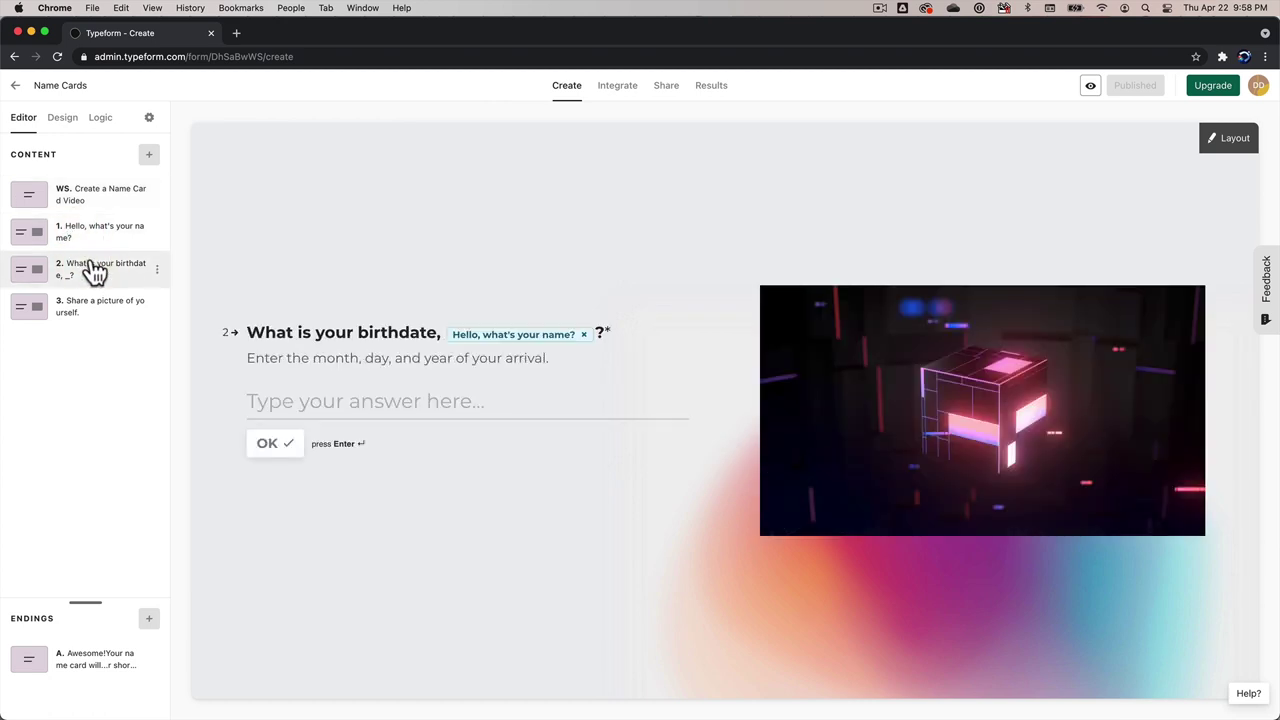
click(100, 306)
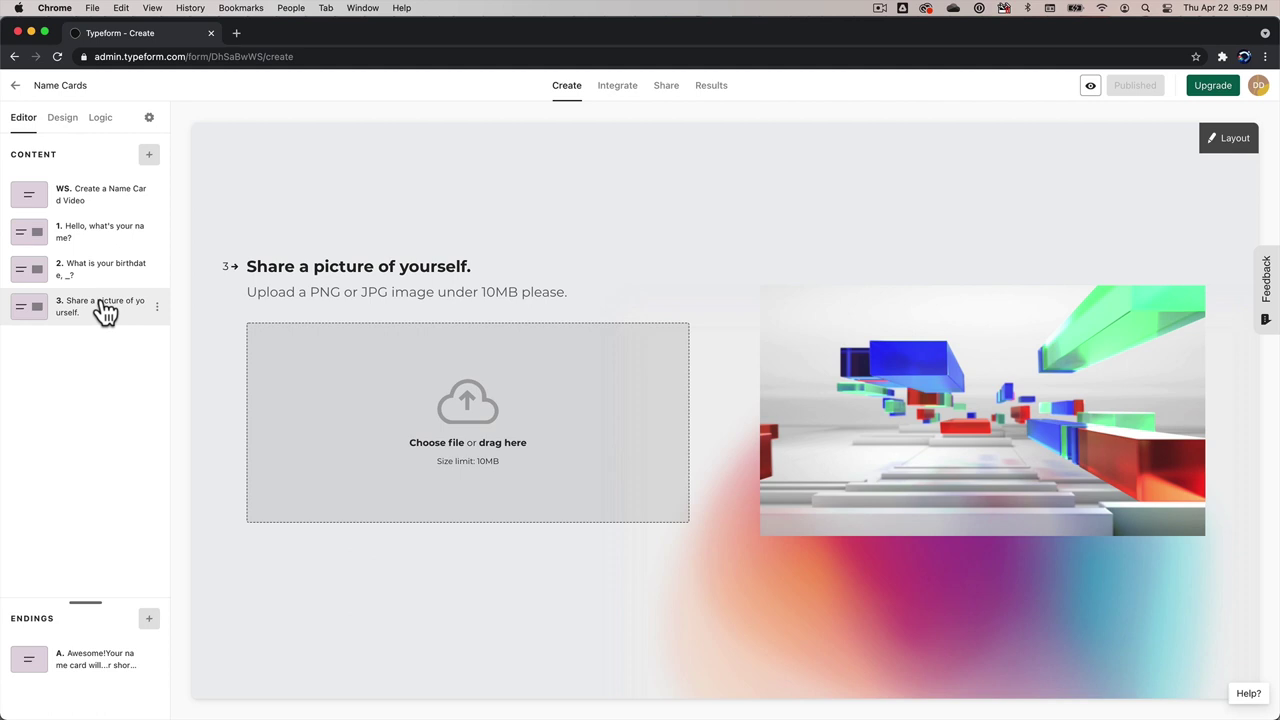
click(98, 660)
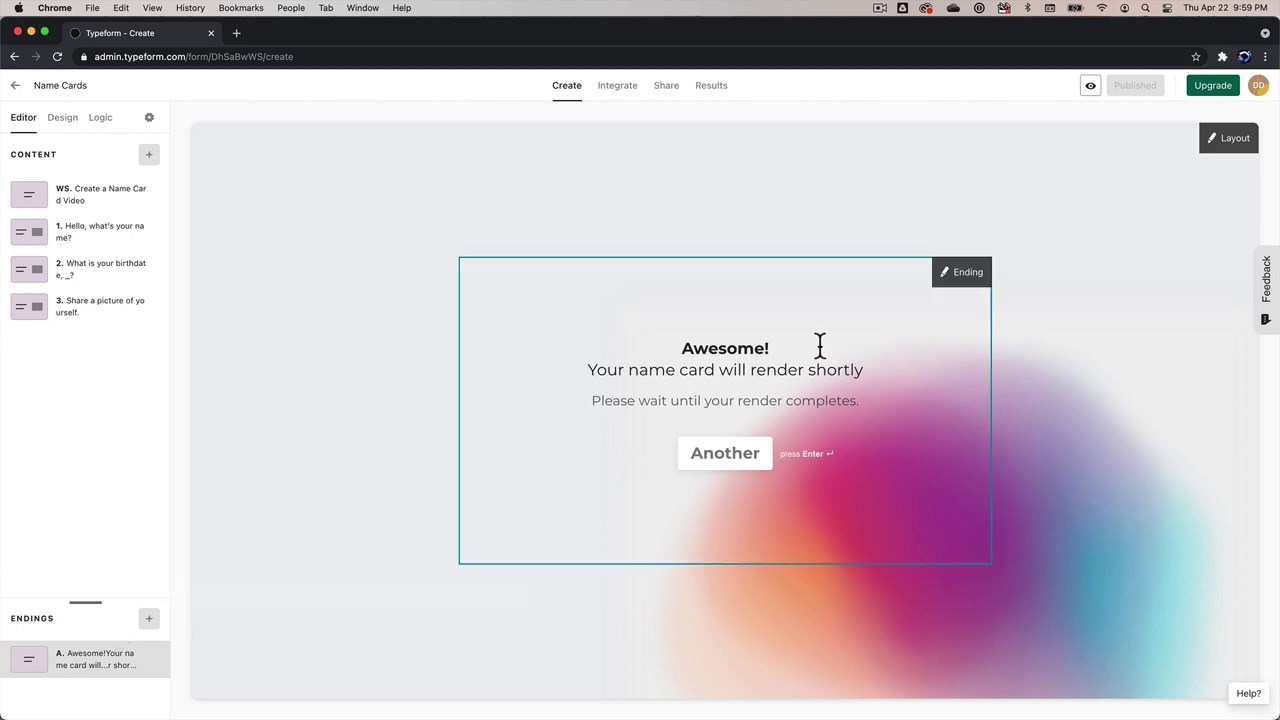
click(1090, 92)
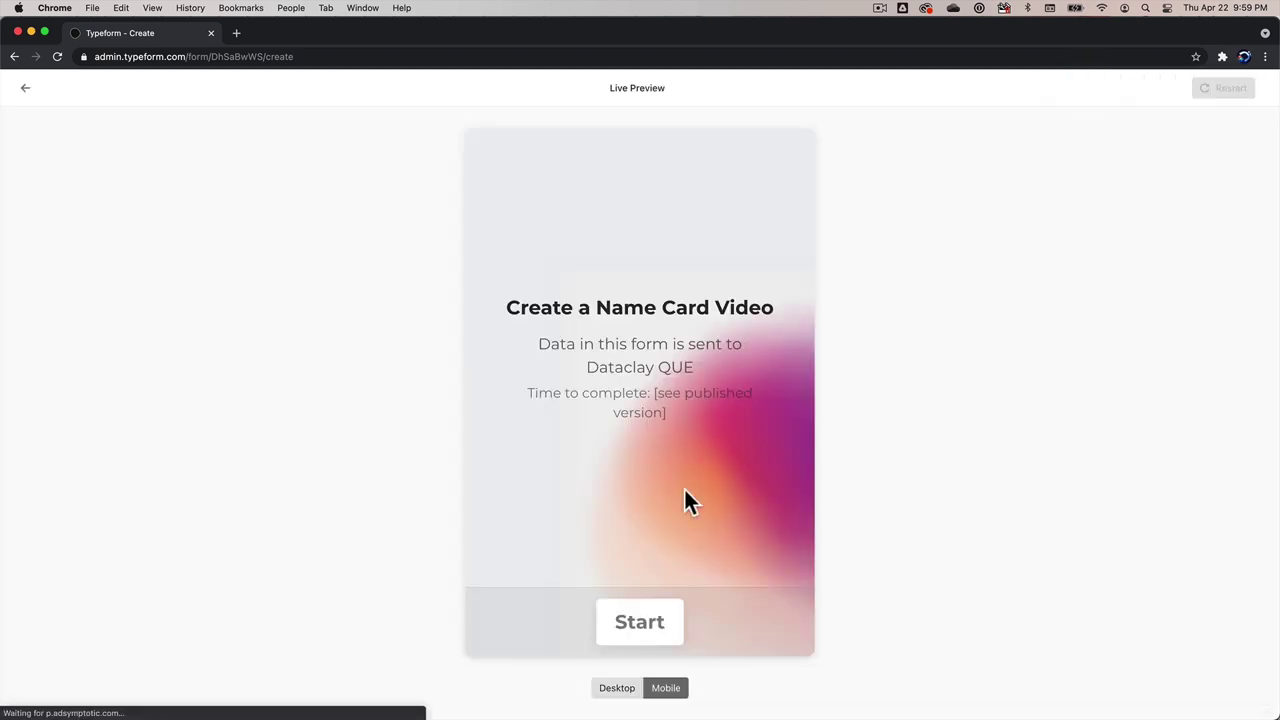
Step: Preview the form in desktop layout through the birthdate and picture questions, then exit
click(617, 689)
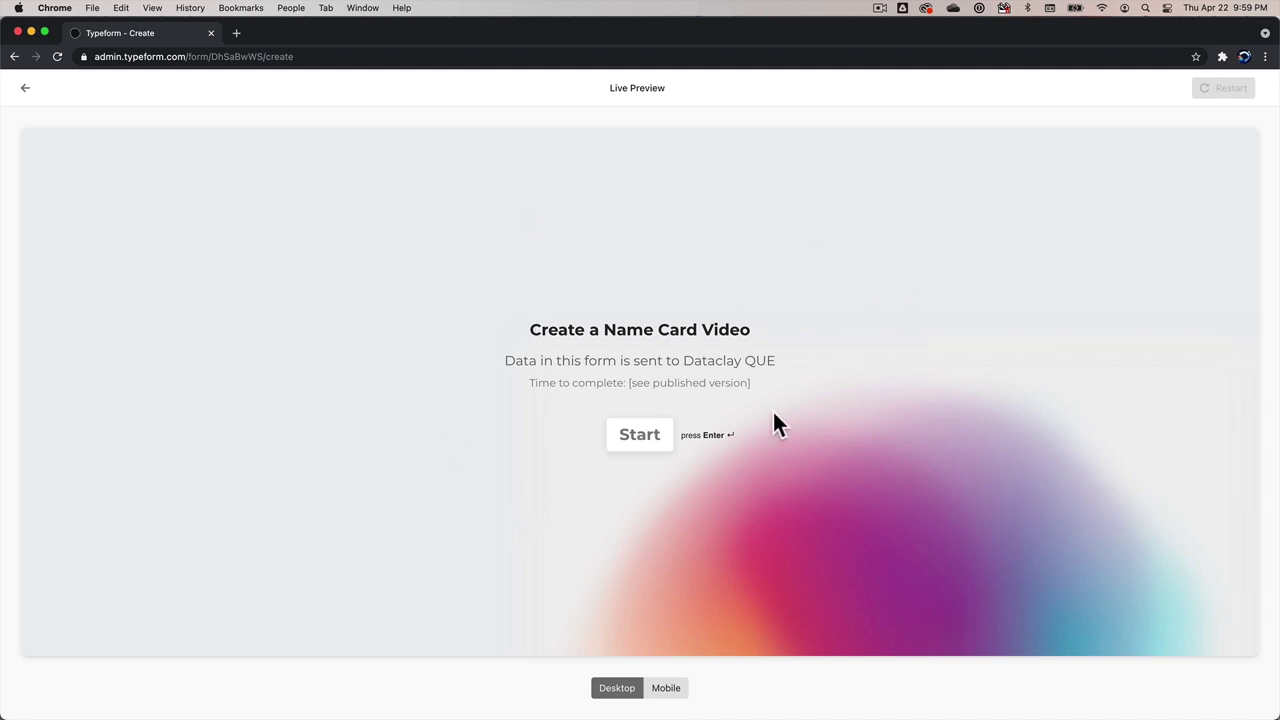
click(656, 440)
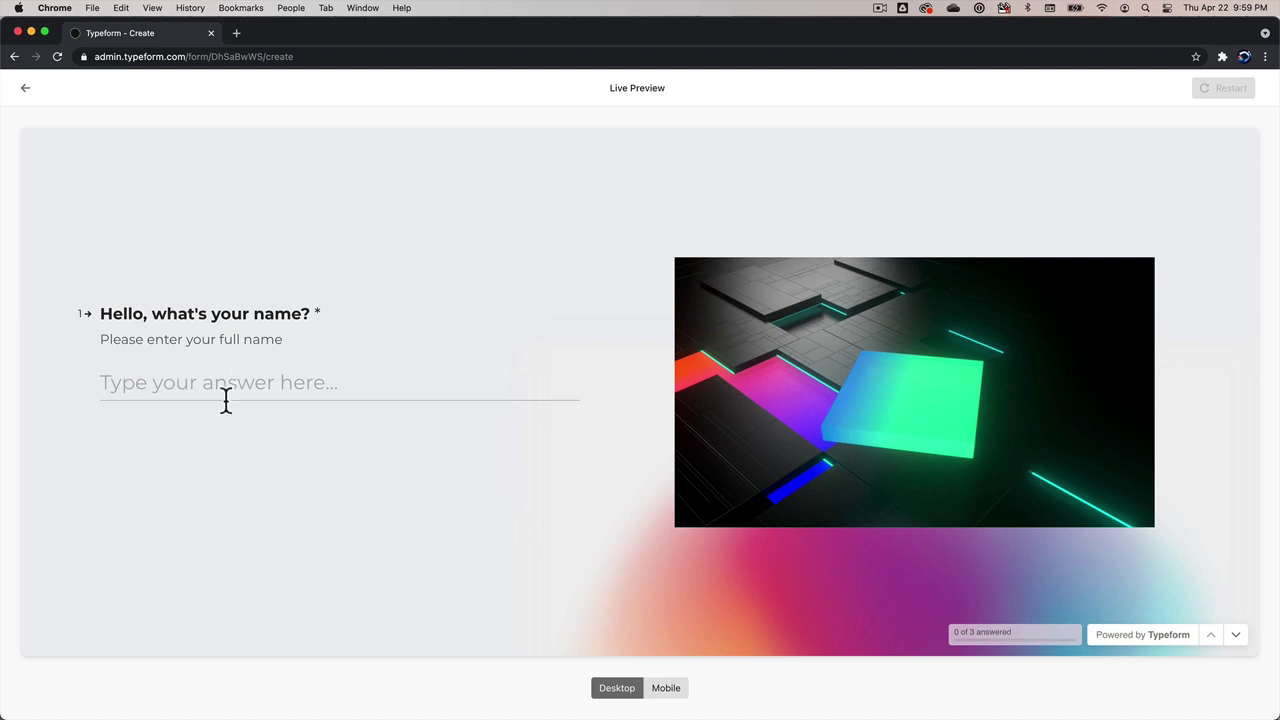
click(1236, 636)
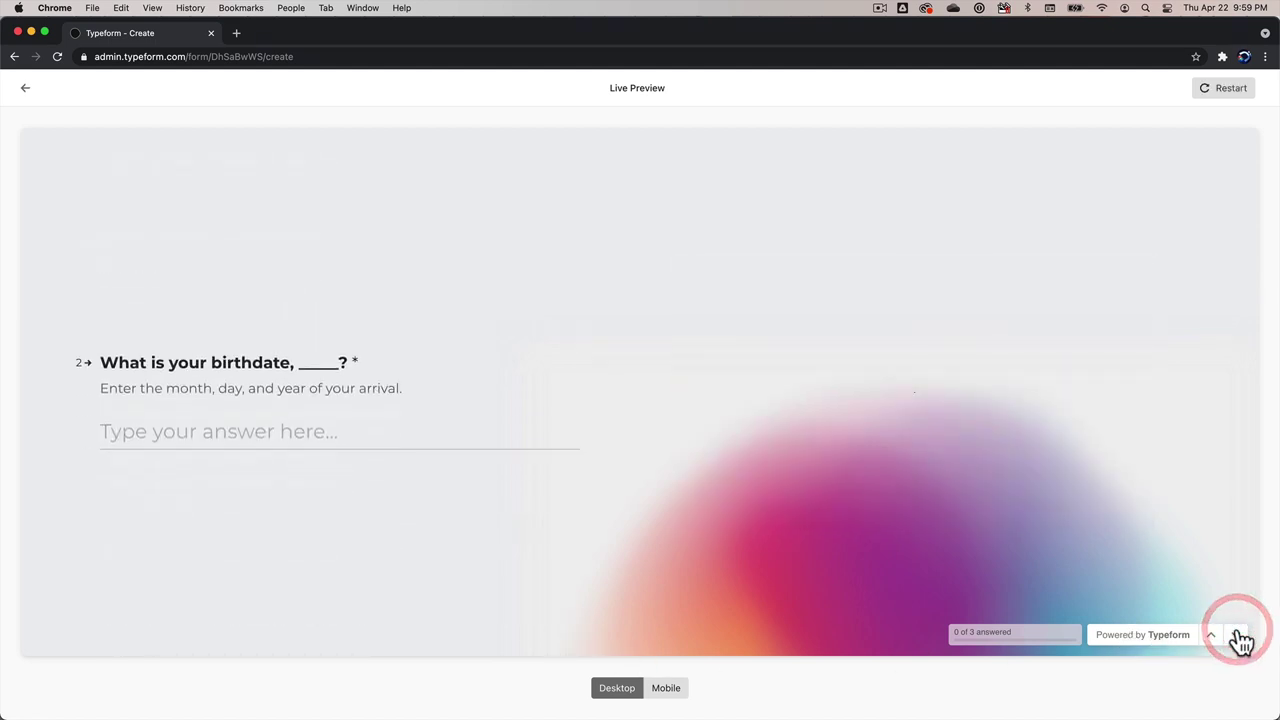
click(1239, 641)
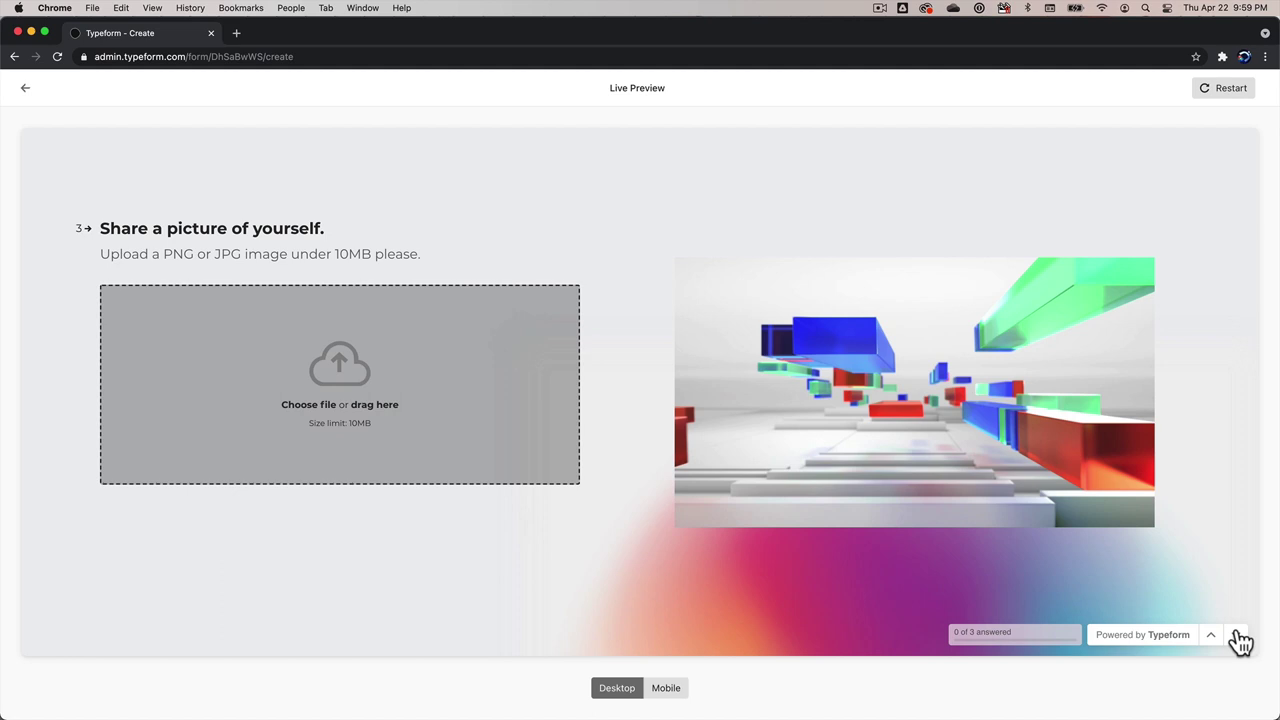
click(25, 88)
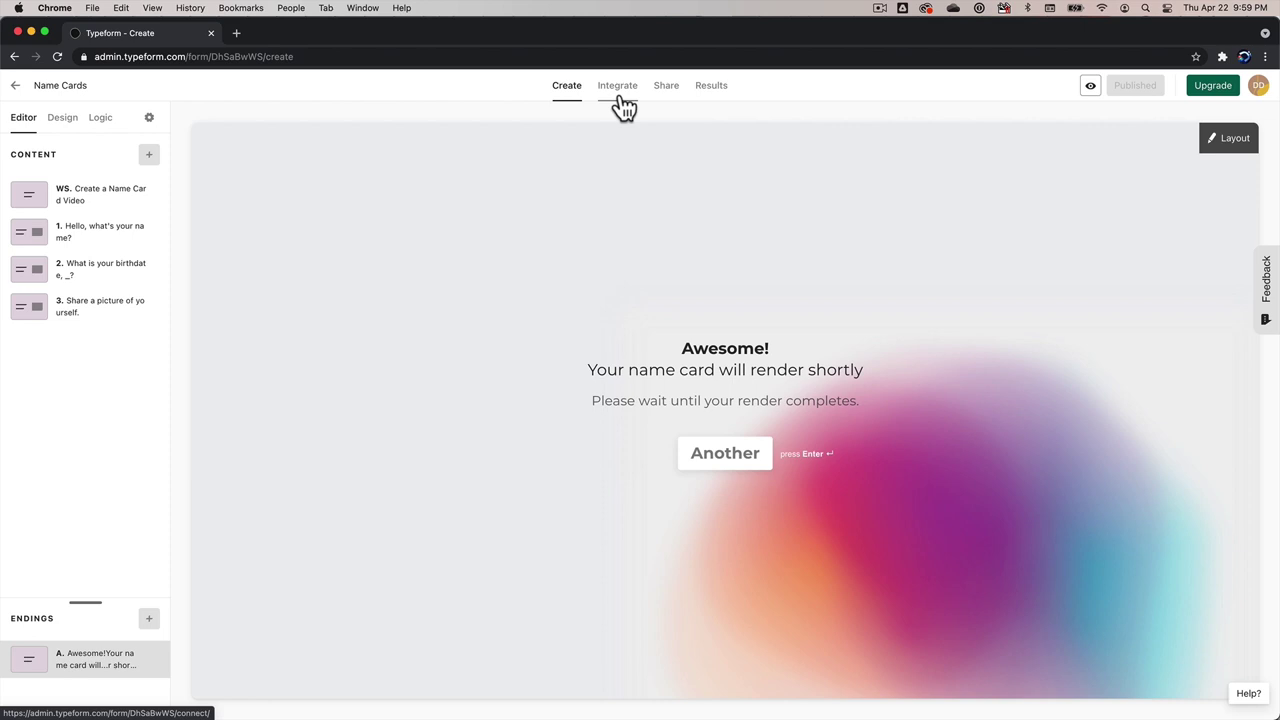
Step: Open the Name Cards share page, select form ID DhSaBwWS in the link, and tile the window left
click(661, 87)
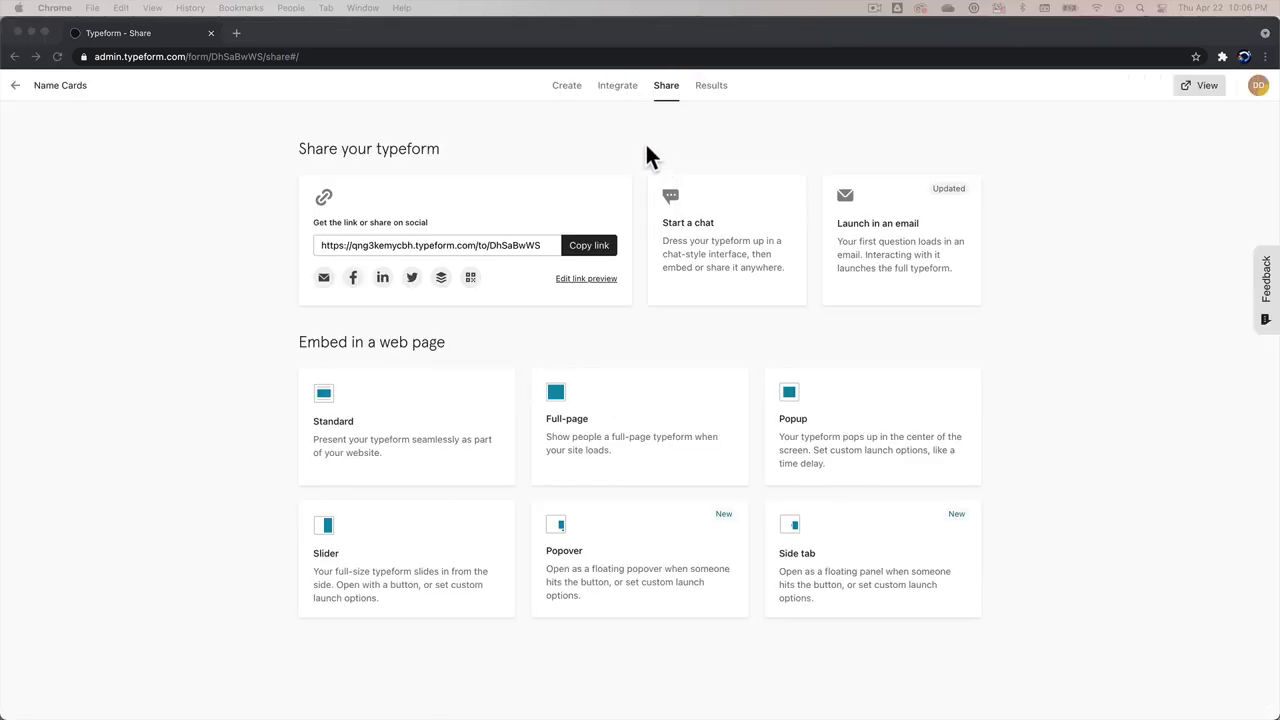
click(486, 246)
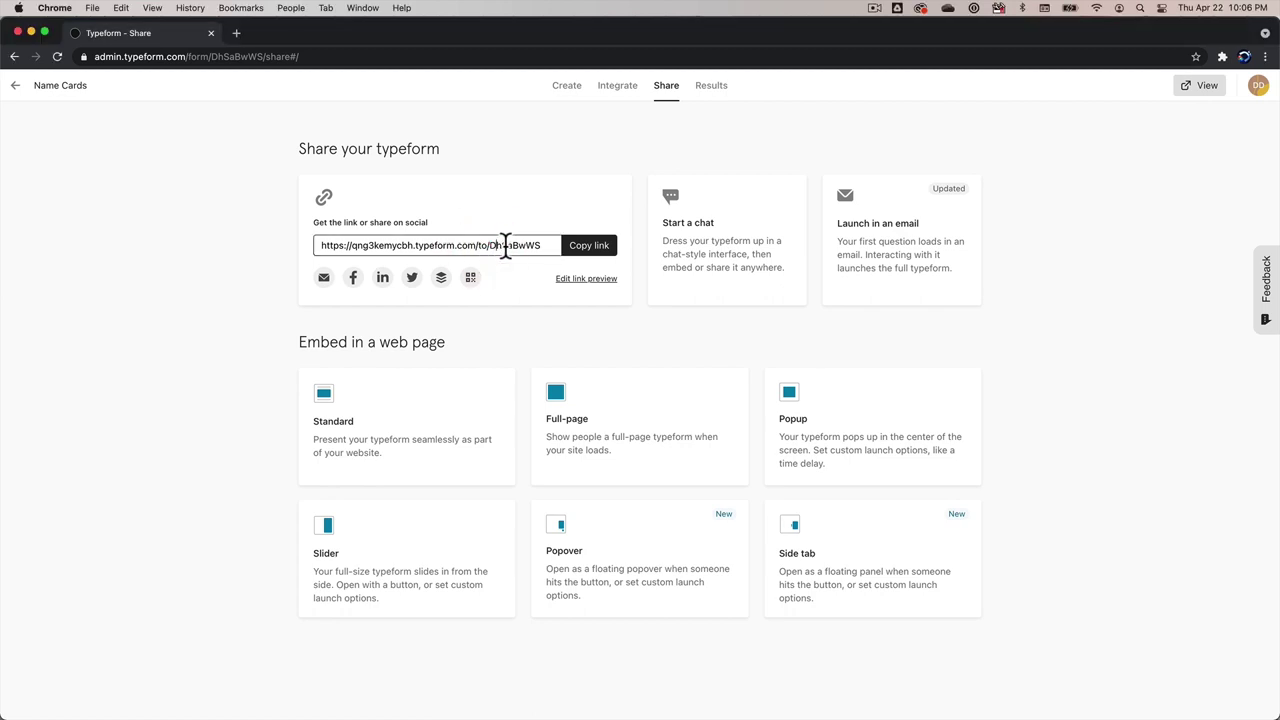
drag(542, 246, 488, 246)
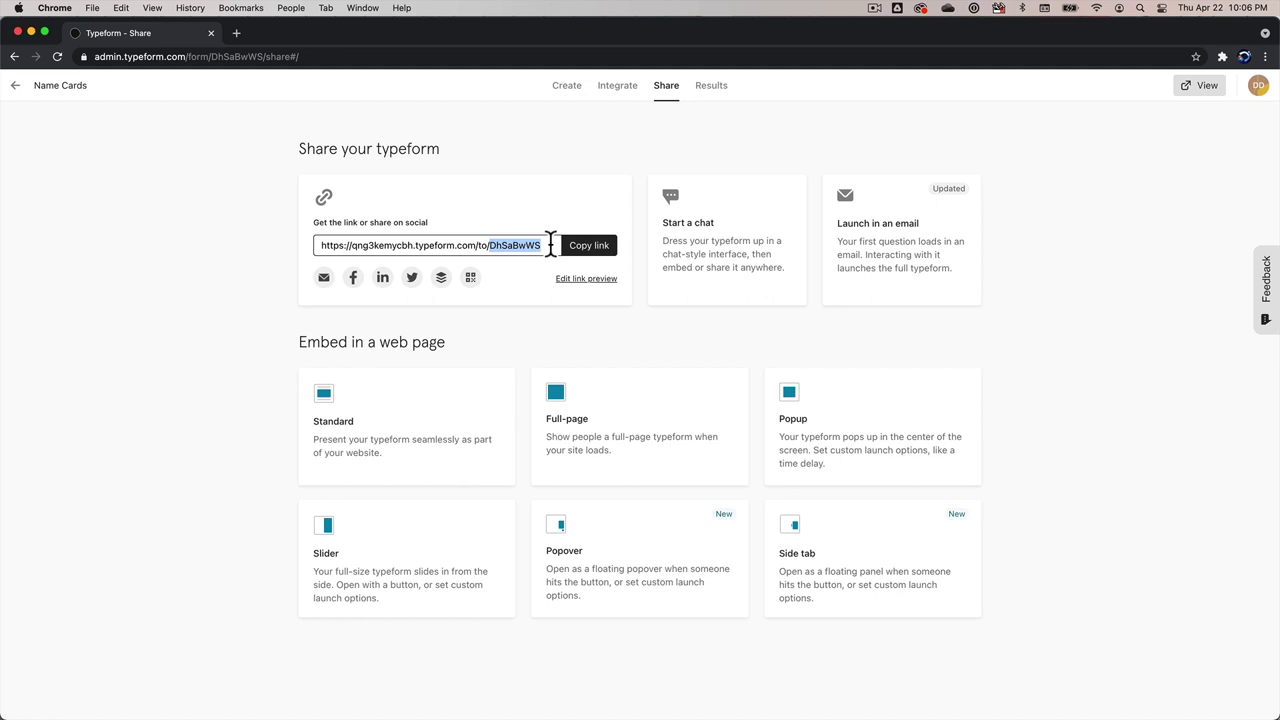
click(550, 246)
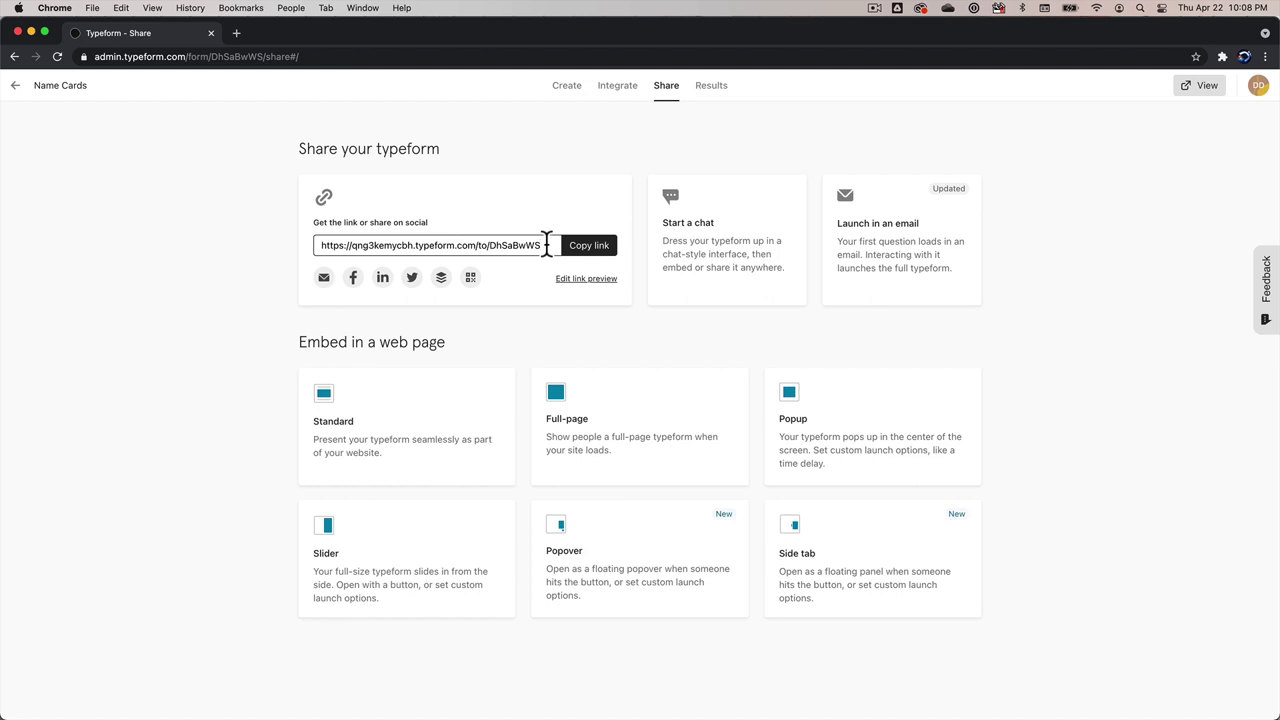
key(ctrl+alt+Left)
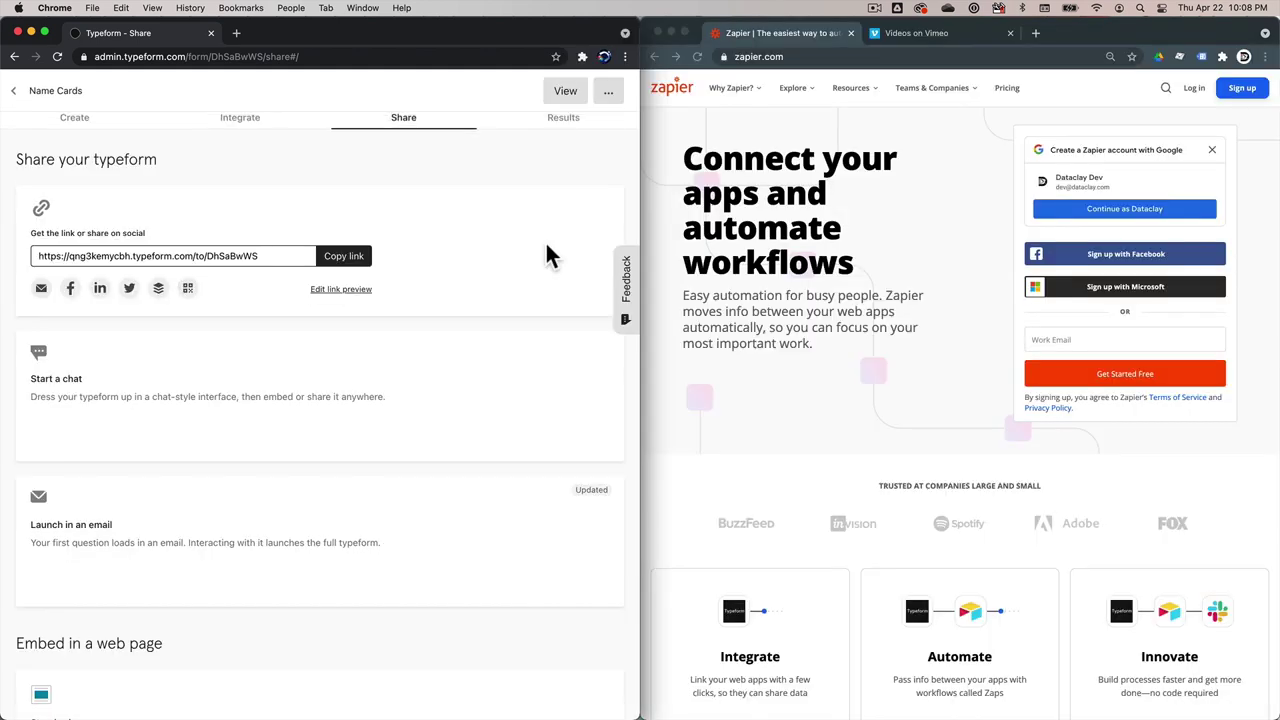
Step: Sign in to Zapier with the Google account and start a new zap
click(980, 214)
click(1105, 208)
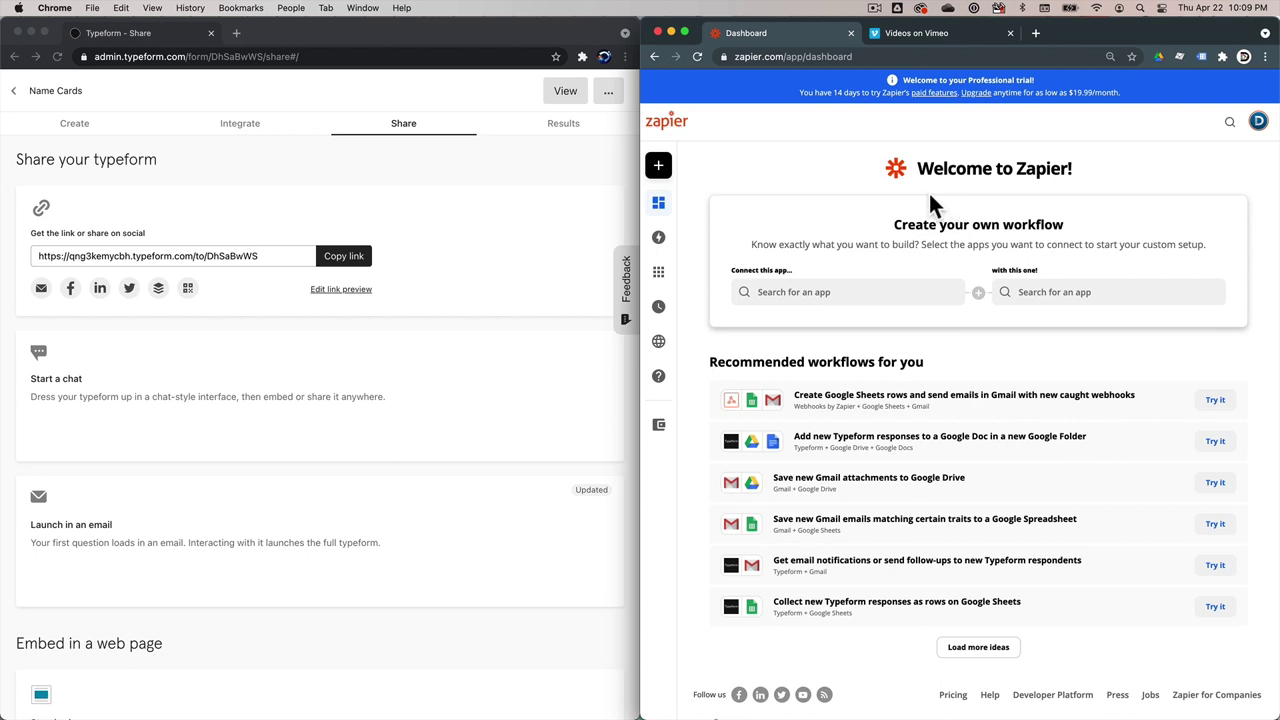
mouse_move(665, 172)
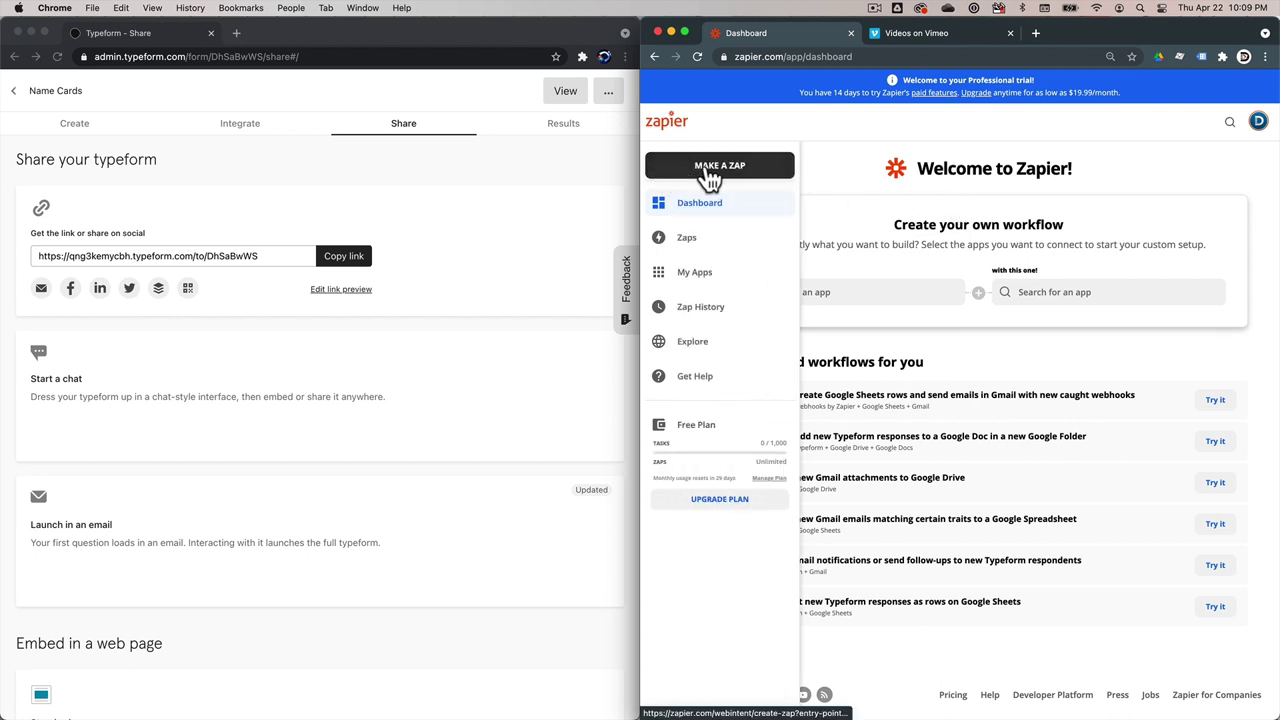
click(706, 172)
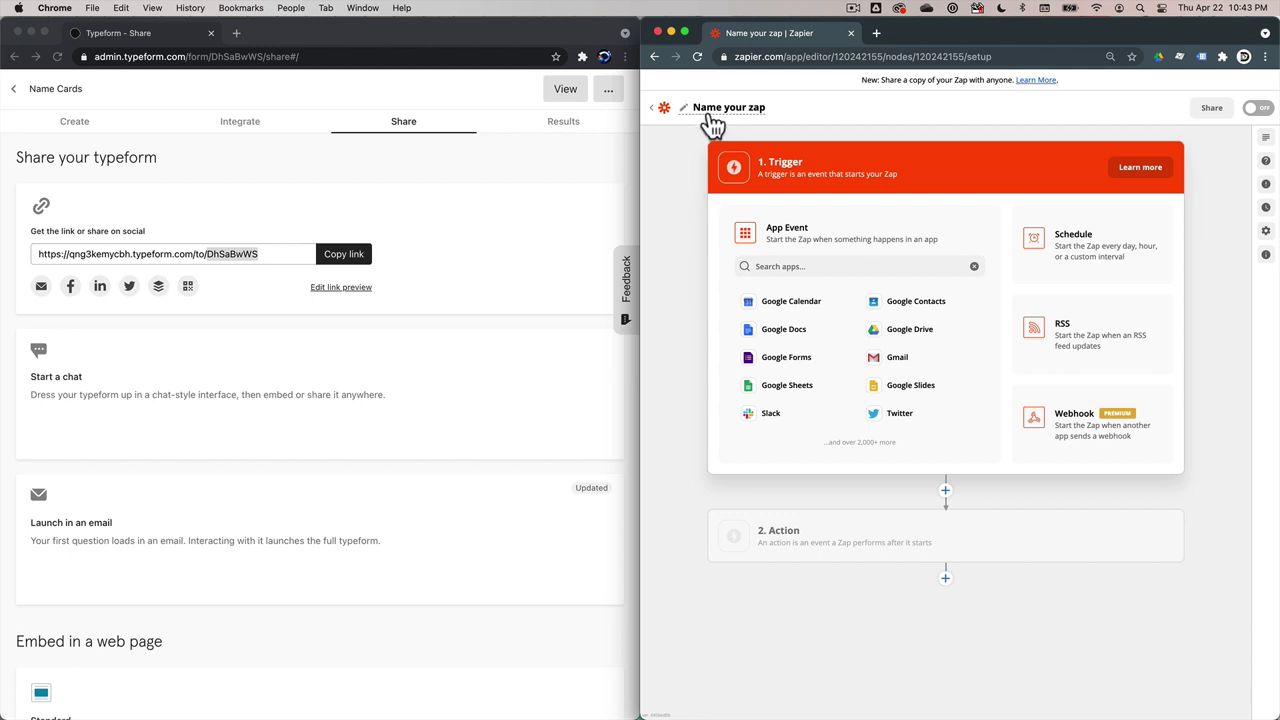
Step: Name the zap 'Name Cards into QUE Campaign'
click(708, 116)
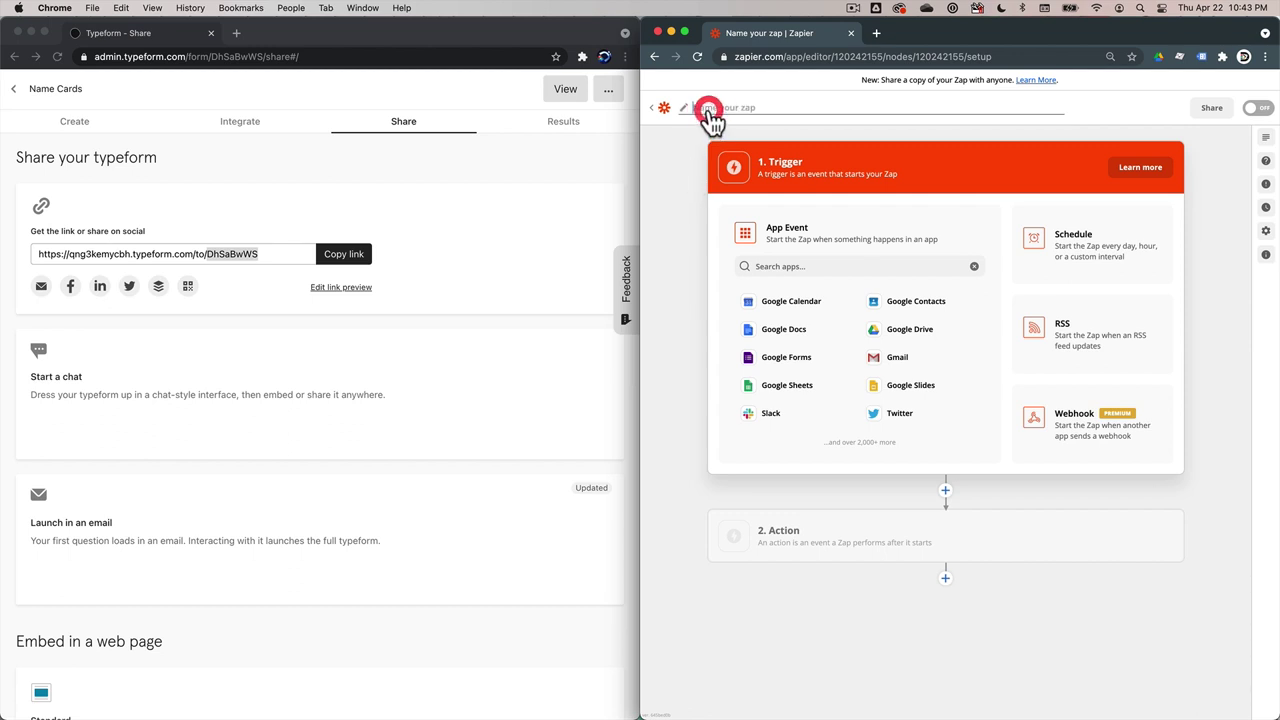
text(Nam)
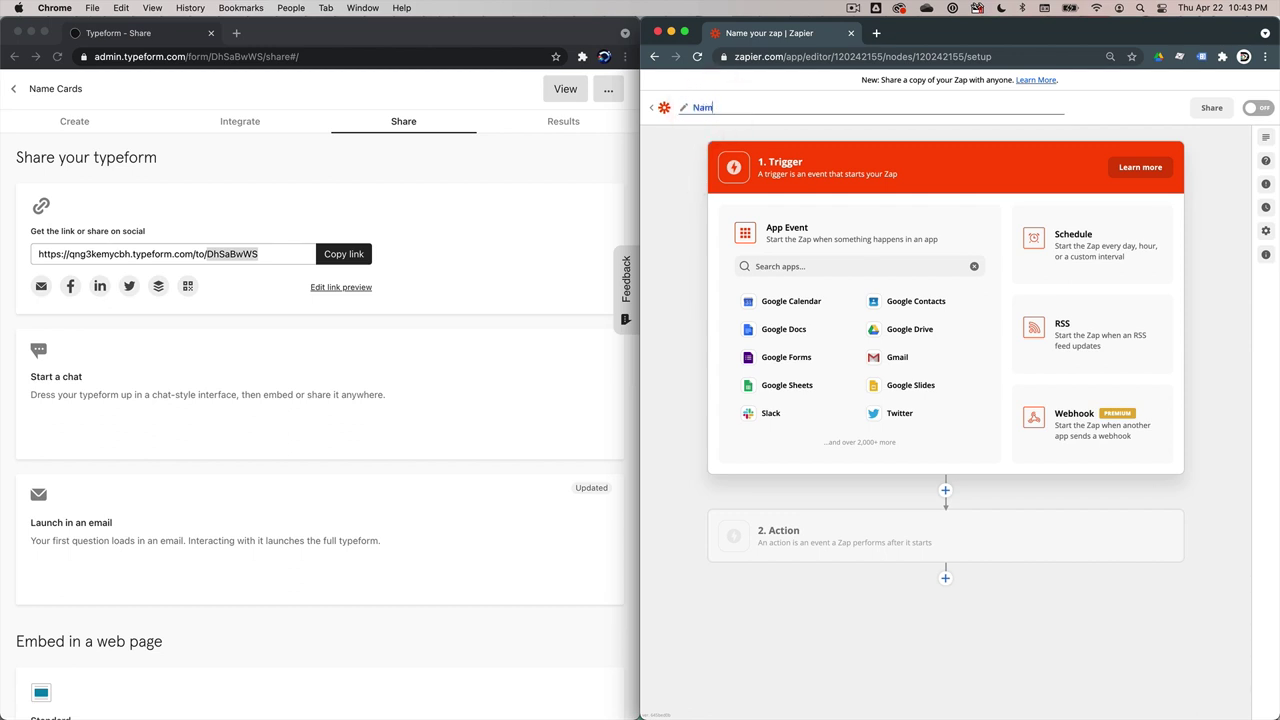
text(e Cards into QUE Campaign)
click(667, 182)
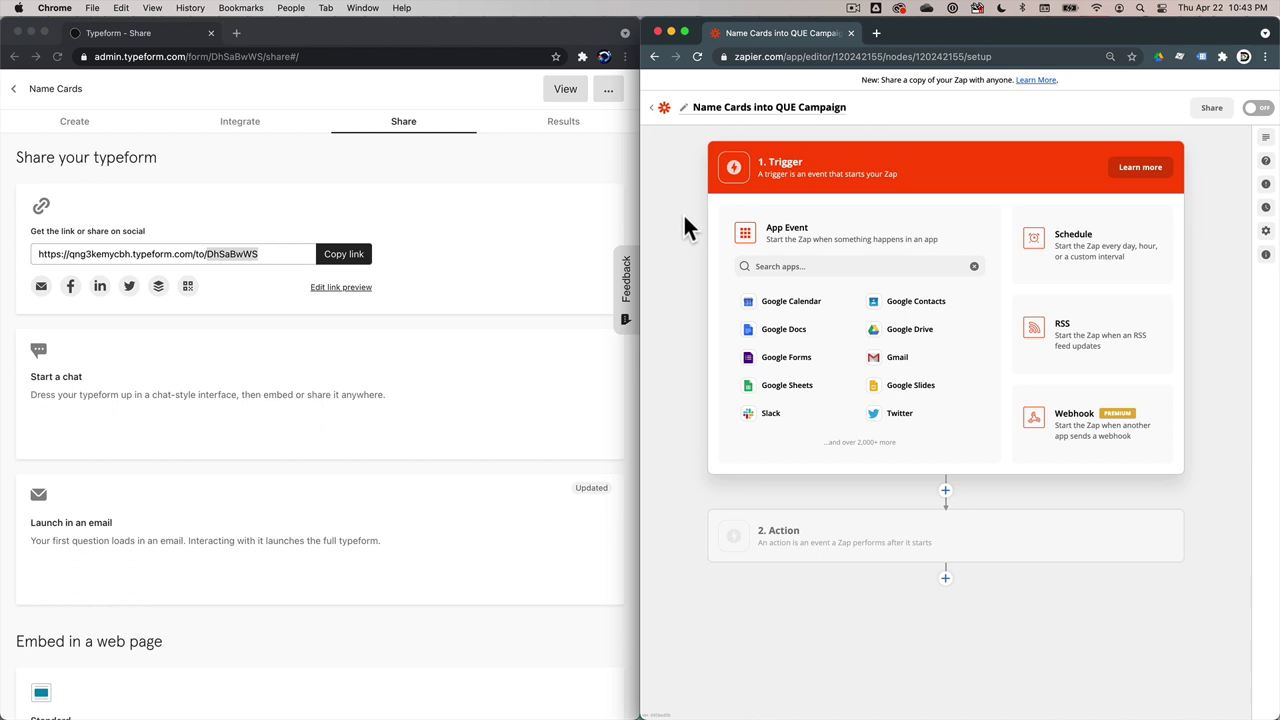
click(772, 266)
Step: Search for 'typeform' and set the trigger to Typeform's New Entry event
text(typeform)
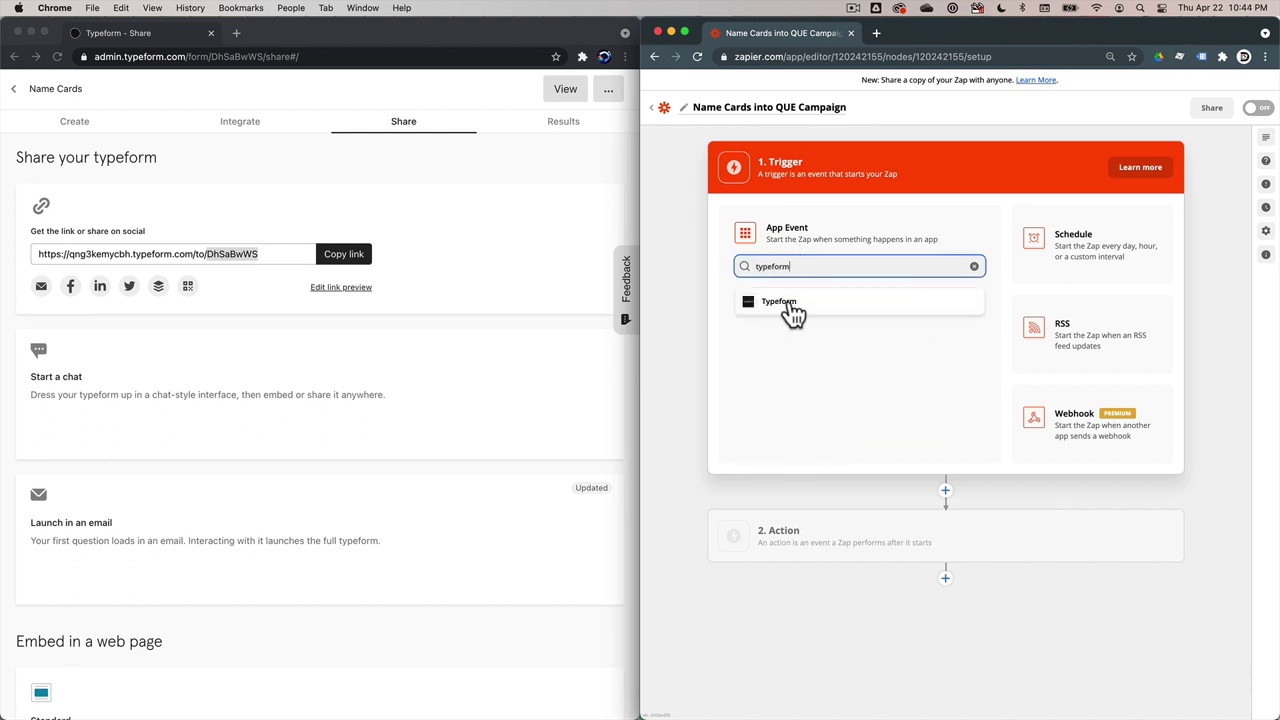
click(838, 312)
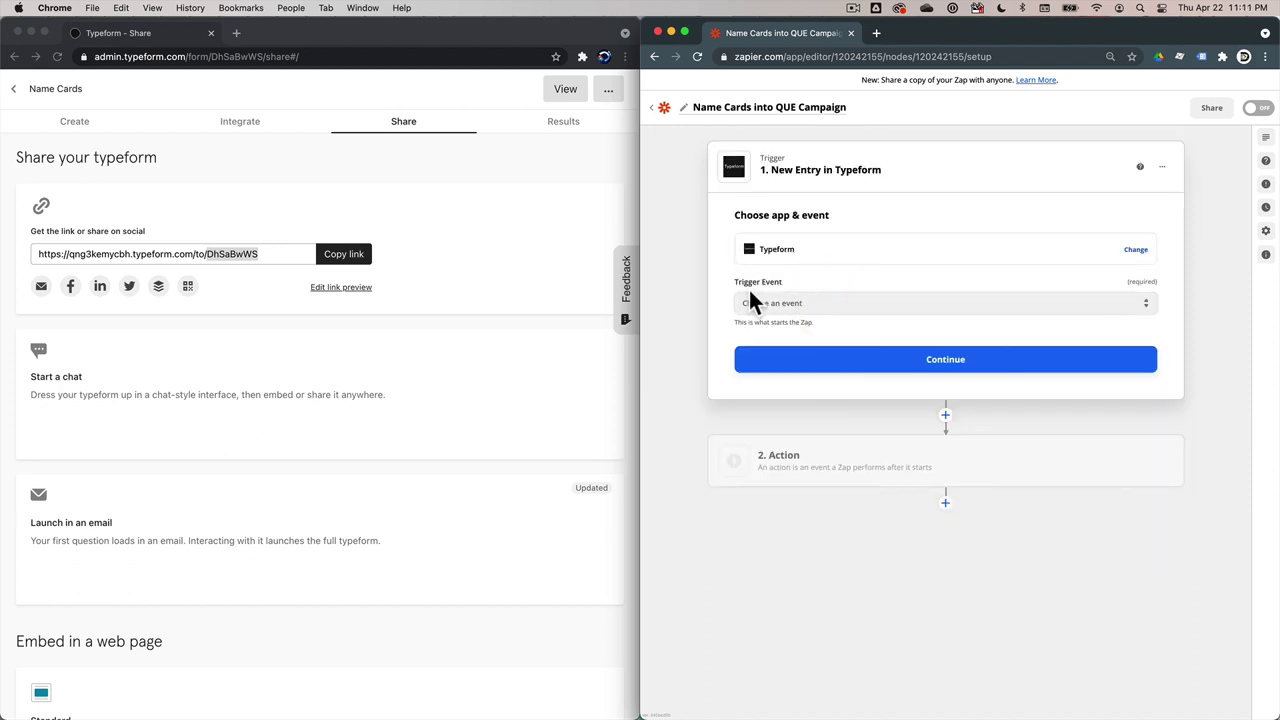
click(846, 299)
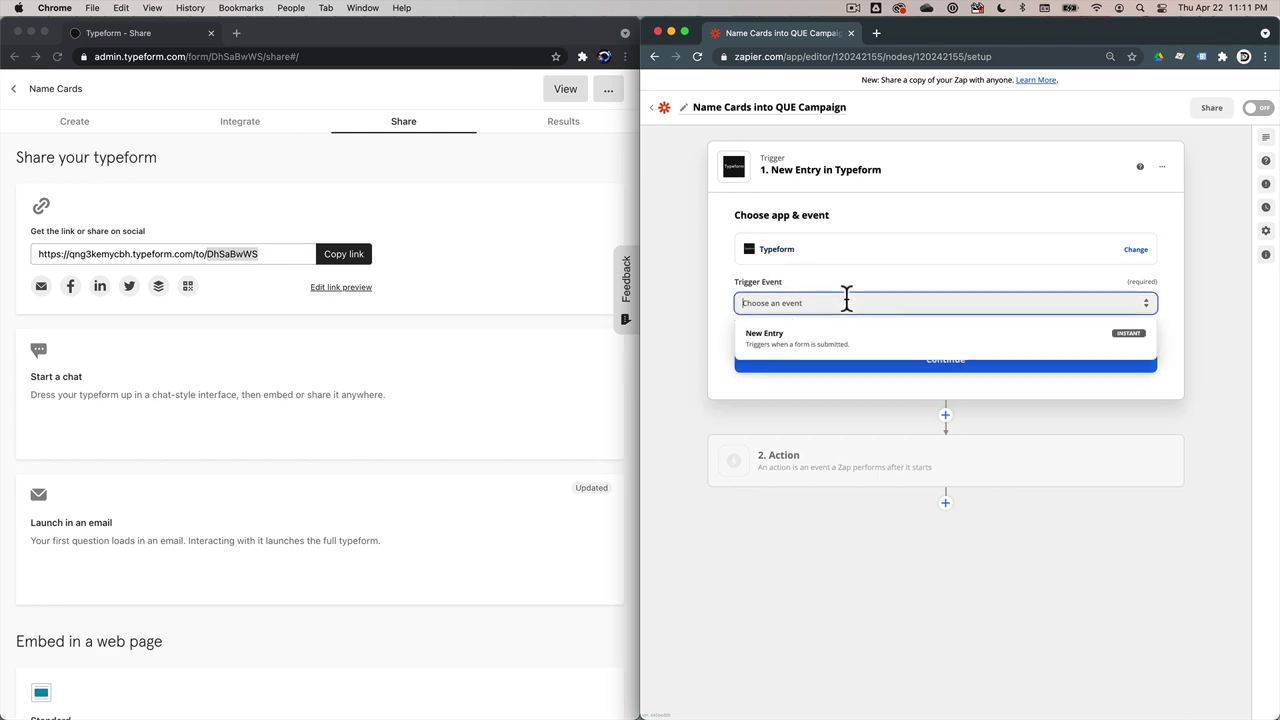
click(778, 345)
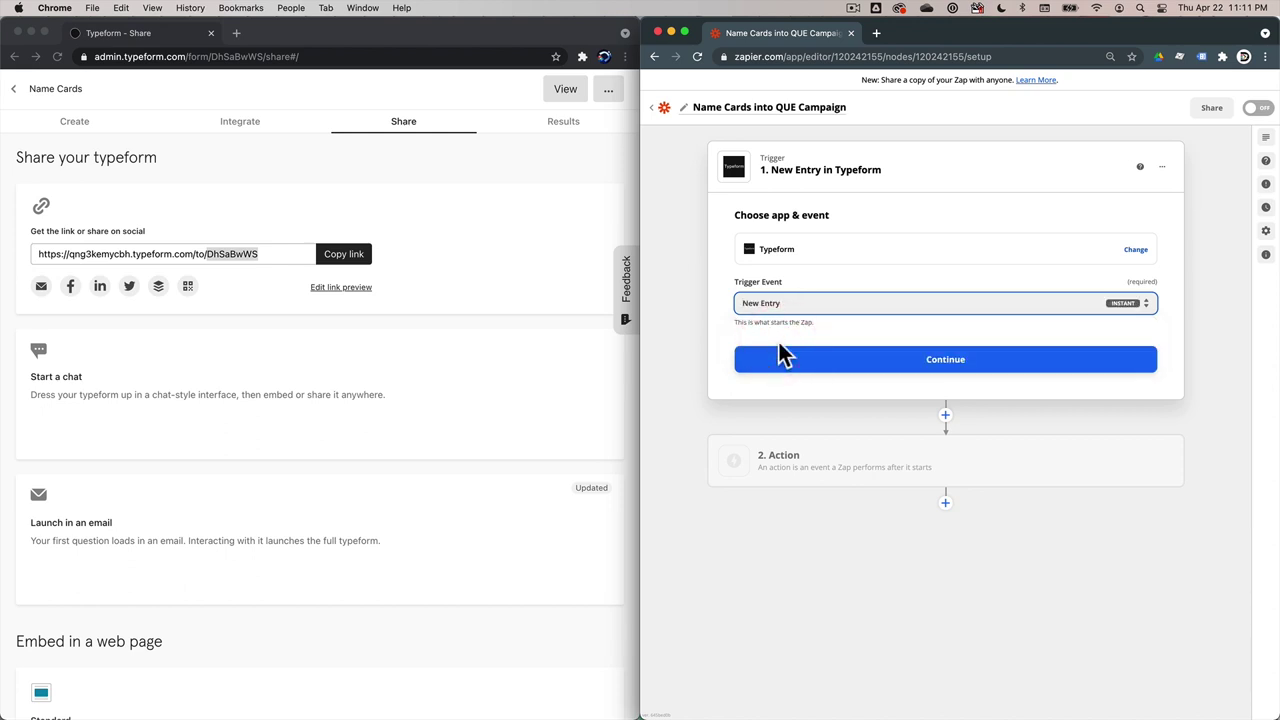
click(820, 368)
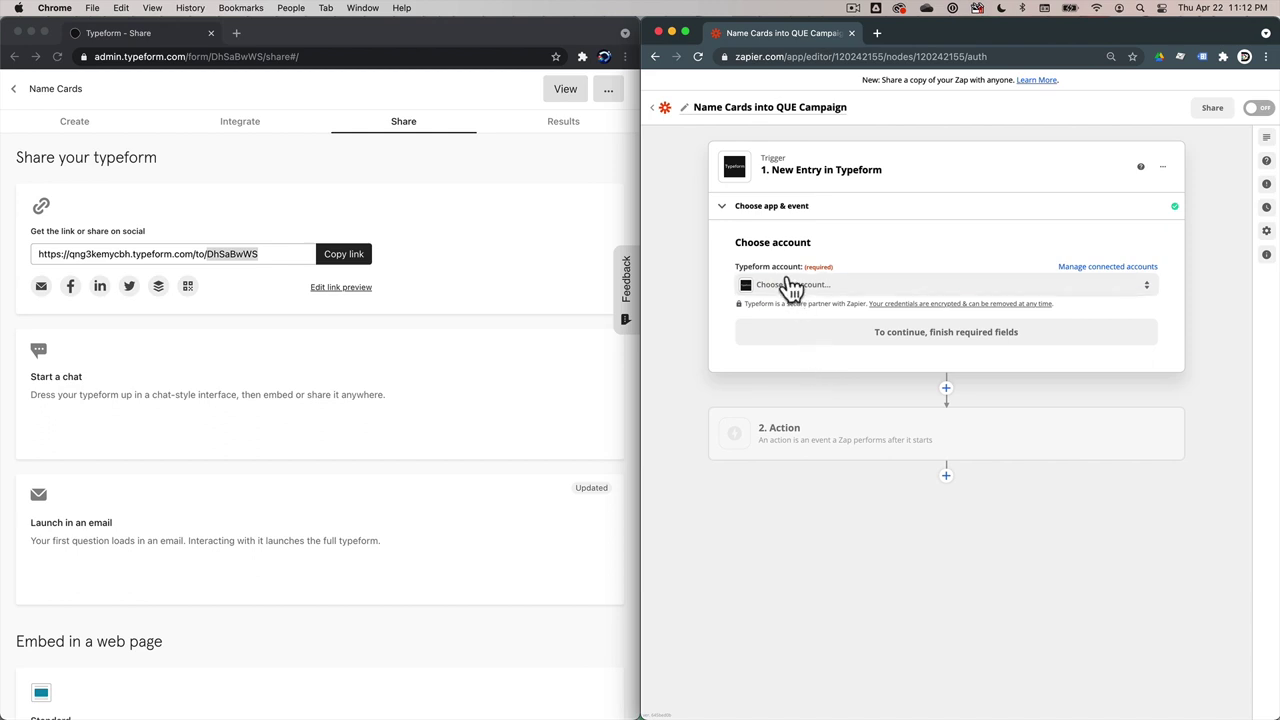
click(786, 285)
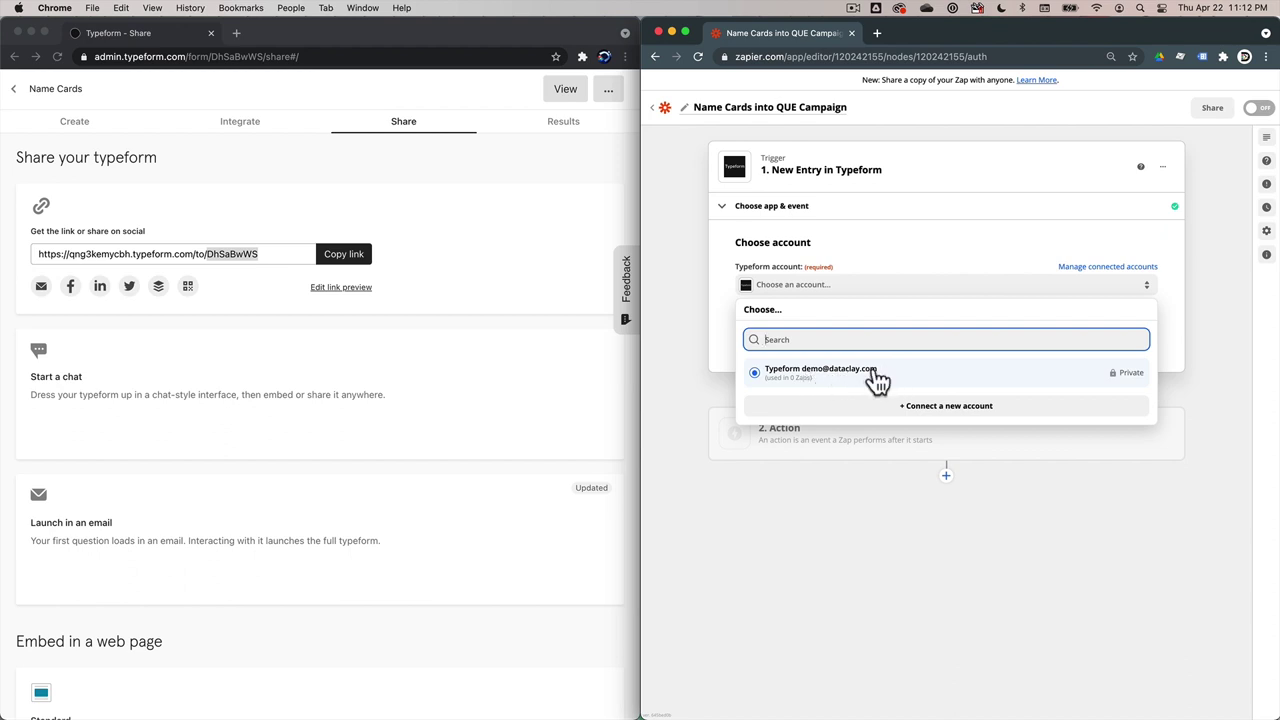
Step: Choose the connected demo Typeform account for the trigger and continue
click(867, 369)
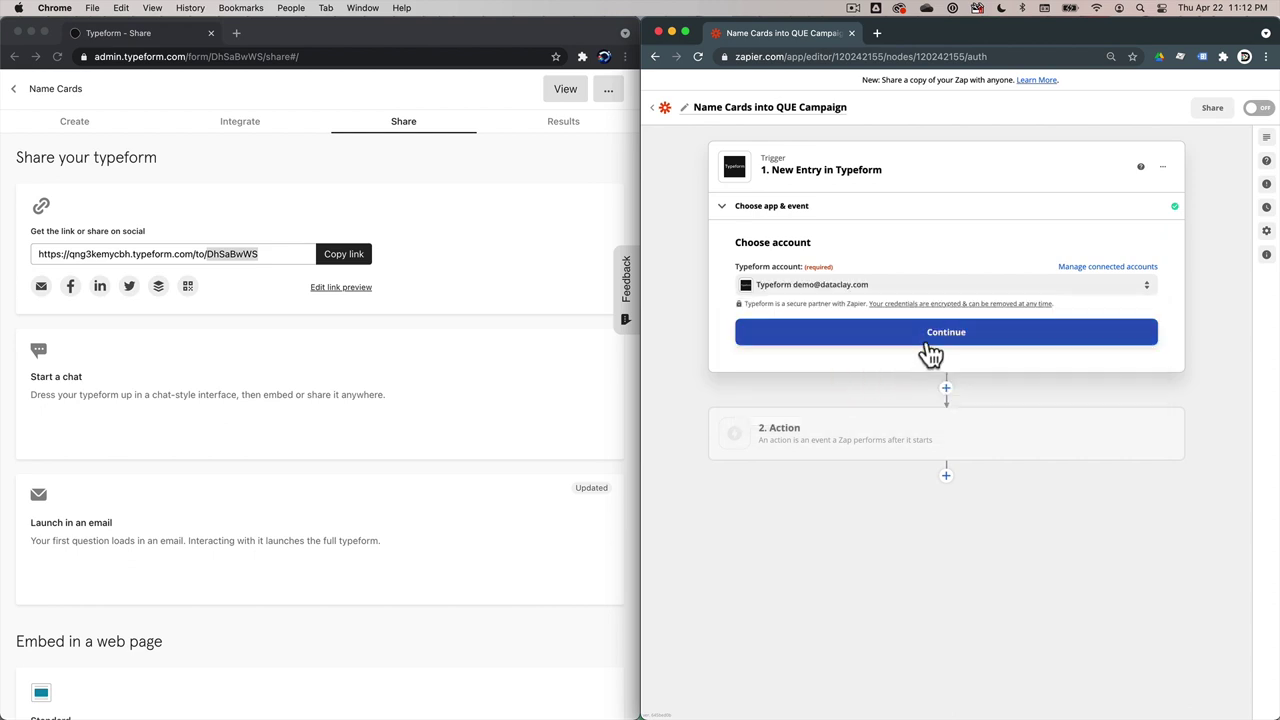
click(927, 343)
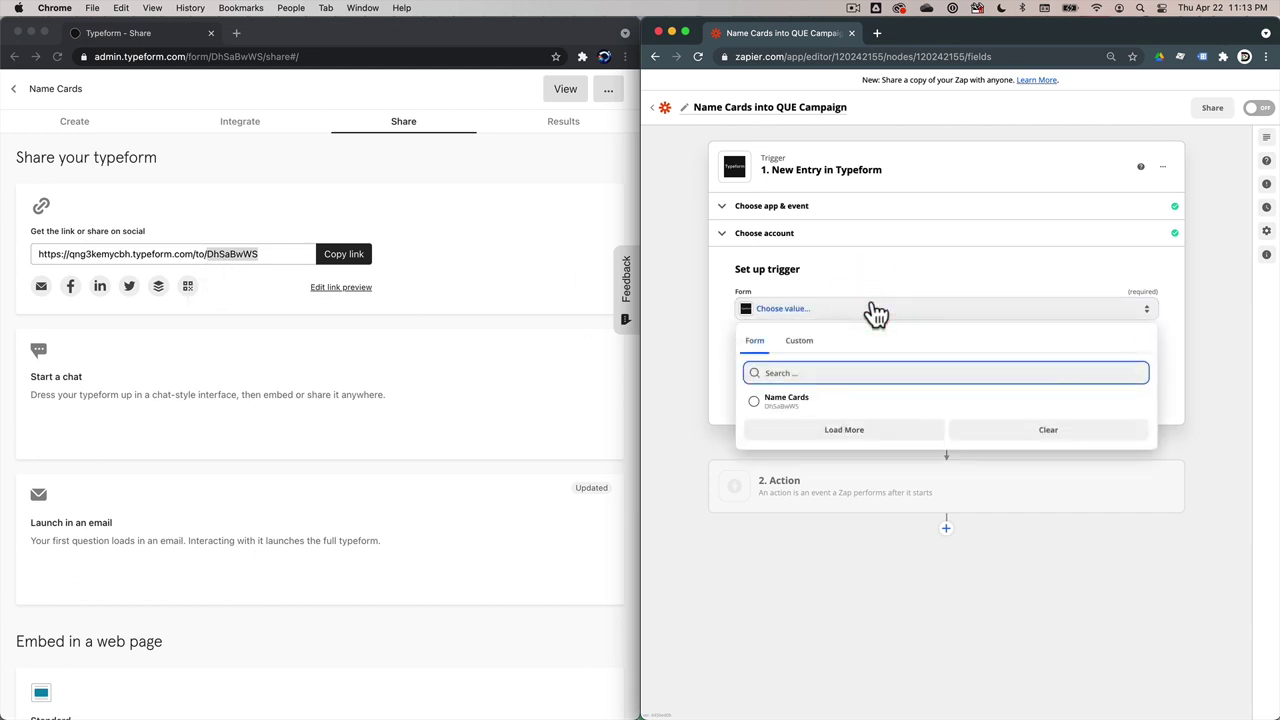
Step: Watch the Name Cards form, test the trigger to pull a sample entry, and continue
click(766, 401)
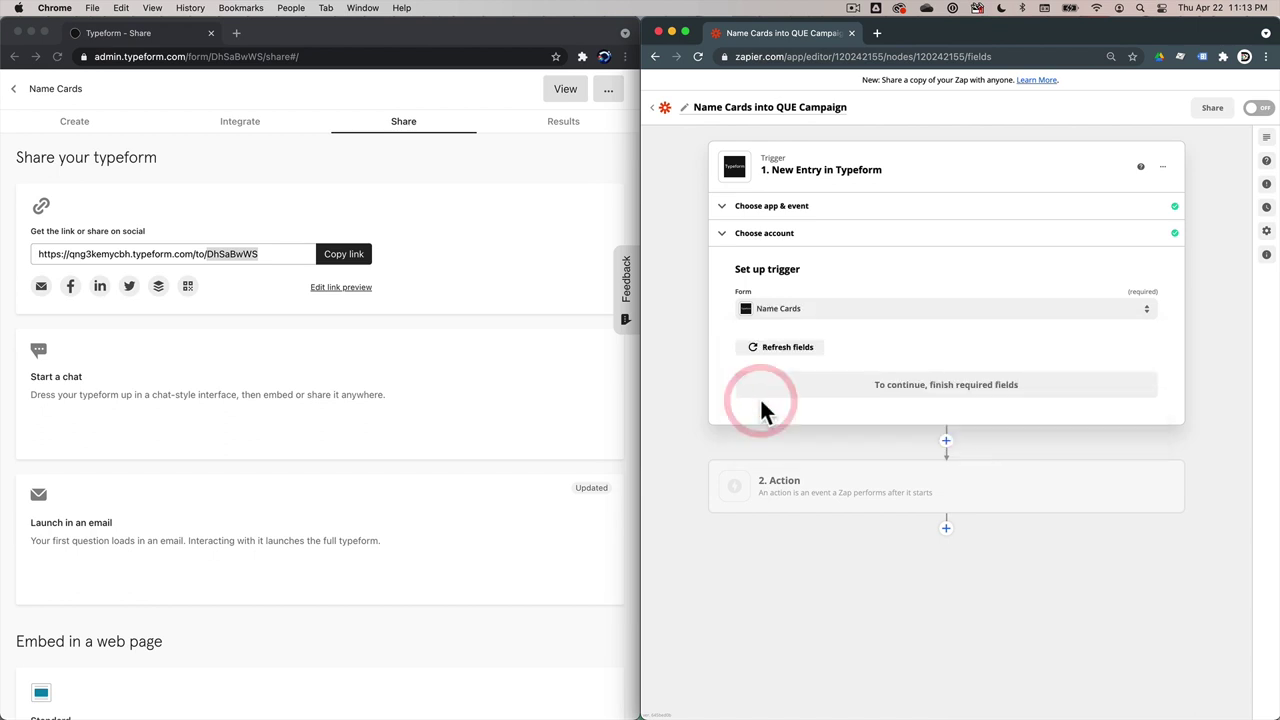
click(882, 388)
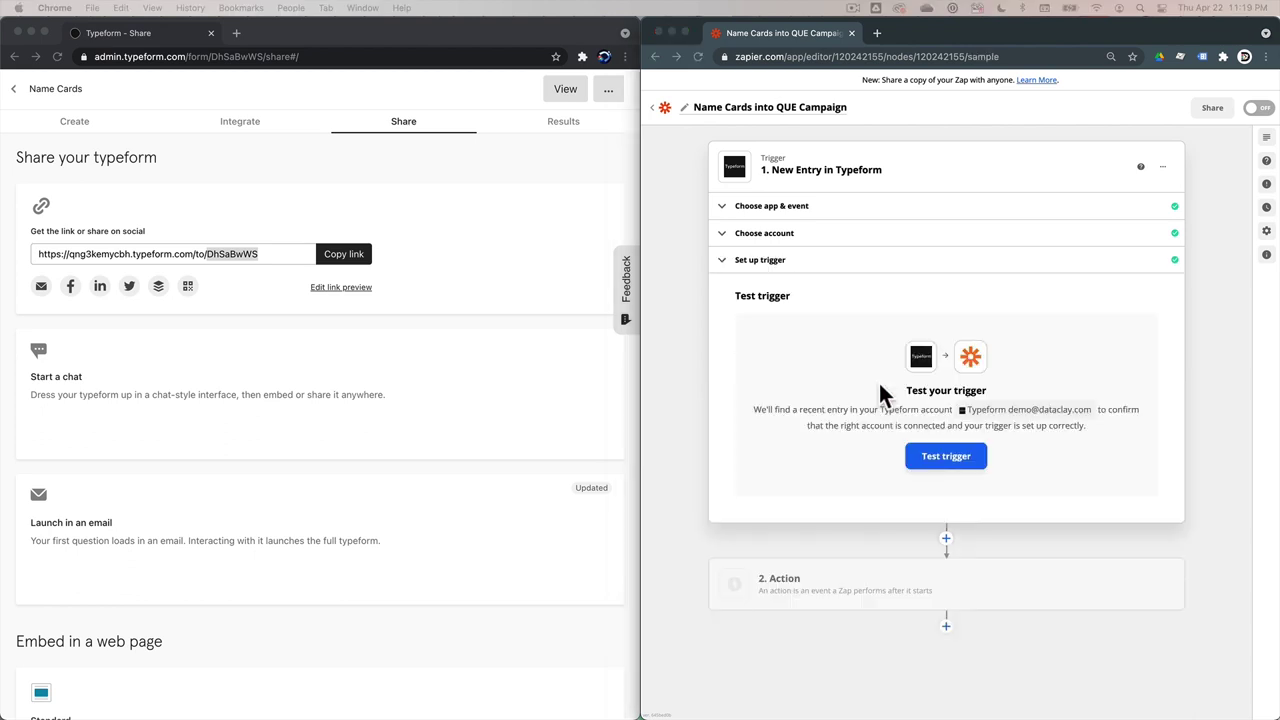
click(944, 460)
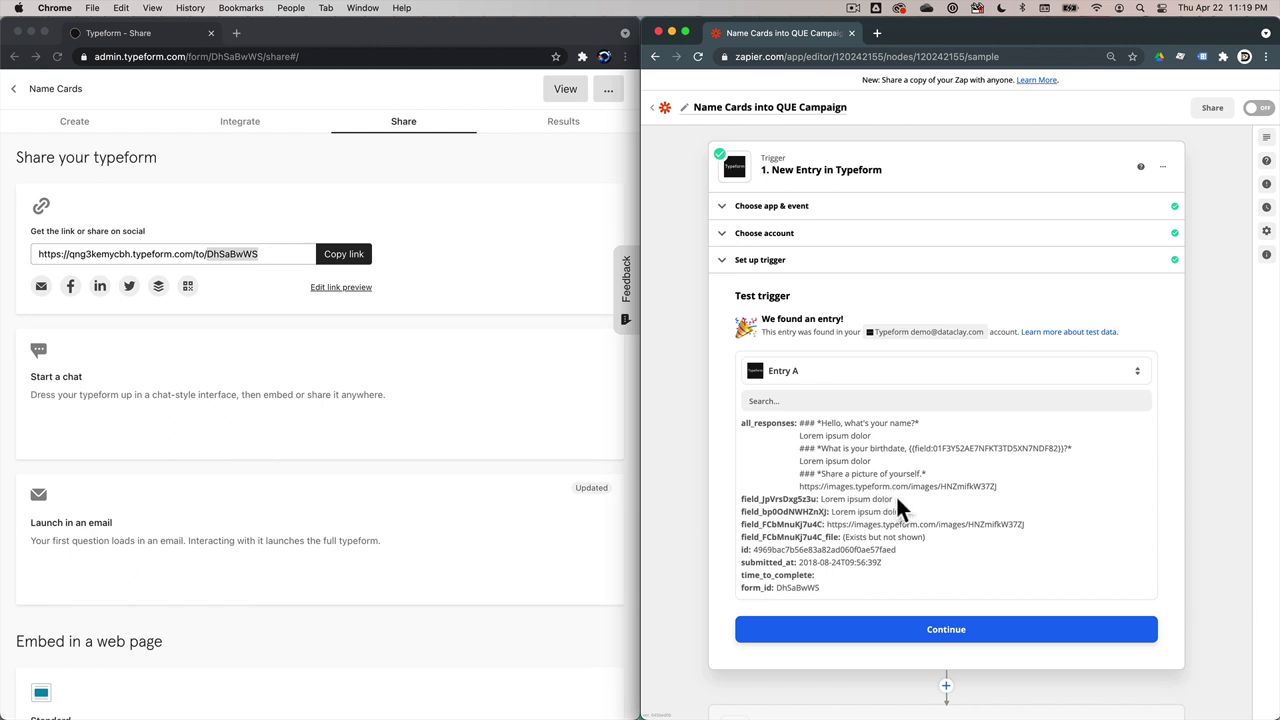
click(978, 630)
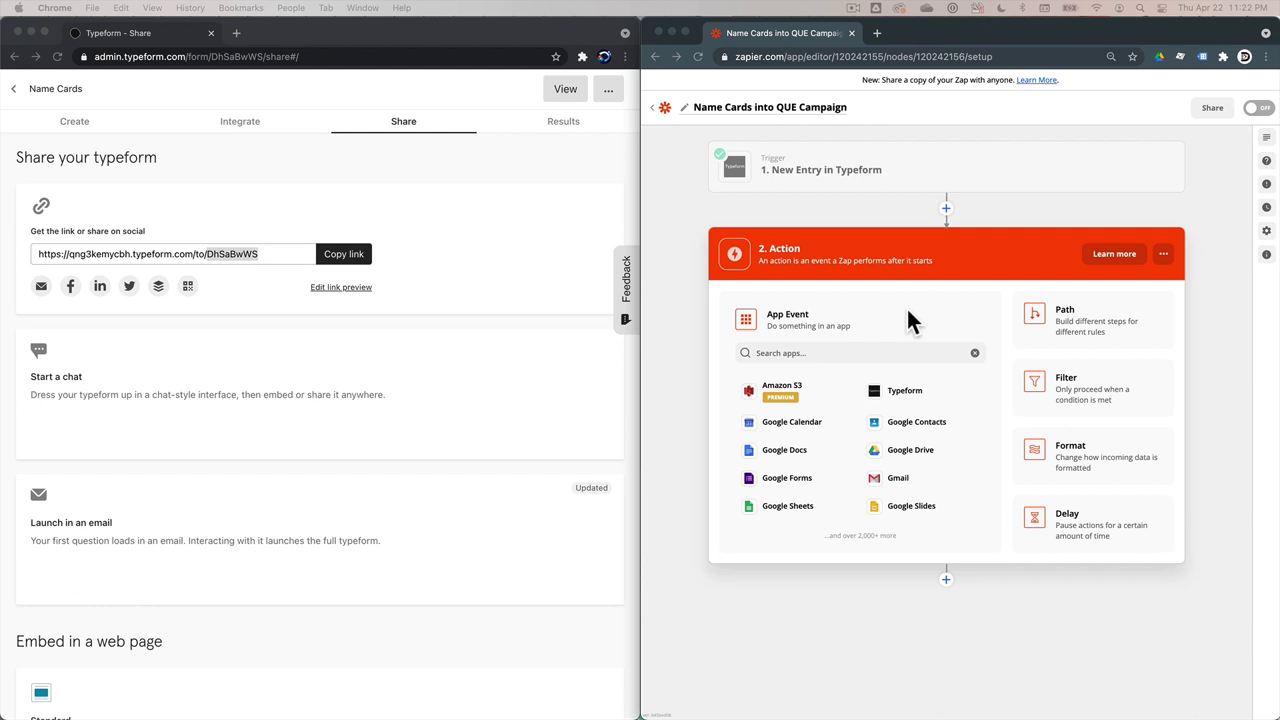
Step: Set the action to Amazon S3 Upload File using the existing Amazon S3 account
click(790, 390)
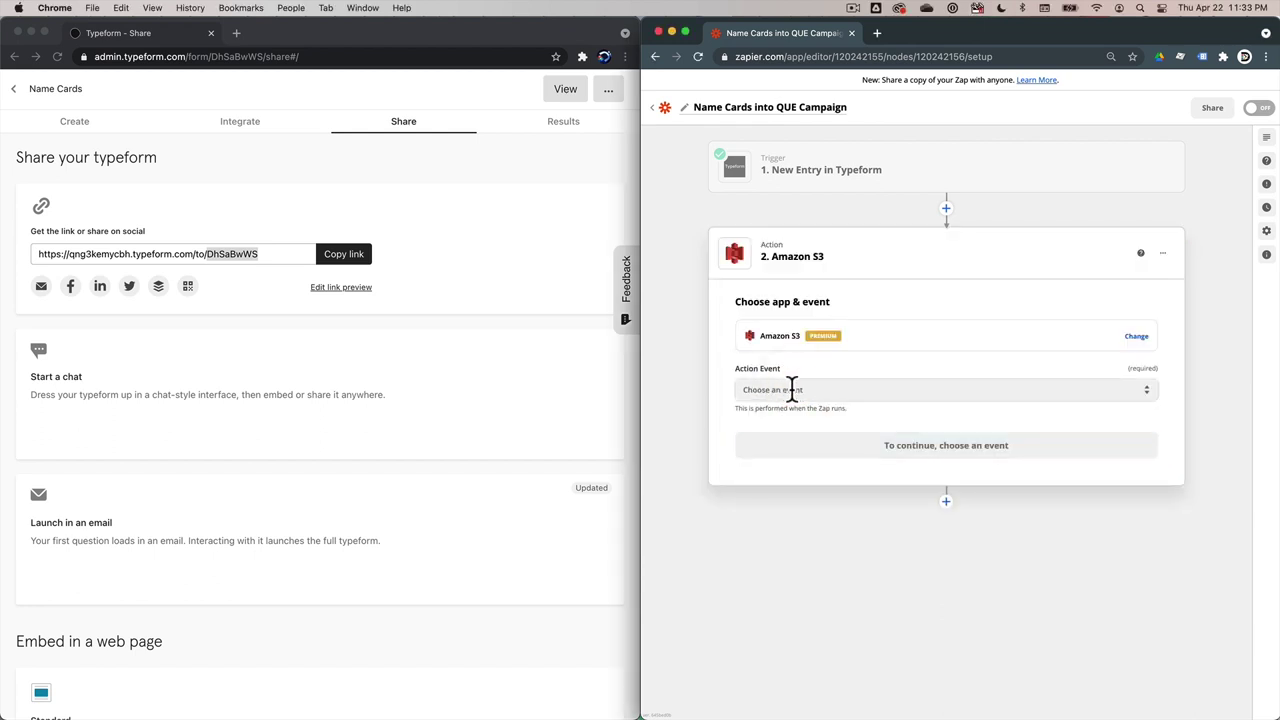
click(834, 390)
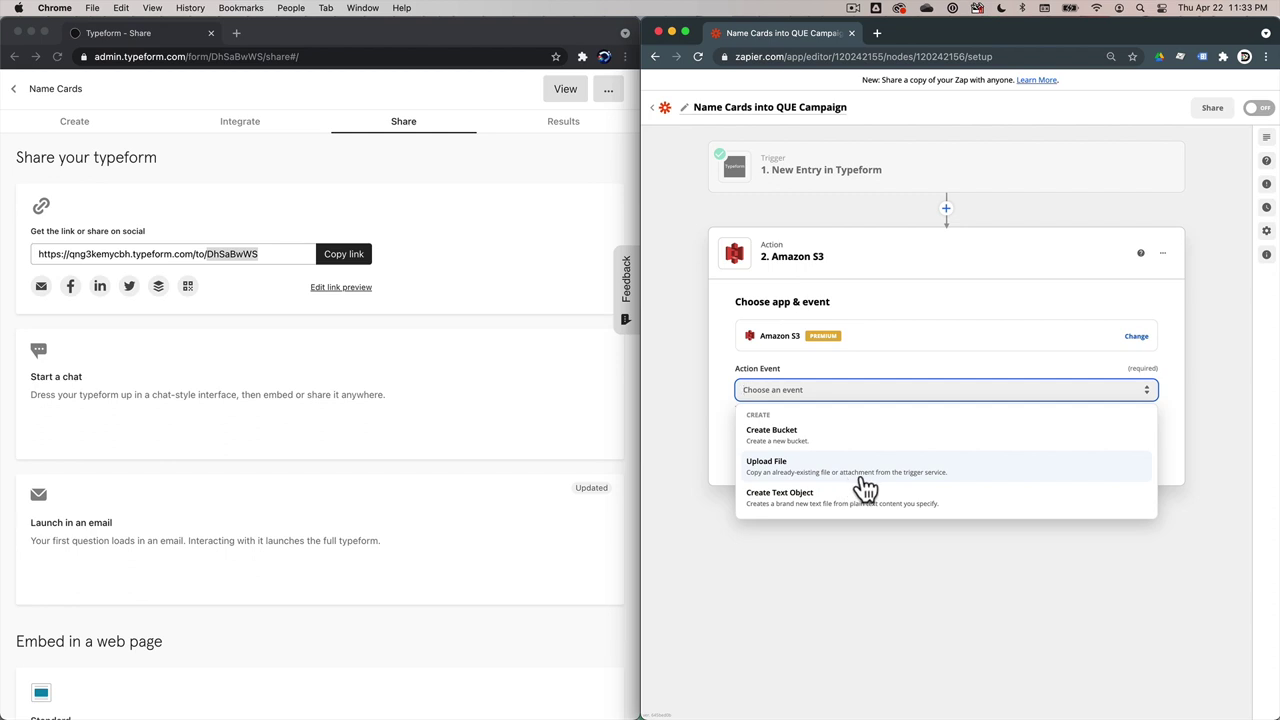
click(940, 476)
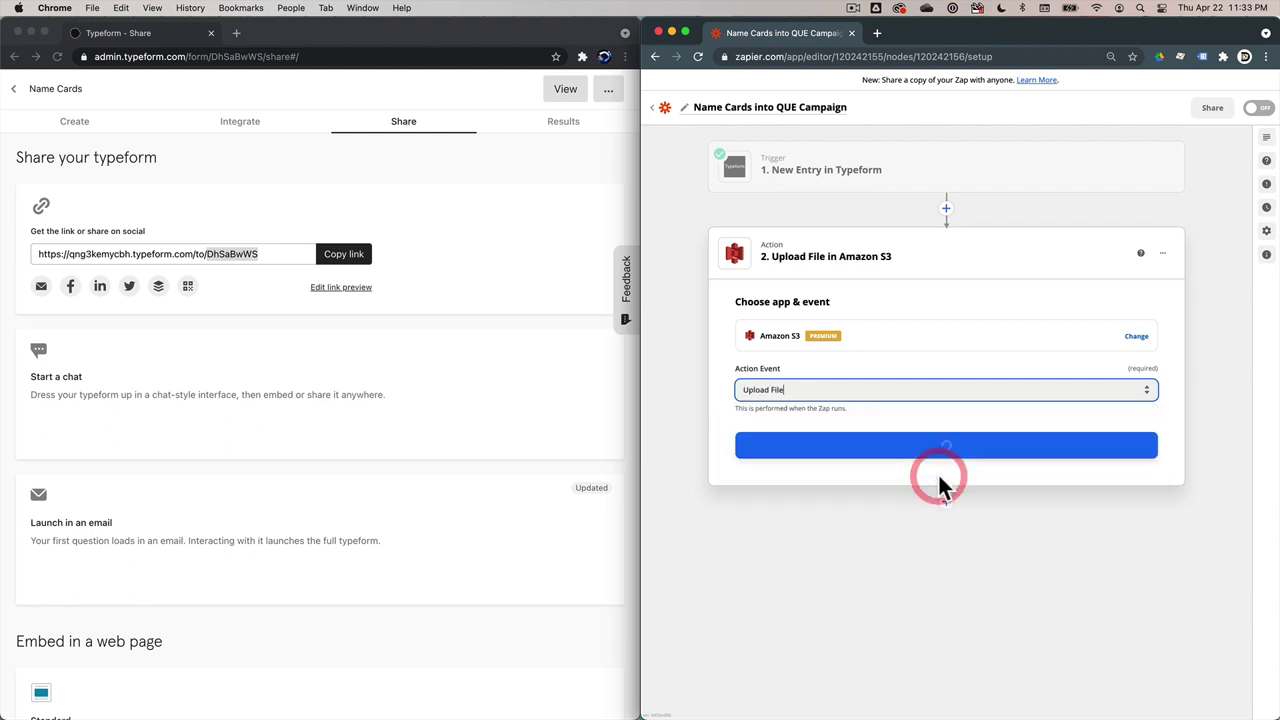
click(900, 449)
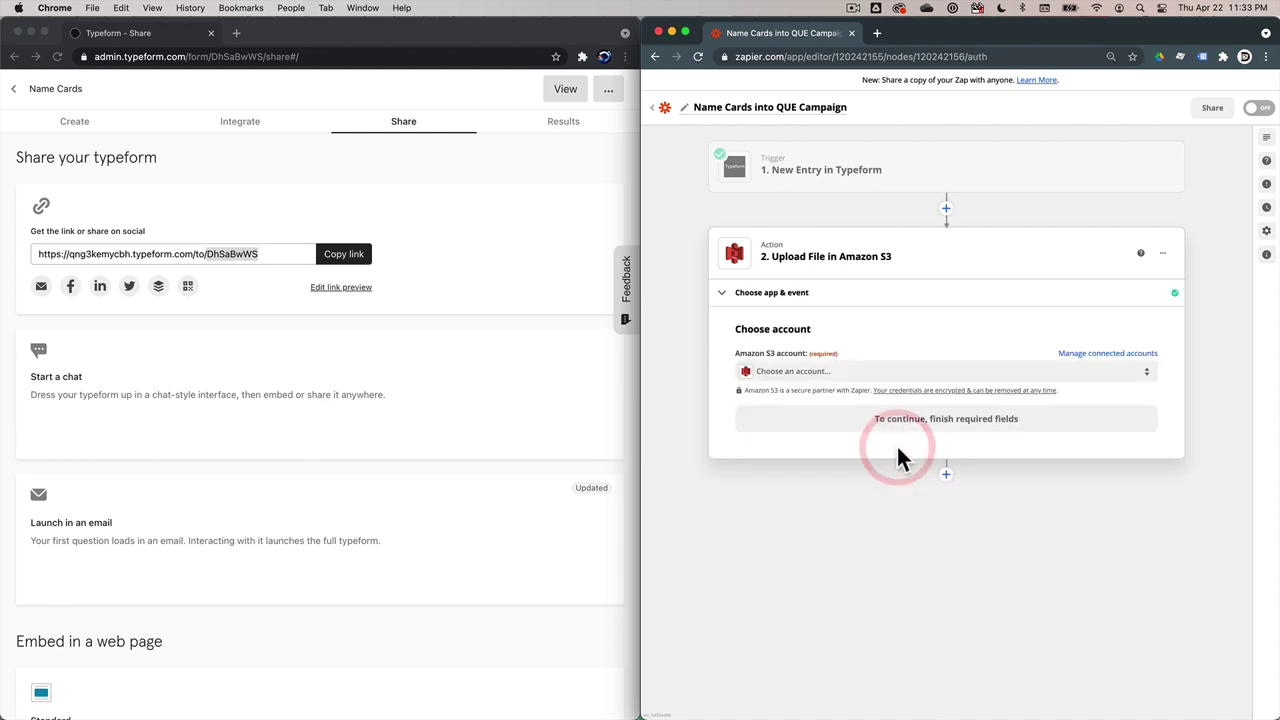
click(779, 377)
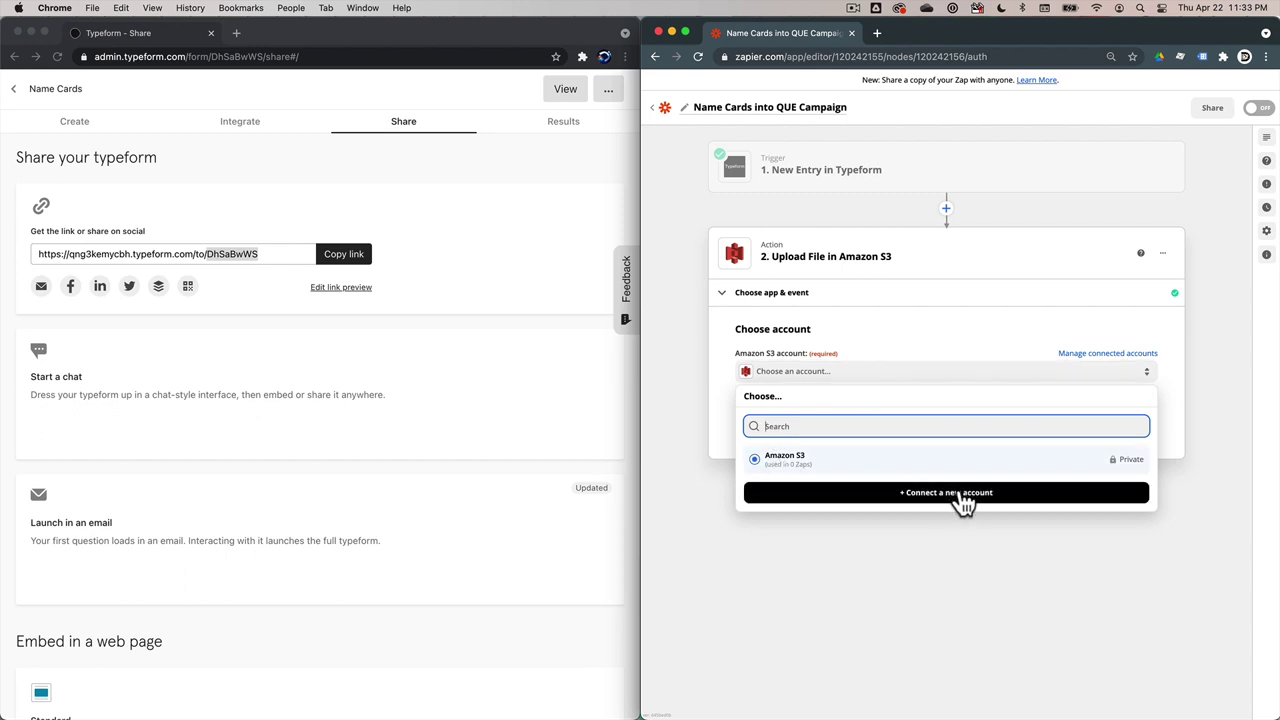
click(790, 470)
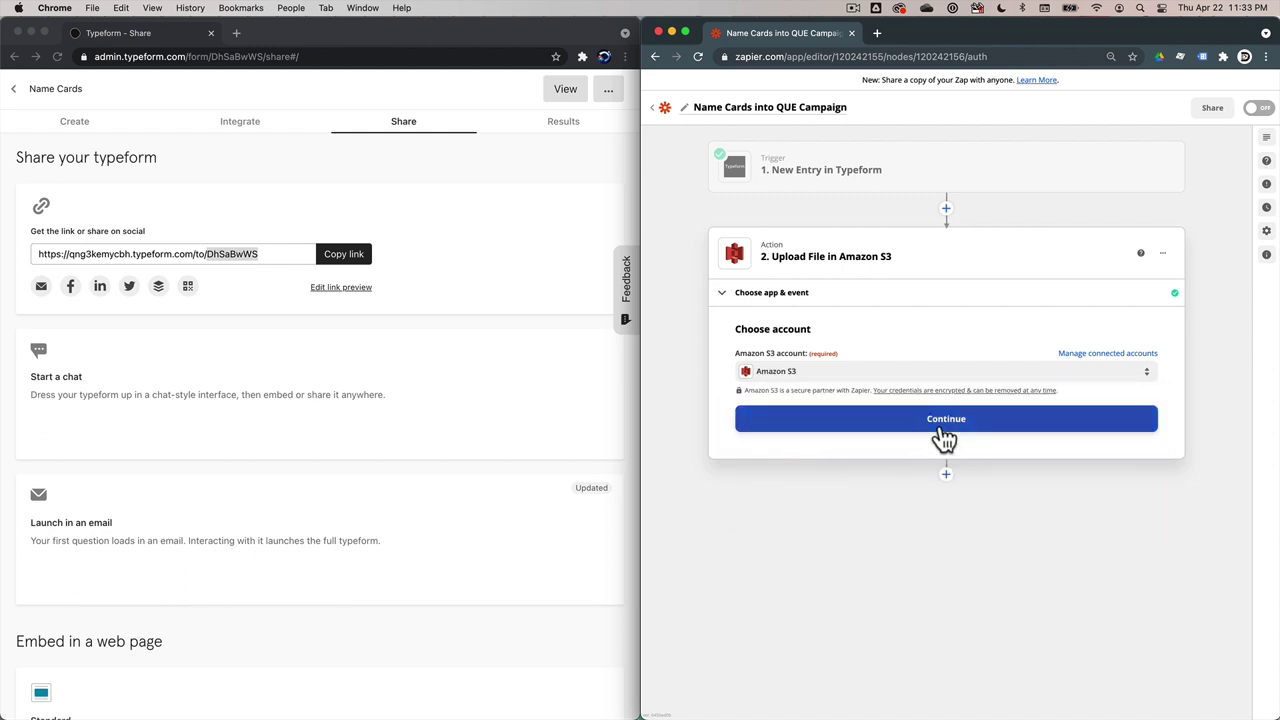
click(945, 424)
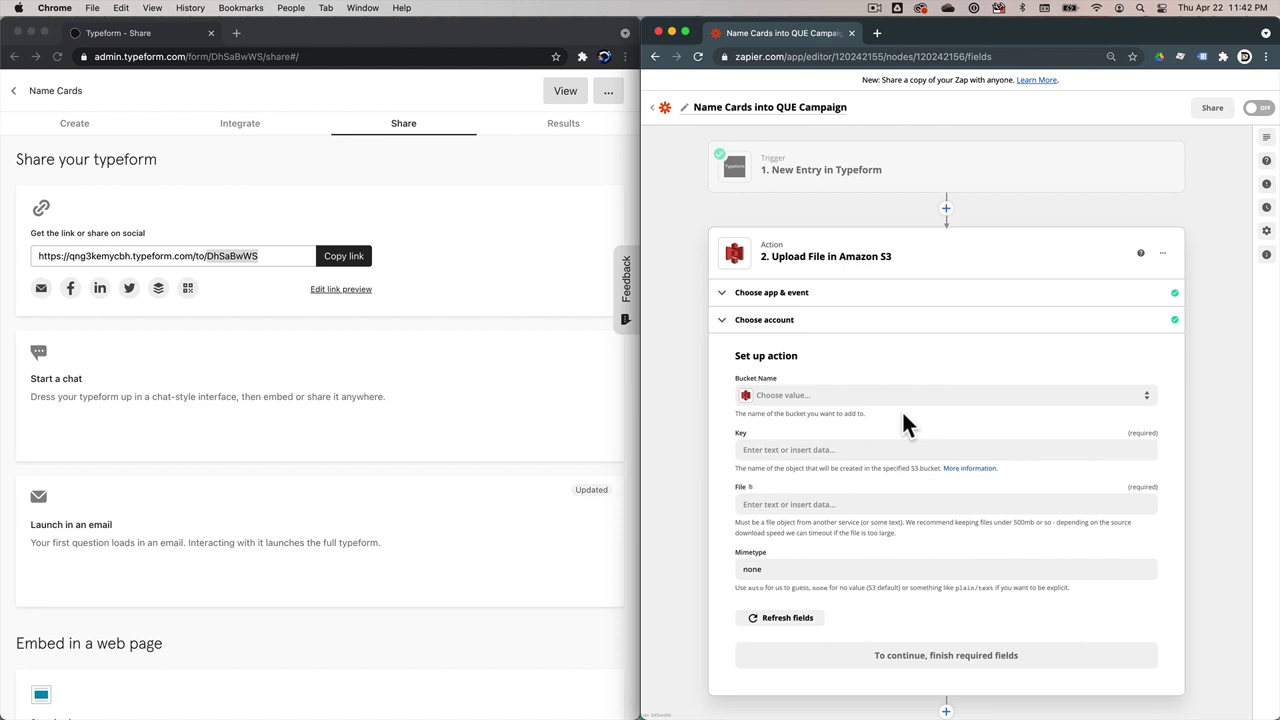
Step: Choose typeform-uploads as the S3 upload's Bucket Name, then move on to the empty Key field
click(906, 397)
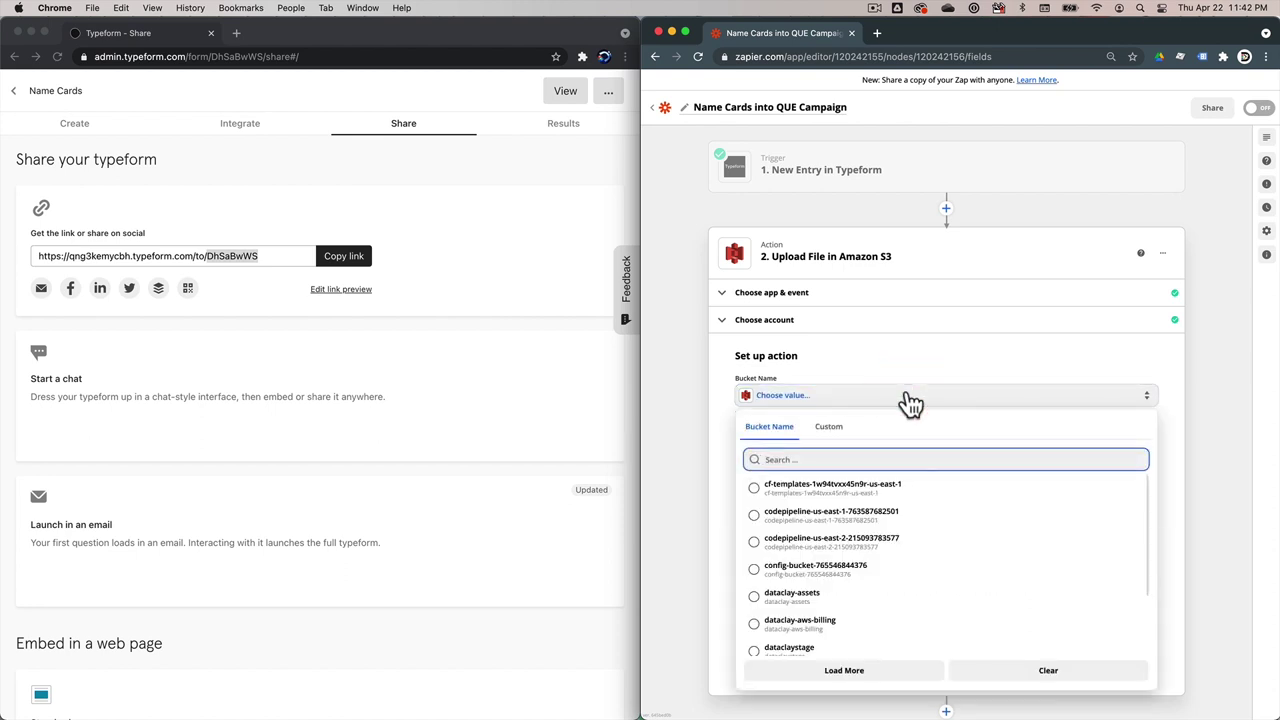
scroll(903, 534, down, 10)
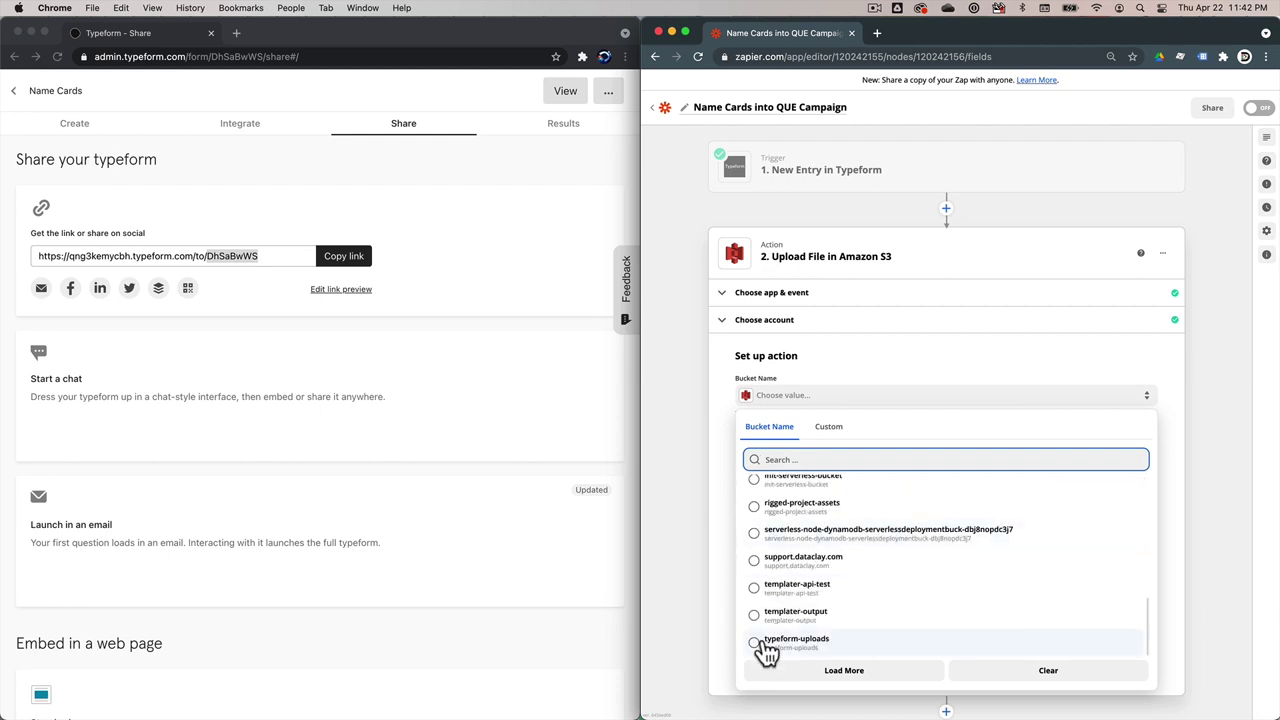
click(764, 645)
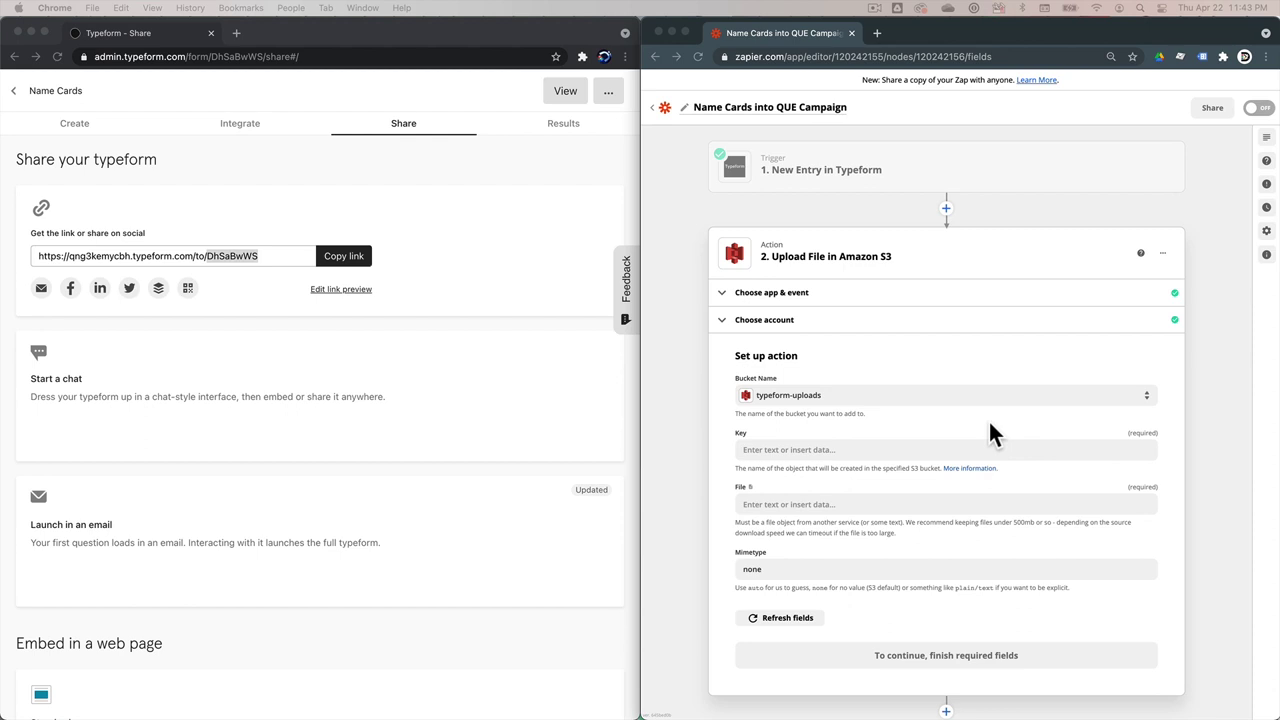
click(862, 449)
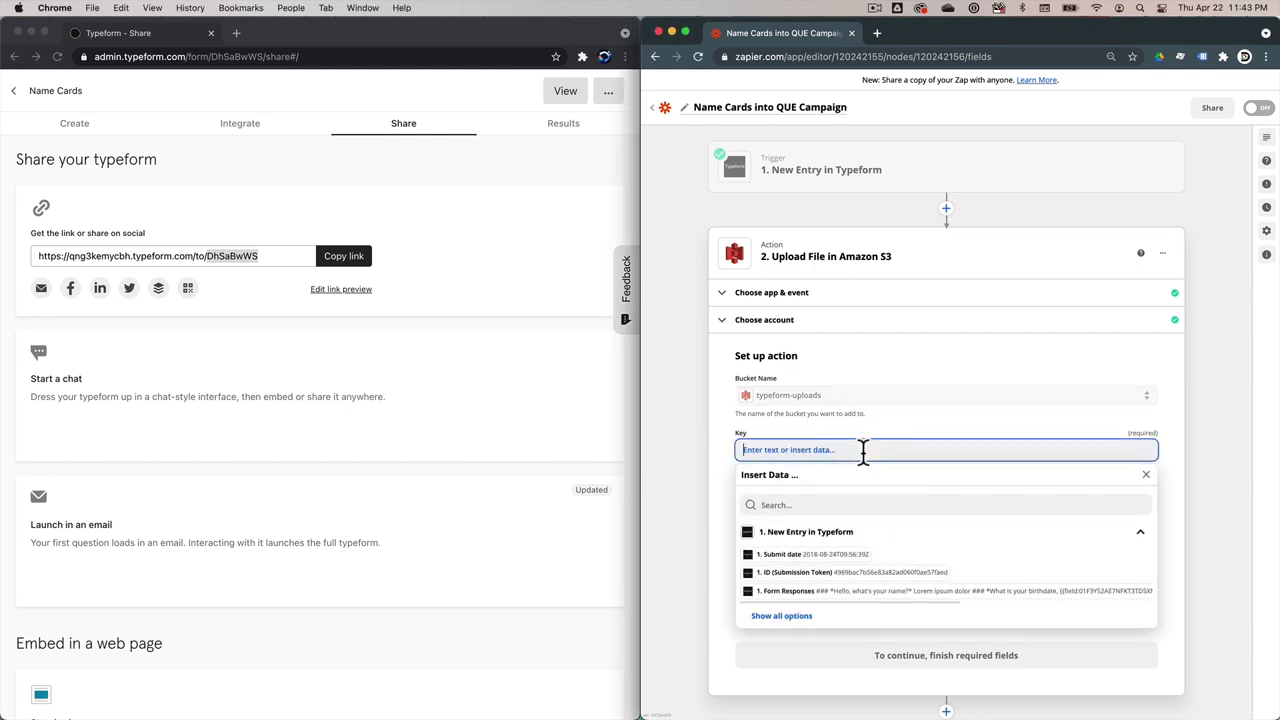
Step: Map Key to the submission token ID and File to '1. File Content: Share a picture of yourself'
click(843, 575)
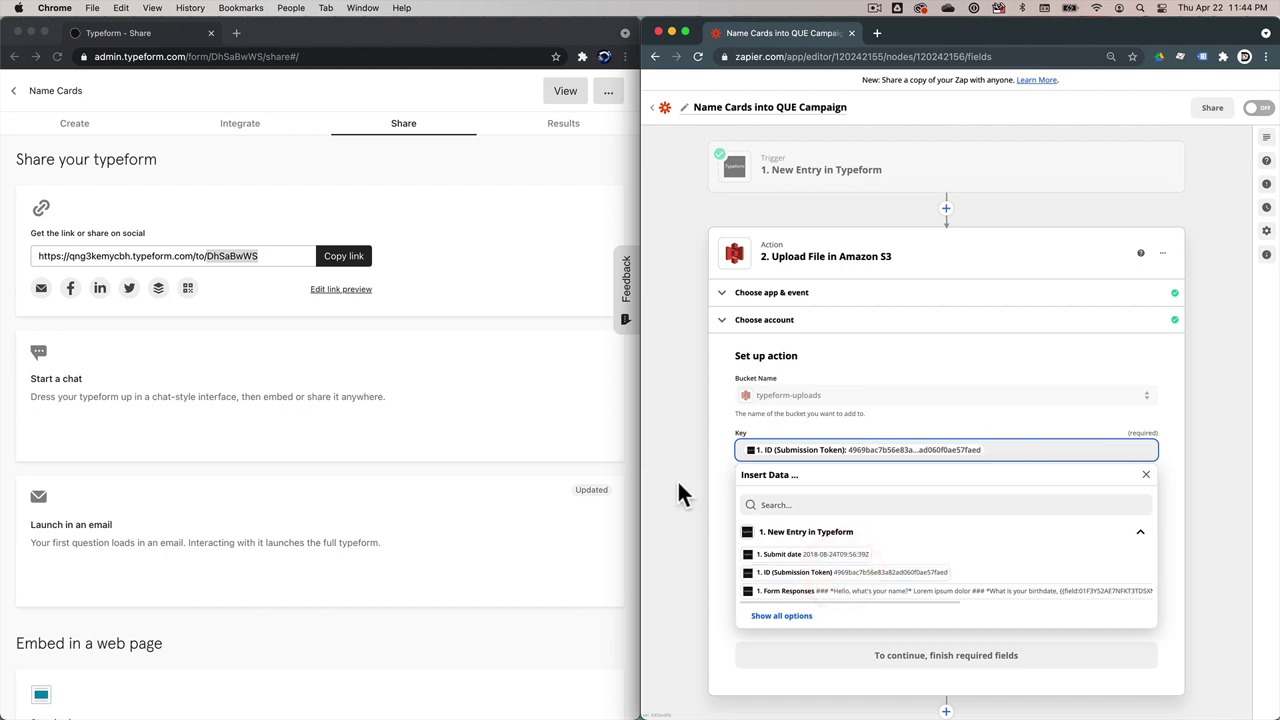
click(706, 476)
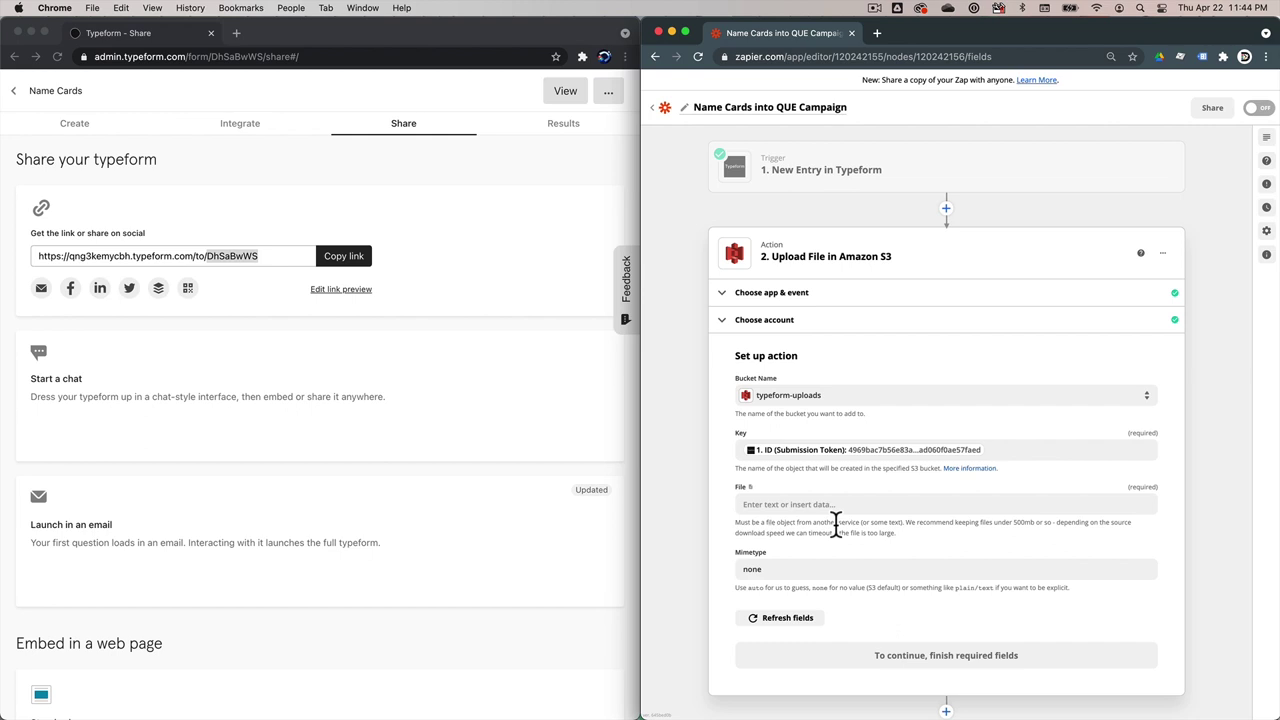
click(833, 505)
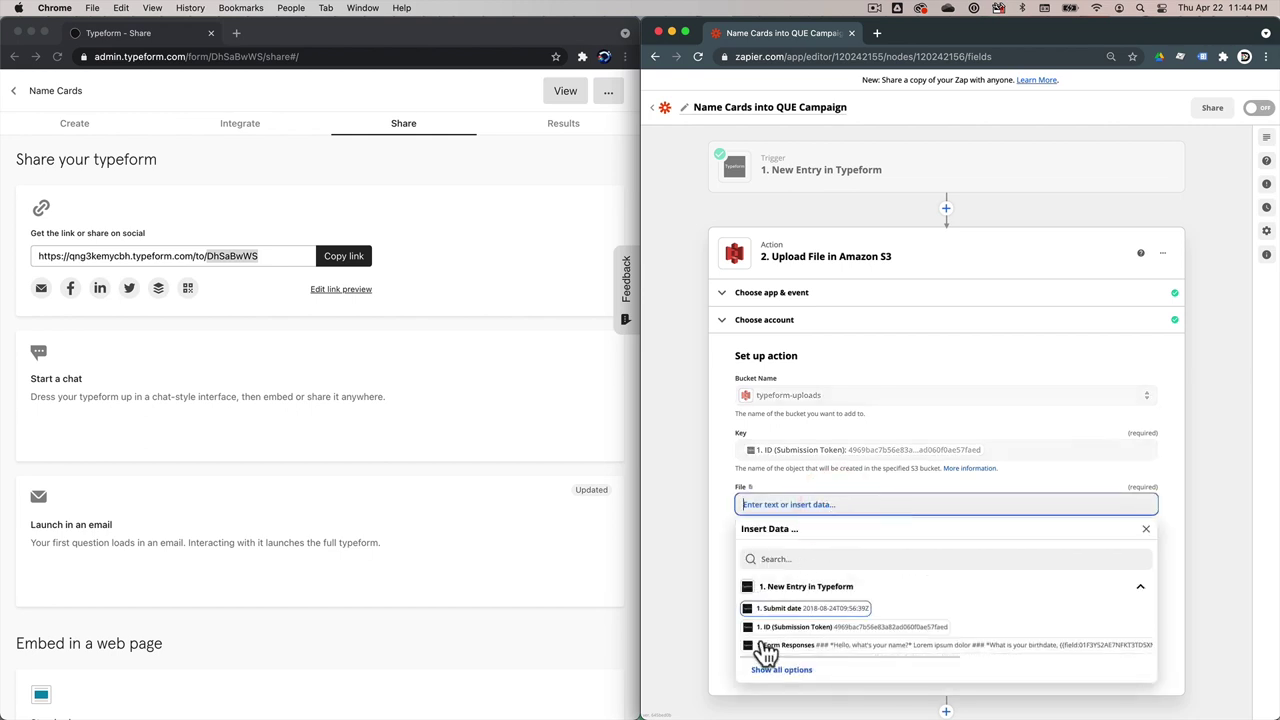
click(781, 670)
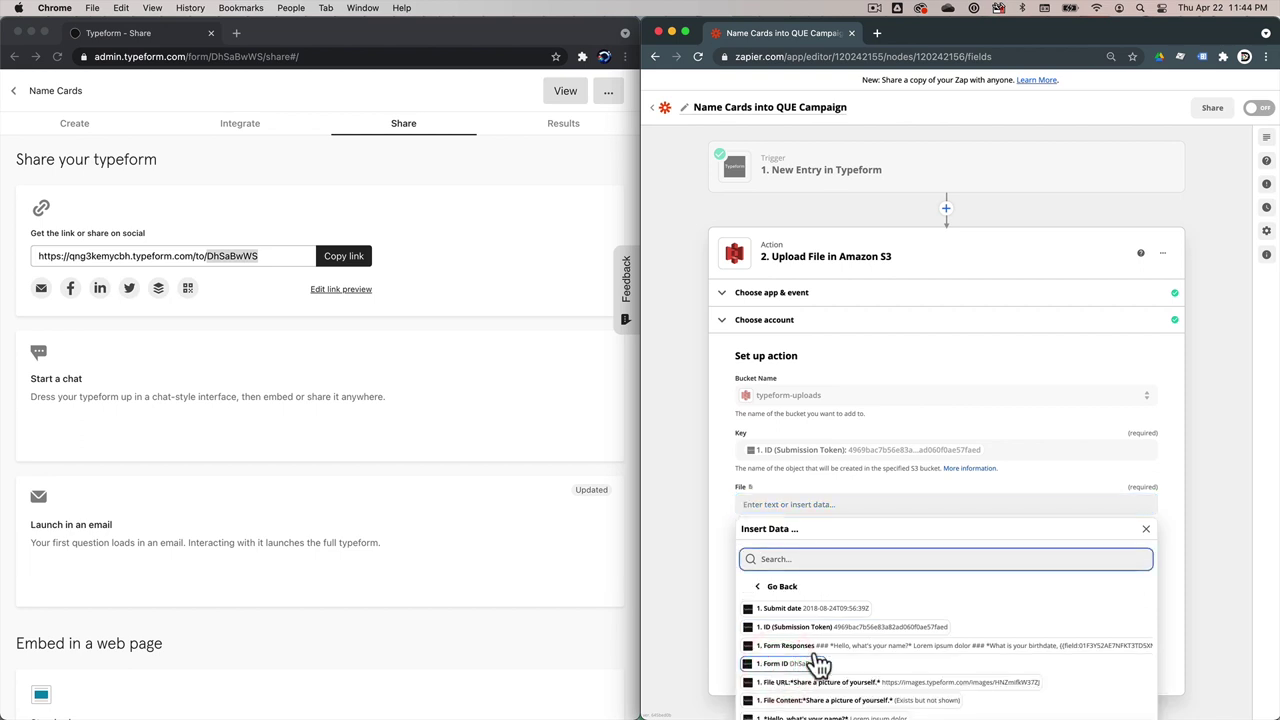
scroll(924, 606, down, 1)
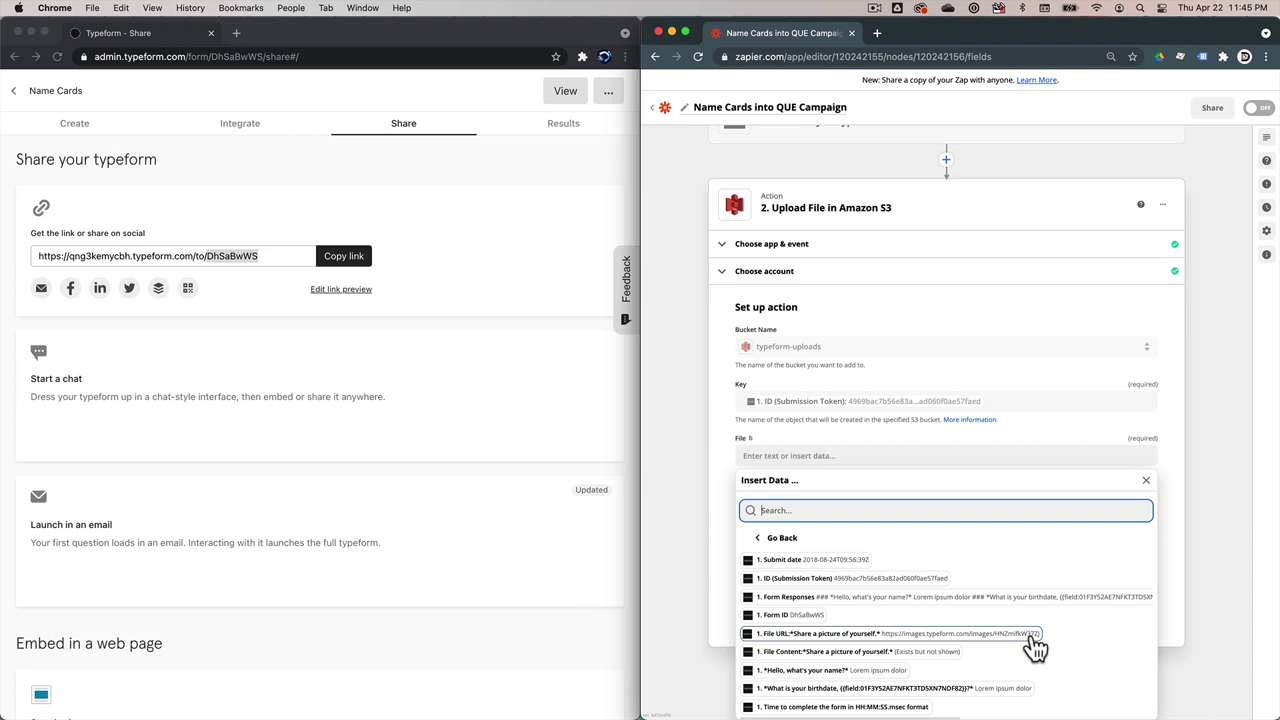
click(846, 655)
click(1082, 415)
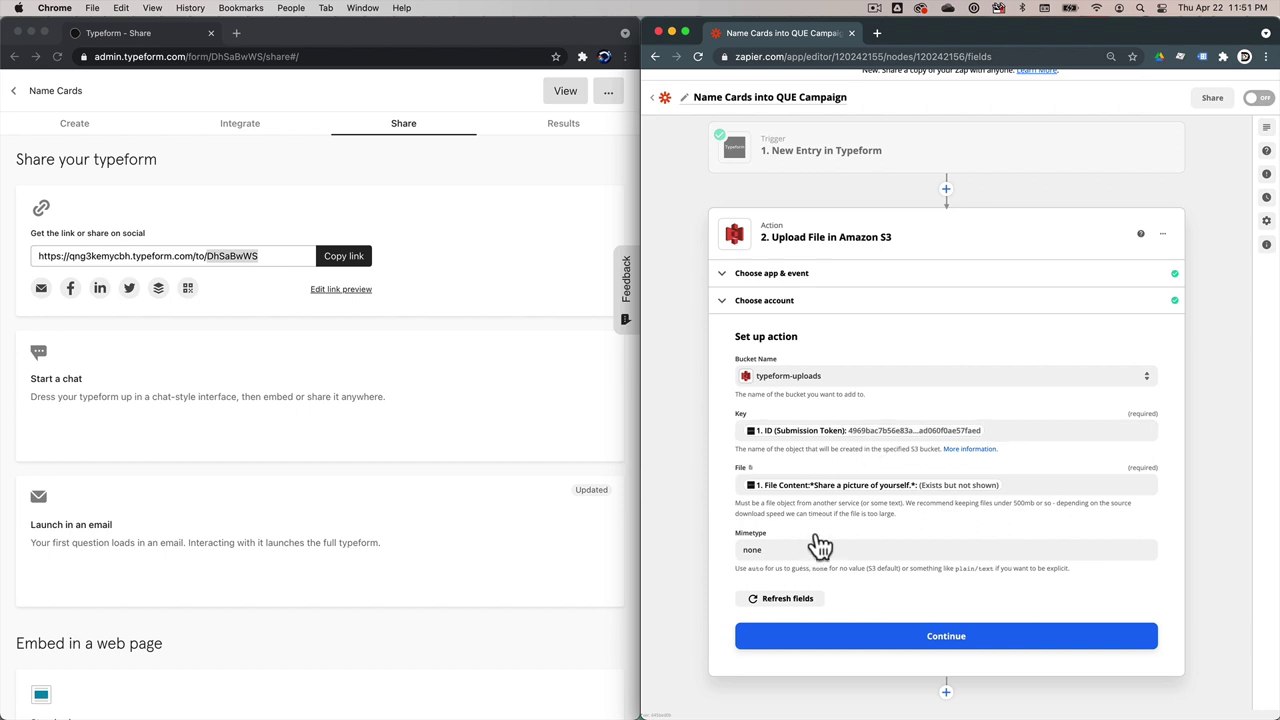
Step: Replace the Mimetype value 'none' with 'auto' and continue to testing the S3 action
click(788, 546)
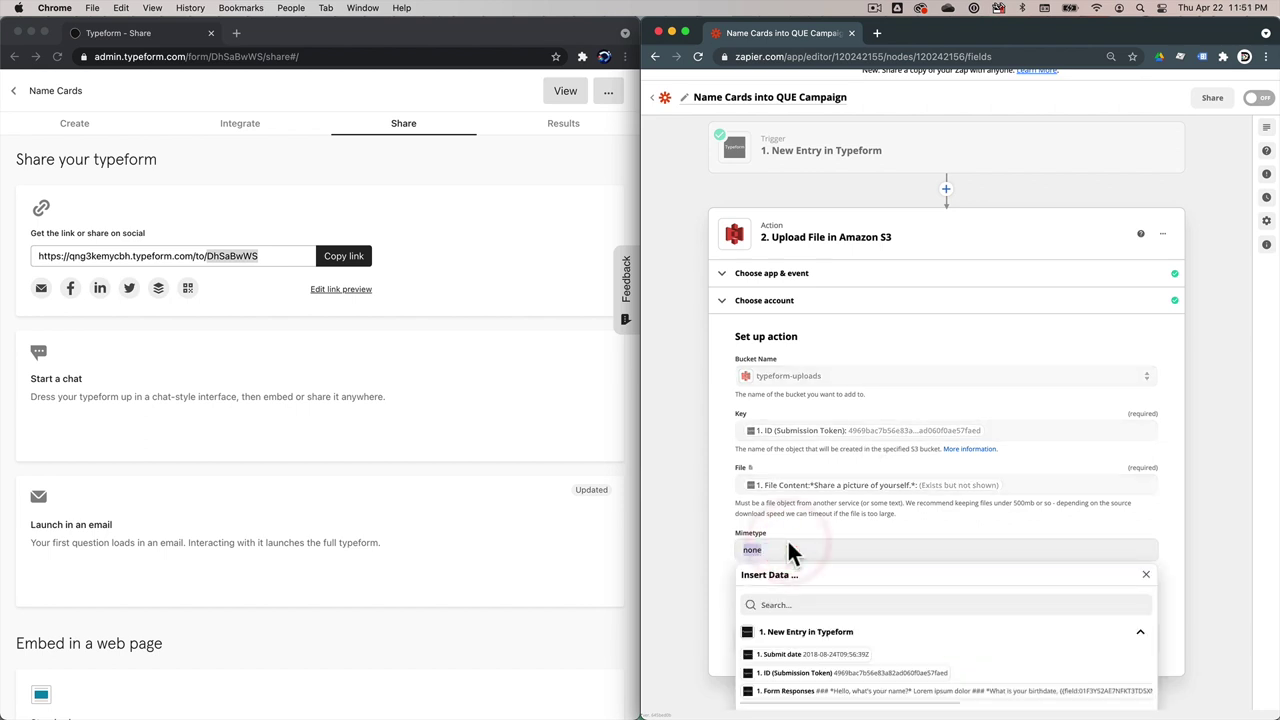
click(777, 548)
click(777, 549)
click(777, 549)
text(auto)
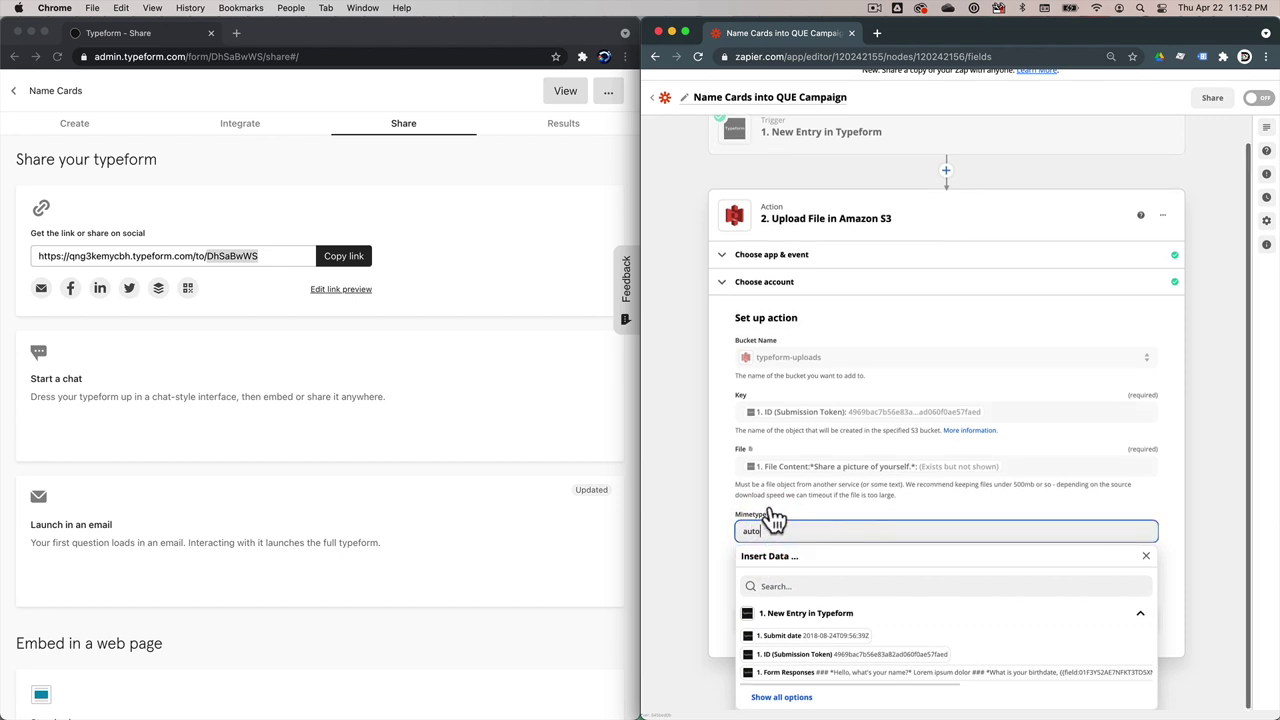
click(768, 505)
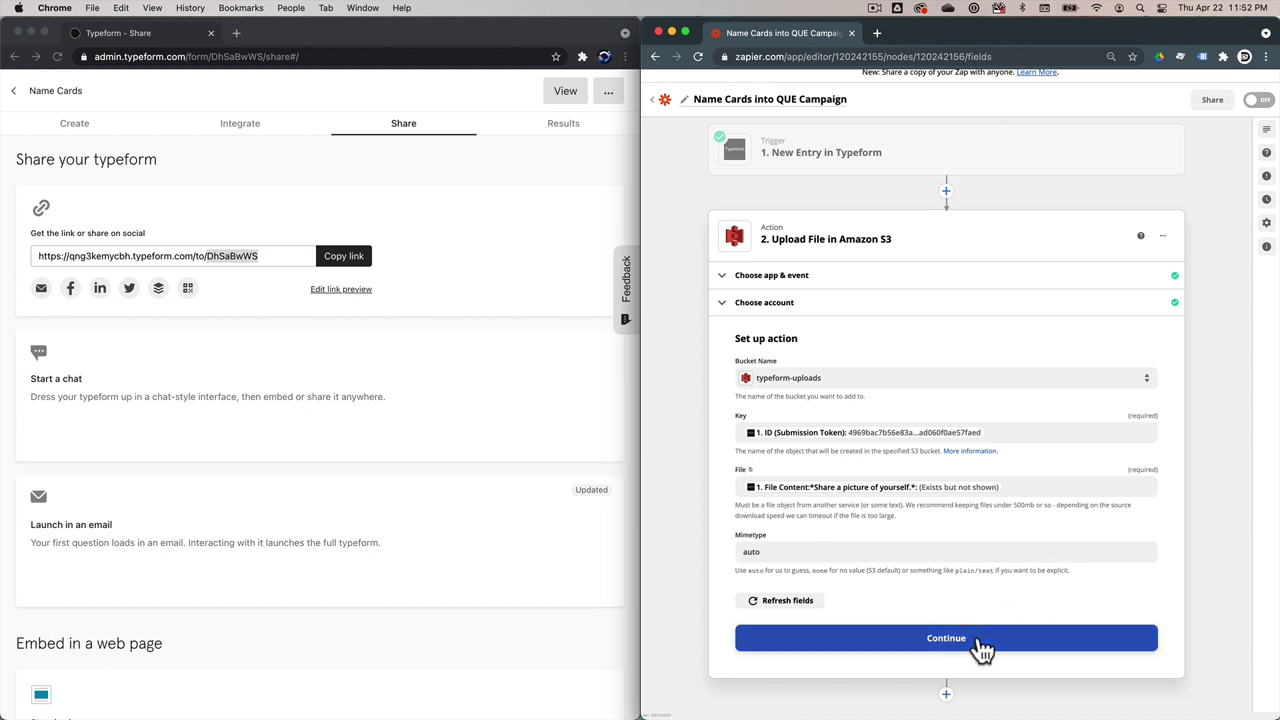
click(975, 643)
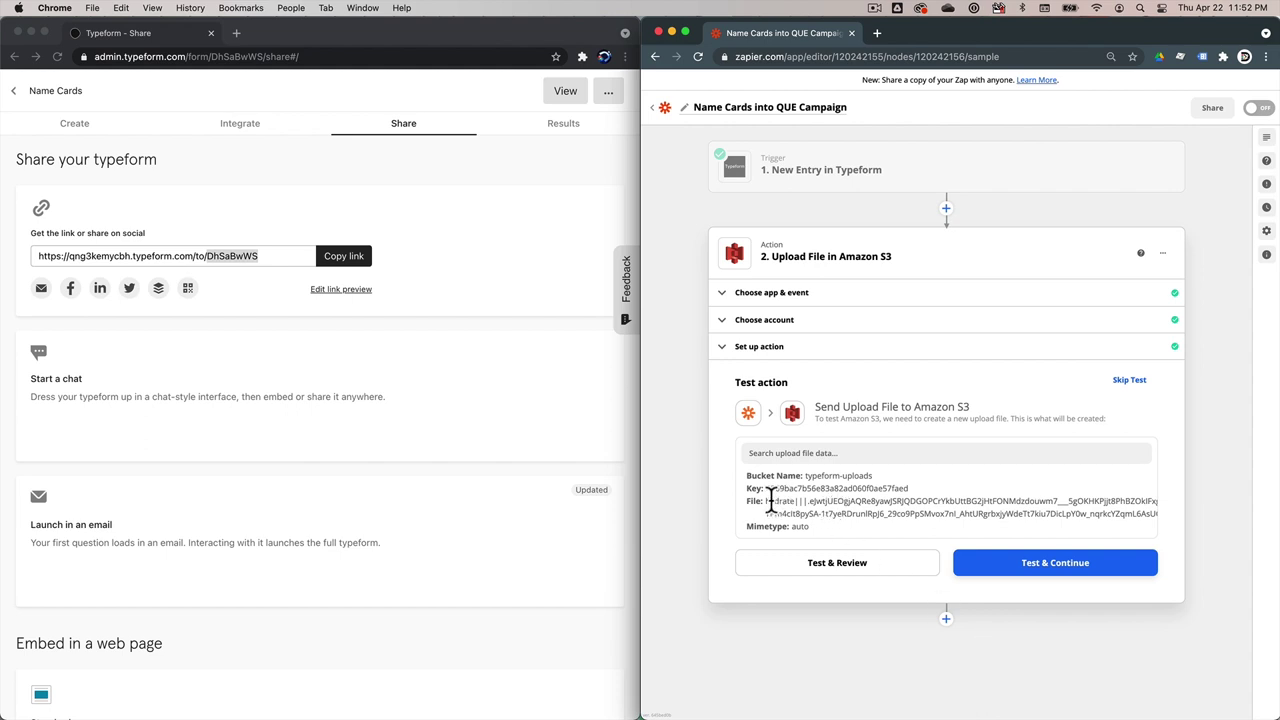
Step: Select the Key value in the test preview and switch to Transmit's empty typeform-uploads bucket
drag(906, 488, 764, 487)
key(super+Tab)
key(super+Tab)
key(super+Tab)
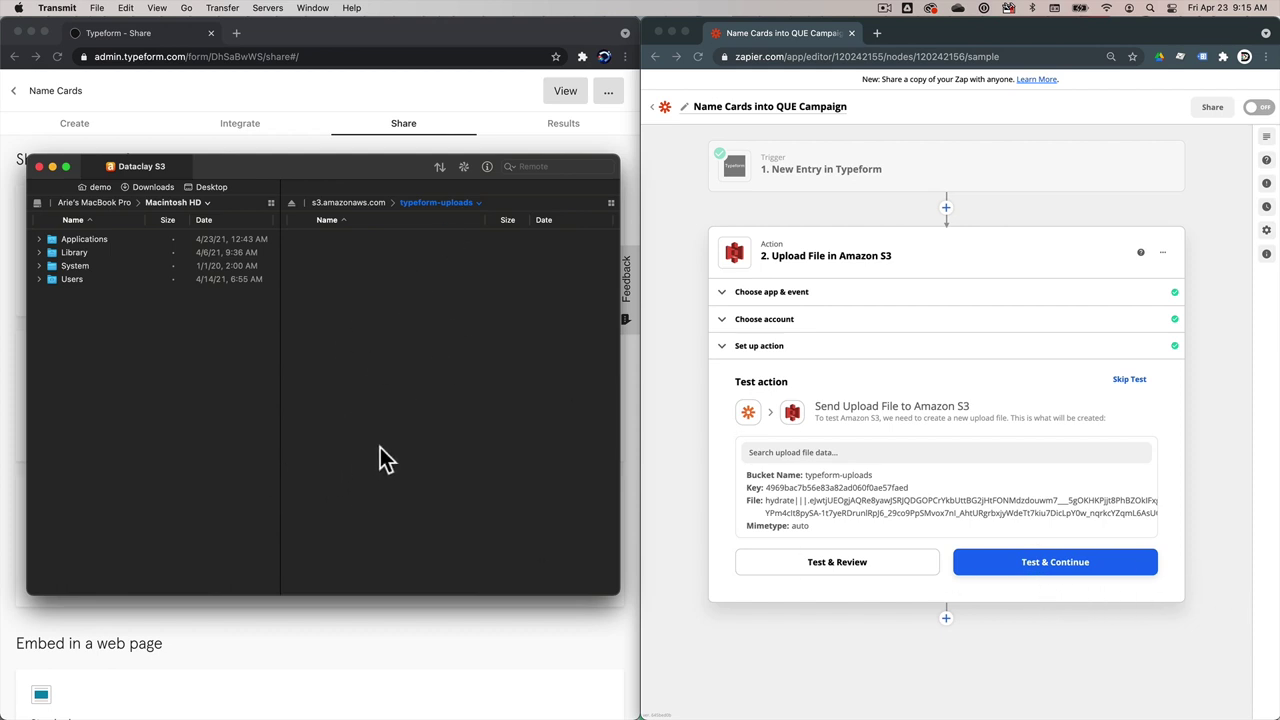
Step: Run the S3 upload test and confirm the new 128 KB file in Transmit's typeform-uploads bucket
click(1042, 587)
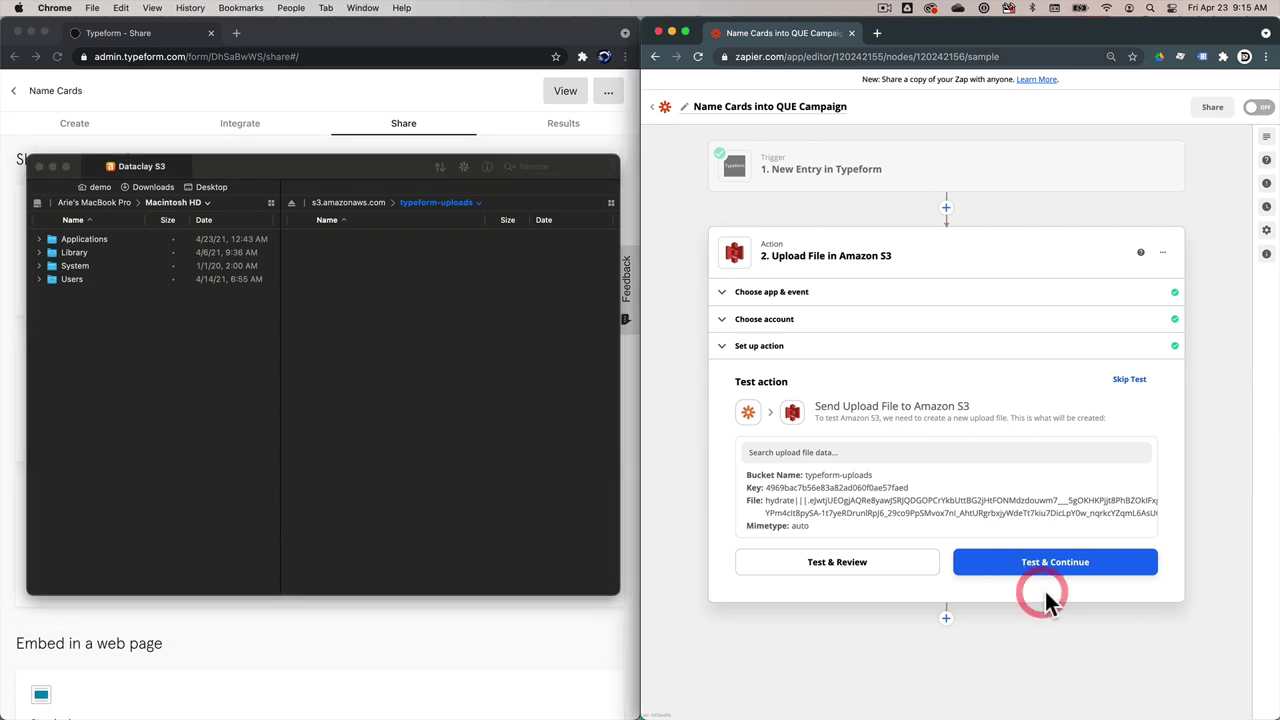
click(1048, 575)
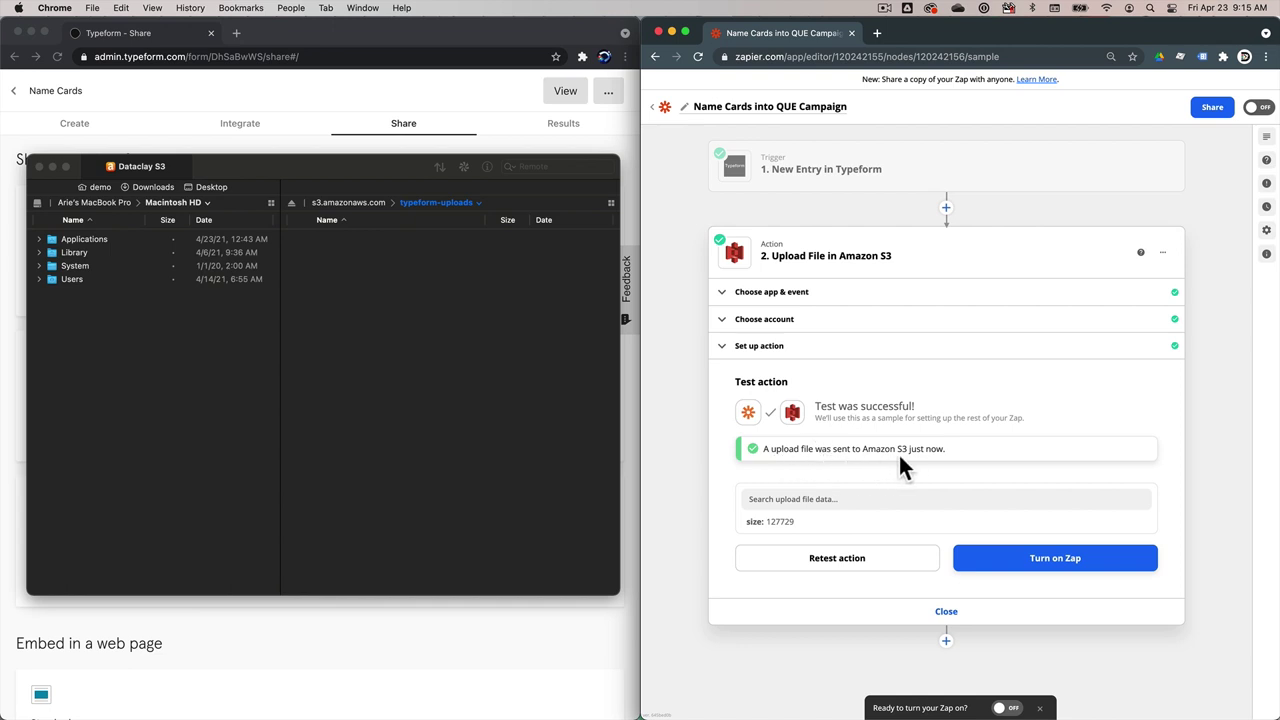
click(430, 412)
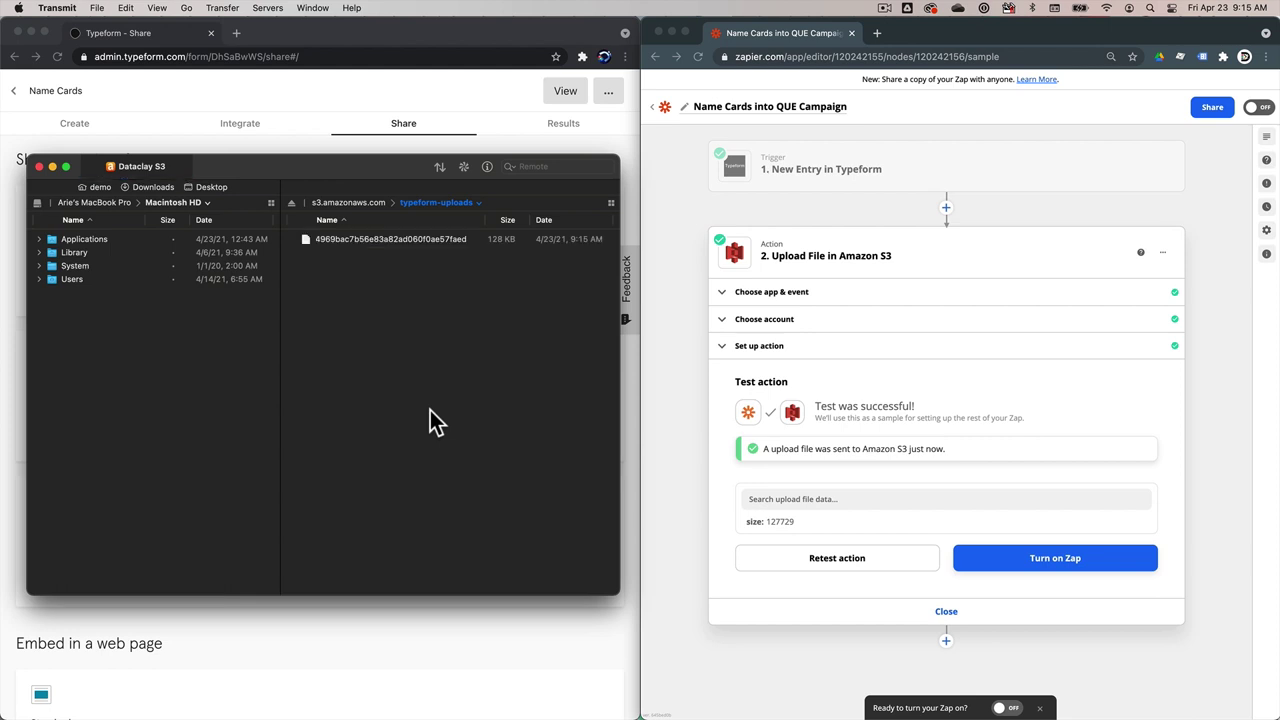
click(410, 242)
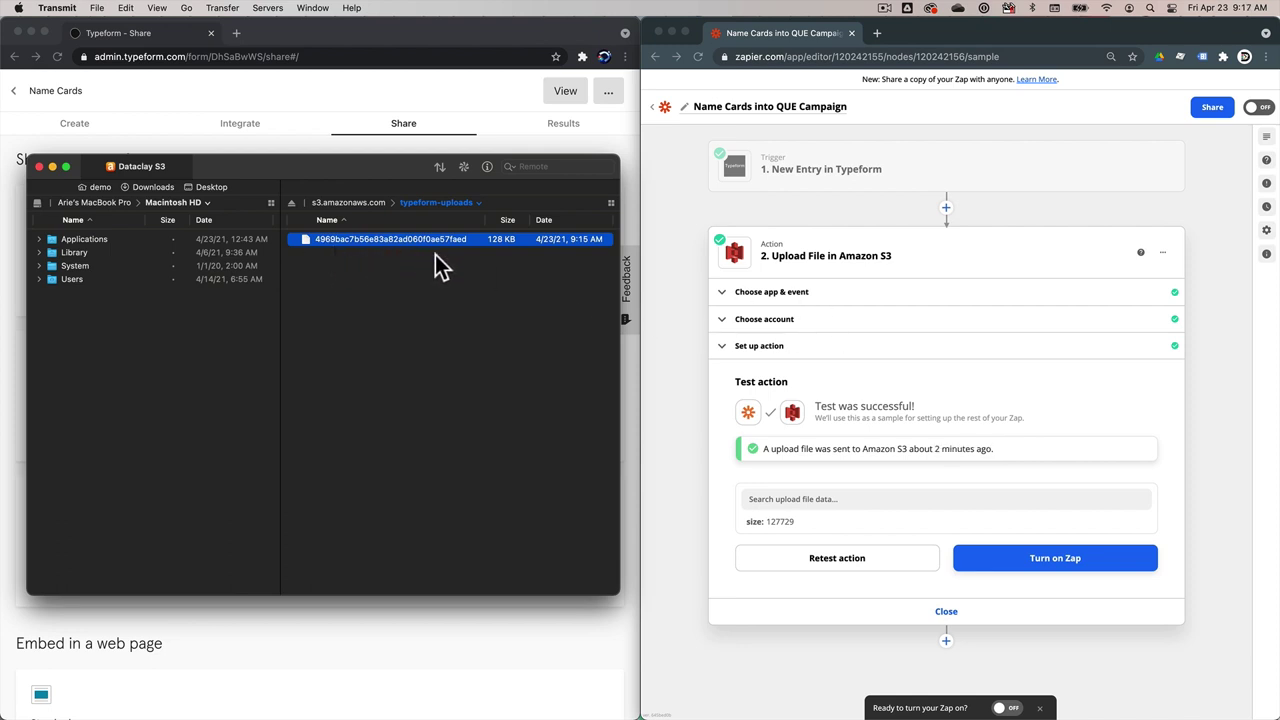
click(681, 308)
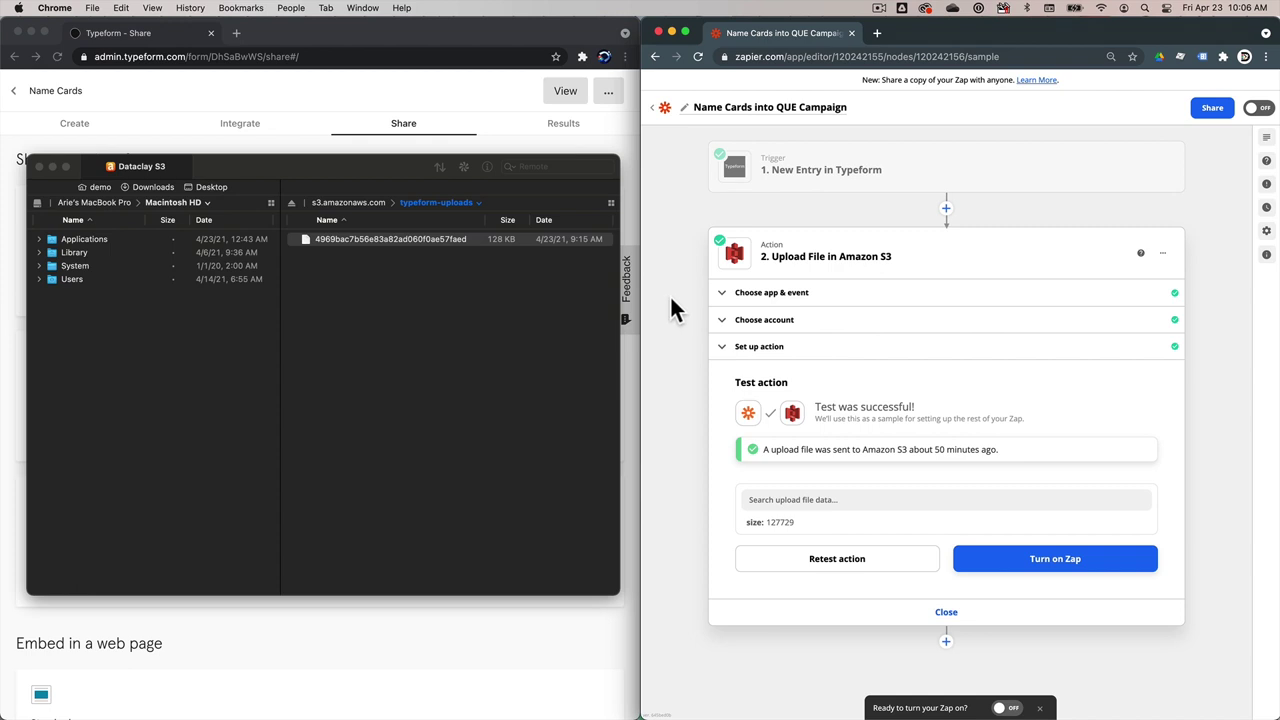
click(234, 35)
Step: Load the Dataclay QUE site (que.dataclay.com) in a new browser tab
click(236, 33)
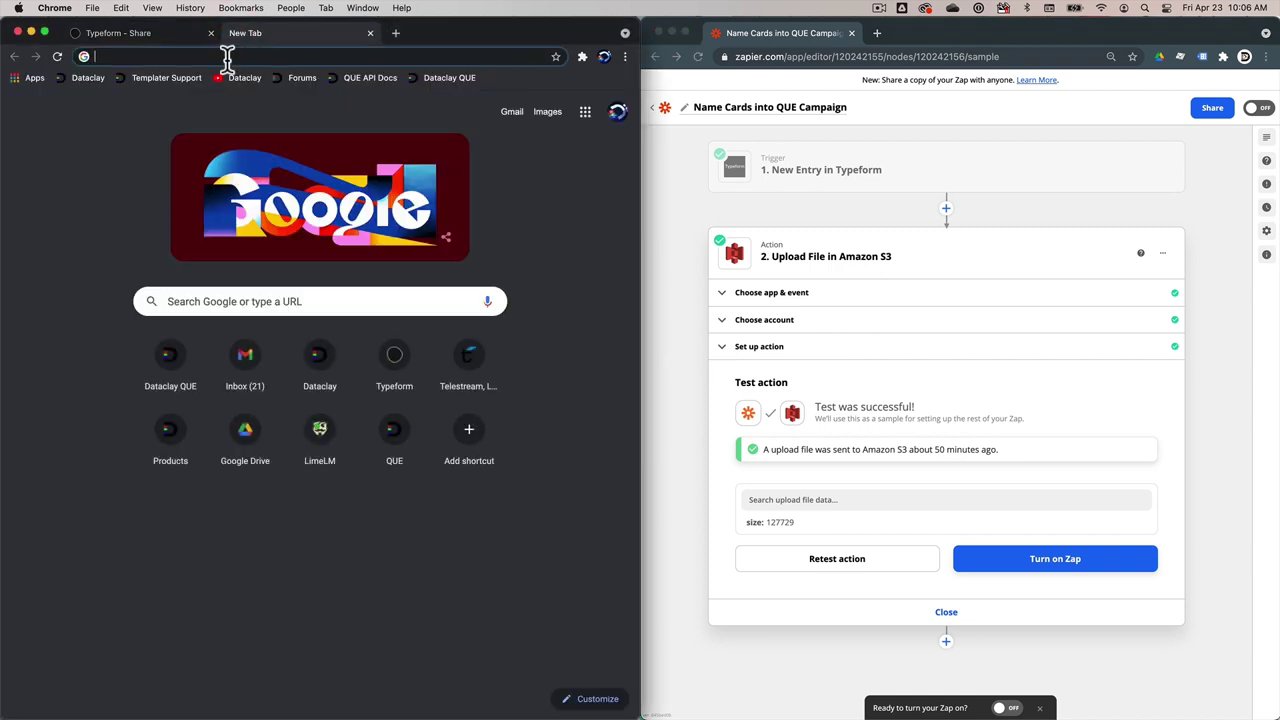
text(que.)
key(Return)
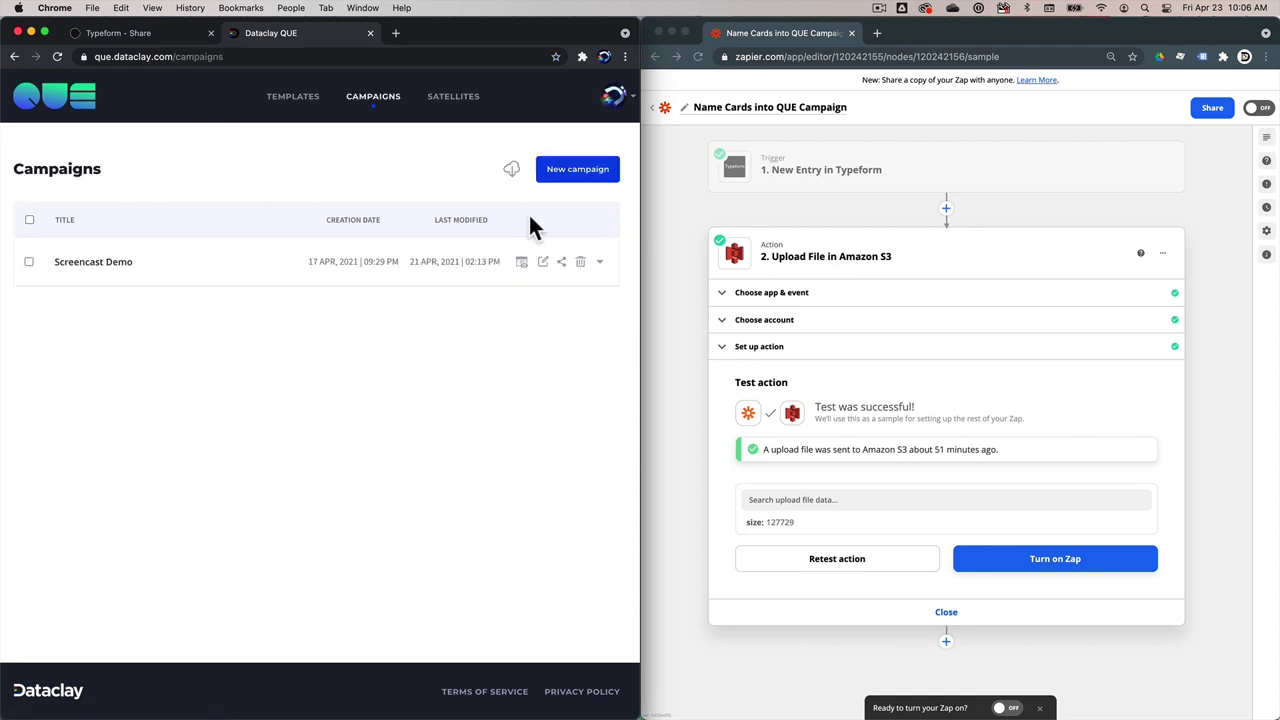
Step: Create the 'Name Cards' campaign with template NAME-CARDS-2021.aep and the MacBook Pro satellite
click(567, 170)
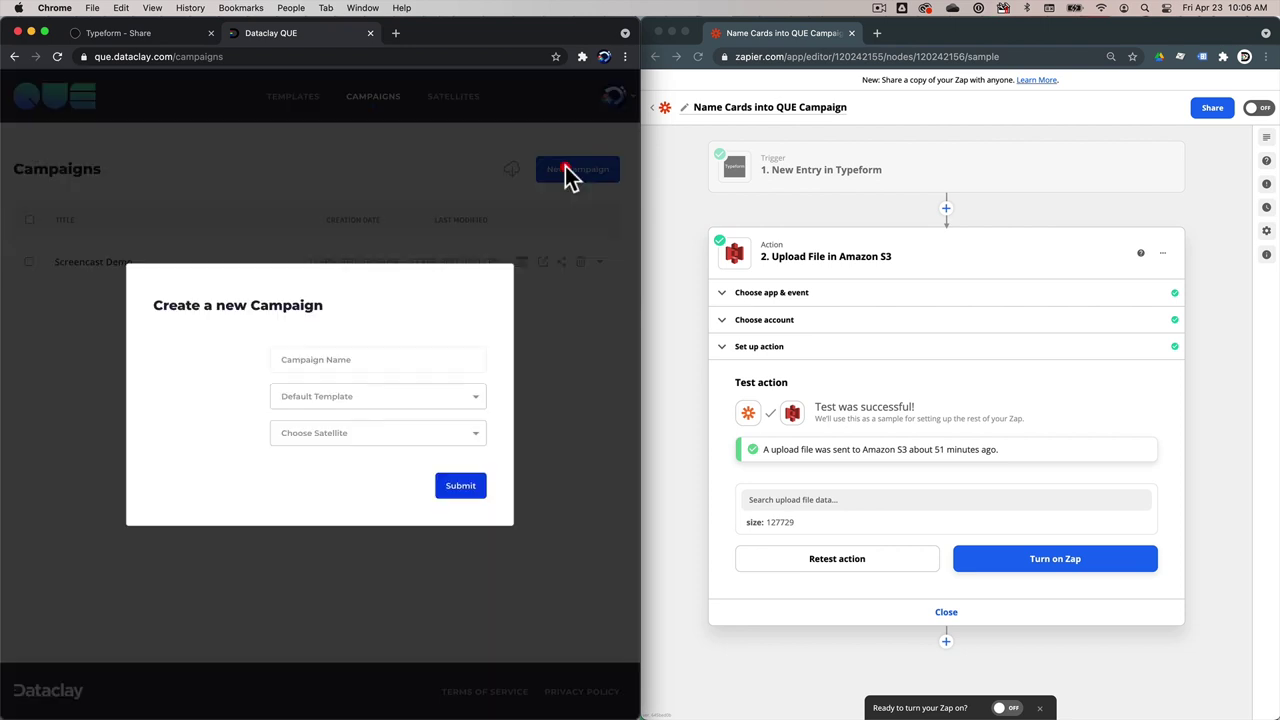
click(379, 367)
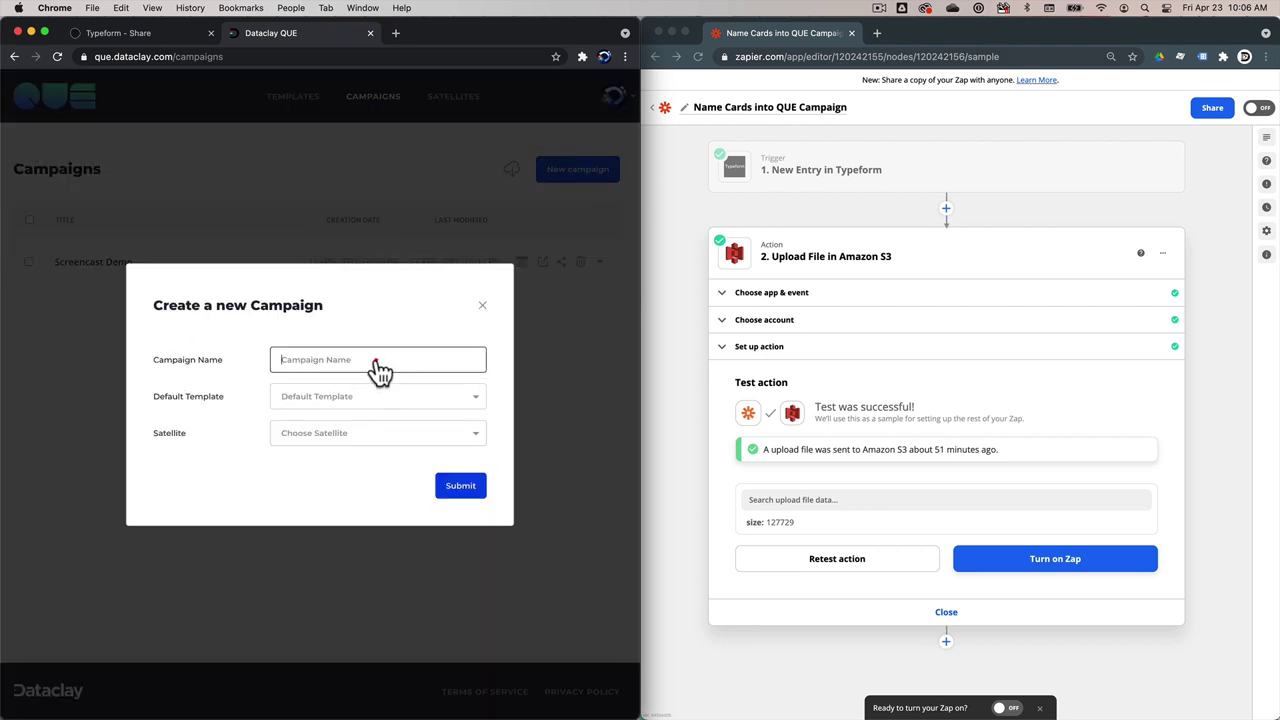
text(Name Cards)
click(376, 398)
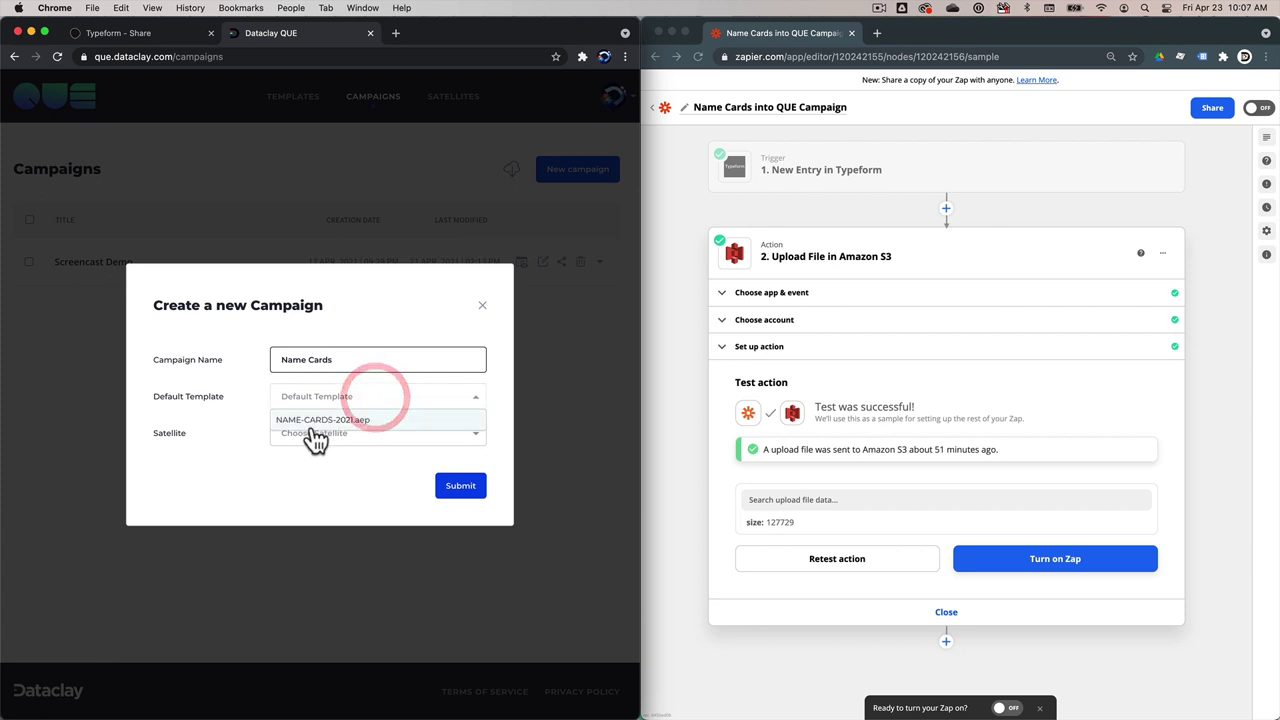
click(317, 420)
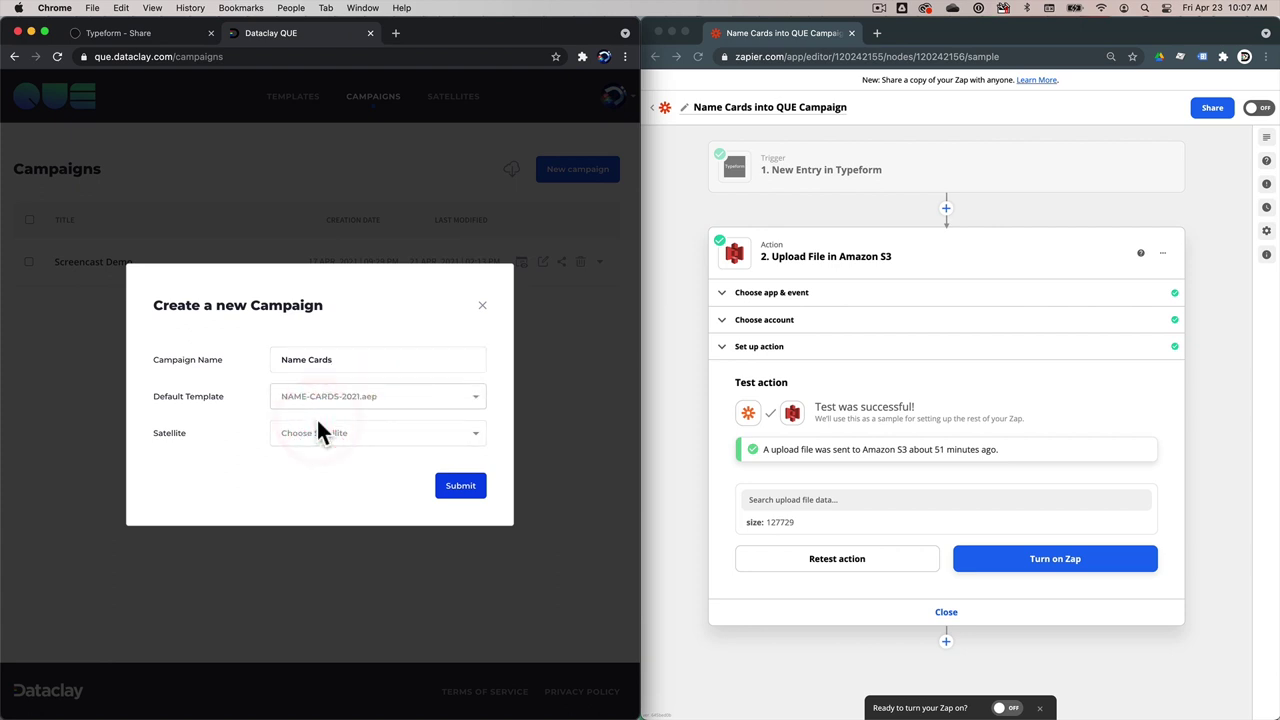
click(317, 428)
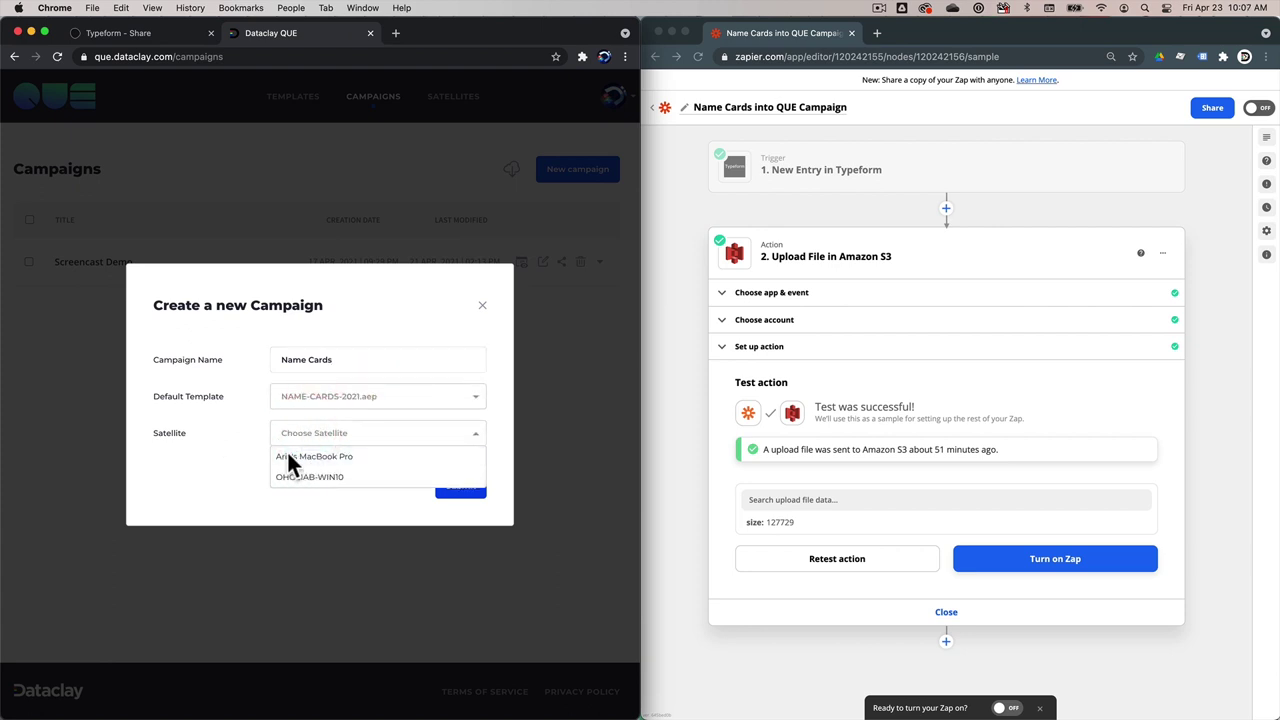
click(306, 457)
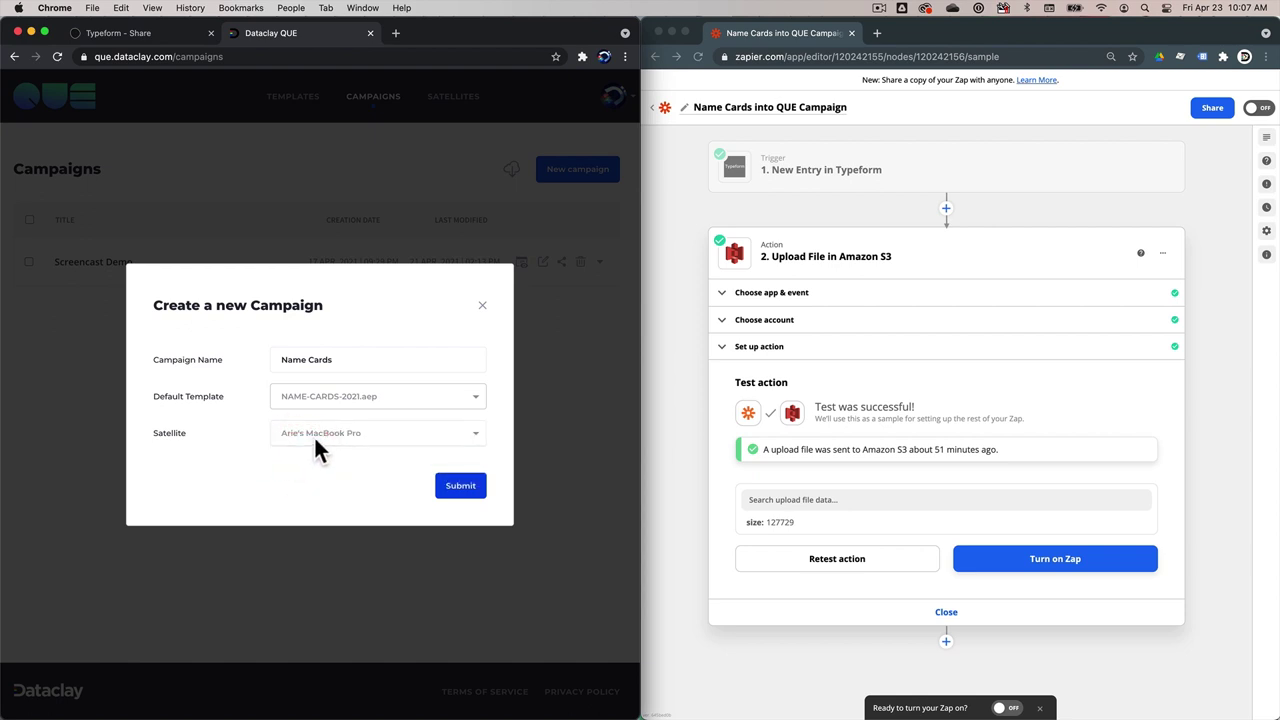
click(460, 488)
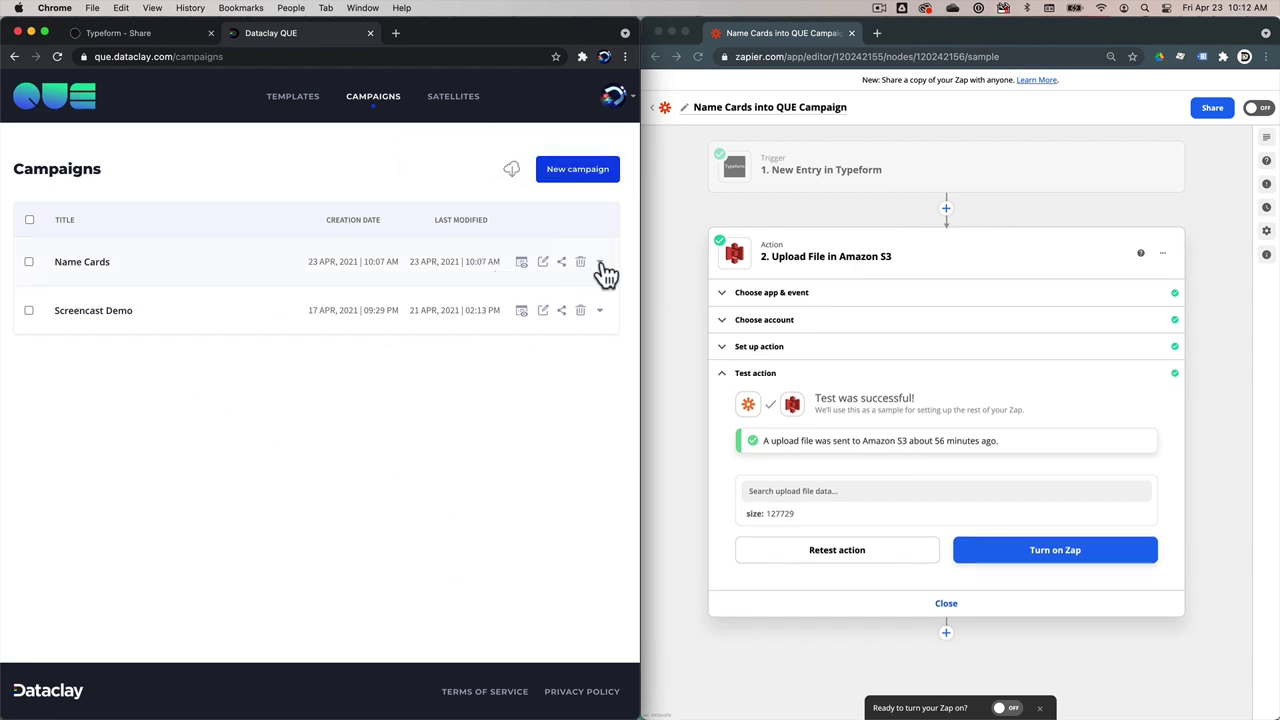
Step: Expand the Name Cards campaign details and copy its Campaign ID to the clipboard
click(601, 263)
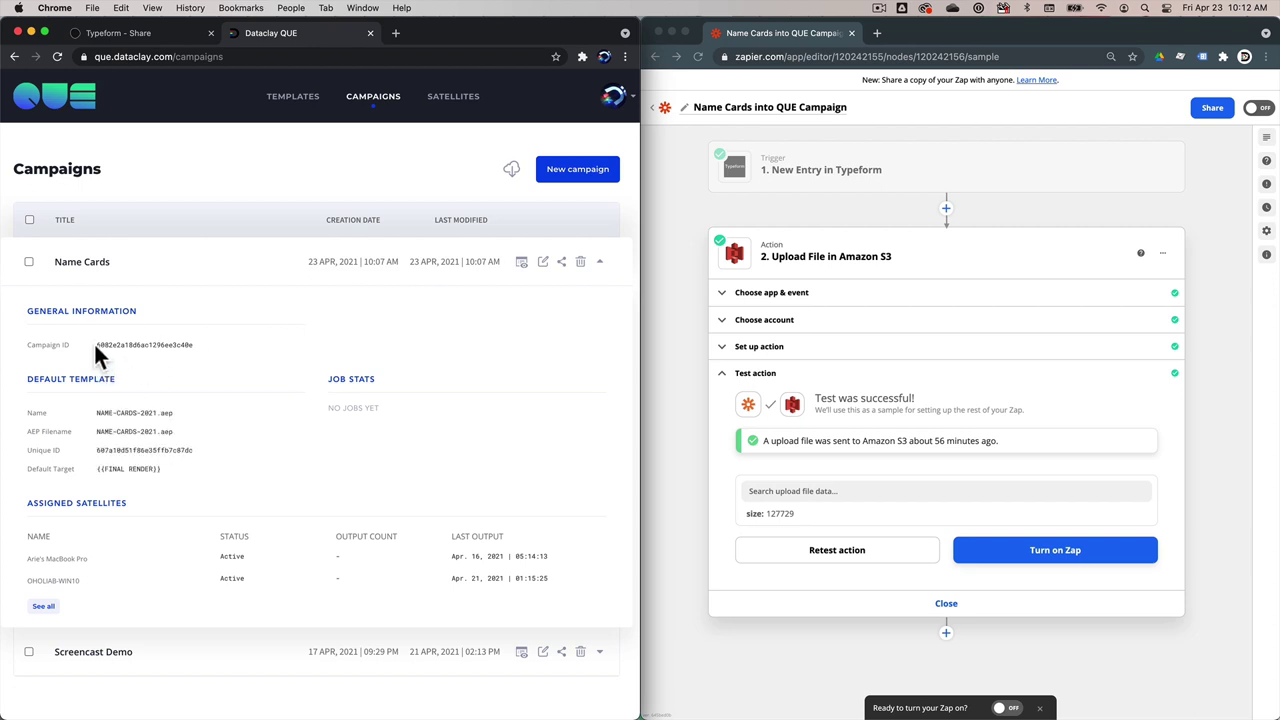
drag(96, 345, 187, 345)
right_click(134, 347)
click(143, 368)
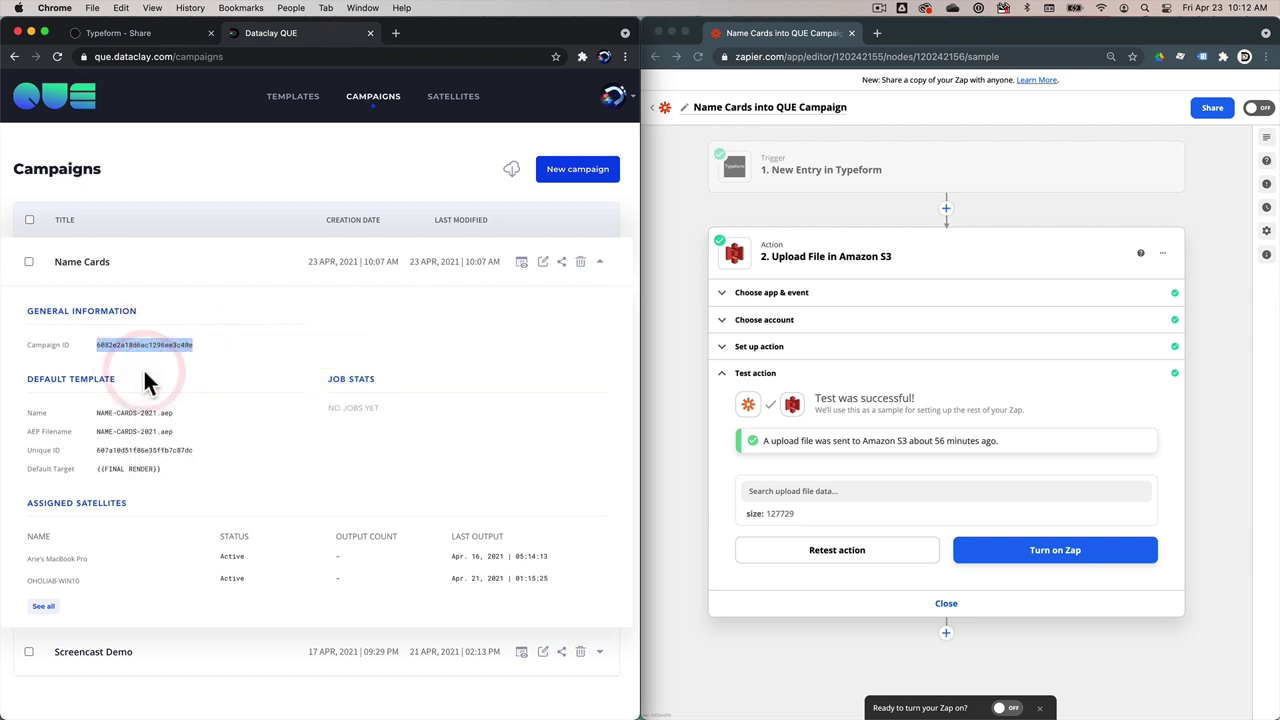
click(202, 347)
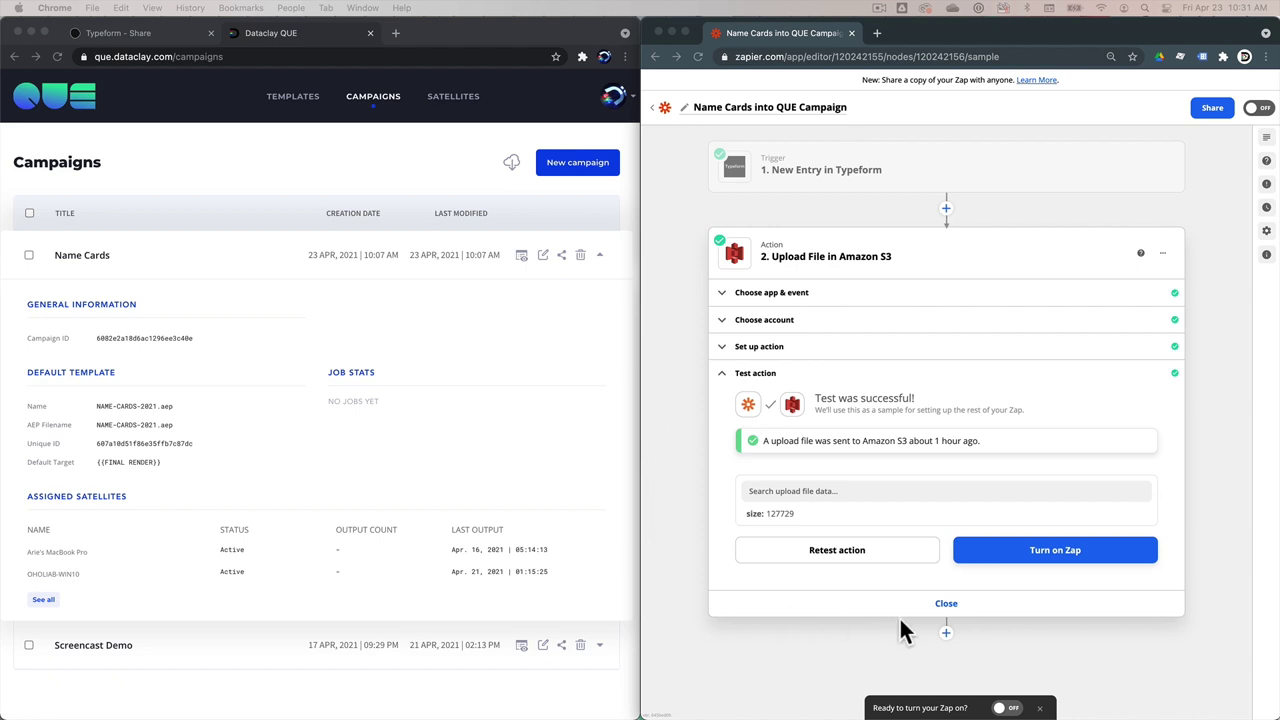
Step: Add a Webhooks by Zapier step with the POST action event after the S3 upload
click(950, 636)
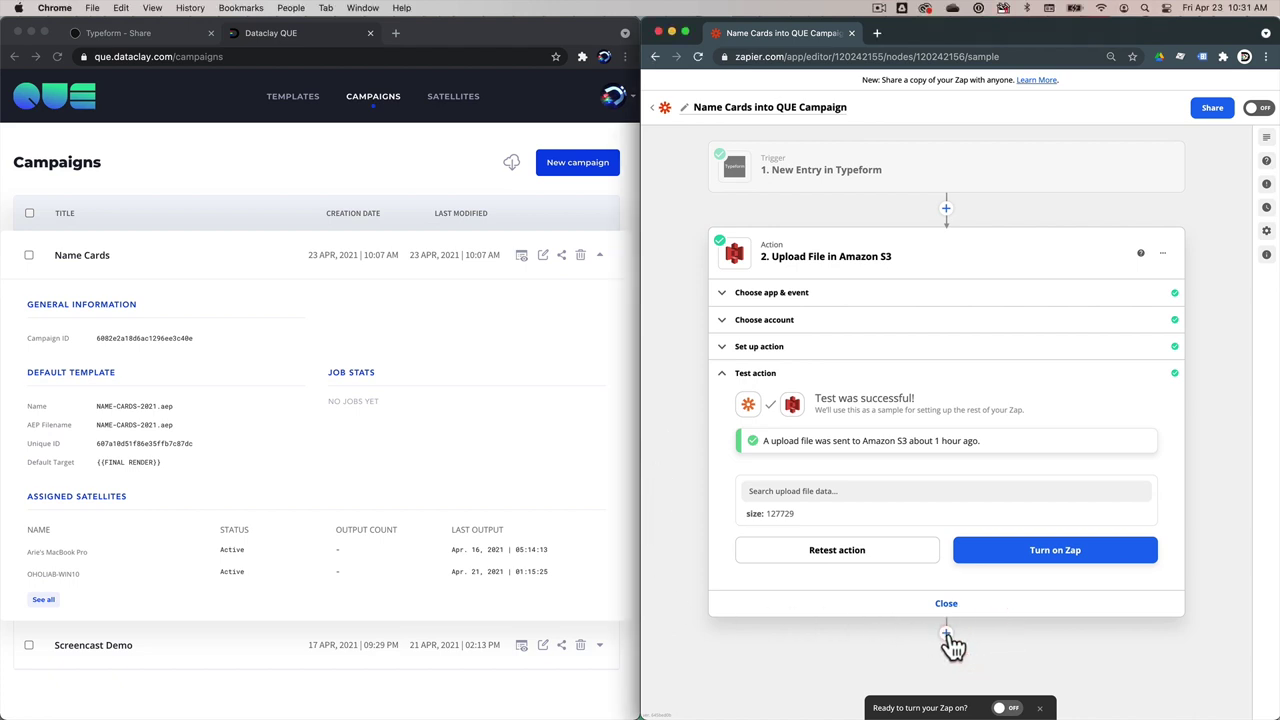
click(946, 634)
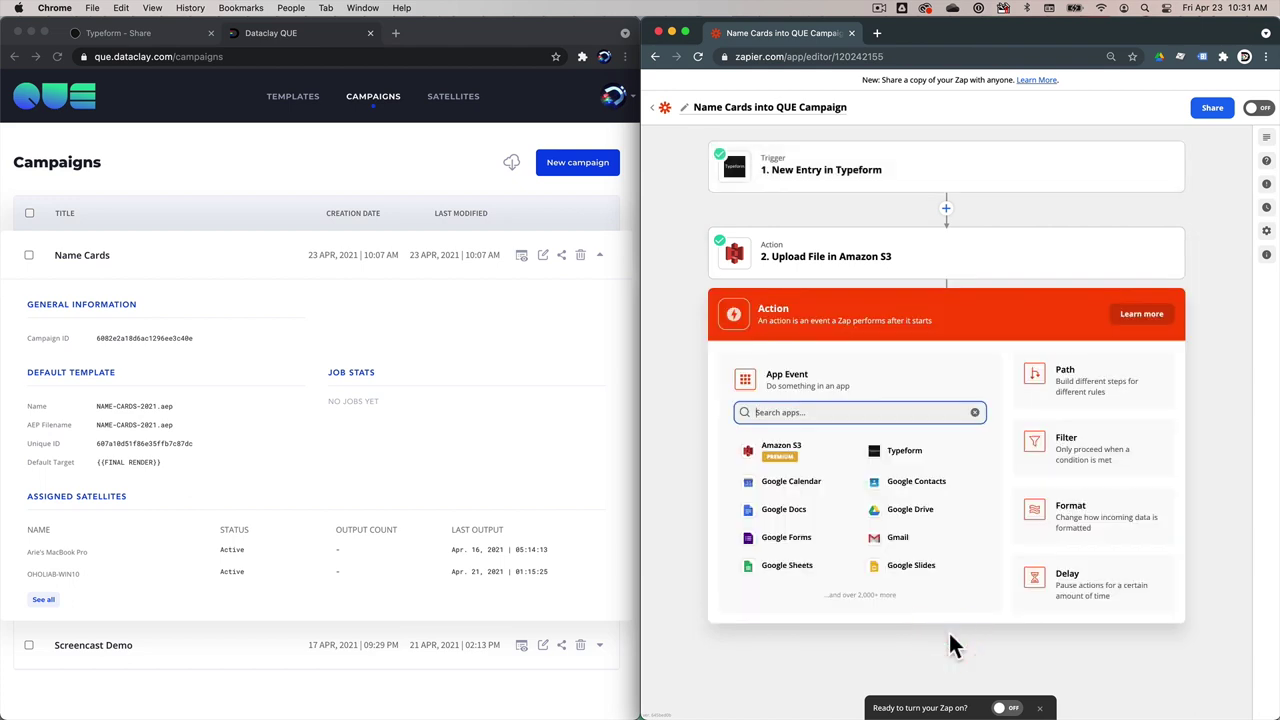
text(hook)
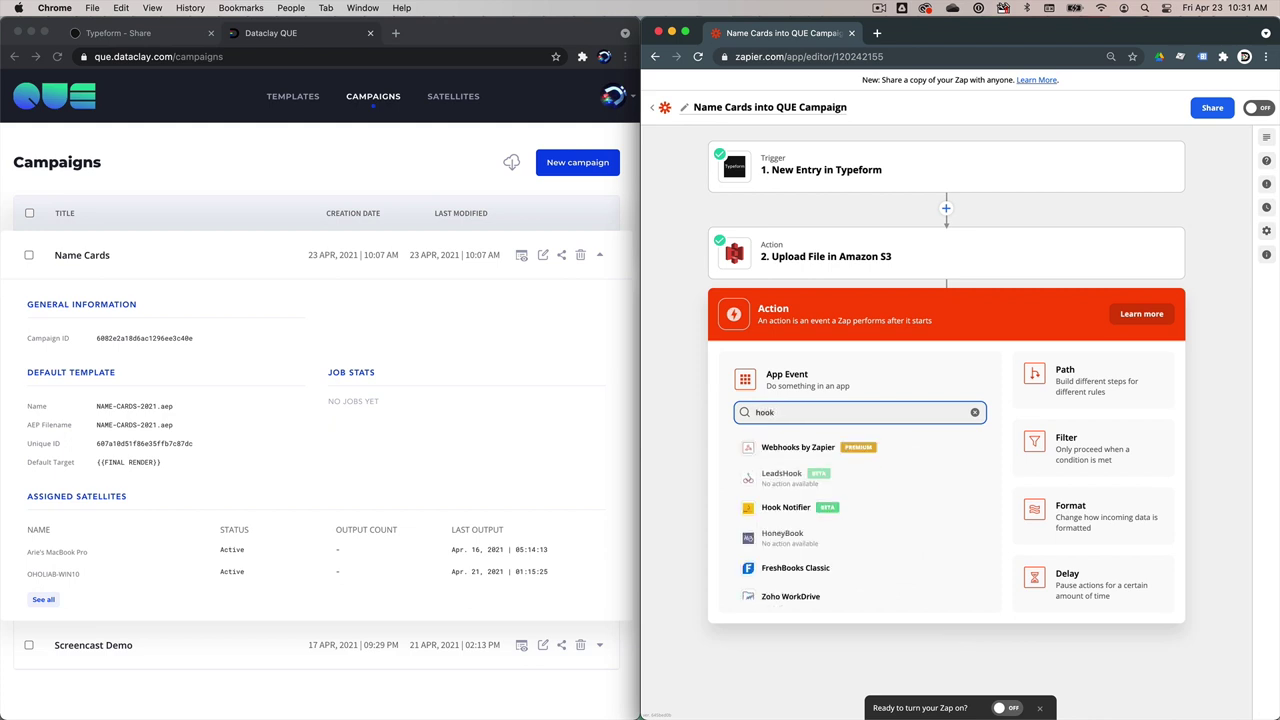
click(800, 448)
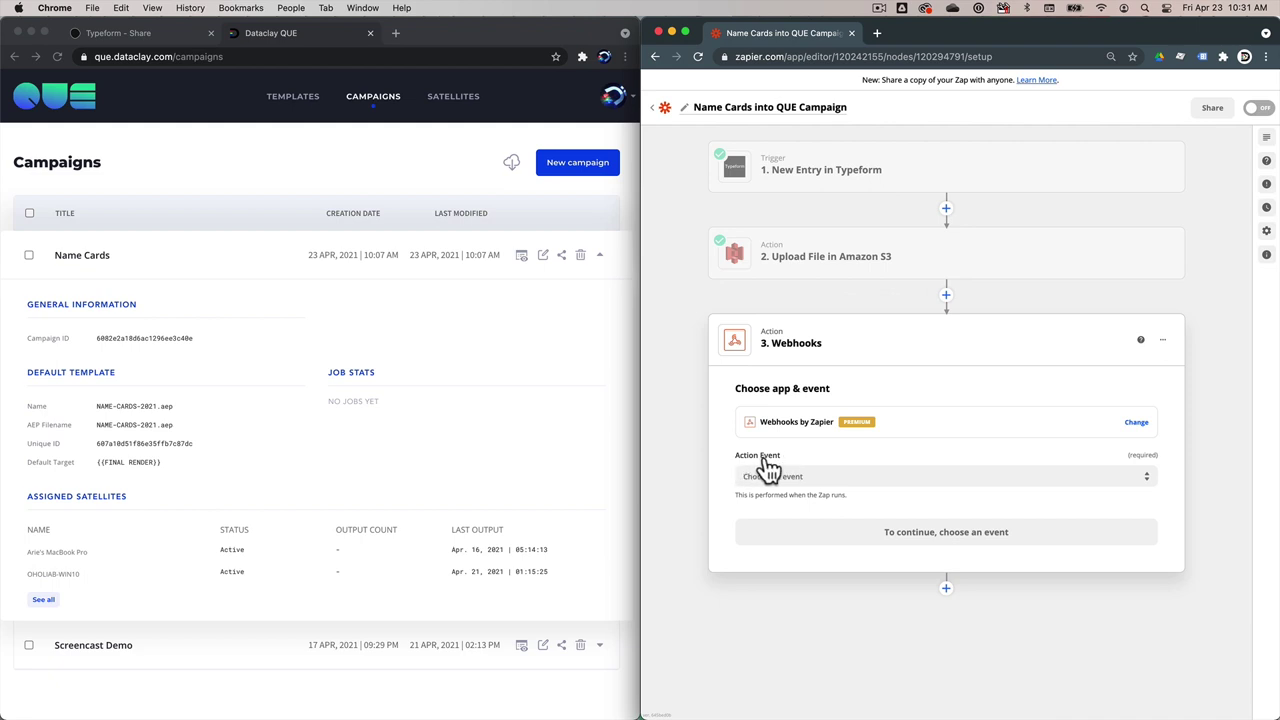
click(795, 472)
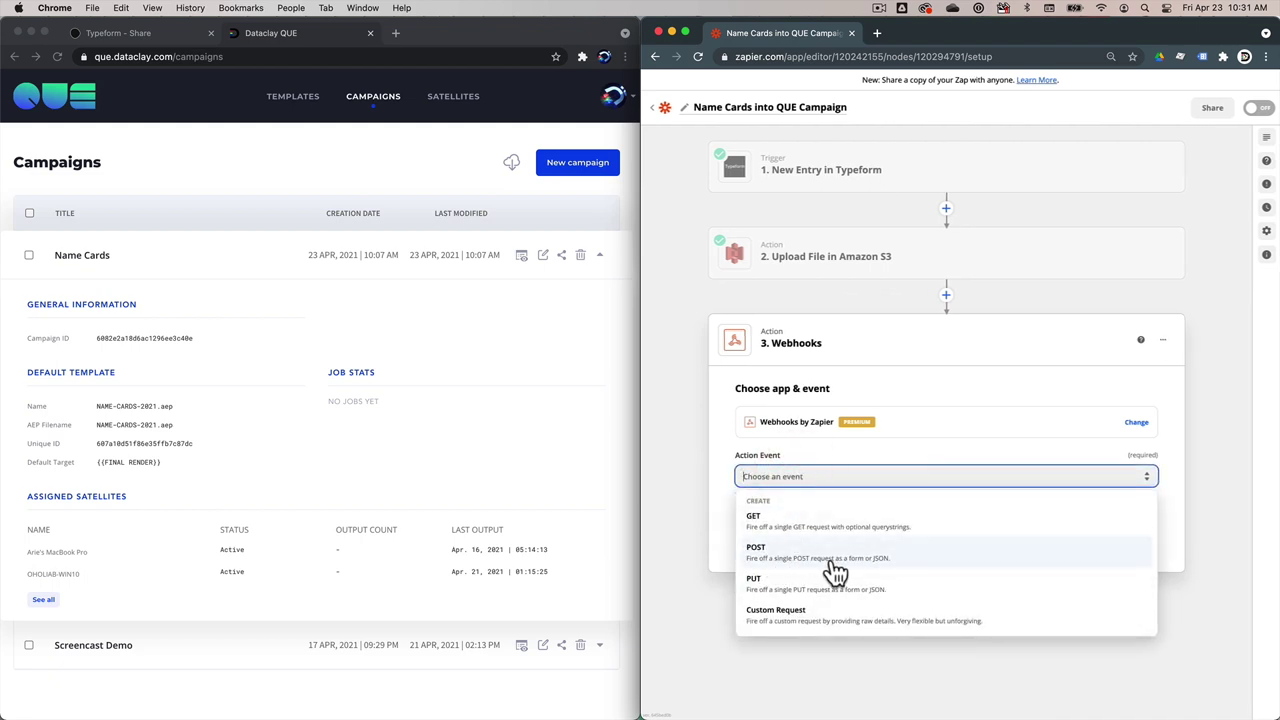
click(884, 560)
click(946, 530)
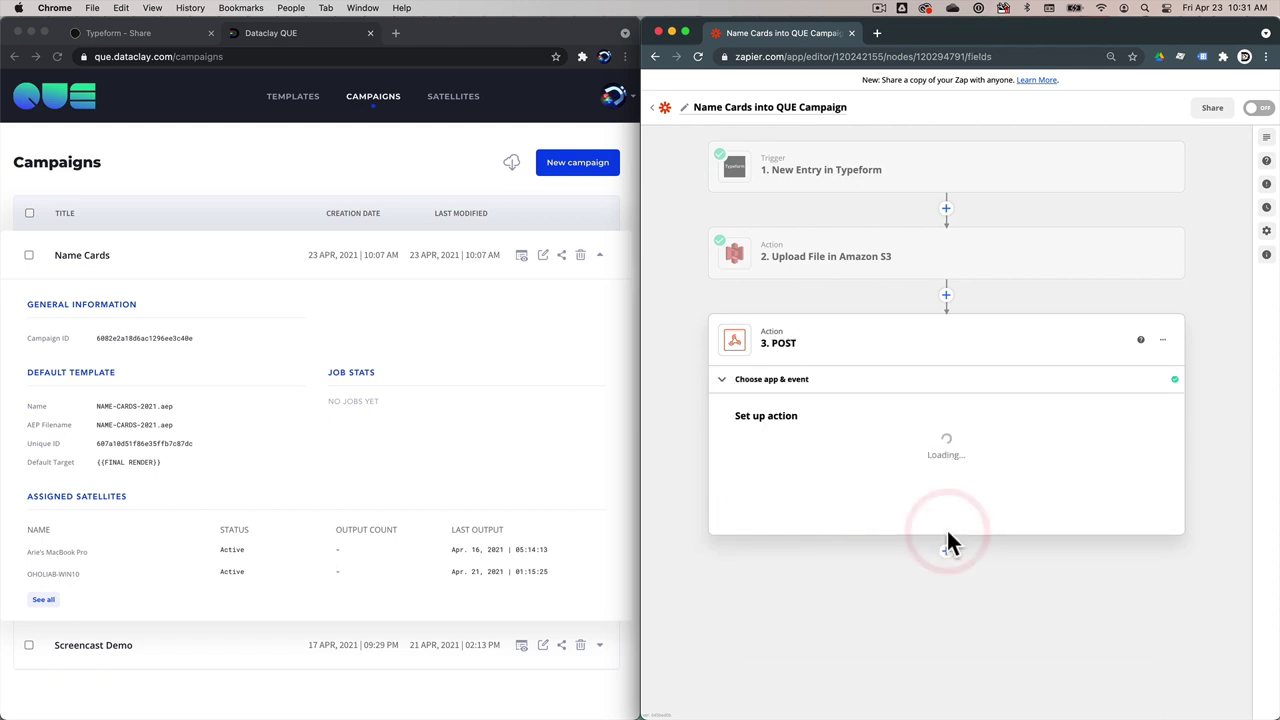
Step: Bring up the POST step's setup fields with the URL field still empty, then go to the other browser window
click(748, 452)
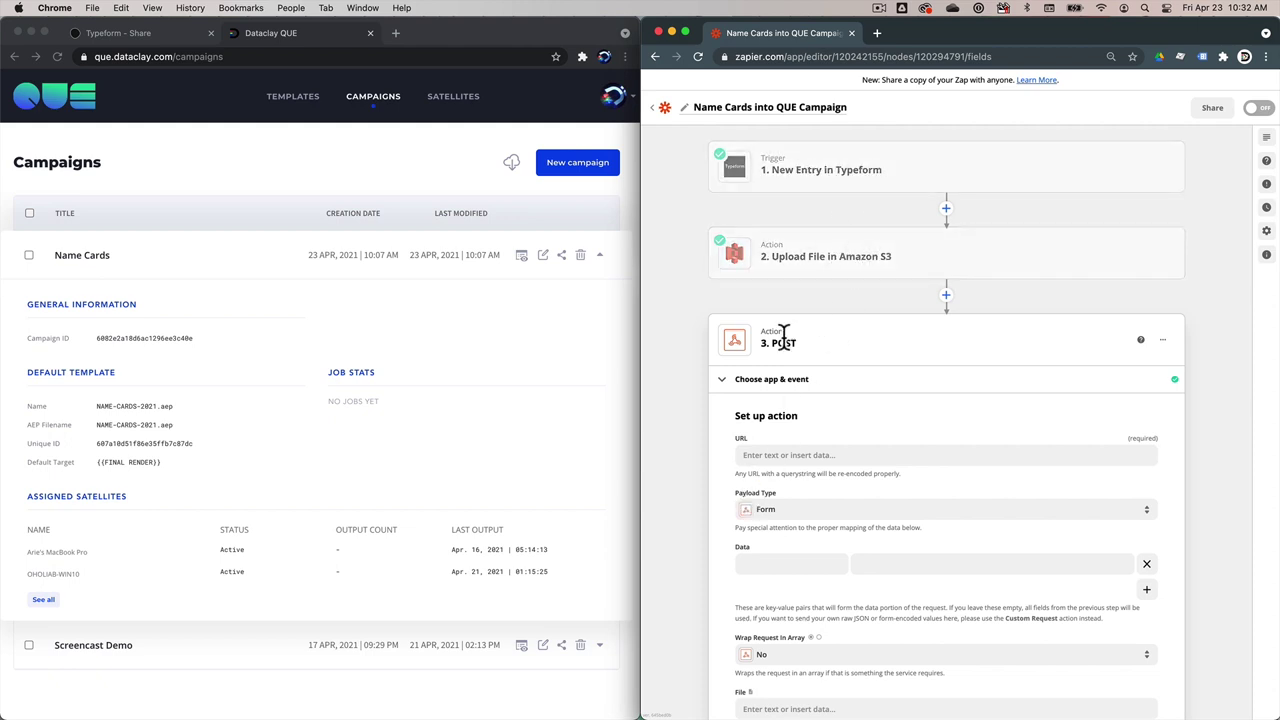
click(813, 453)
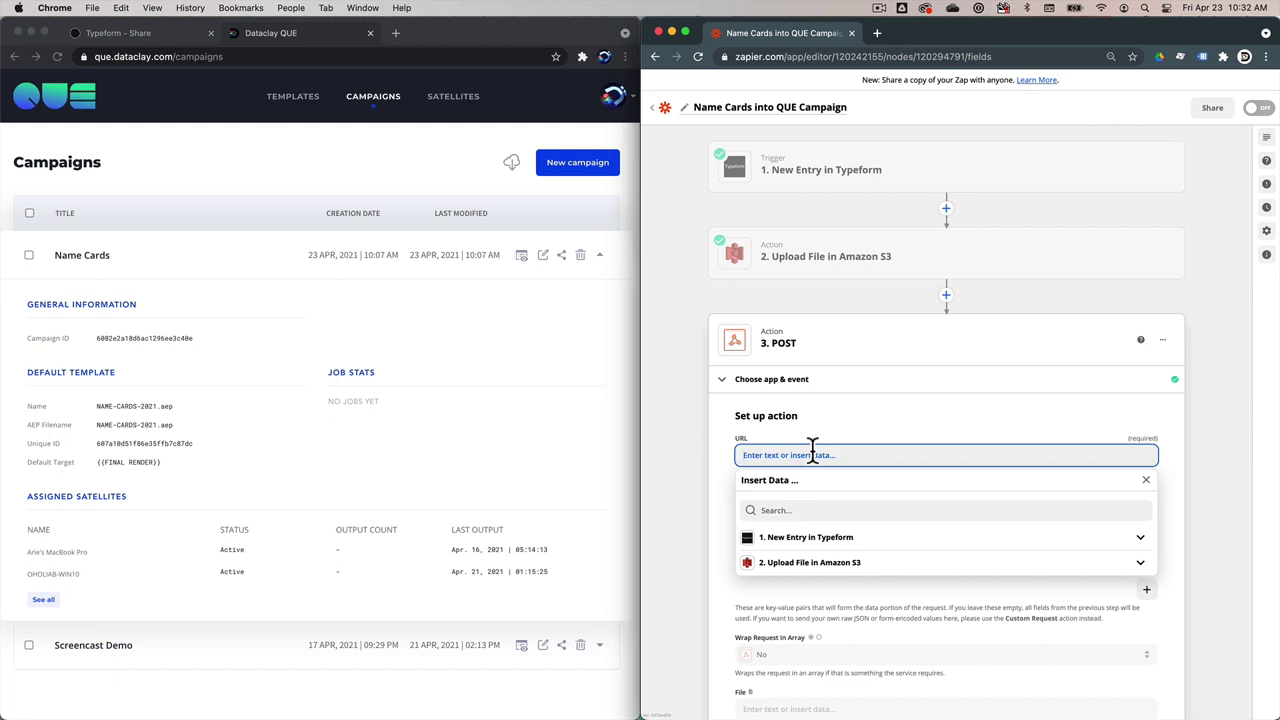
click(392, 36)
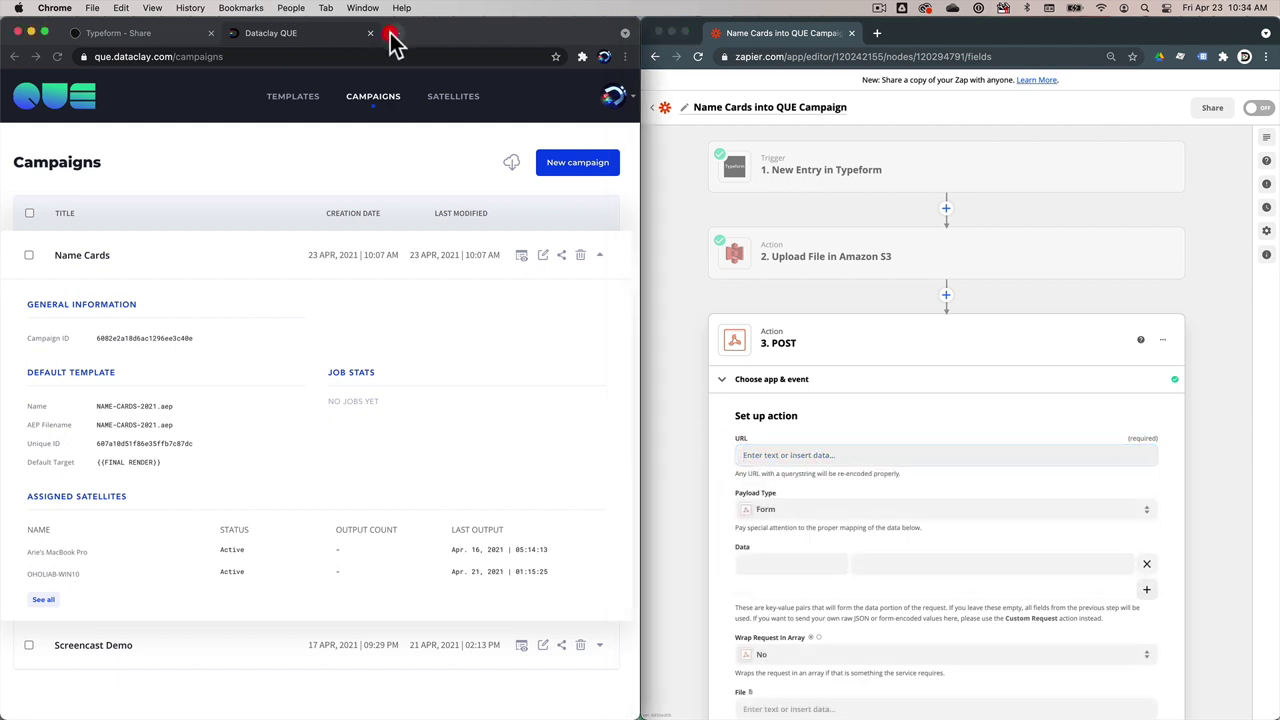
click(392, 34)
Step: Go to que-api-docs.dataclay.com and open Jobs > Create a new Job
text(que-)
key(BackSpace)
key(BackSpace)
text(-)
key(Return)
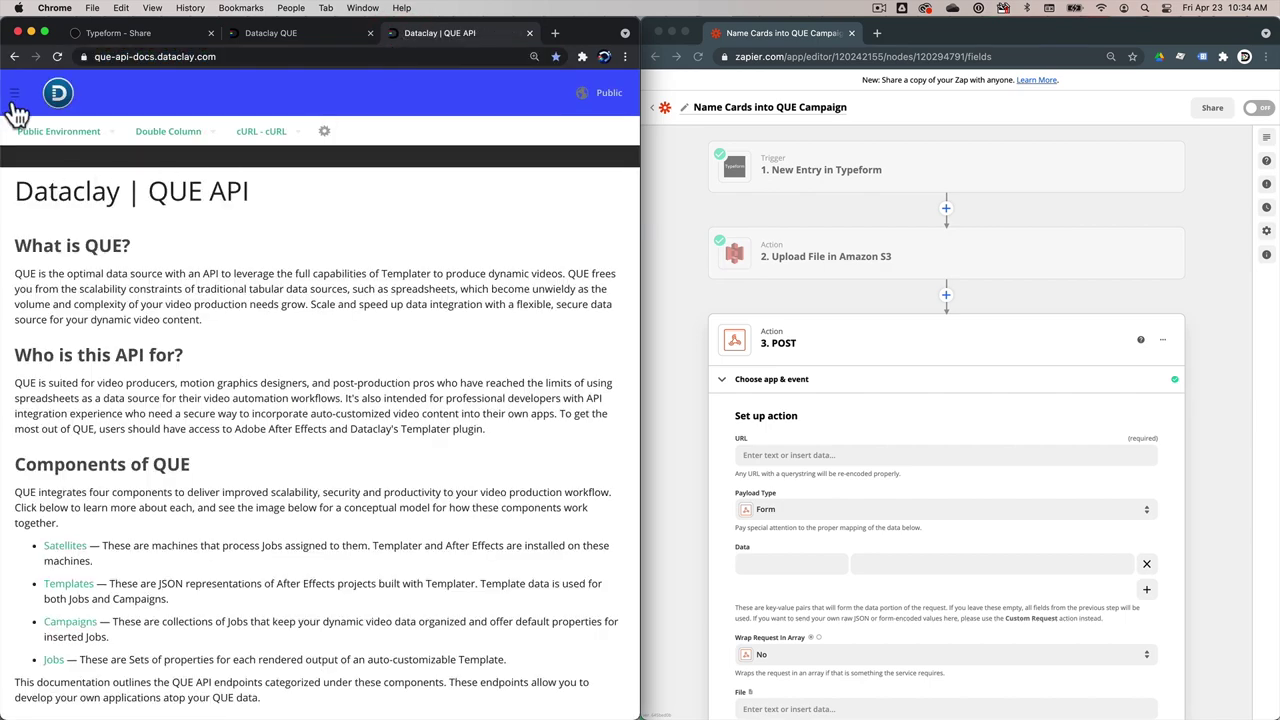
click(10, 100)
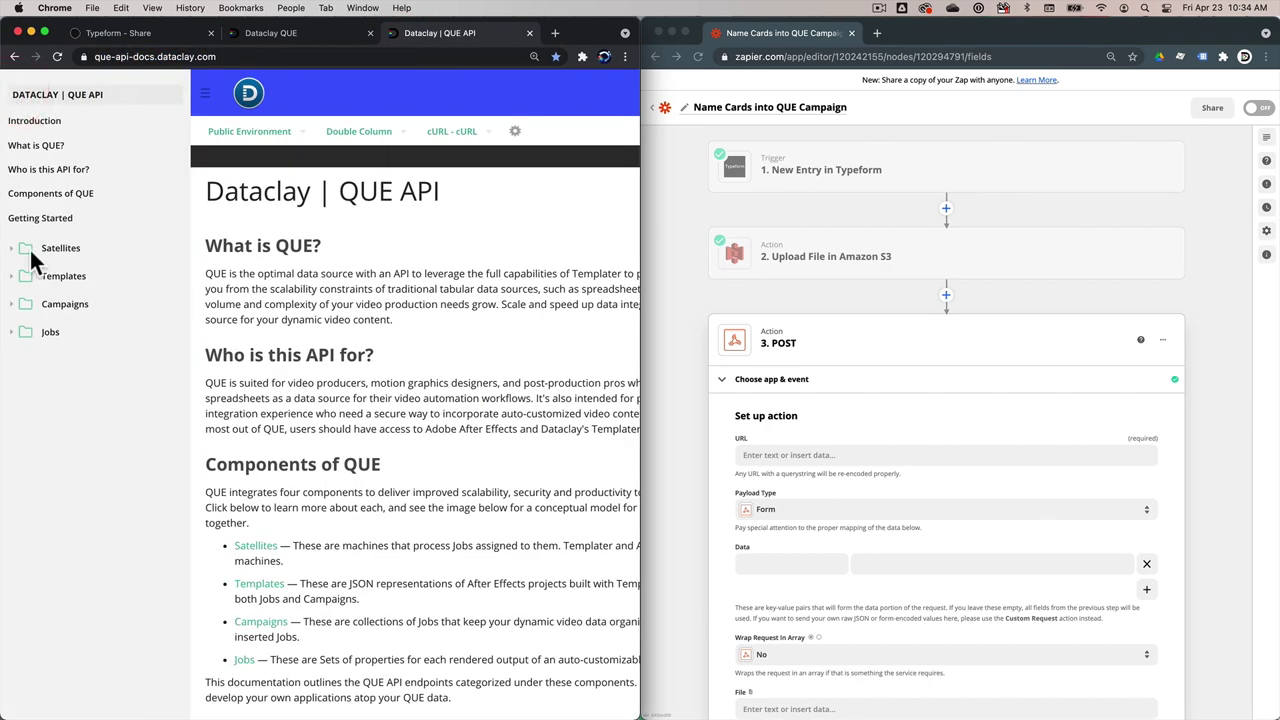
click(13, 334)
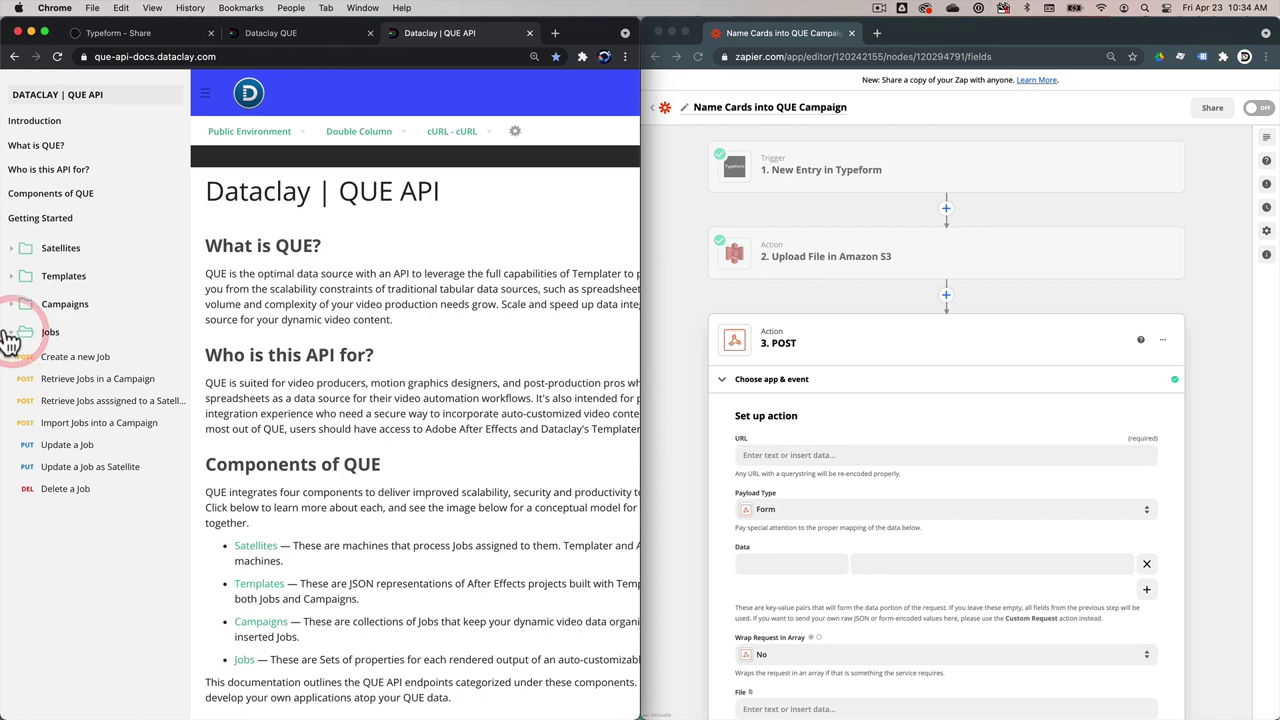
click(60, 362)
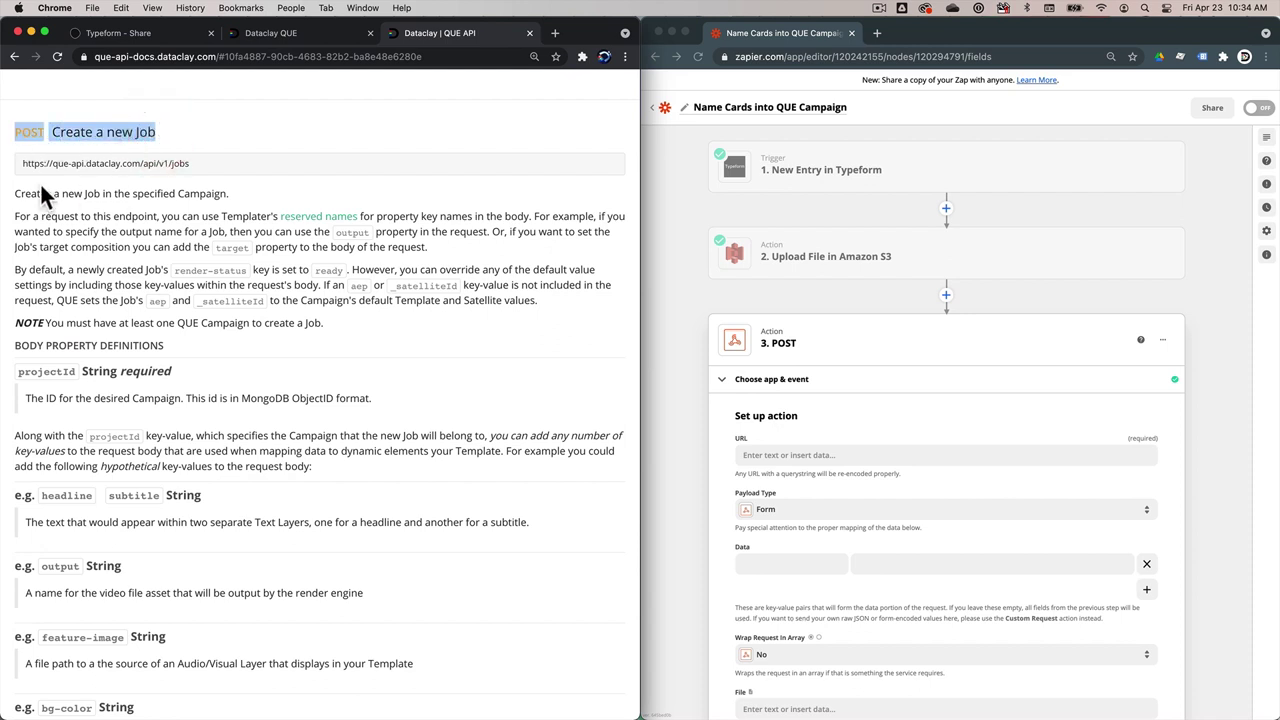
Step: Select the jobs endpoint URL and the required projectId property in the docs
drag(22, 163, 47, 163)
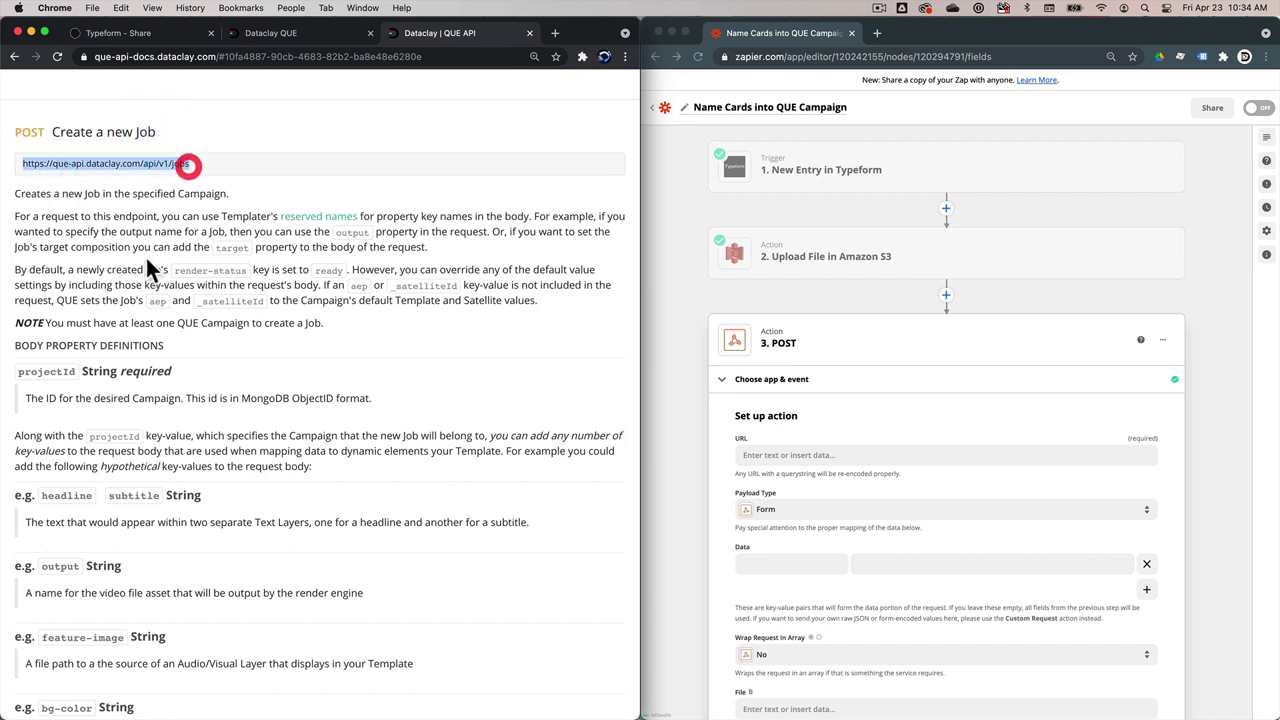
scroll(138, 253, up, 1)
drag(18, 383, 51, 383)
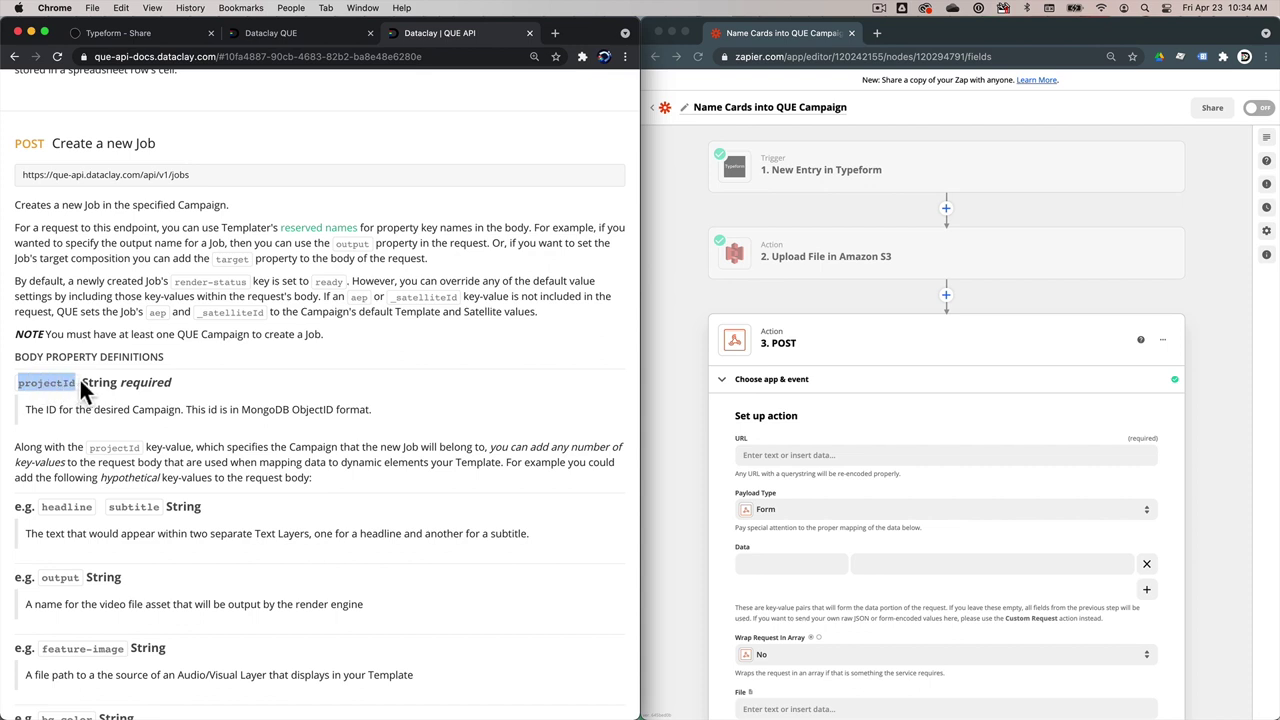
scroll(80, 380, up, 1)
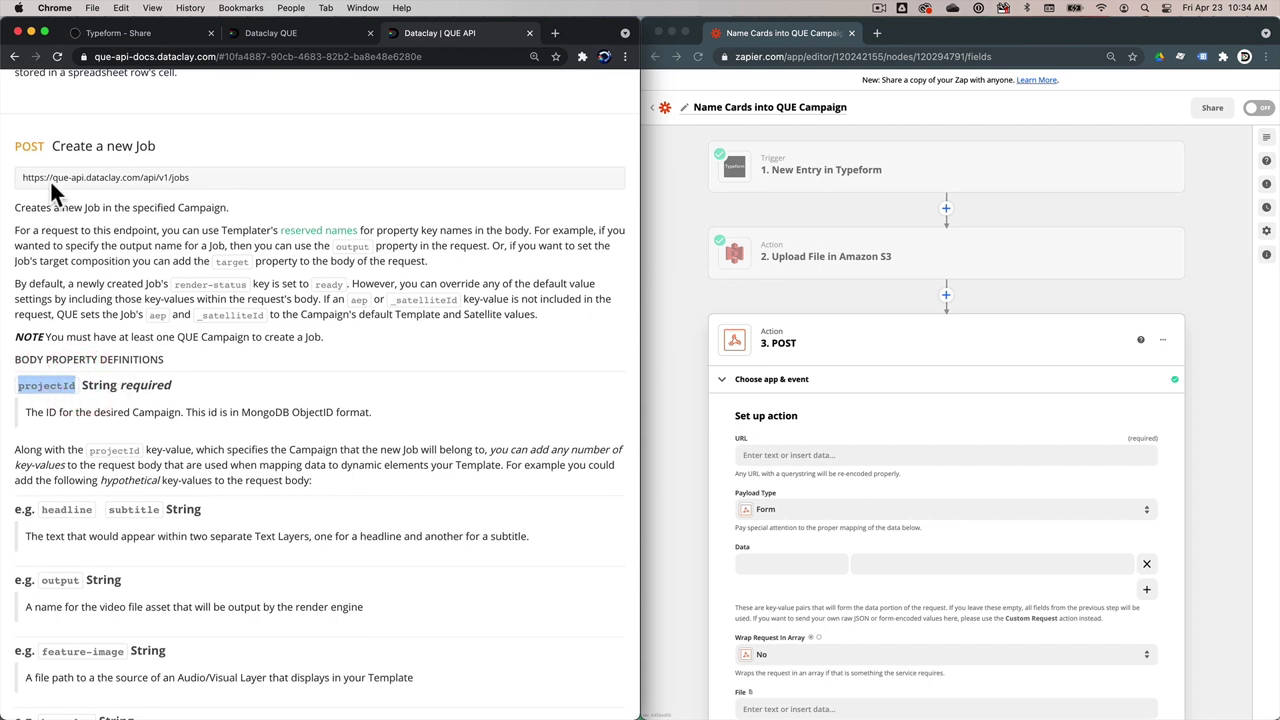
click(72, 382)
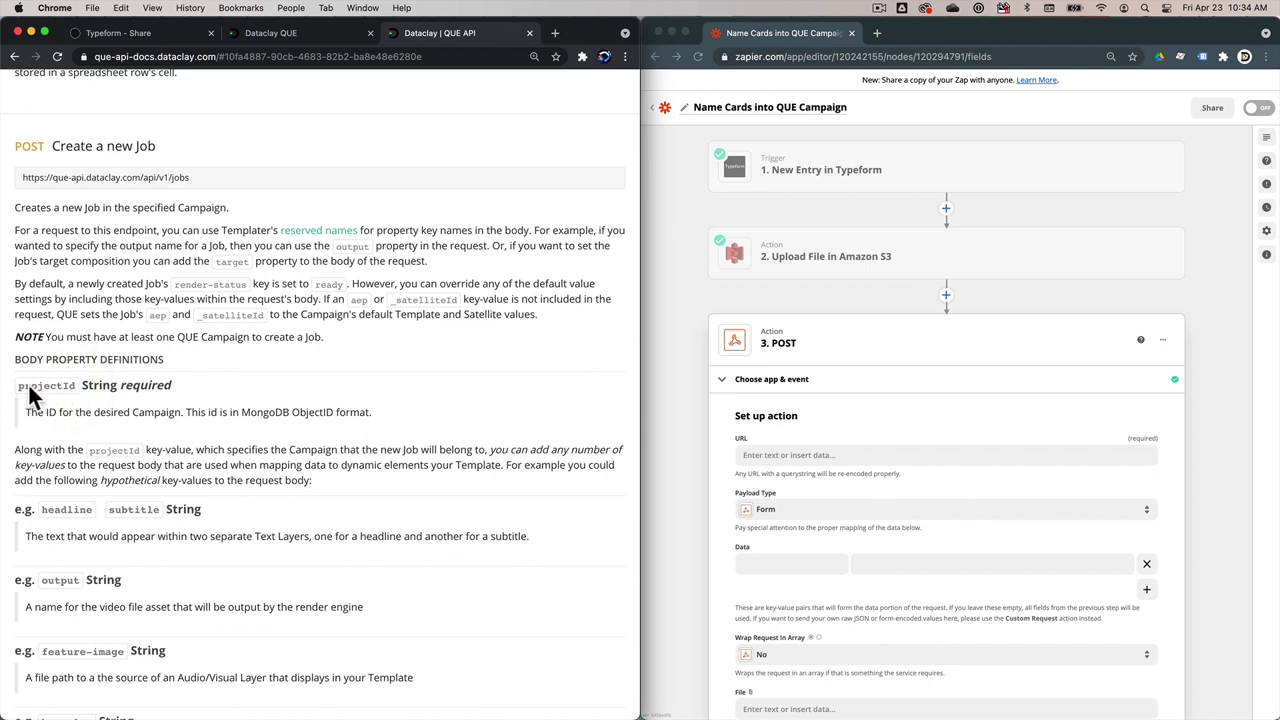
Step: Find the projectId property in the QUE API docs and the Name Cards campaign ID
double_click(46, 386)
click(22, 398)
drag(21, 393, 80, 400)
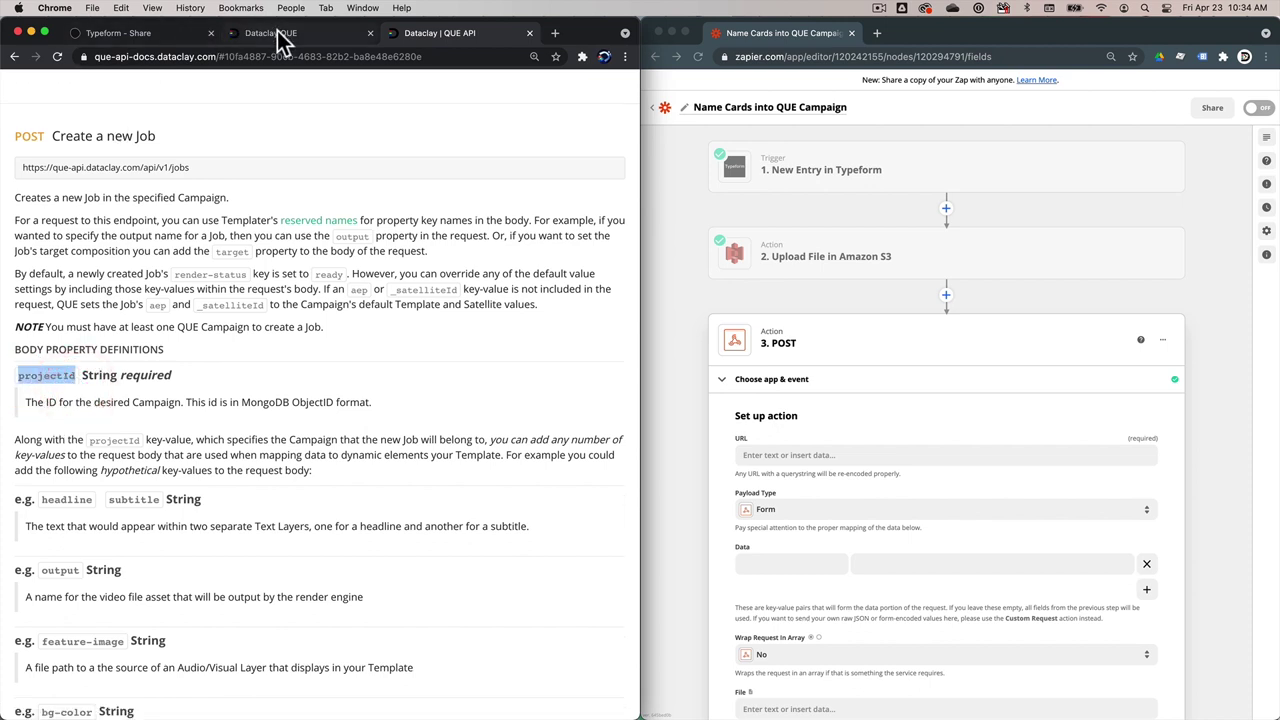
click(270, 33)
drag(194, 331, 94, 331)
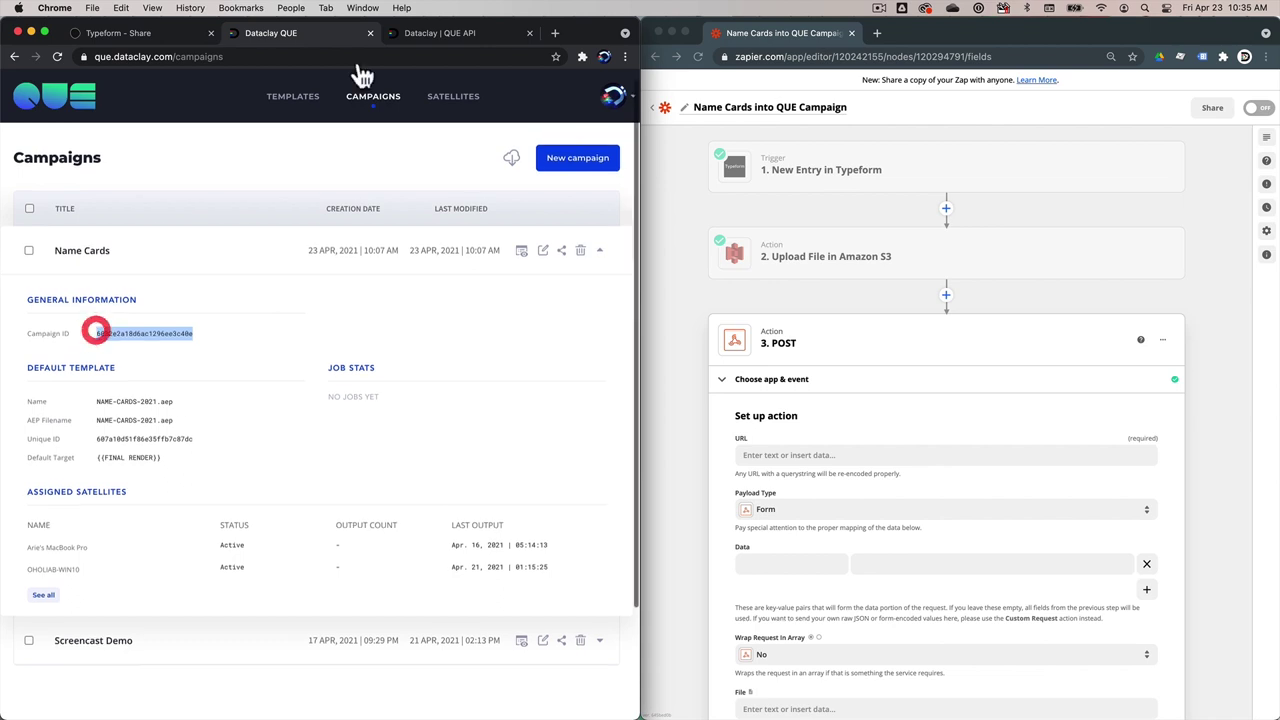
click(430, 33)
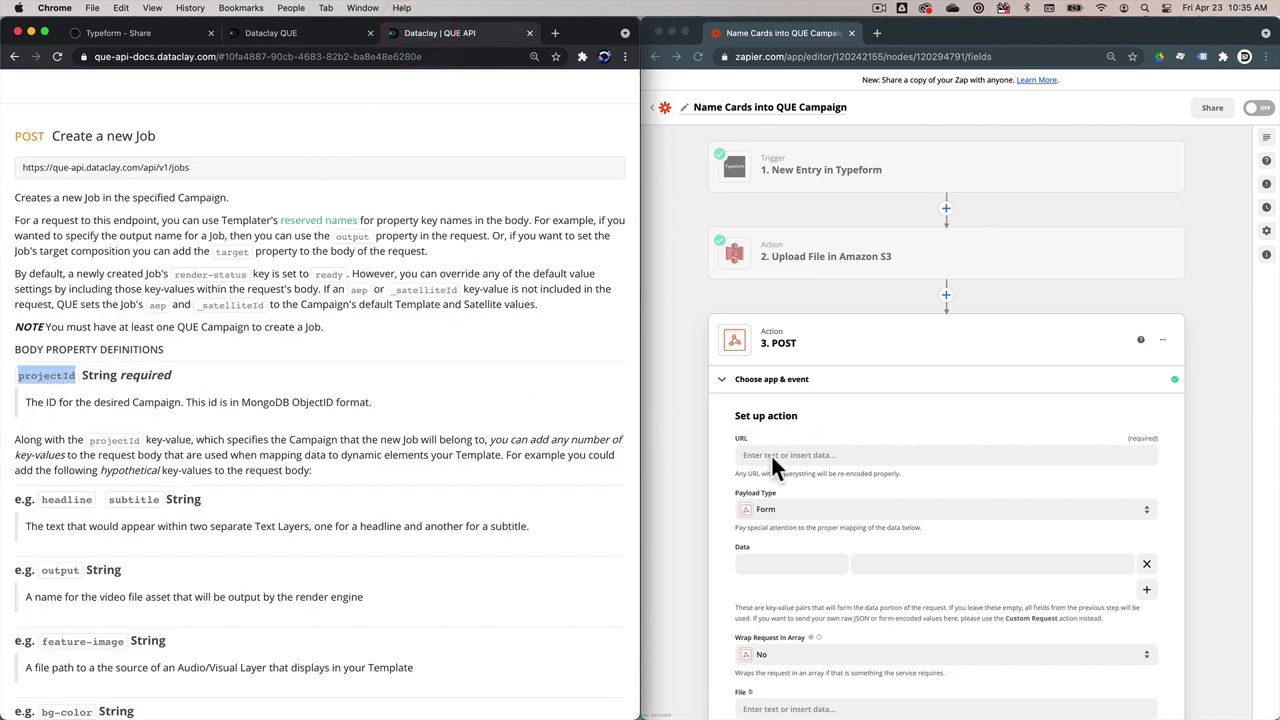
drag(198, 166, 22, 167)
key(super+c)
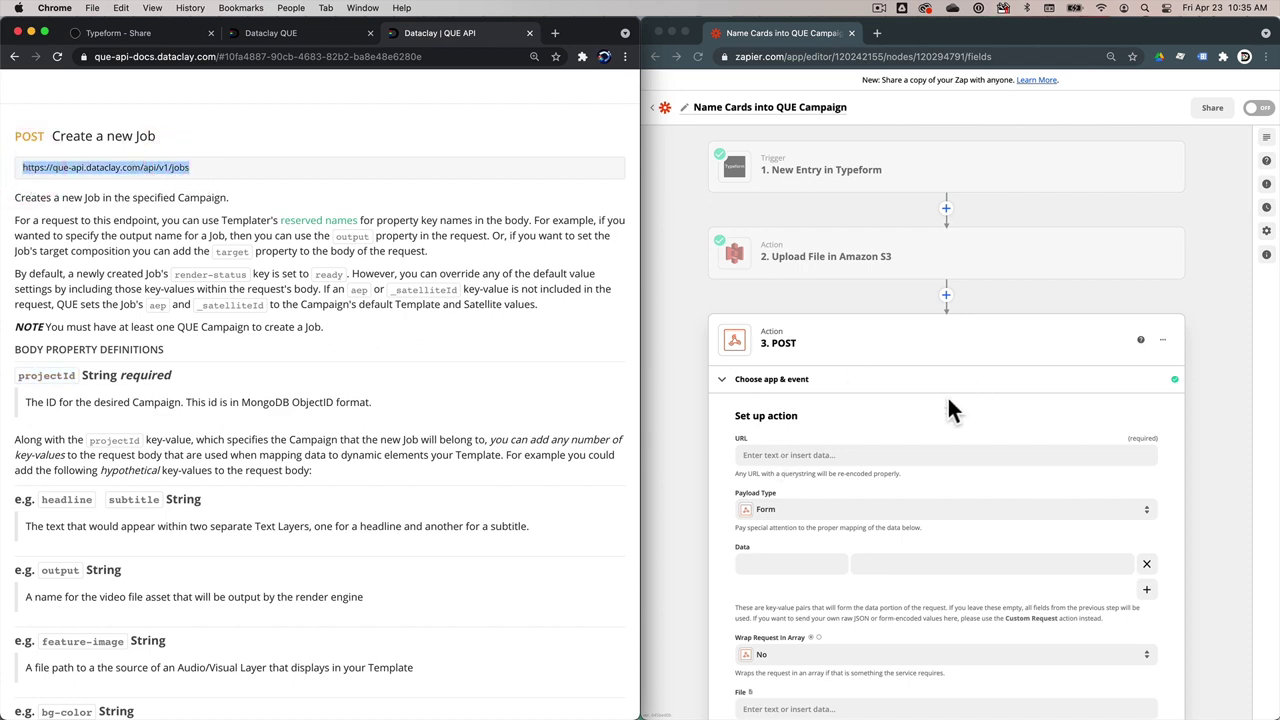
click(820, 455)
key(super+v)
click(857, 422)
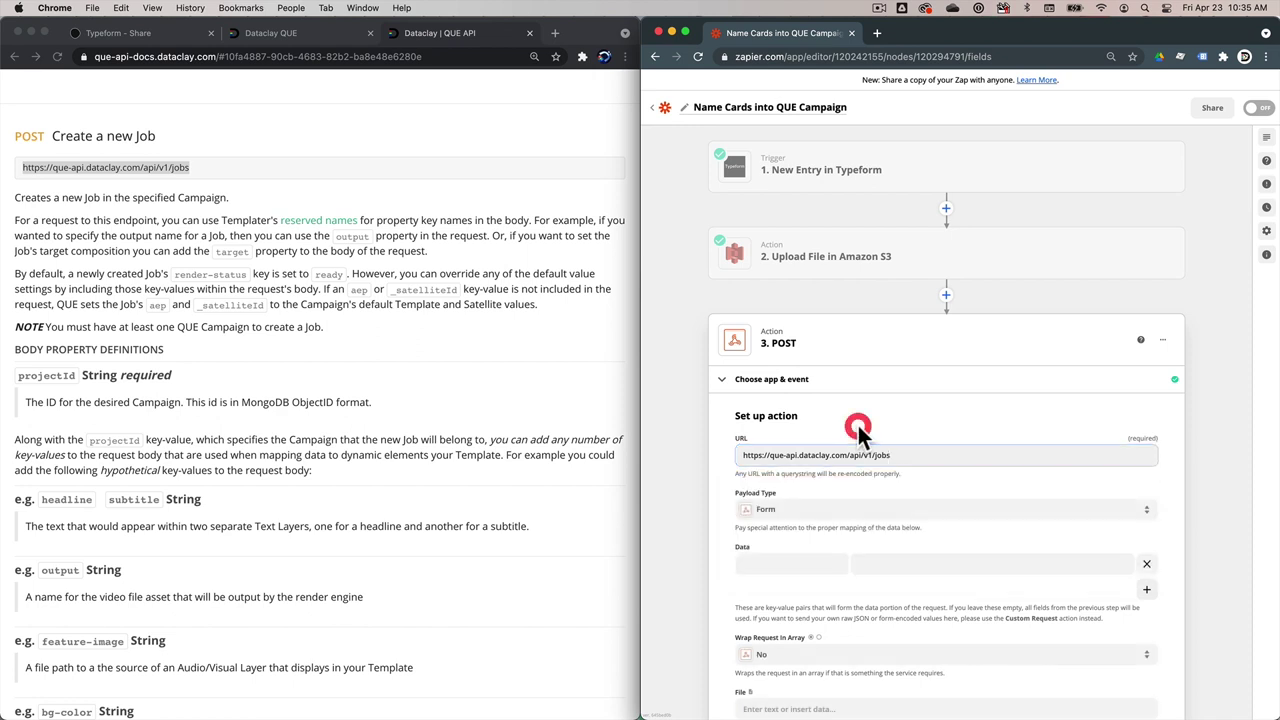
Step: Enter projectId as the first Data key, leaving its value empty
click(760, 560)
text(projectId)
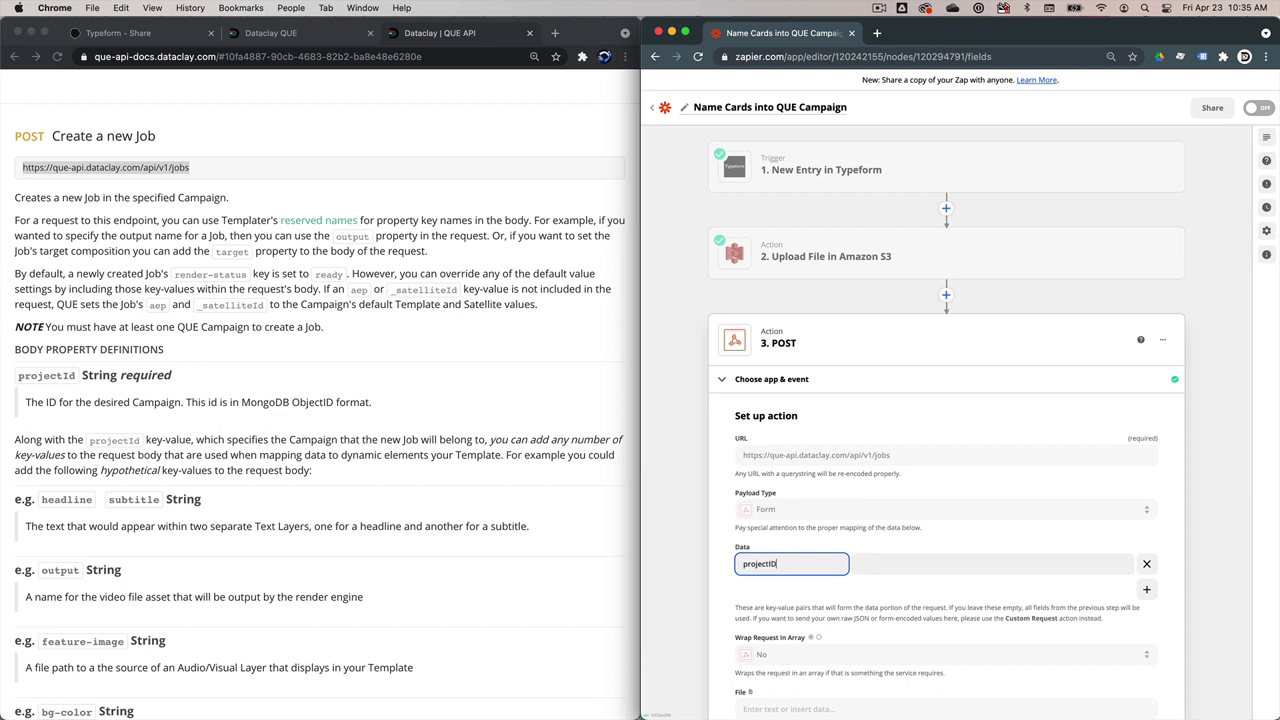
click(64, 372)
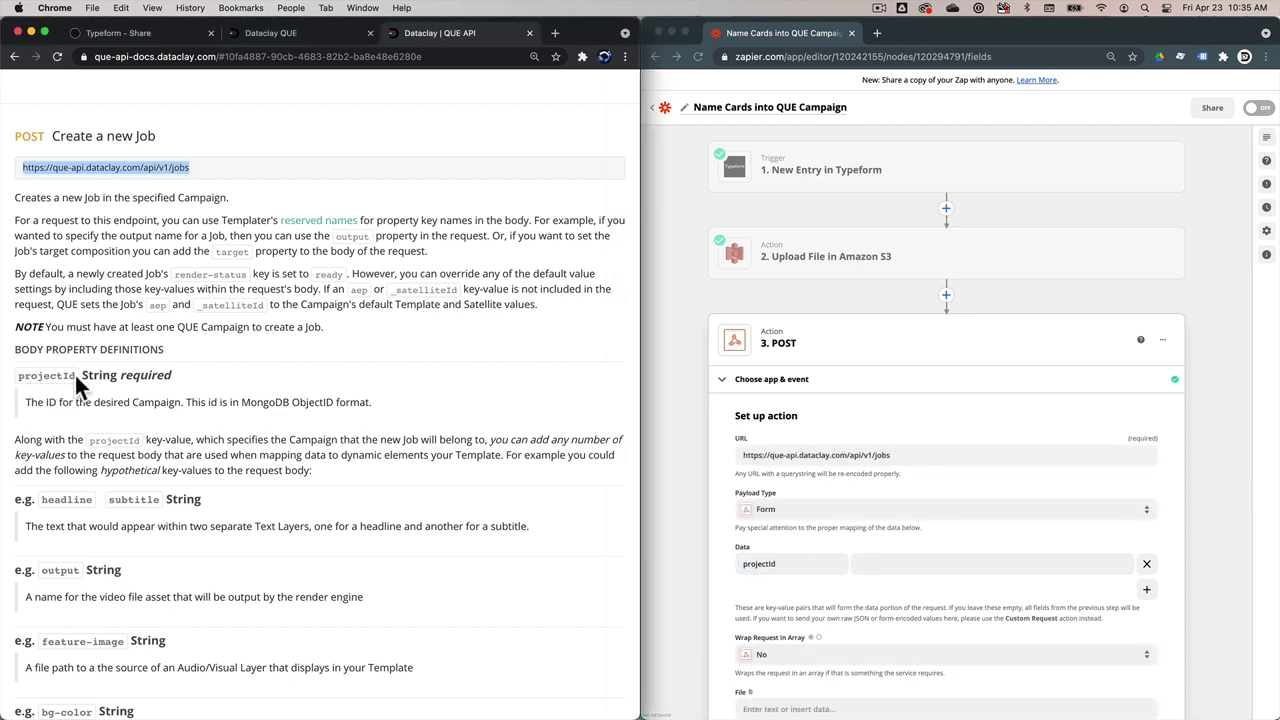
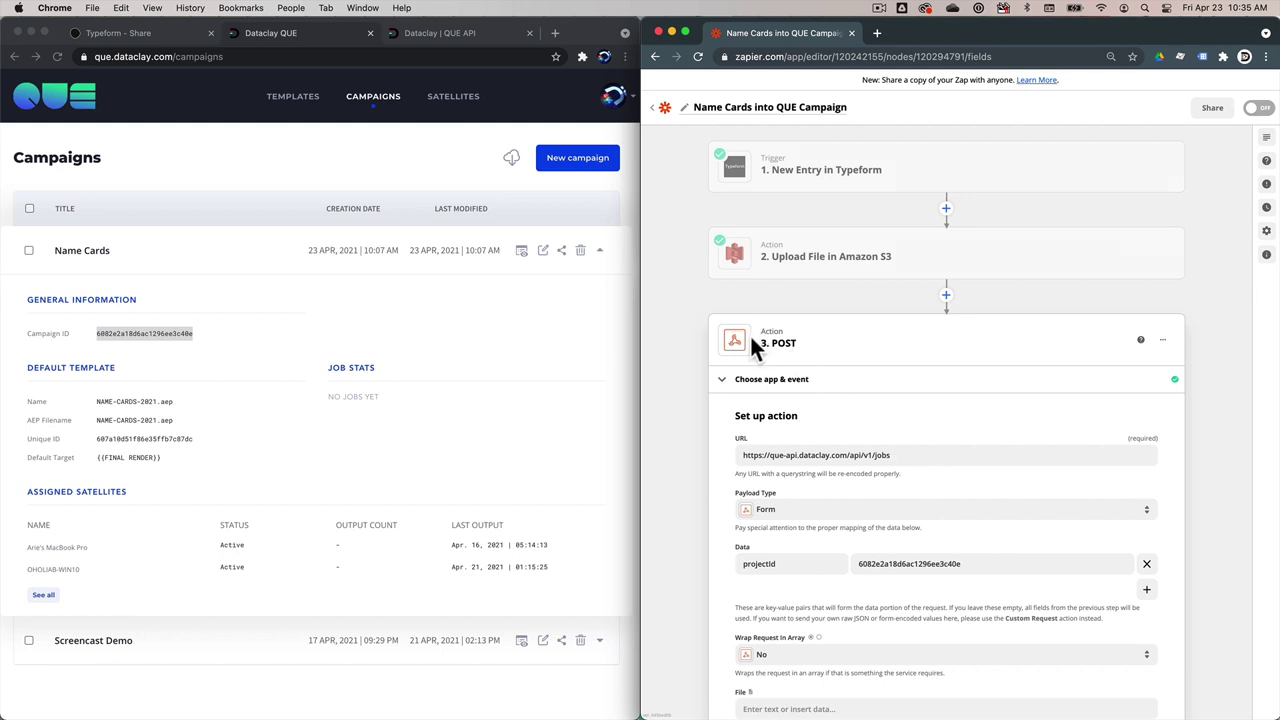
Step: Review the Typeform Name Cards questions, then add a new empty data row under projectId
double_click(766, 563)
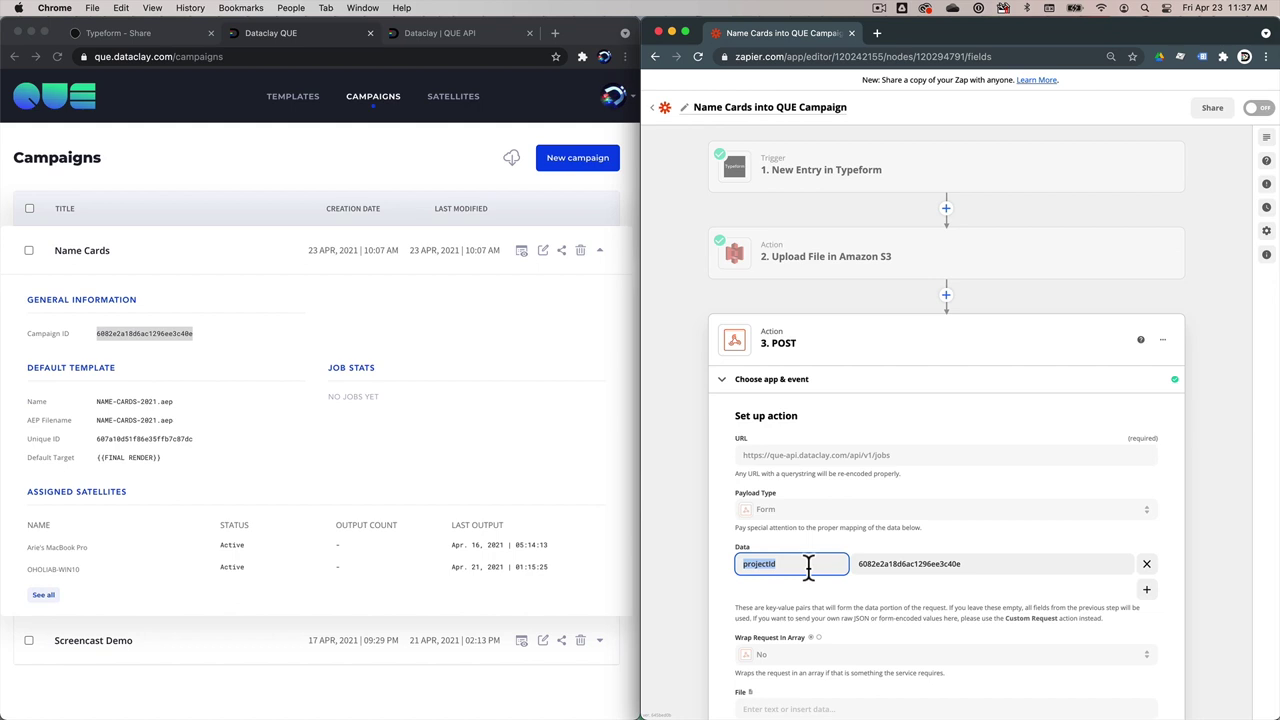
click(134, 34)
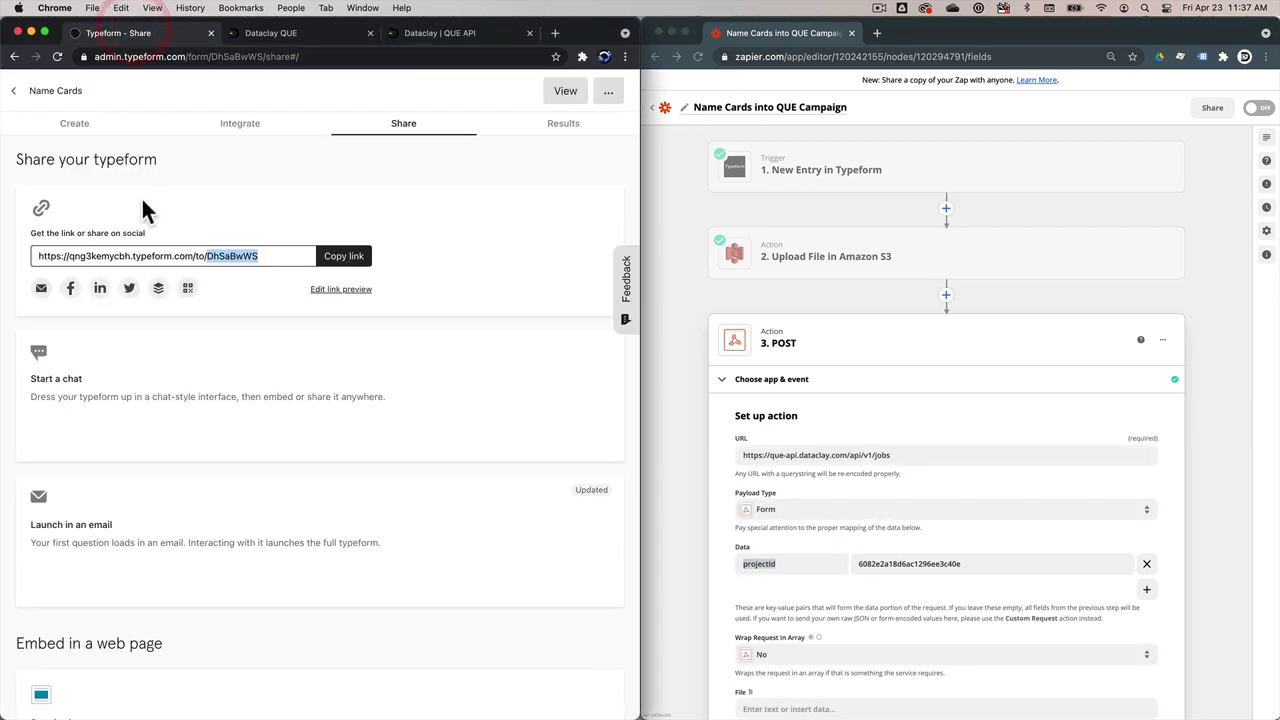
click(88, 123)
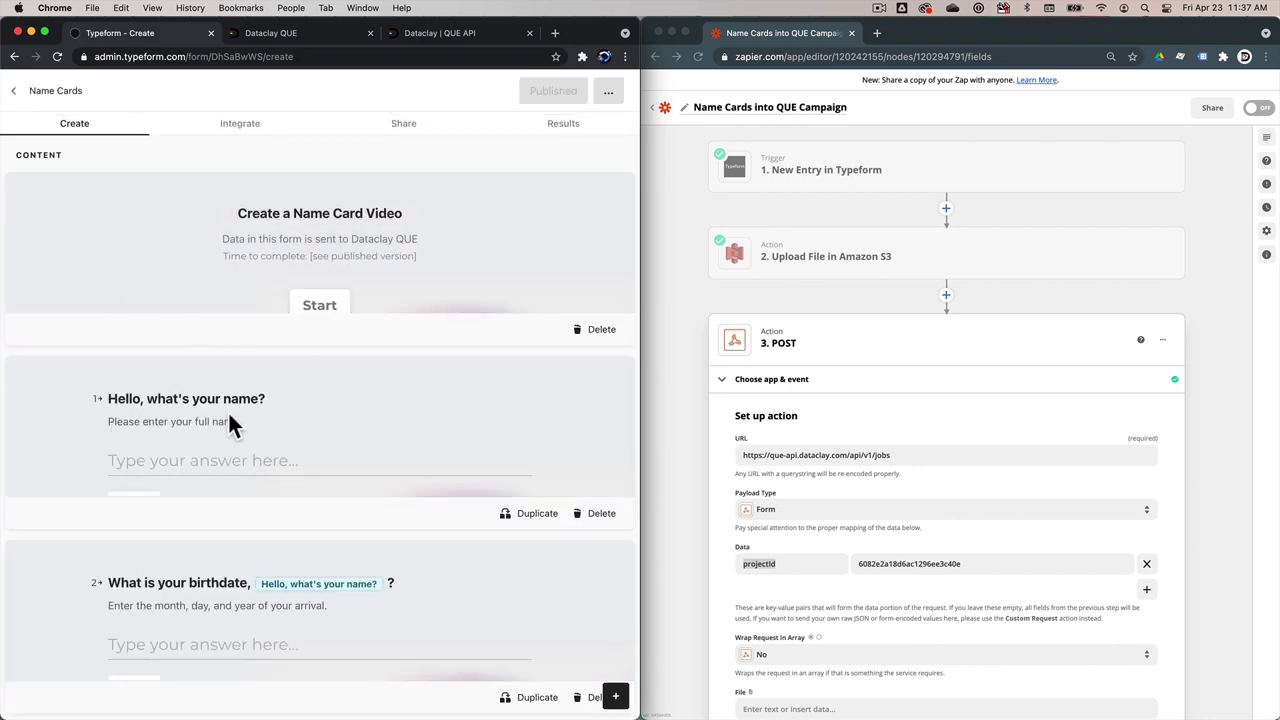
scroll(228, 424, down, 5)
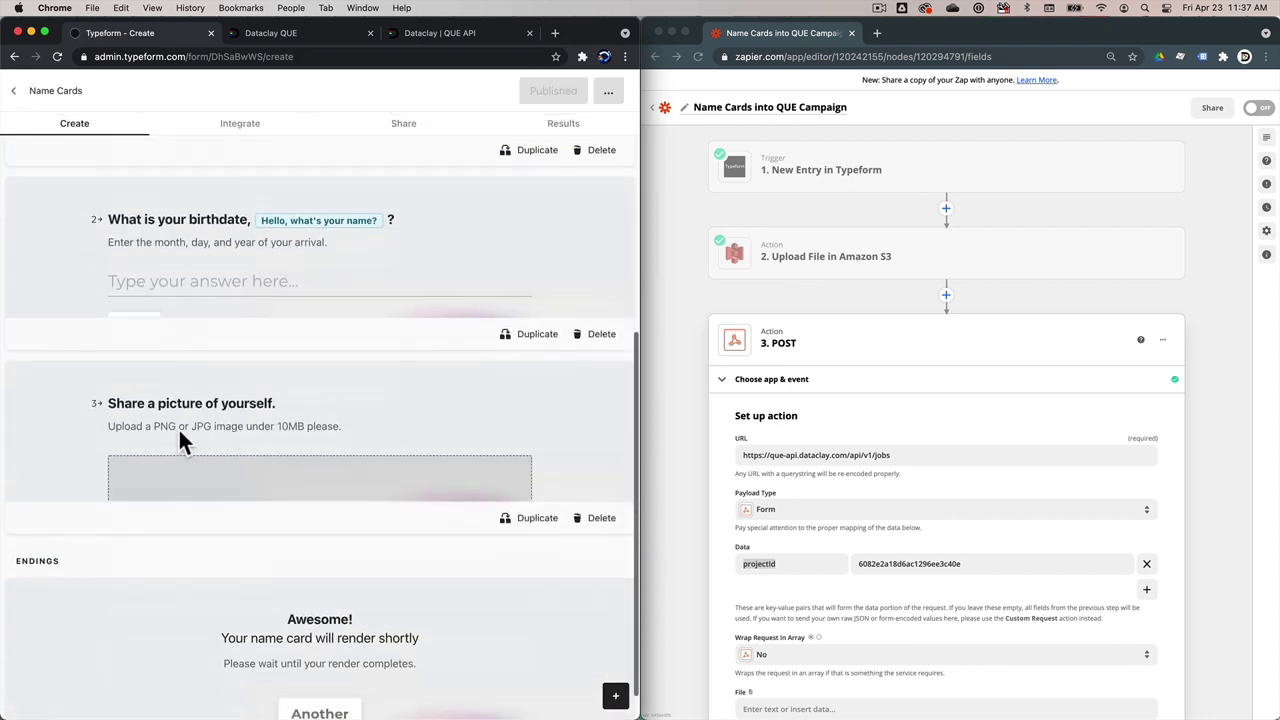
click(1147, 589)
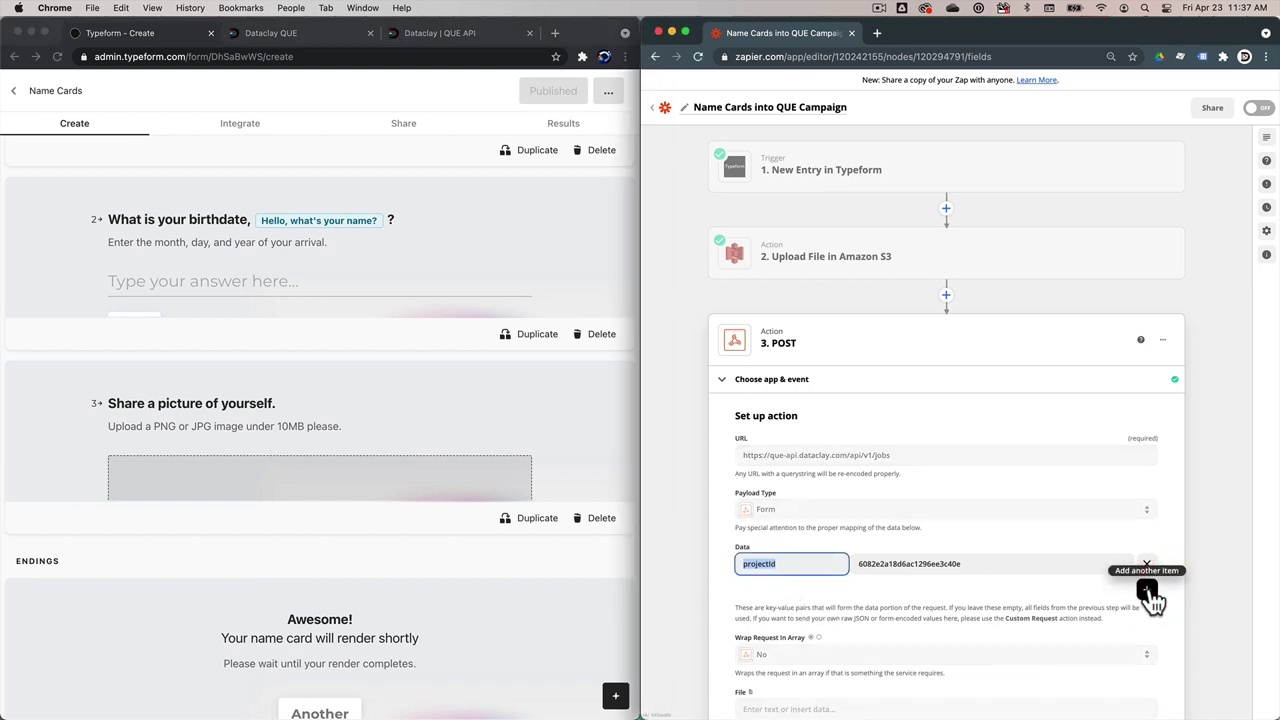
Step: Add a name data entry mapped to the Typeform name answer
click(817, 587)
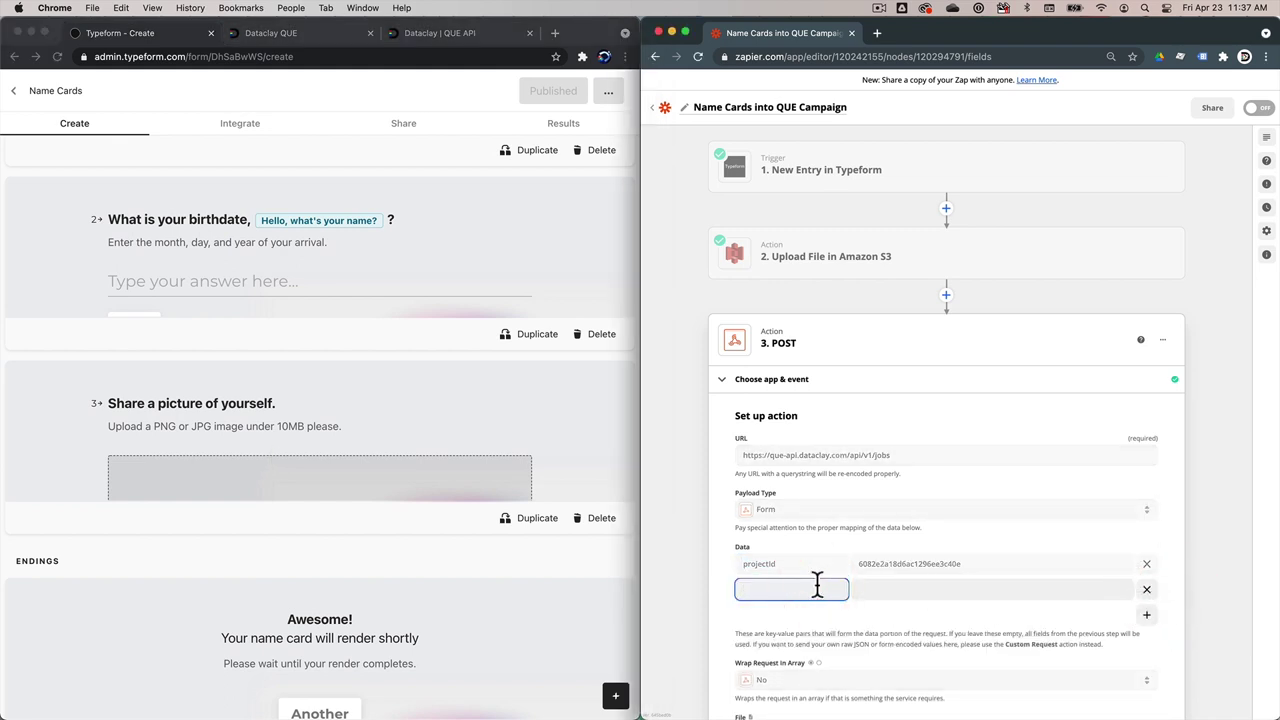
click(990, 589)
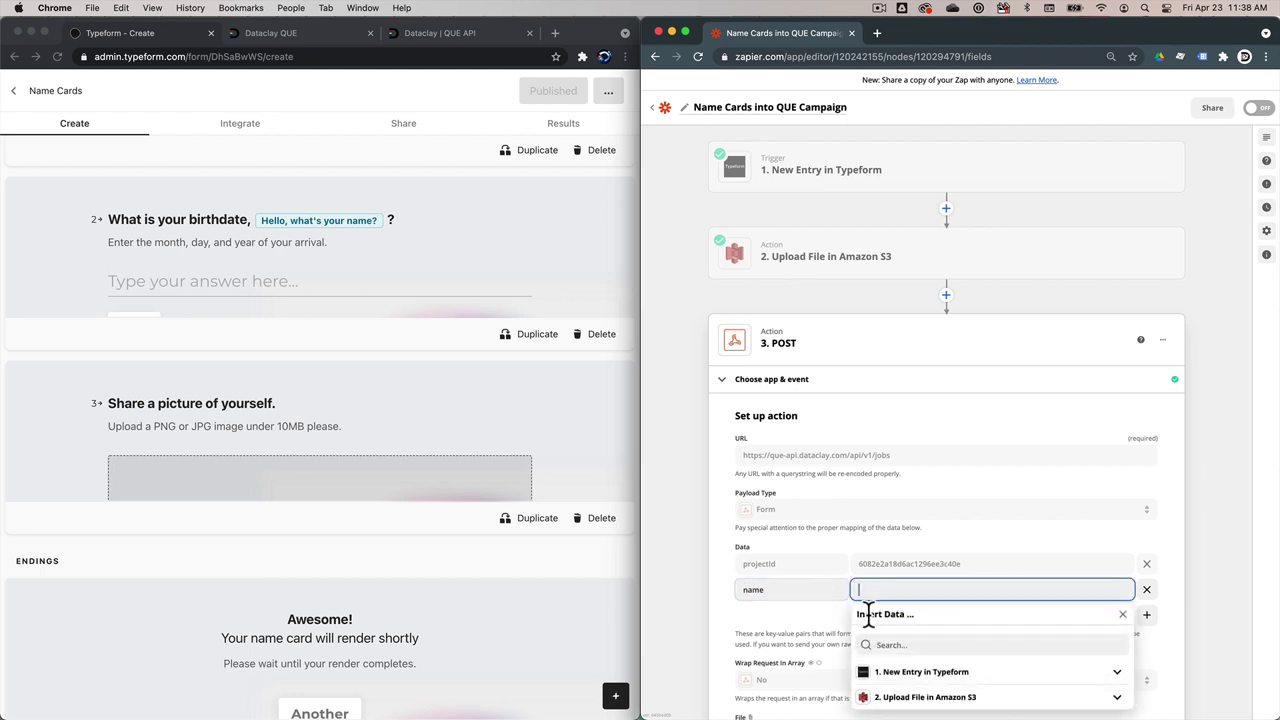
click(935, 671)
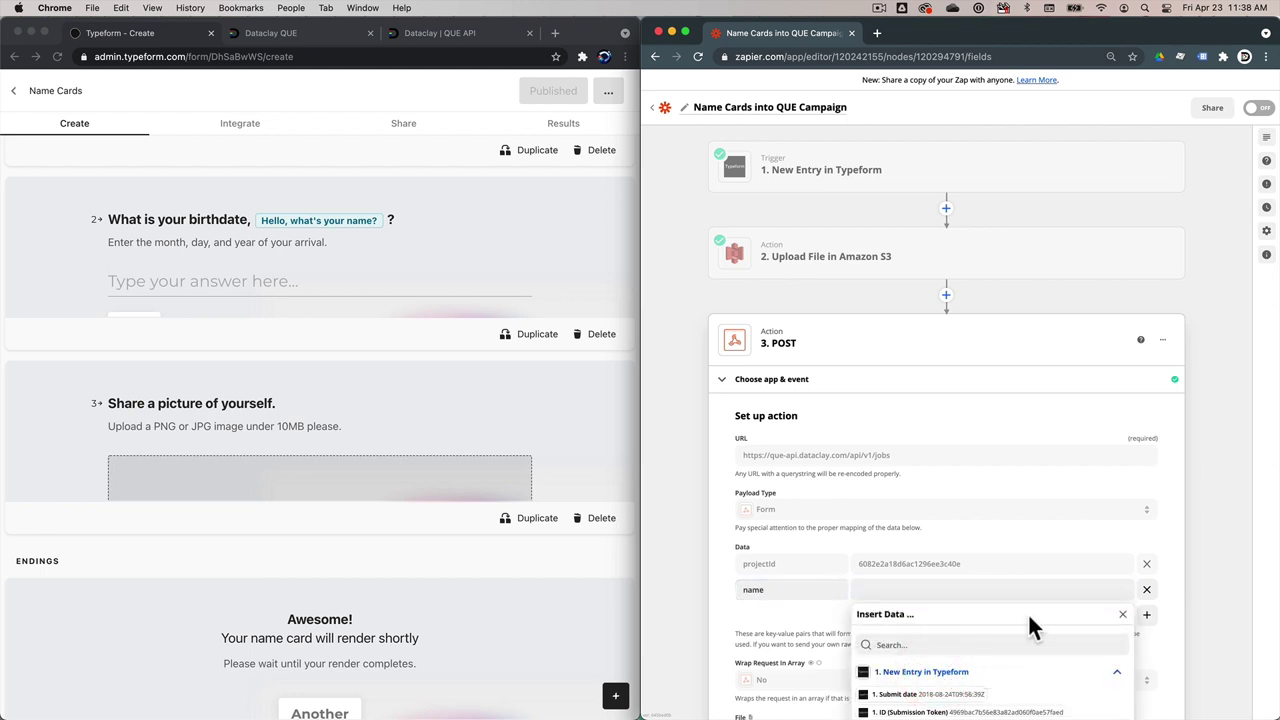
scroll(1094, 557, down, 3)
click(883, 632)
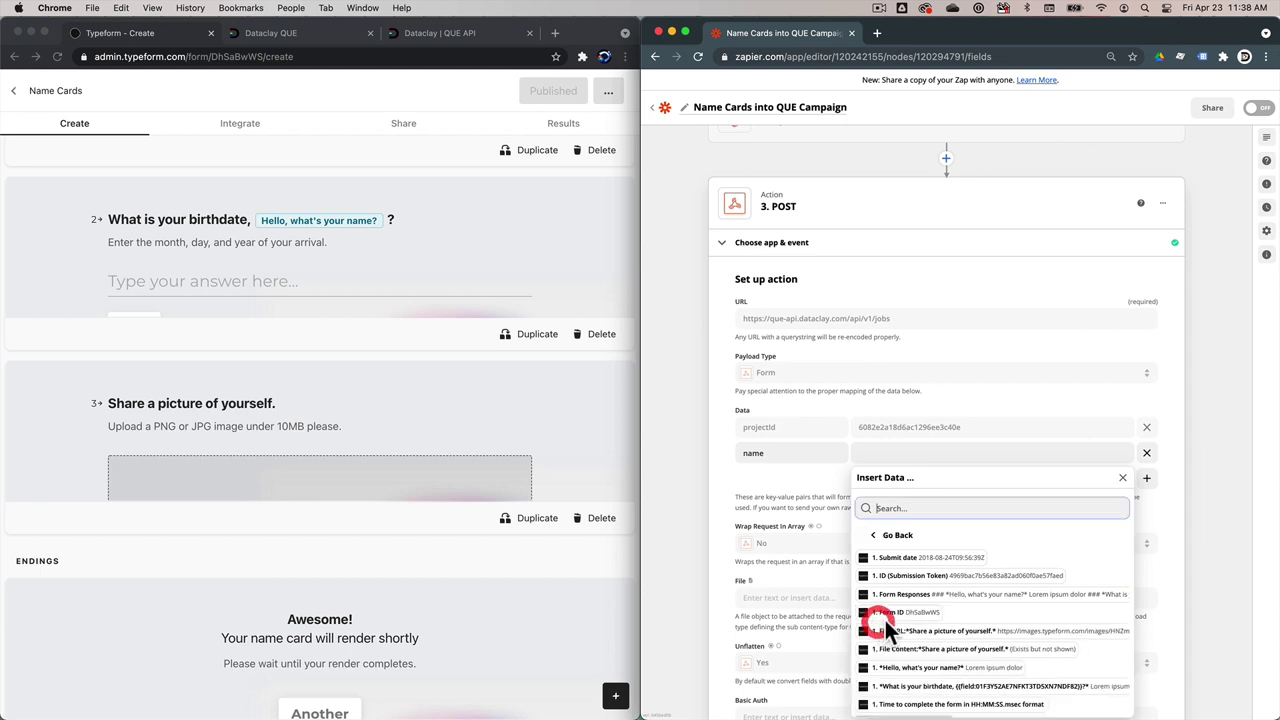
scroll(1006, 607, down, 1)
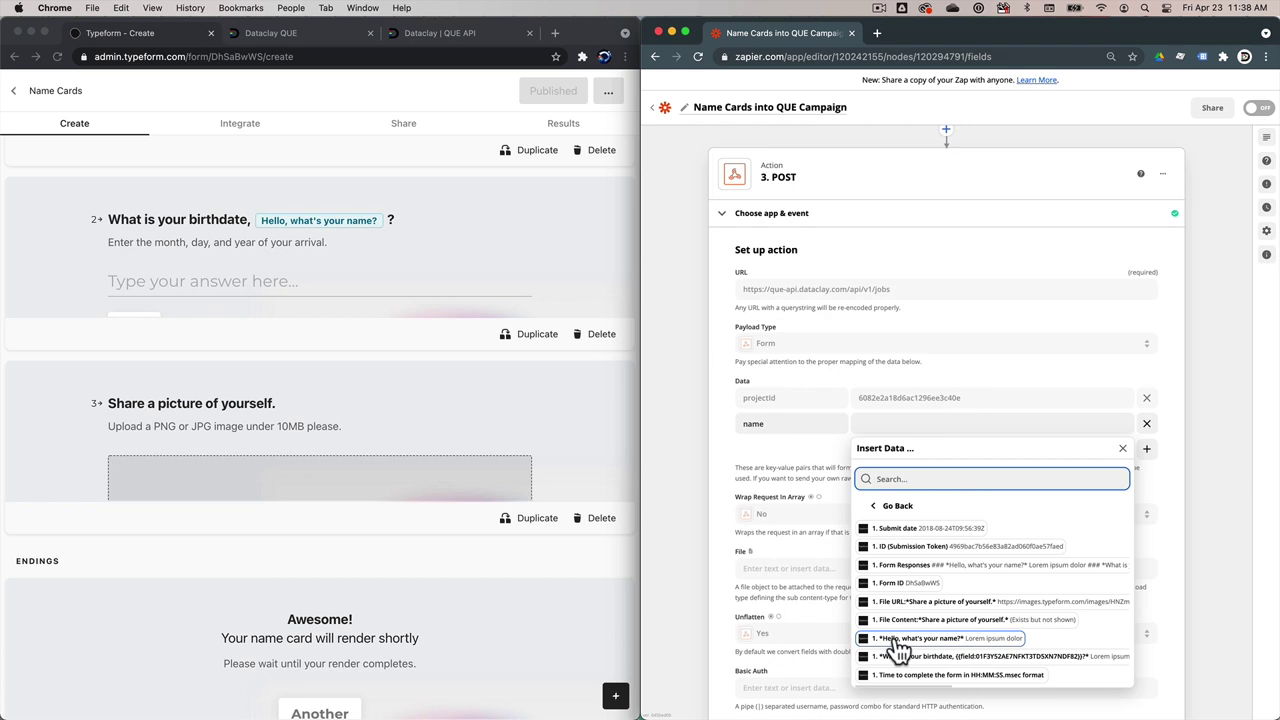
click(900, 640)
click(1219, 401)
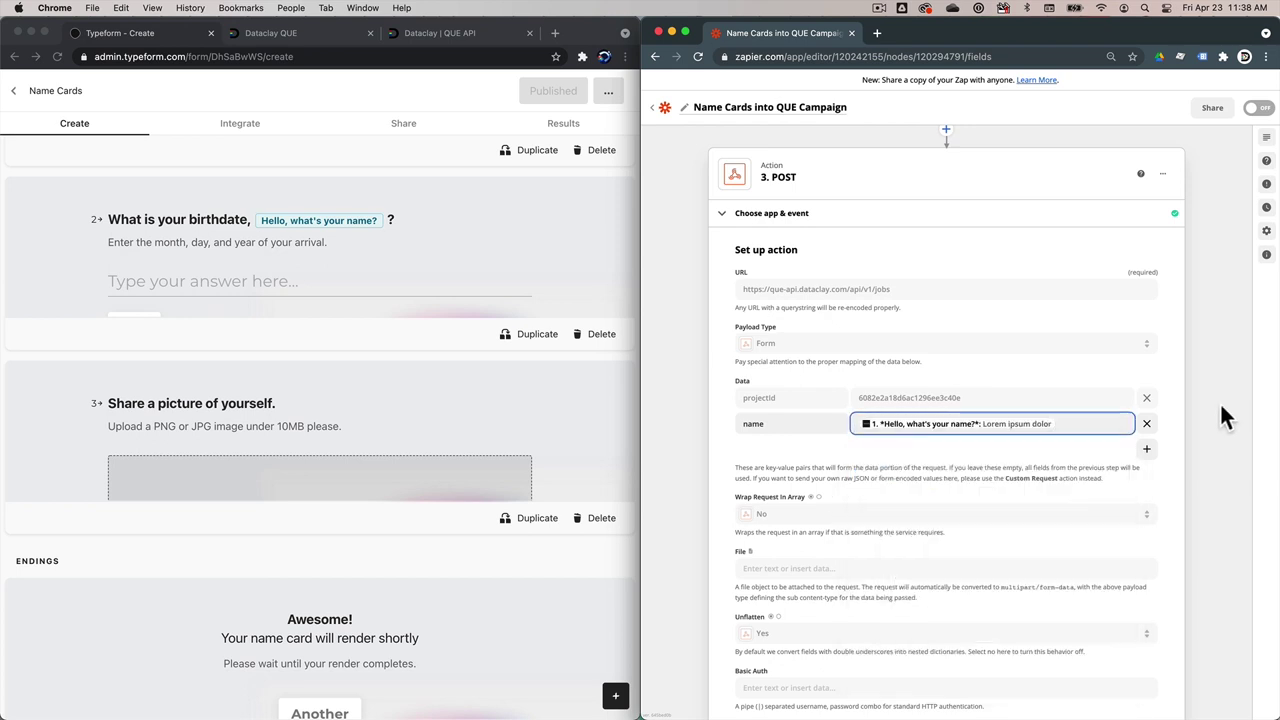
Step: Add a birthdate entry mapped to the Typeform birthdate answer, then start a fourth entry
click(1146, 449)
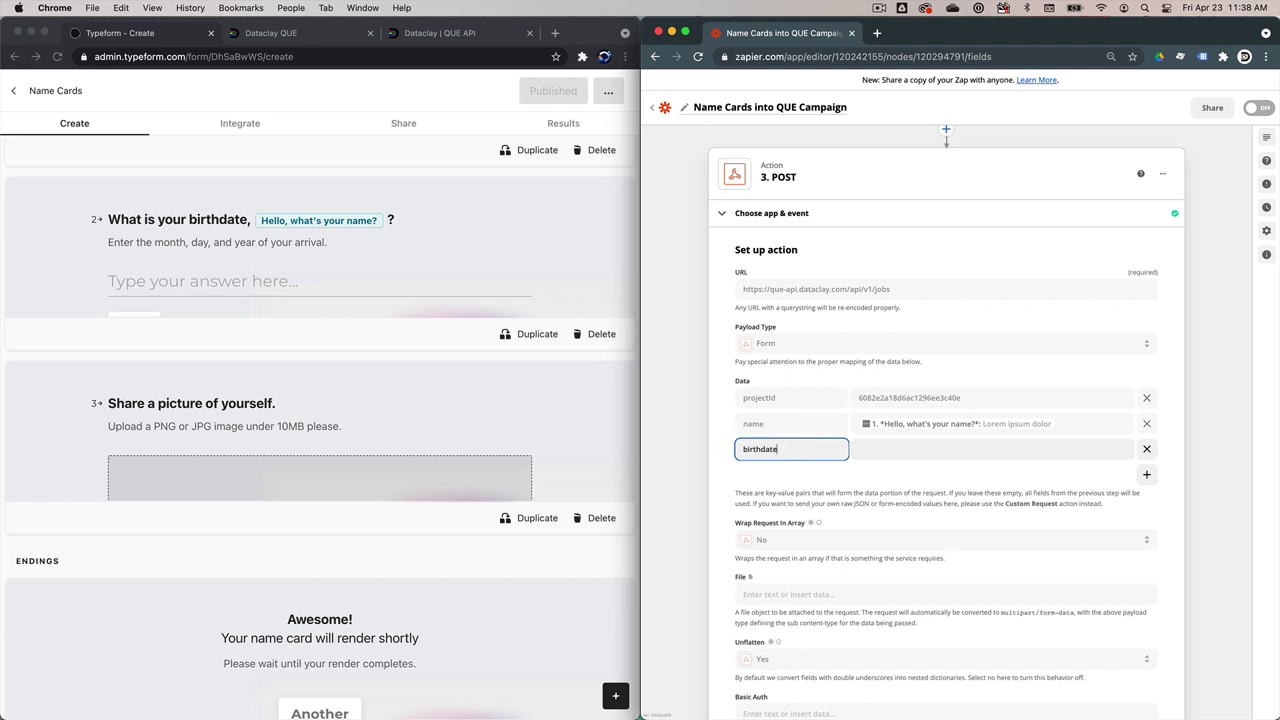
click(990, 449)
click(935, 531)
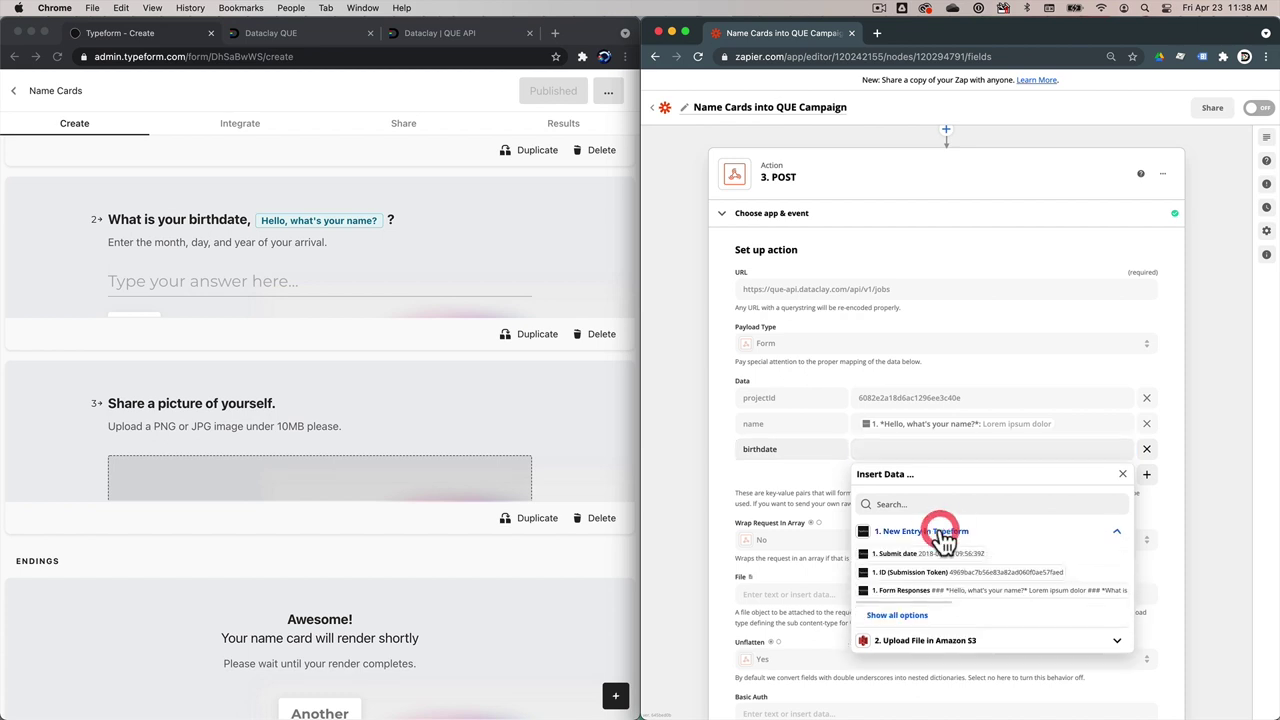
click(920, 615)
scroll(950, 590, down, 2)
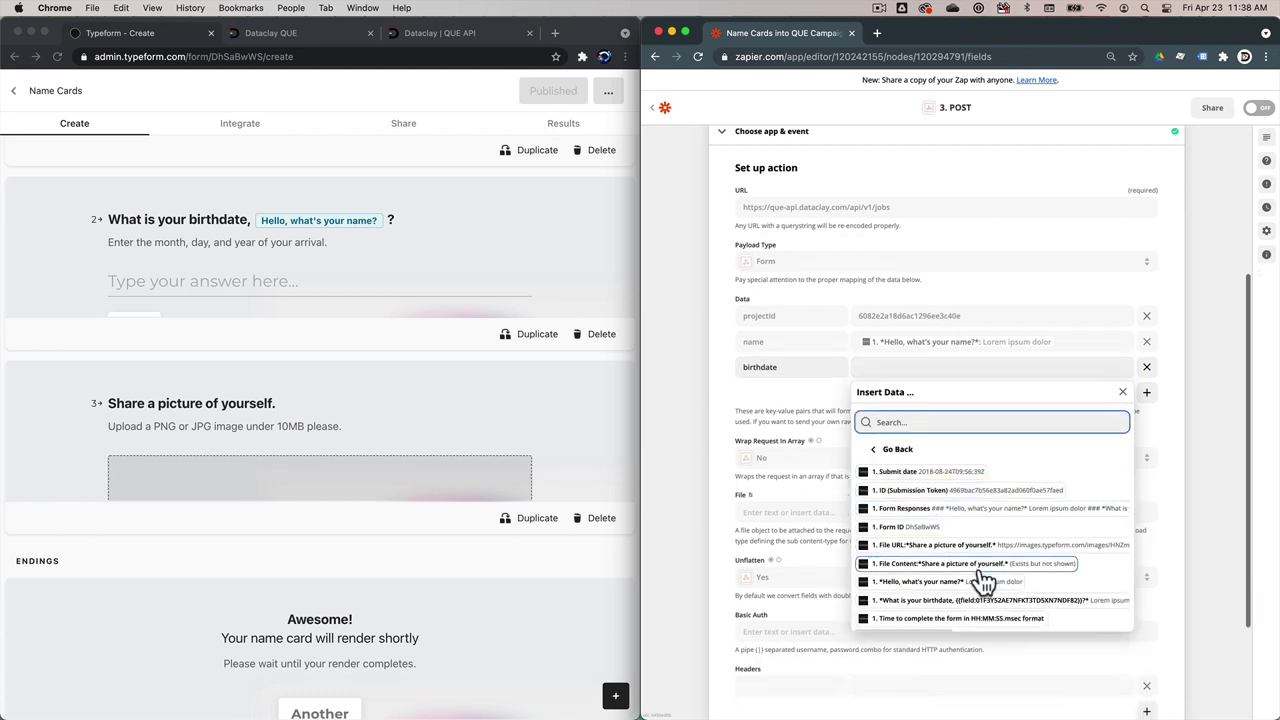
click(960, 588)
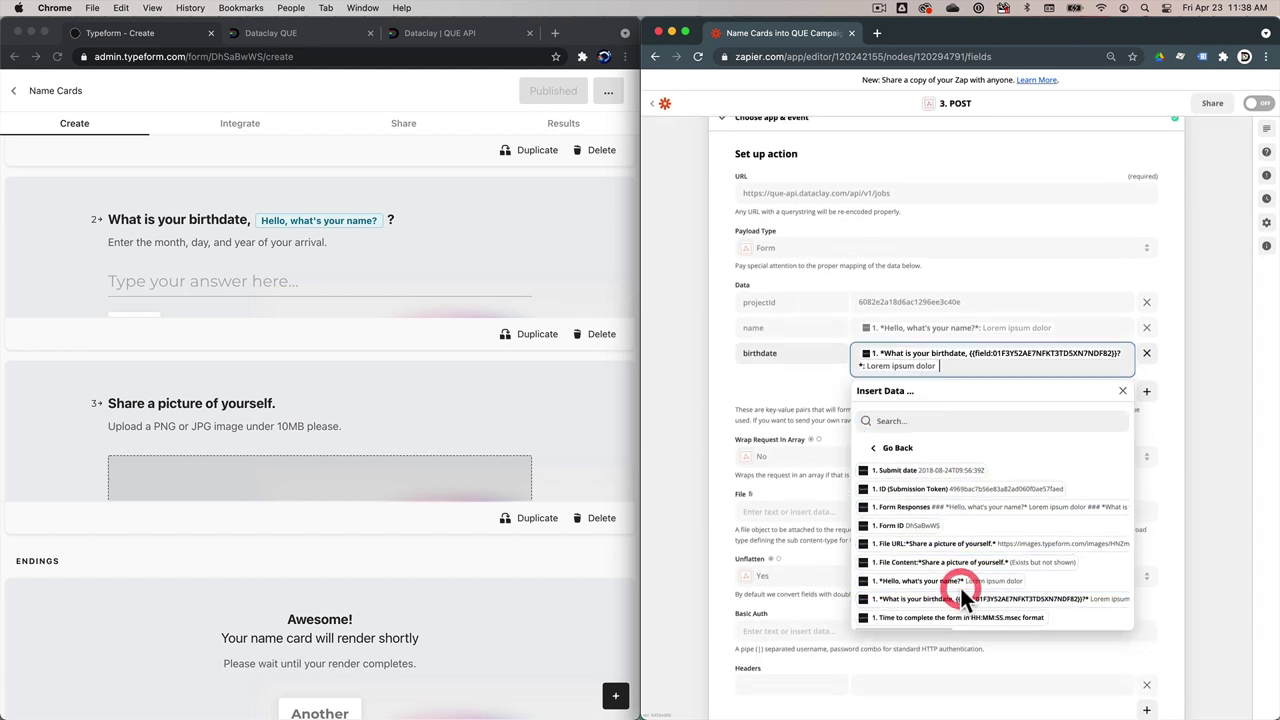
click(1170, 445)
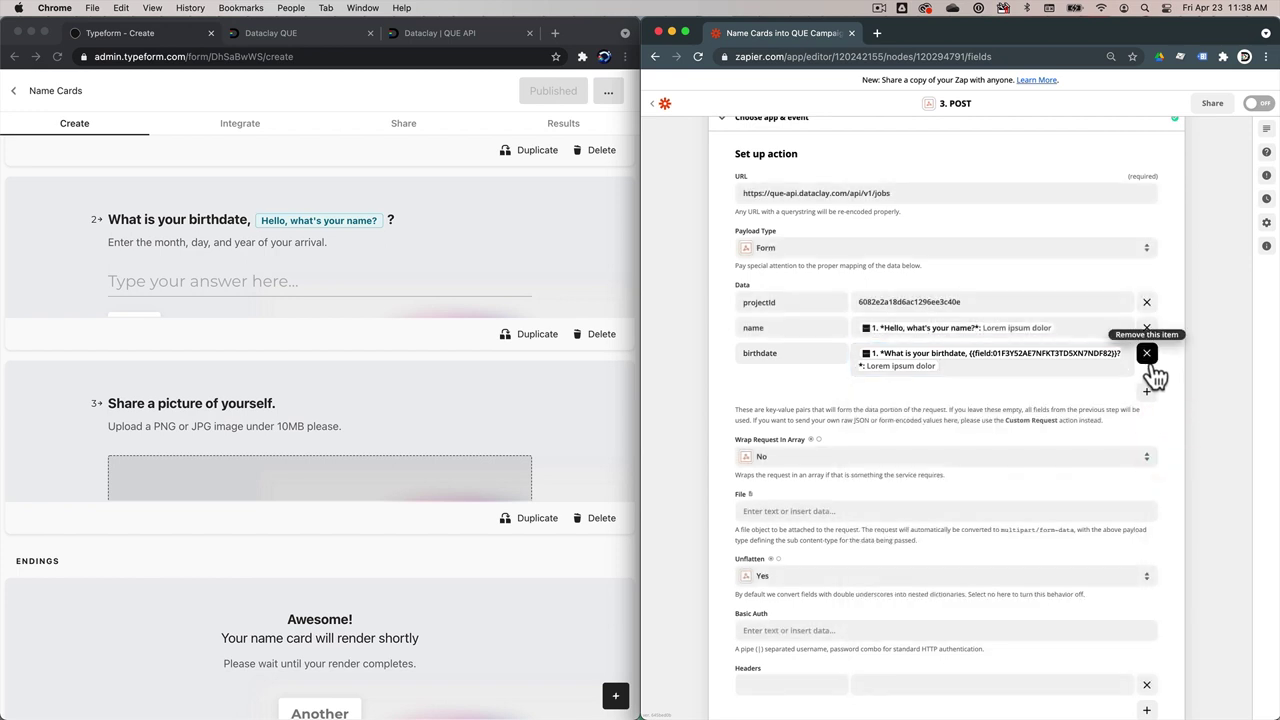
click(1147, 391)
click(838, 391)
Step: Create a photo entry whose value is the uploaded file's S3 URL copied from Transmit
text(p)
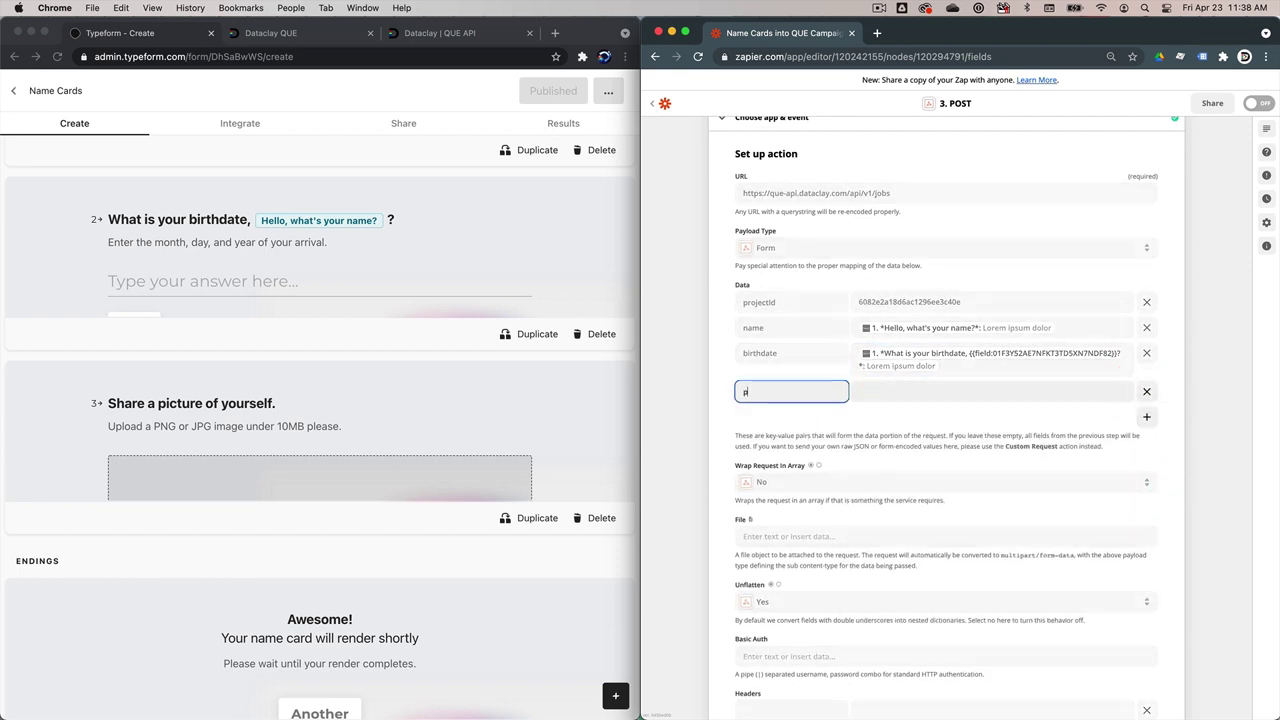
text(hot)
text(o)
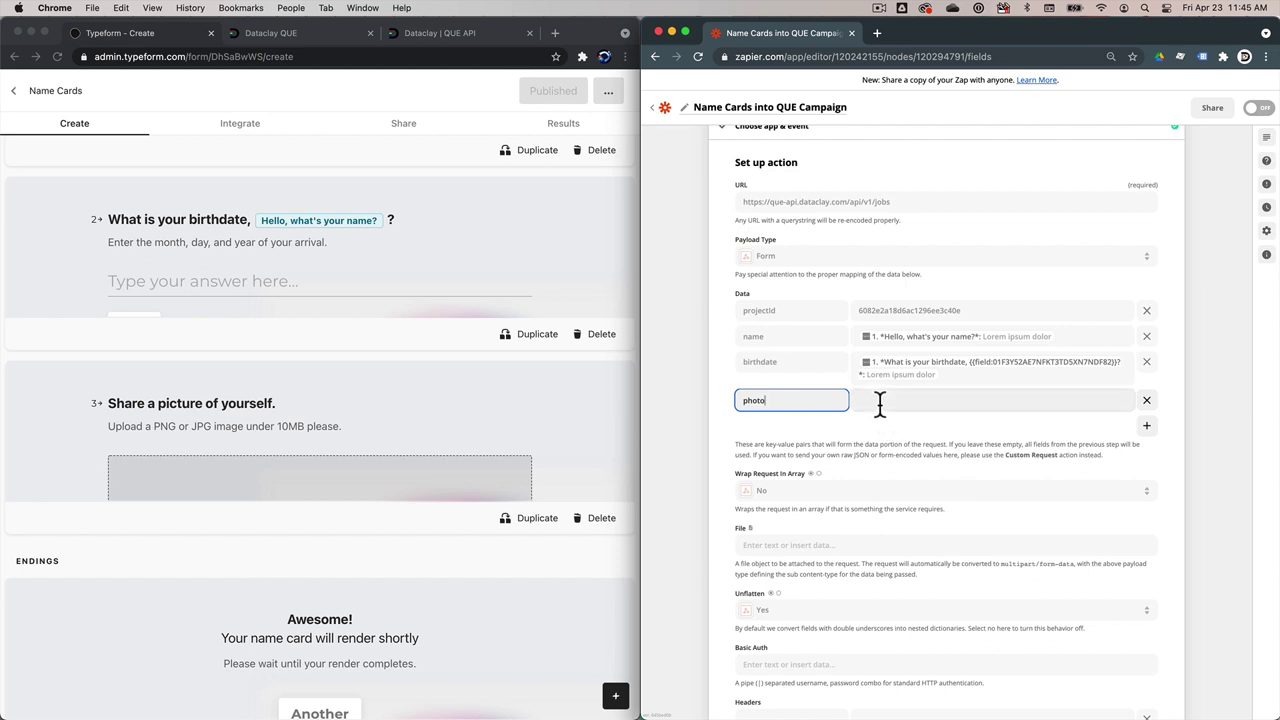
click(879, 402)
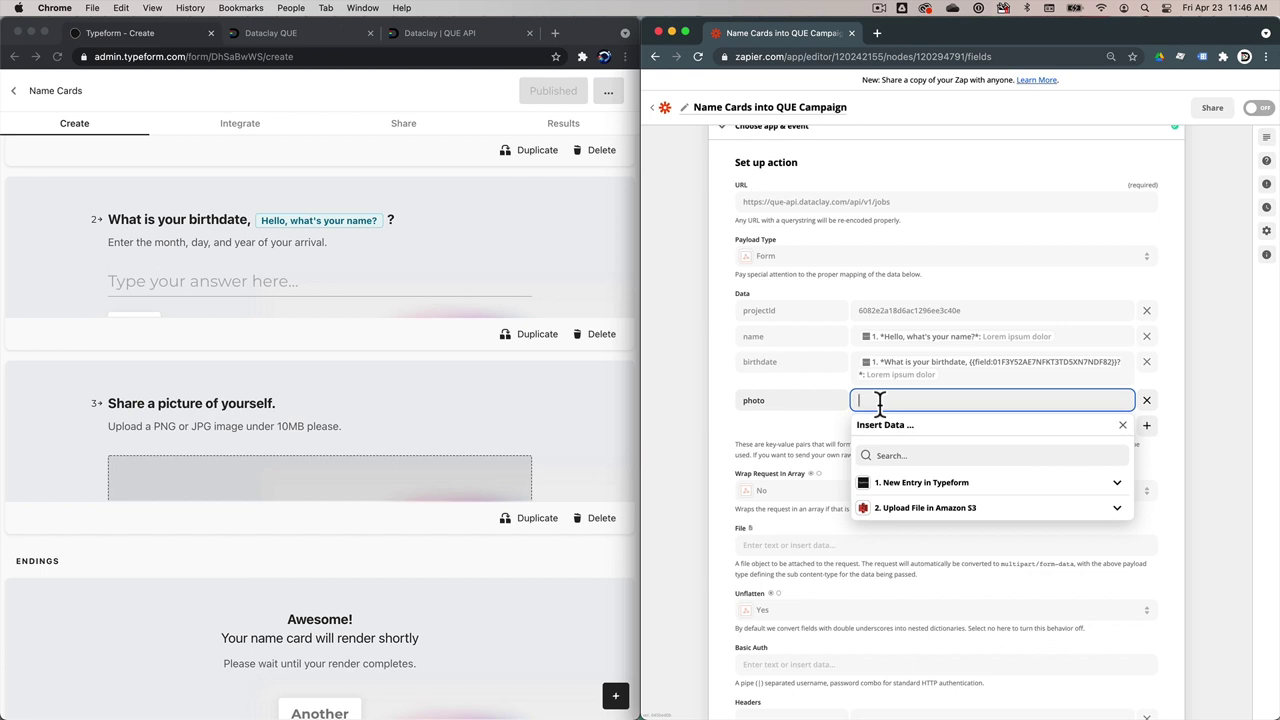
key(super+Tab)
key(super+Tab)
key(super+Tab)
key(super+Tab)
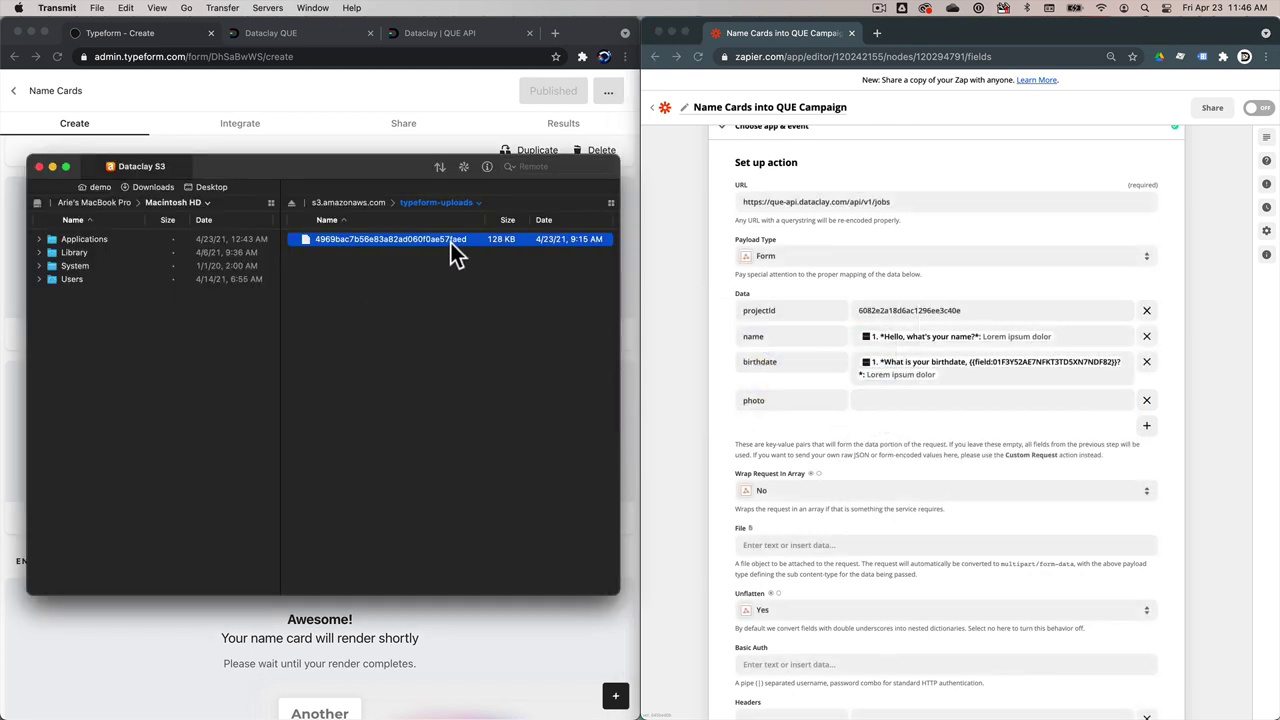
right_click(451, 243)
click(476, 332)
click(909, 400)
key(super+v)
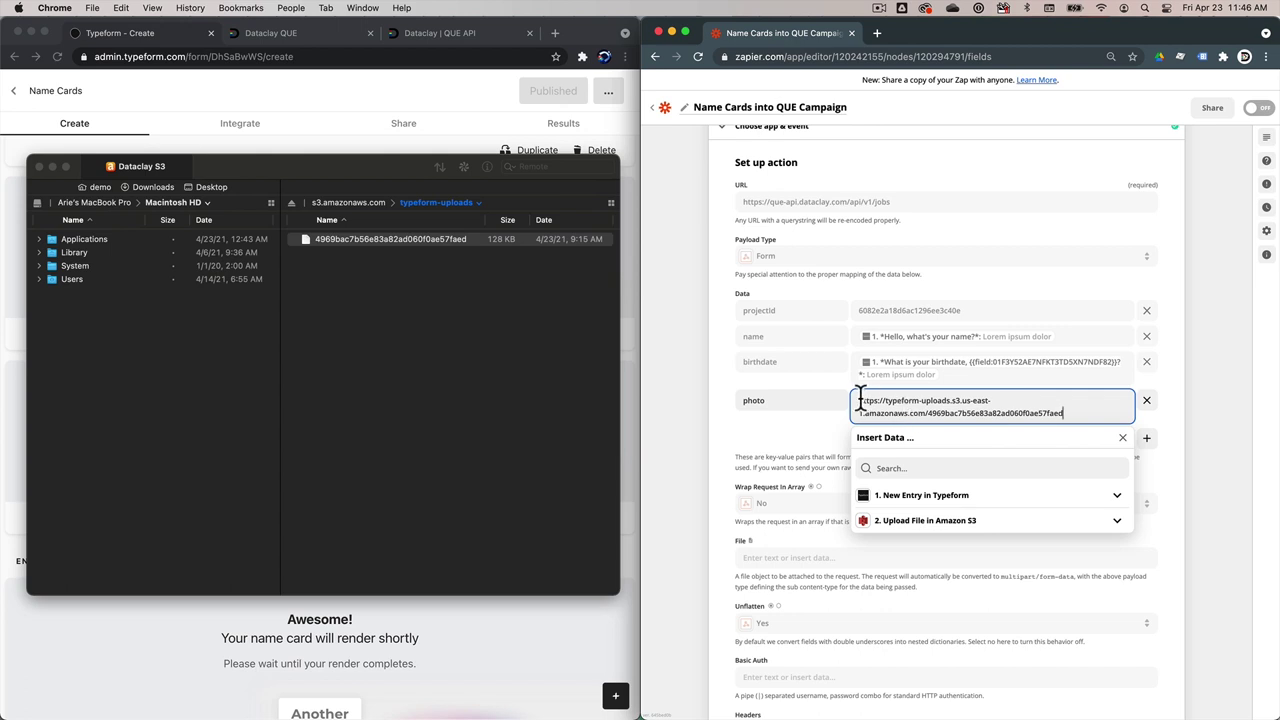
Step: Replace the file name in the photo URL with the Typeform submission ID token
drag(860, 400, 1071, 413)
key(BackSpace)
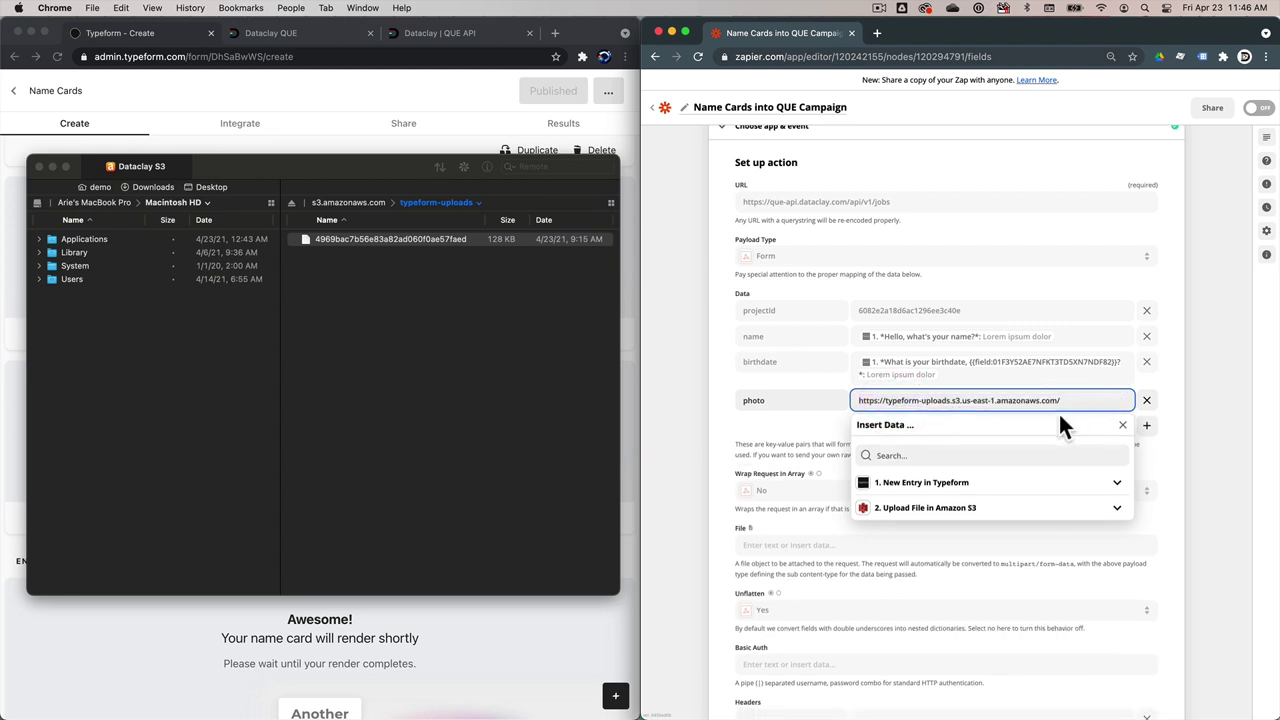
click(928, 484)
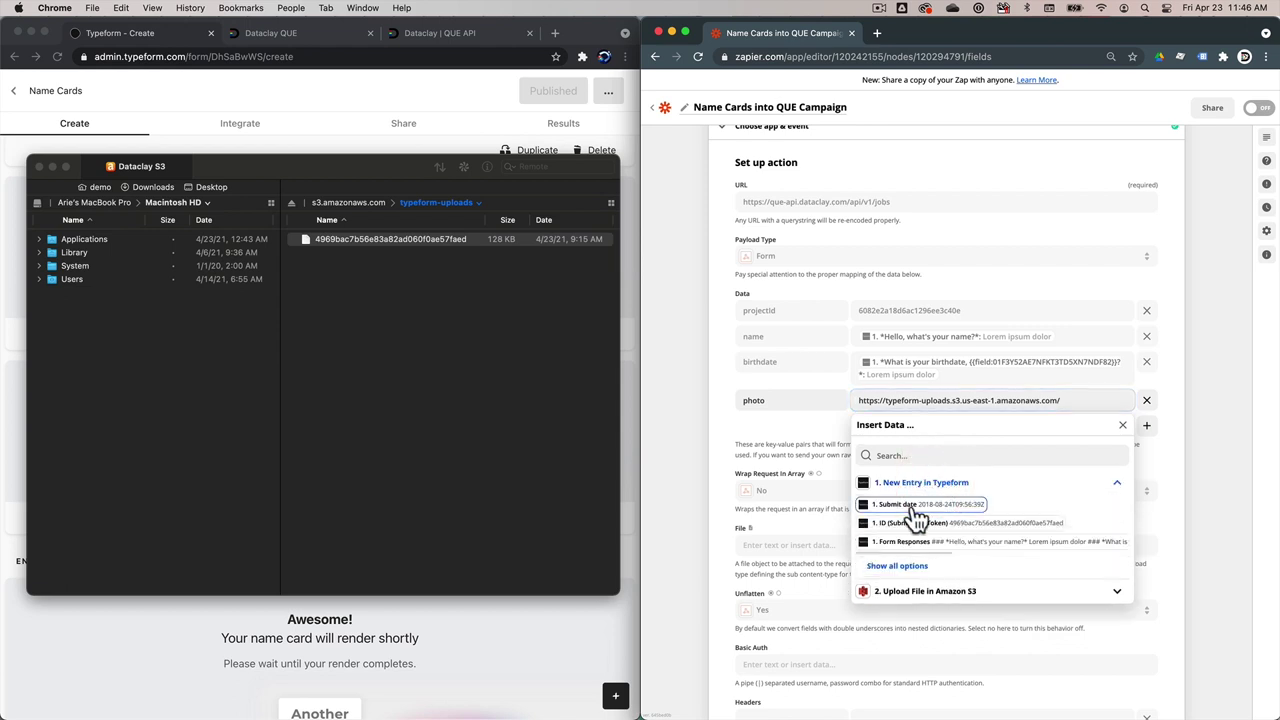
click(901, 524)
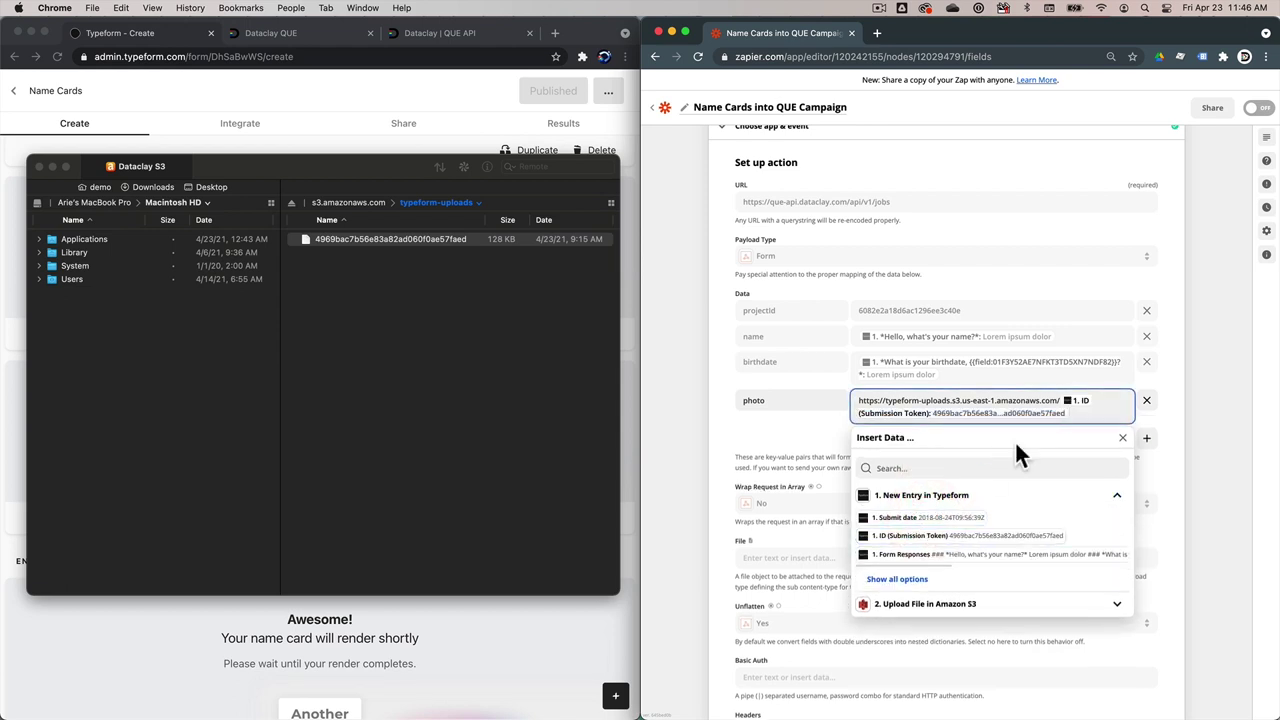
scroll(851, 249, up, 5)
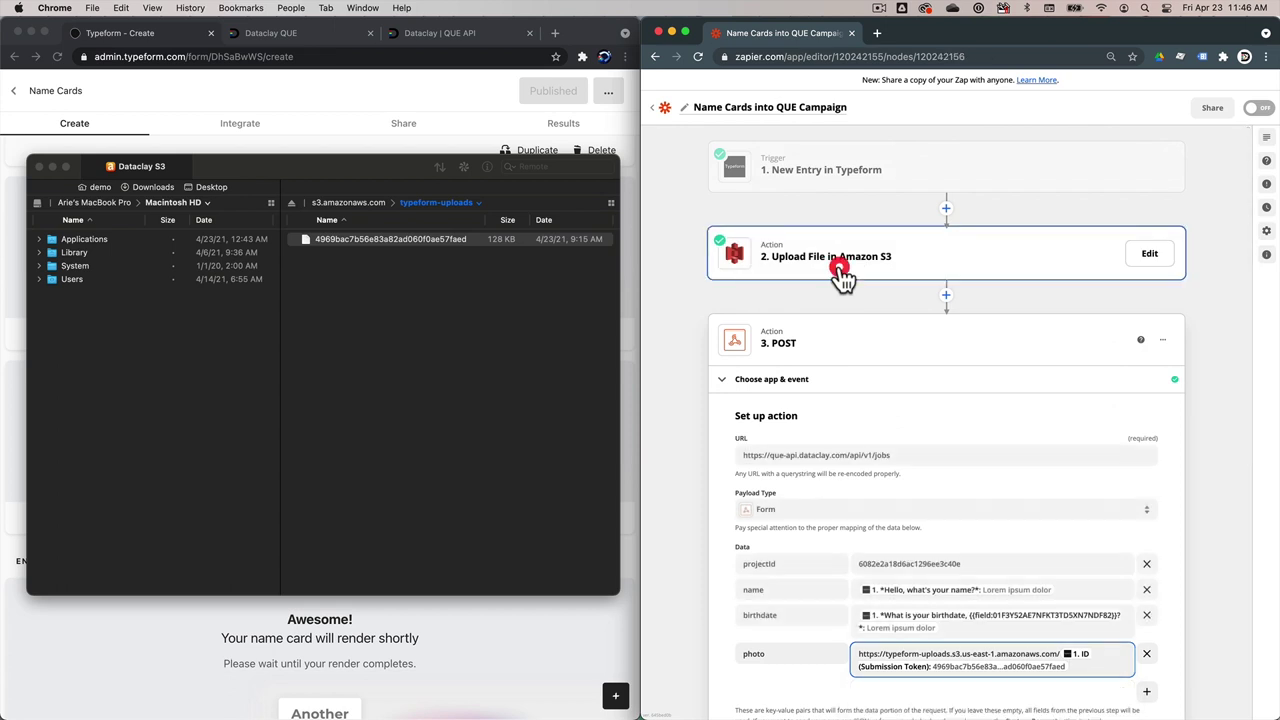
Step: Review the Amazon S3 upload step's account, bucket and key settings, and preview the POST request
click(848, 255)
click(762, 322)
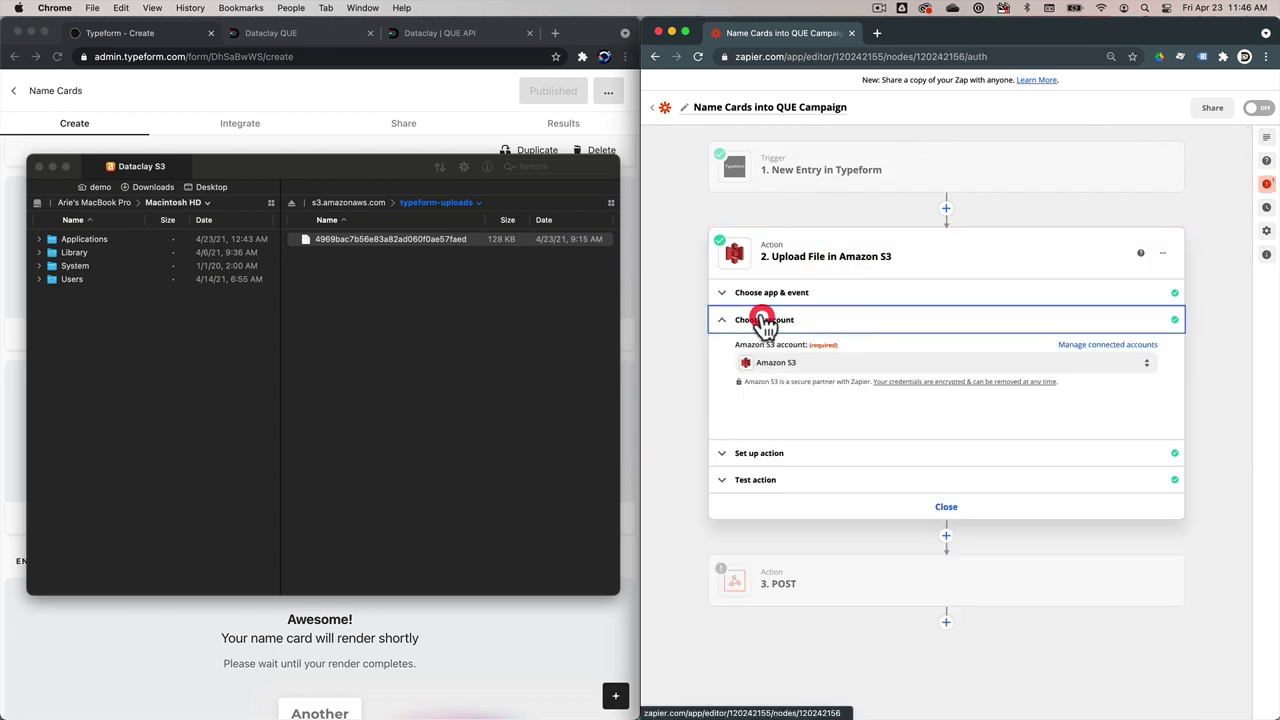
click(759, 455)
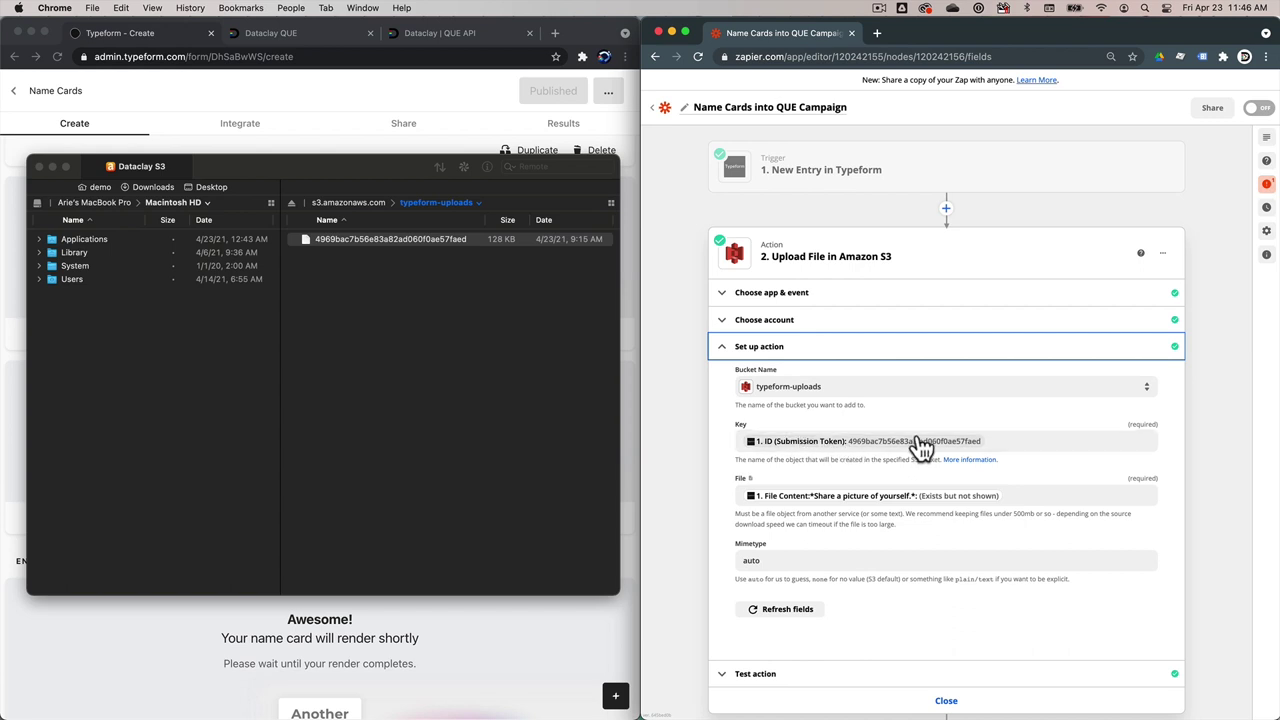
scroll(921, 447, down, 2)
click(912, 662)
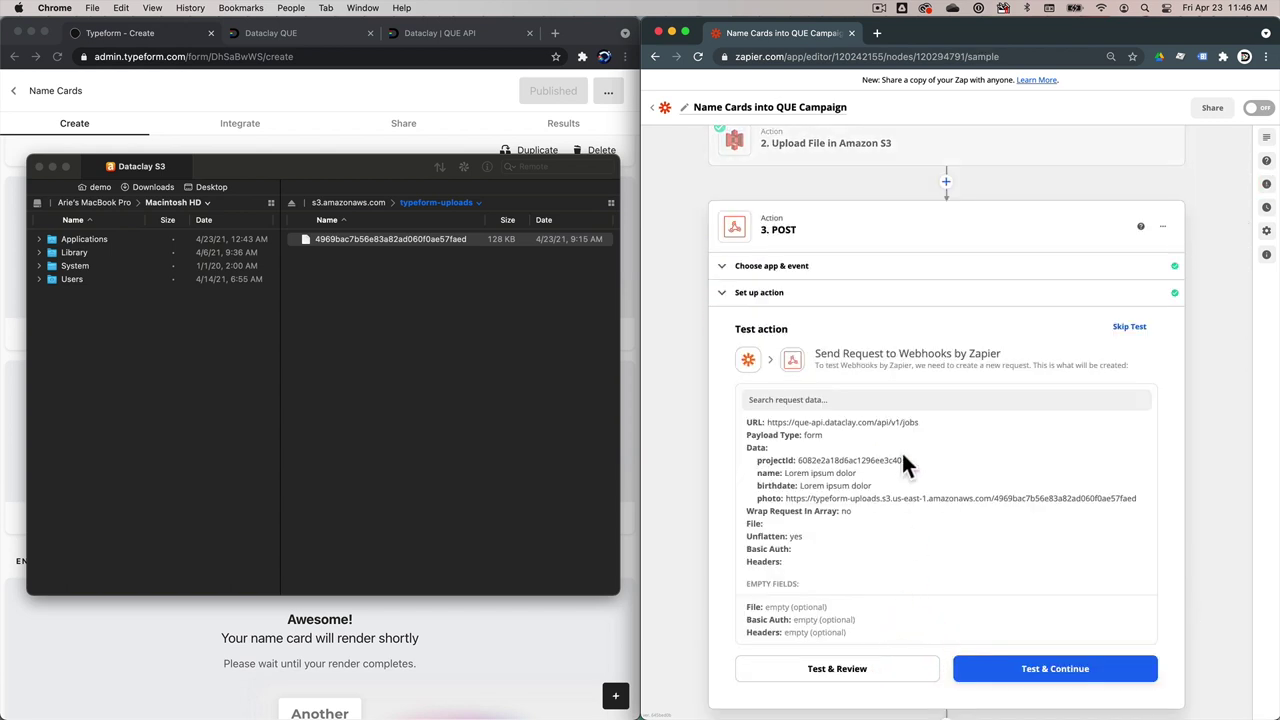
click(793, 290)
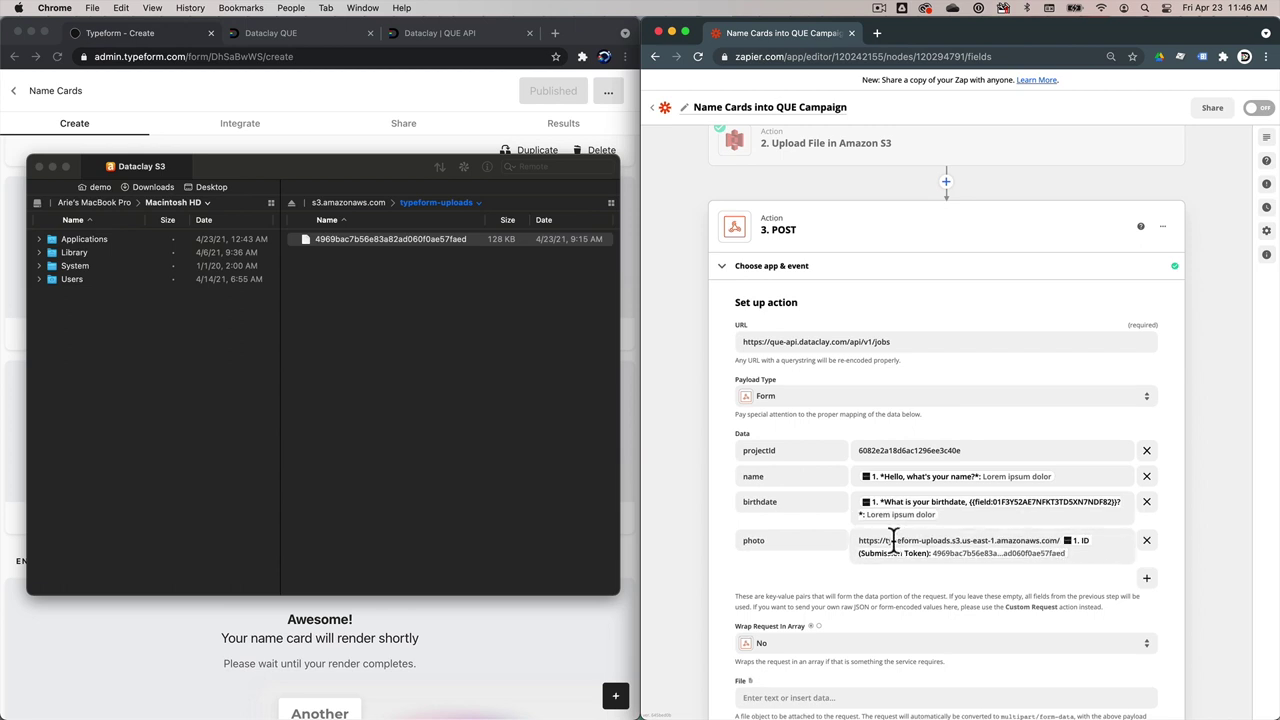
Step: Confirm the photo value ends with the submission token and bring up the Dataclay QUE campaigns page
drag(857, 540, 1060, 540)
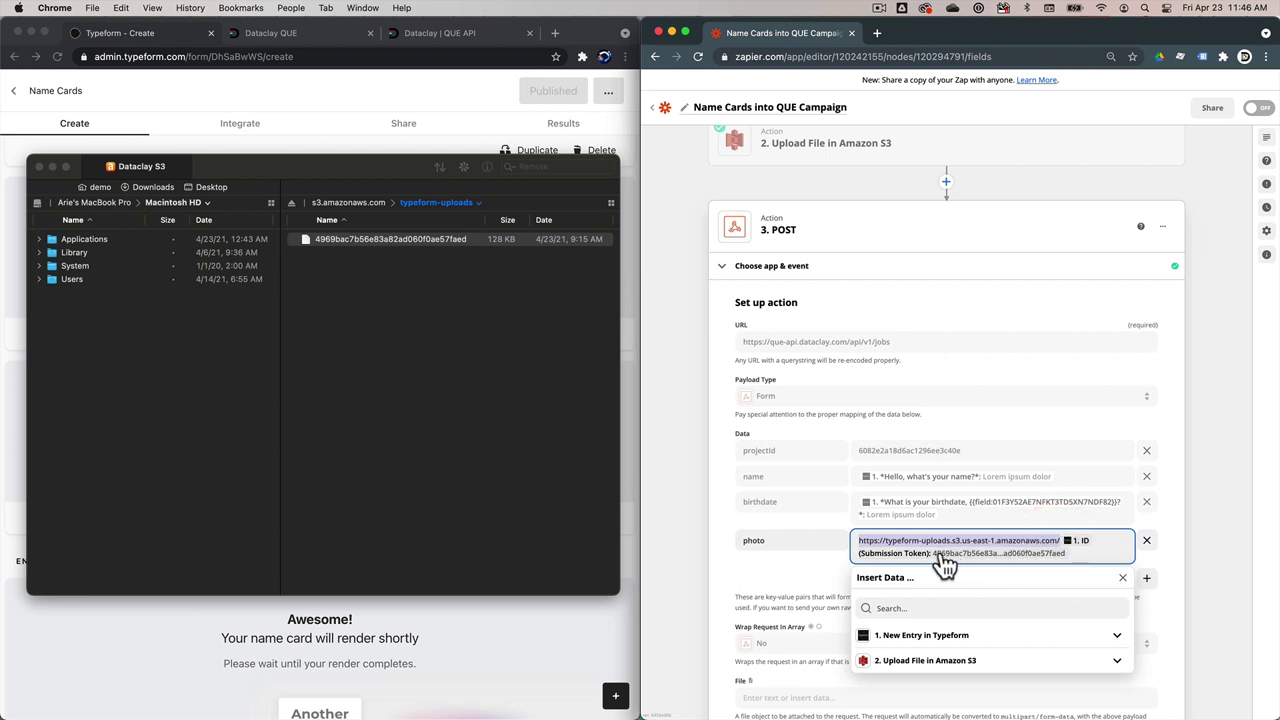
click(1107, 545)
click(1198, 526)
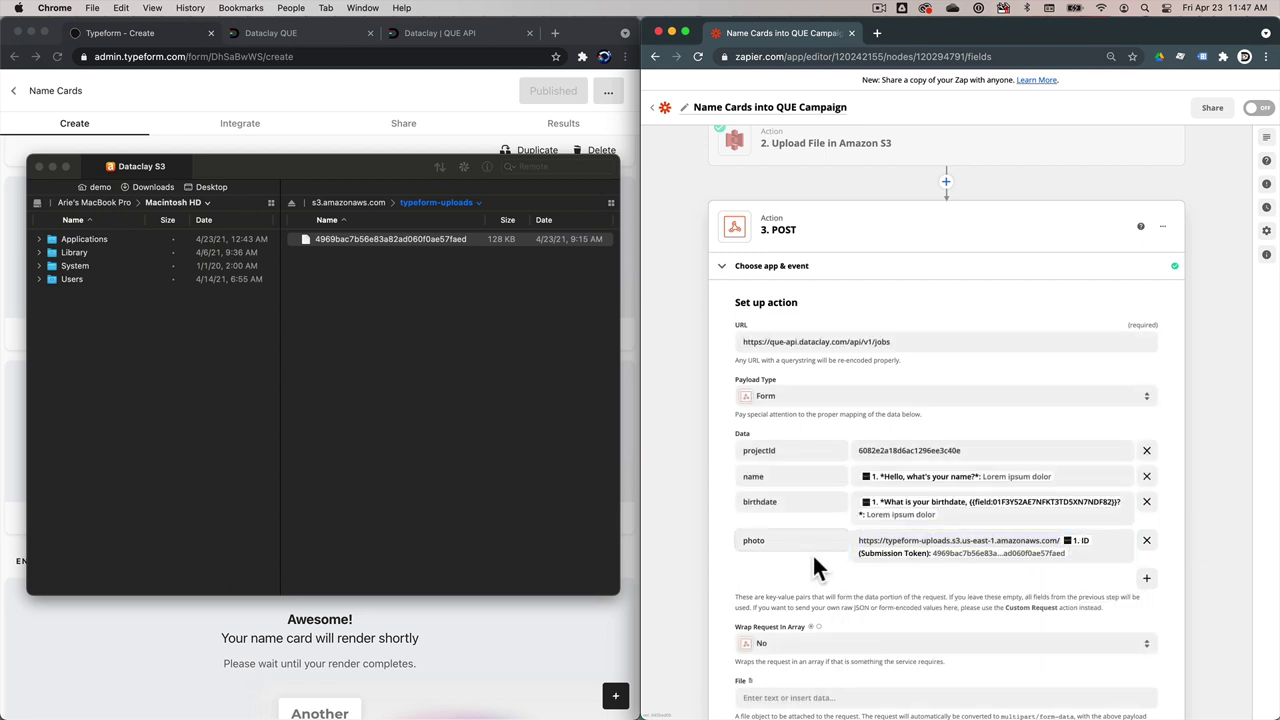
click(307, 34)
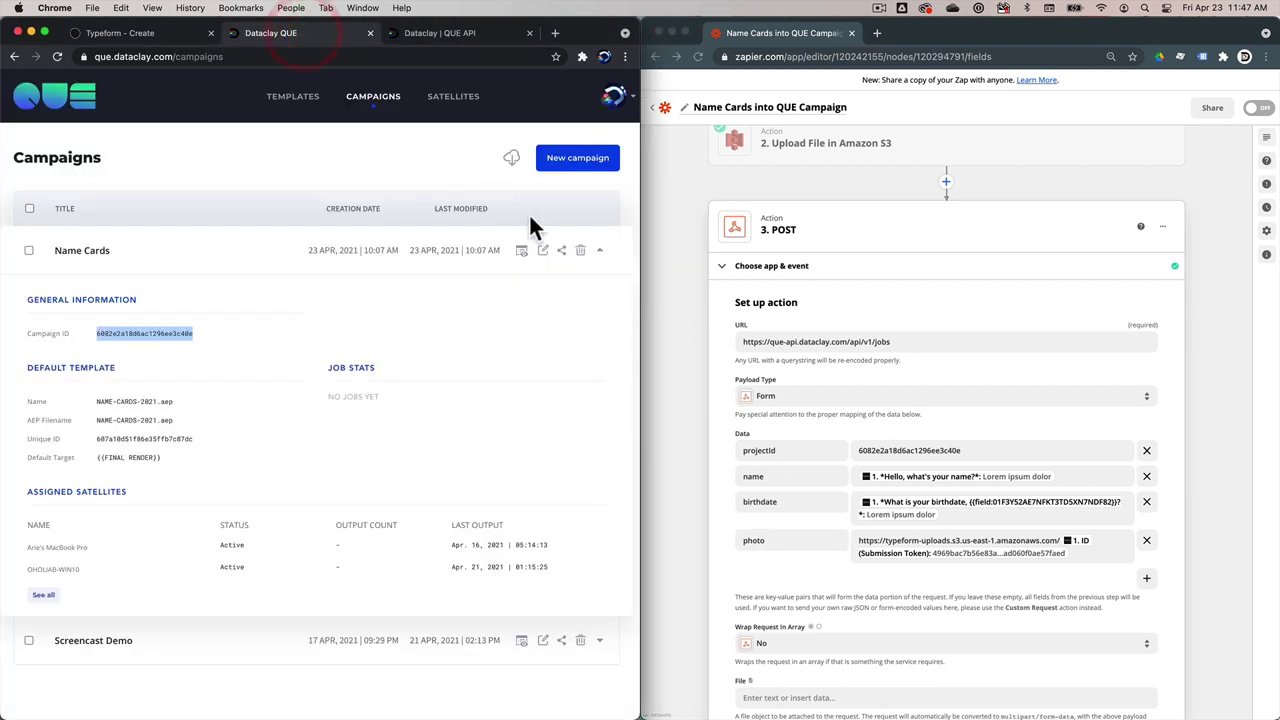
Step: Look up the Authorization header name and Bearer prefix in the QUE API documentation
scroll(814, 423, down, 6)
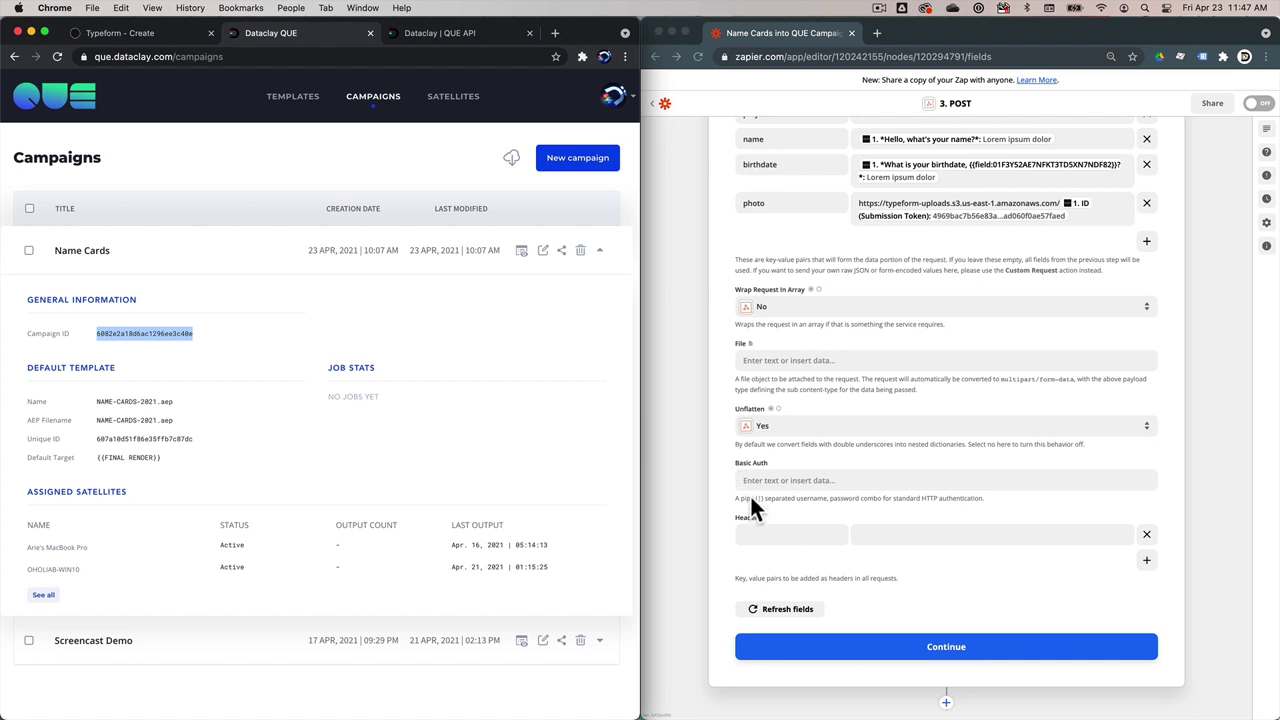
click(794, 535)
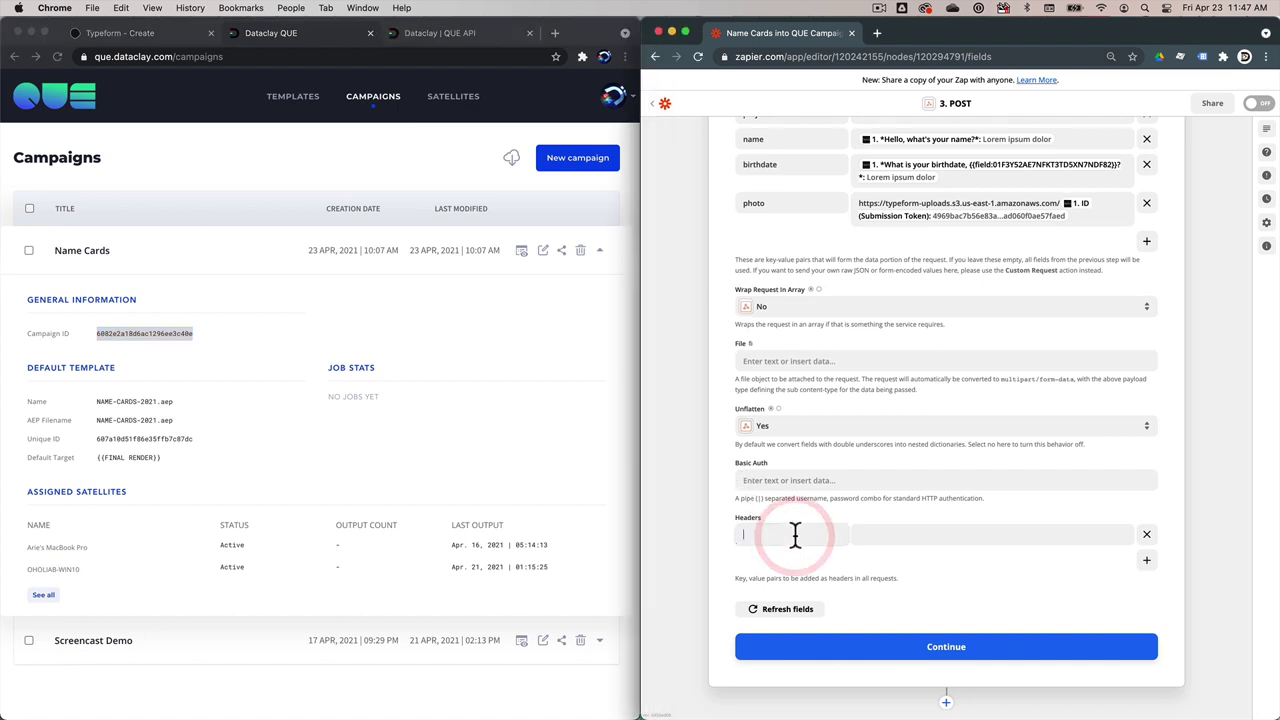
click(476, 33)
scroll(300, 412, down, 4)
scroll(305, 420, down, 5)
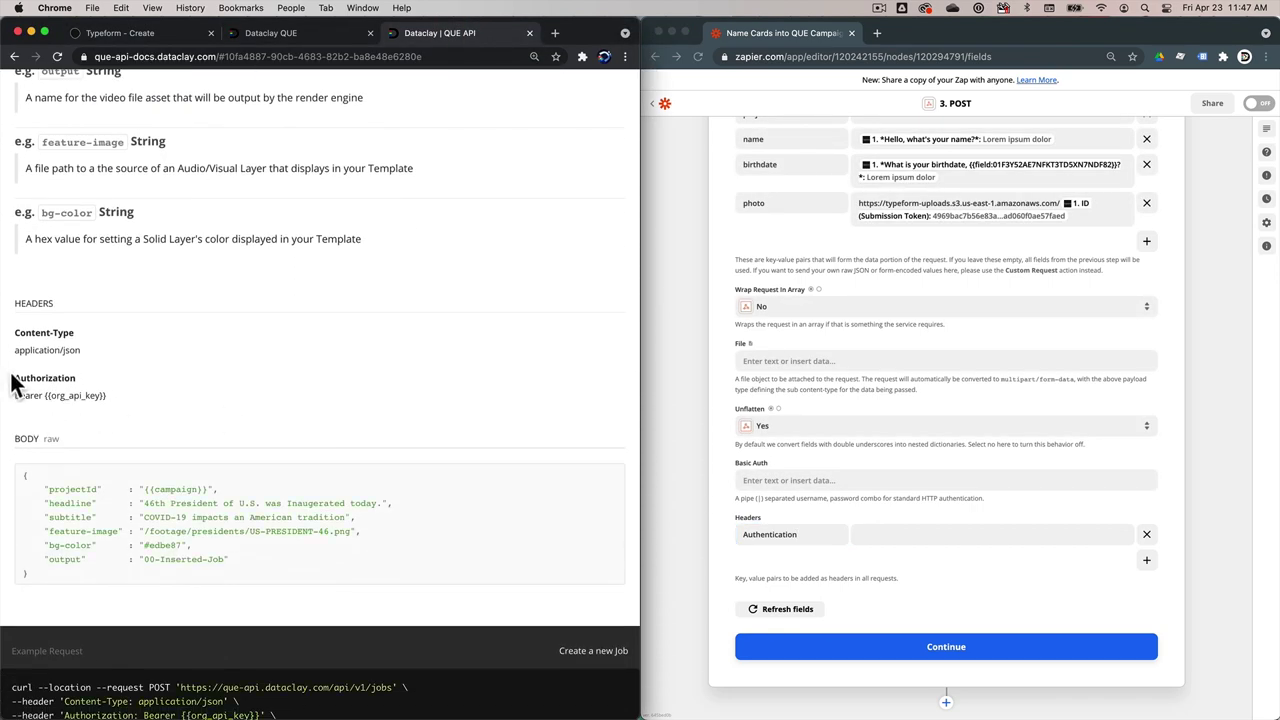
double_click(76, 377)
drag(15, 396, 38, 394)
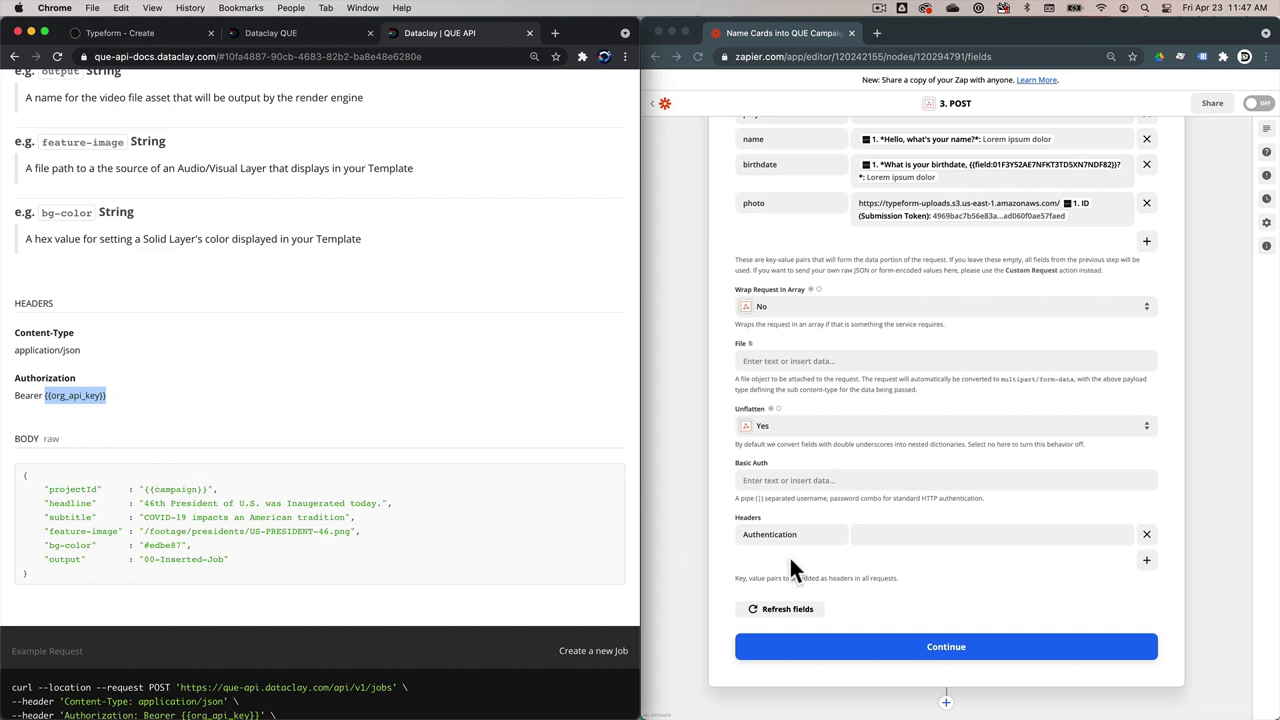
Step: Correct the header key to Authorization and begin its value with Bearer
double_click(811, 535)
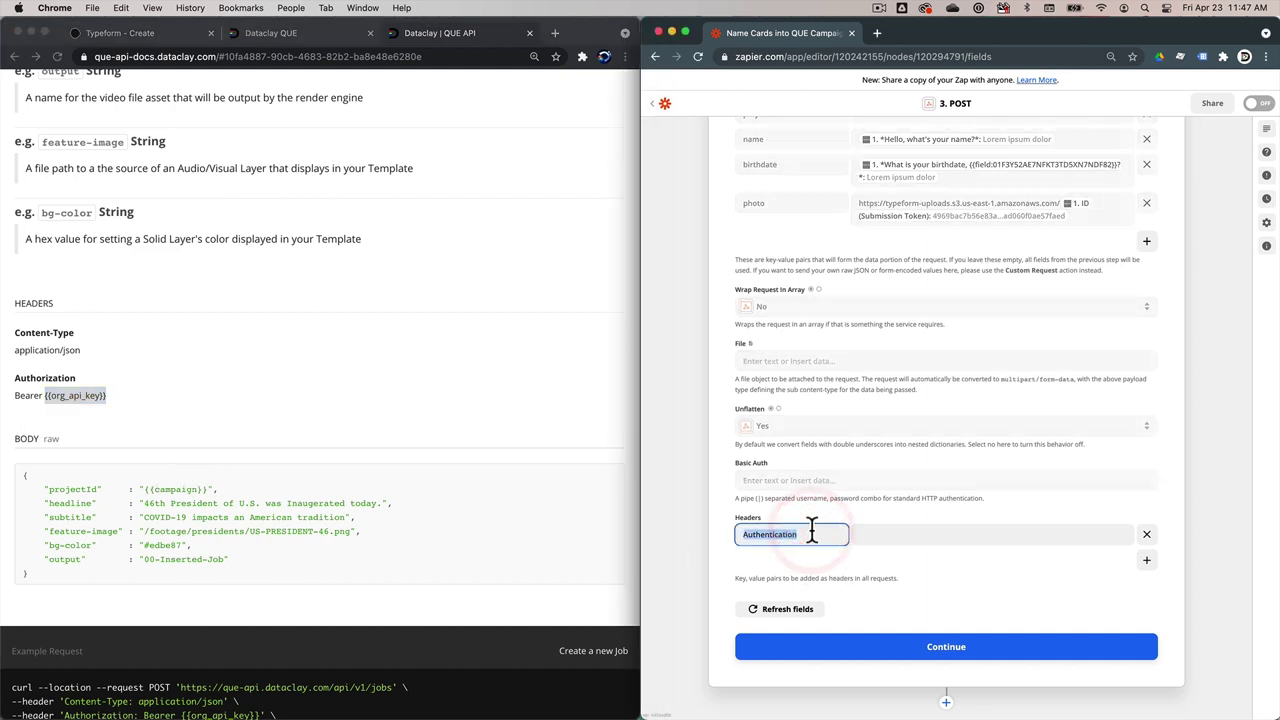
text(Authorization)
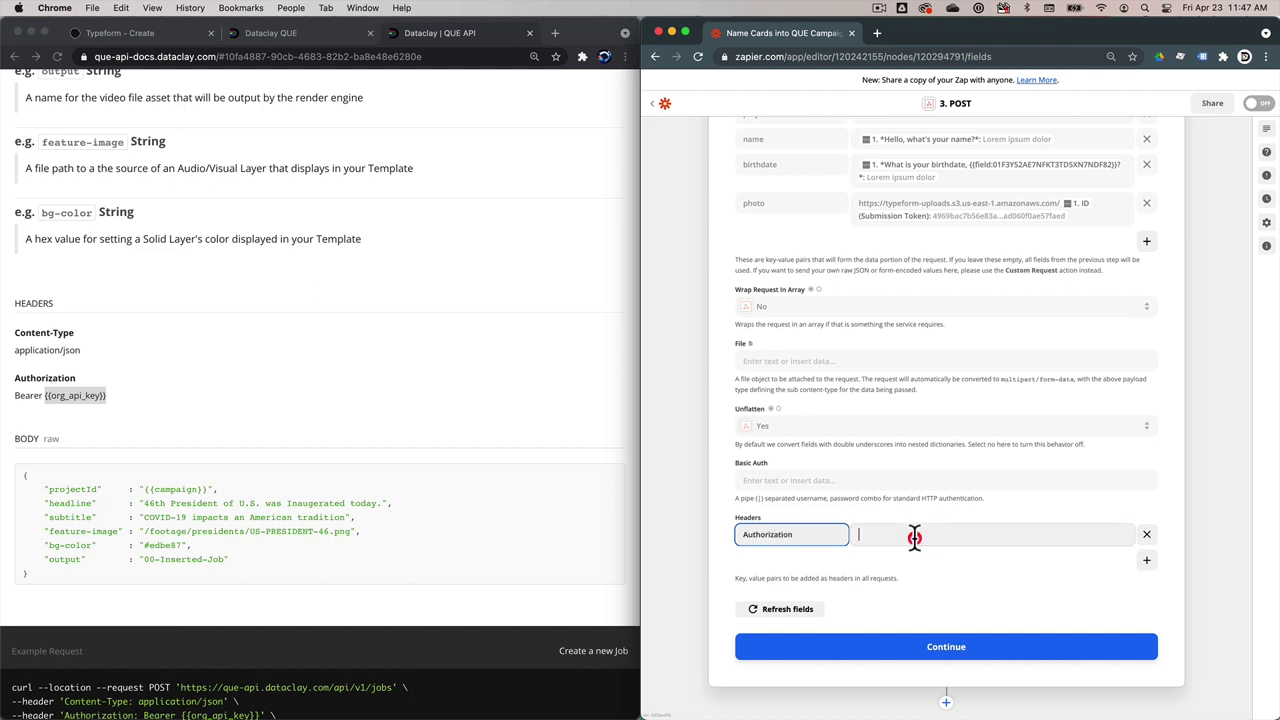
click(914, 534)
text(Bearer)
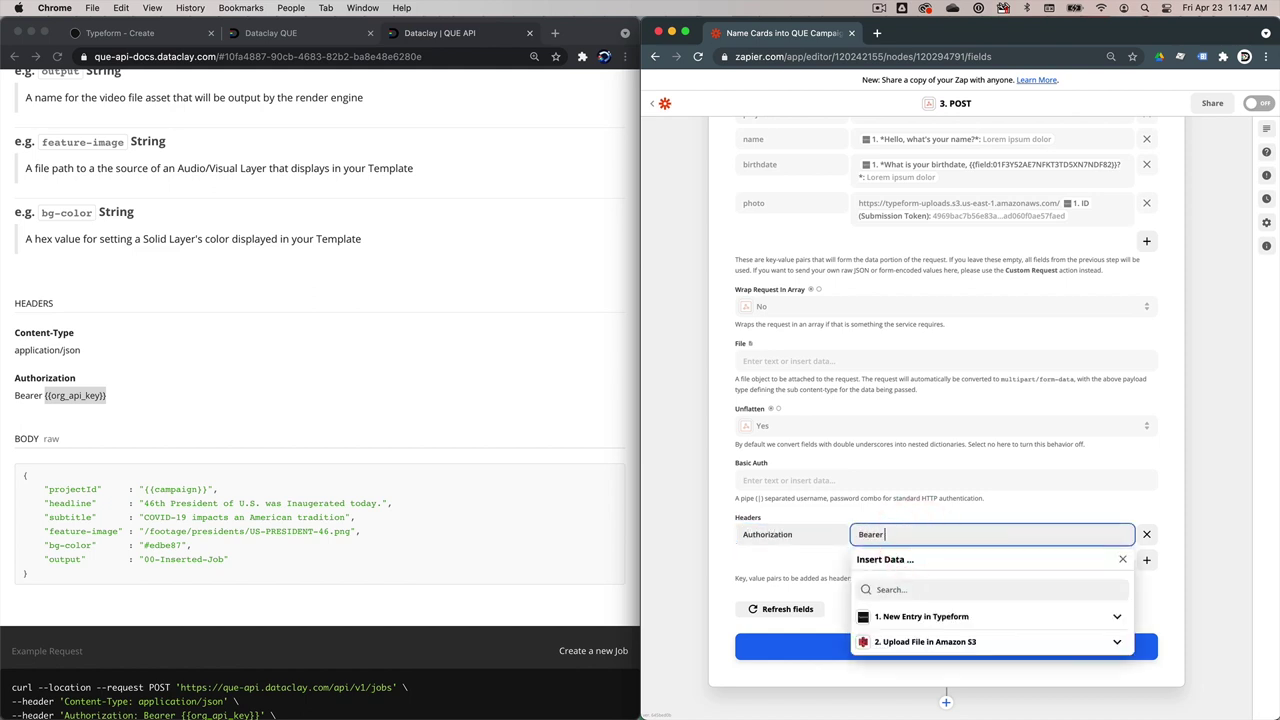
Step: Copy the API token from the QUE Account page and paste it after Bearer
click(295, 28)
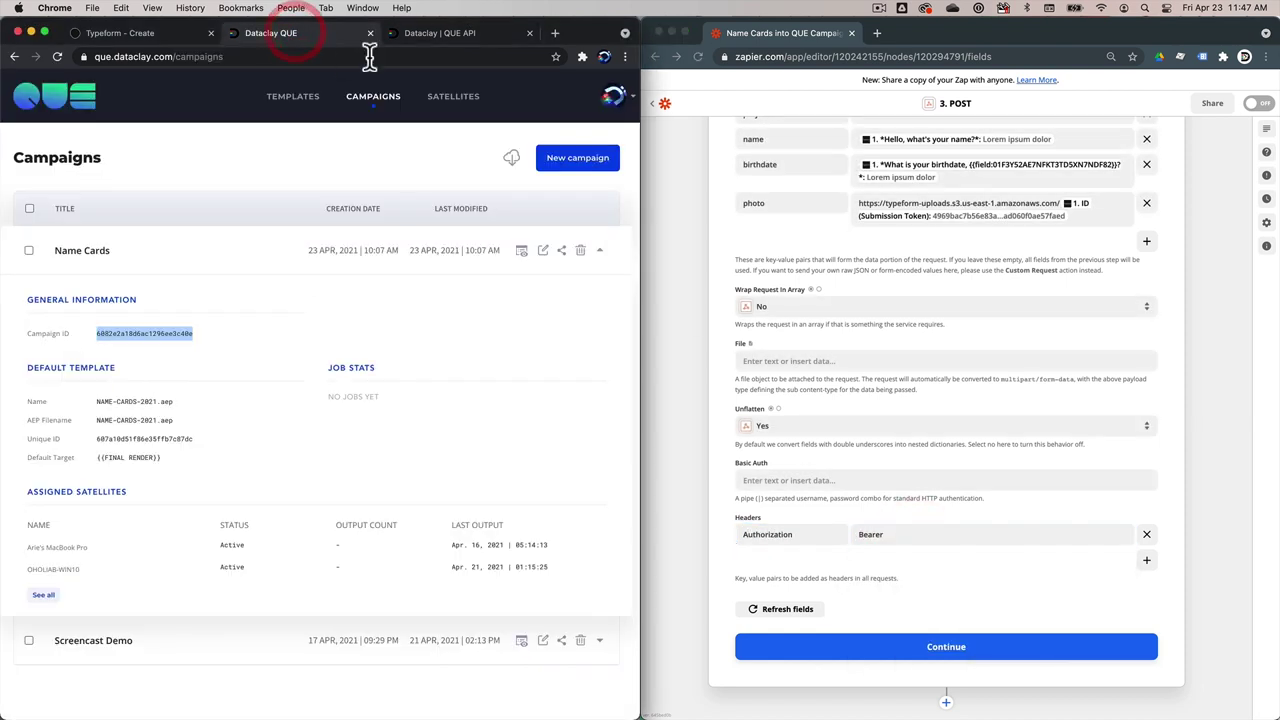
click(614, 100)
click(478, 137)
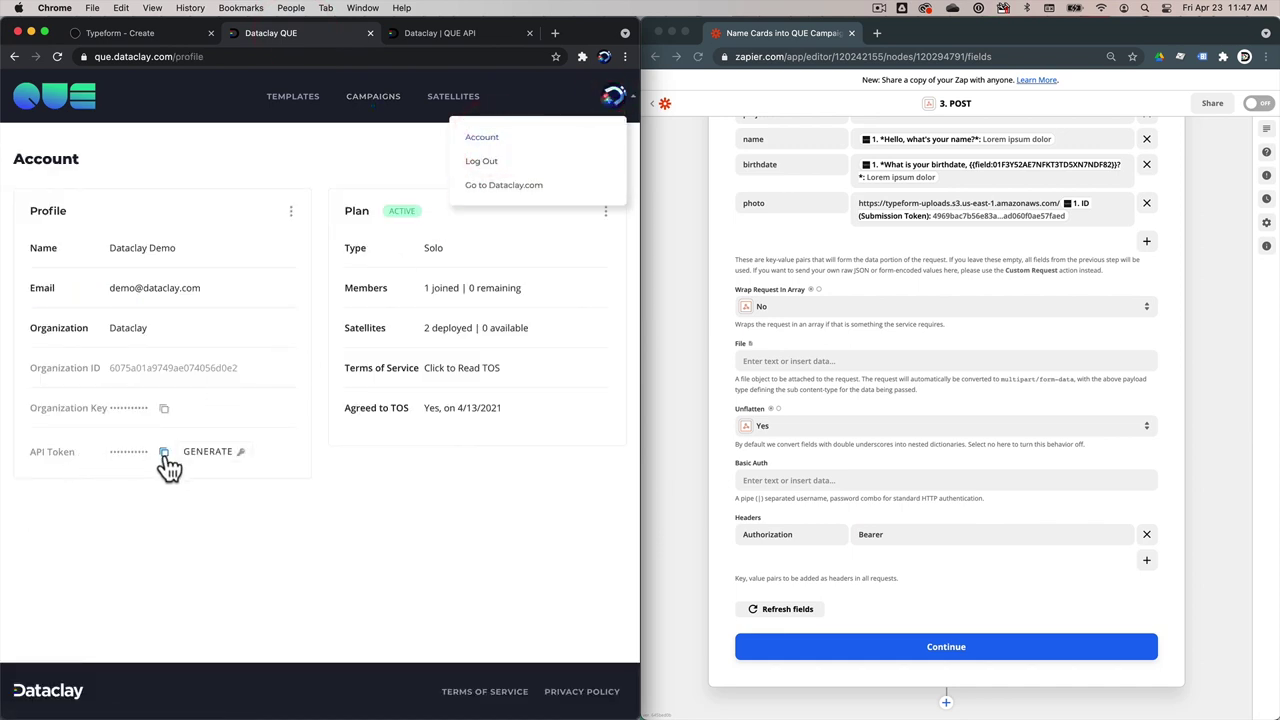
click(163, 452)
click(894, 534)
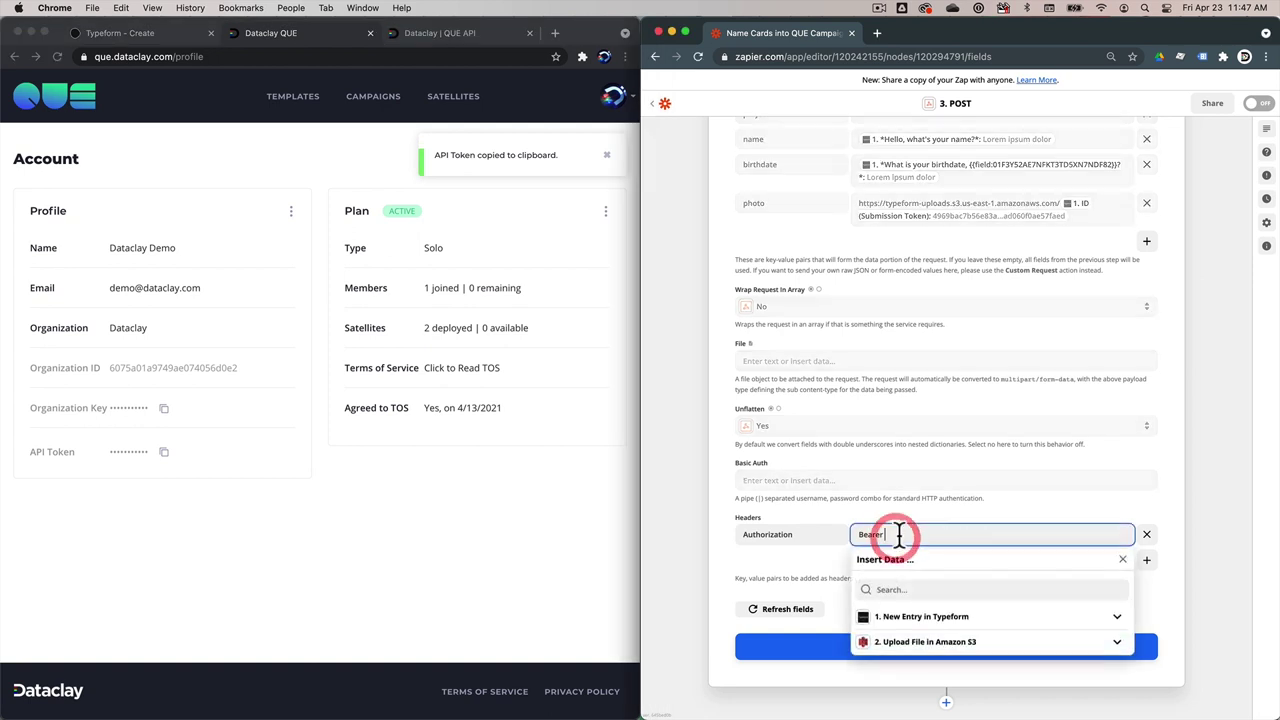
key(super+v)
click(1208, 522)
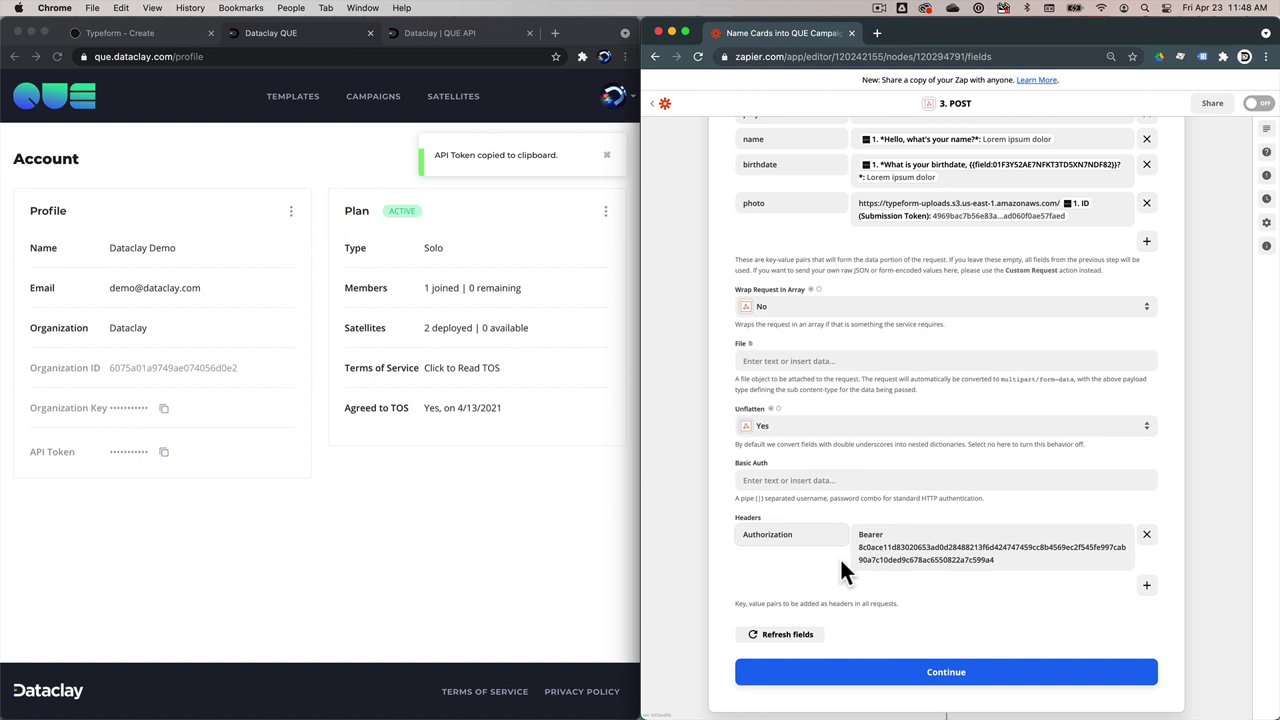
Step: Verify the Authorization header reads Bearer plus the token, then continue to the step test
click(573, 545)
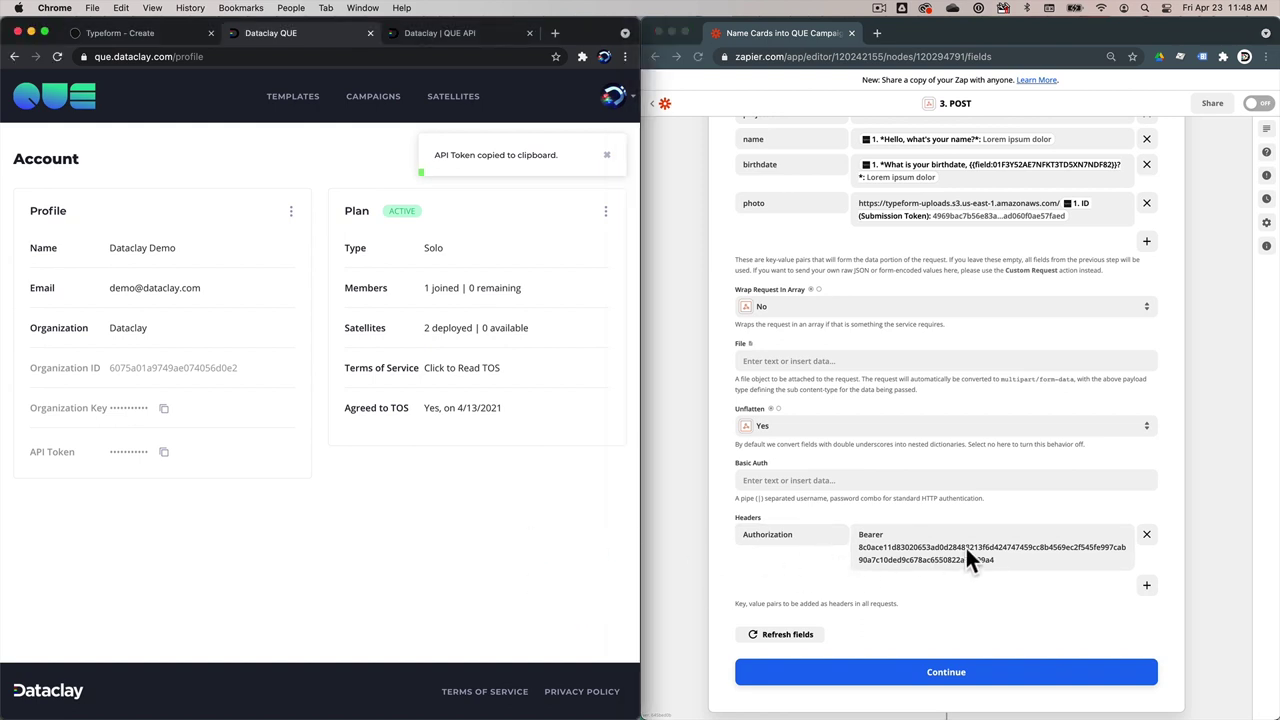
click(882, 530)
double_click(872, 534)
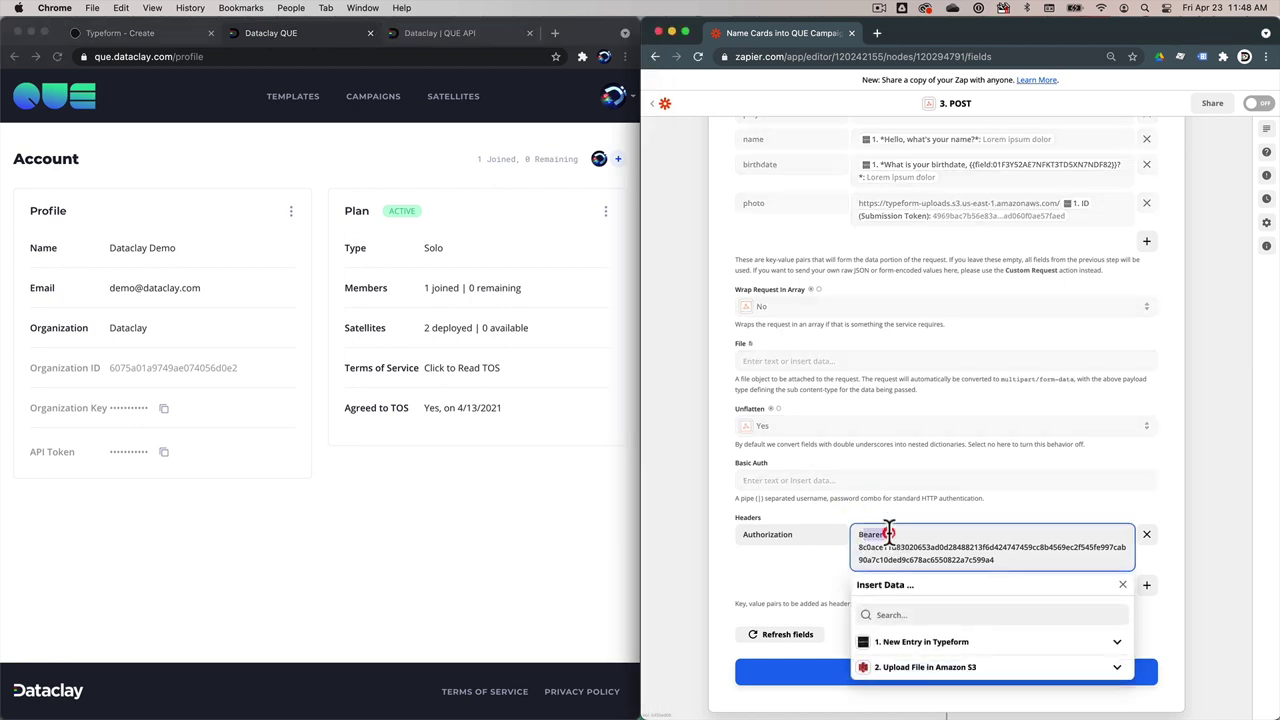
click(889, 532)
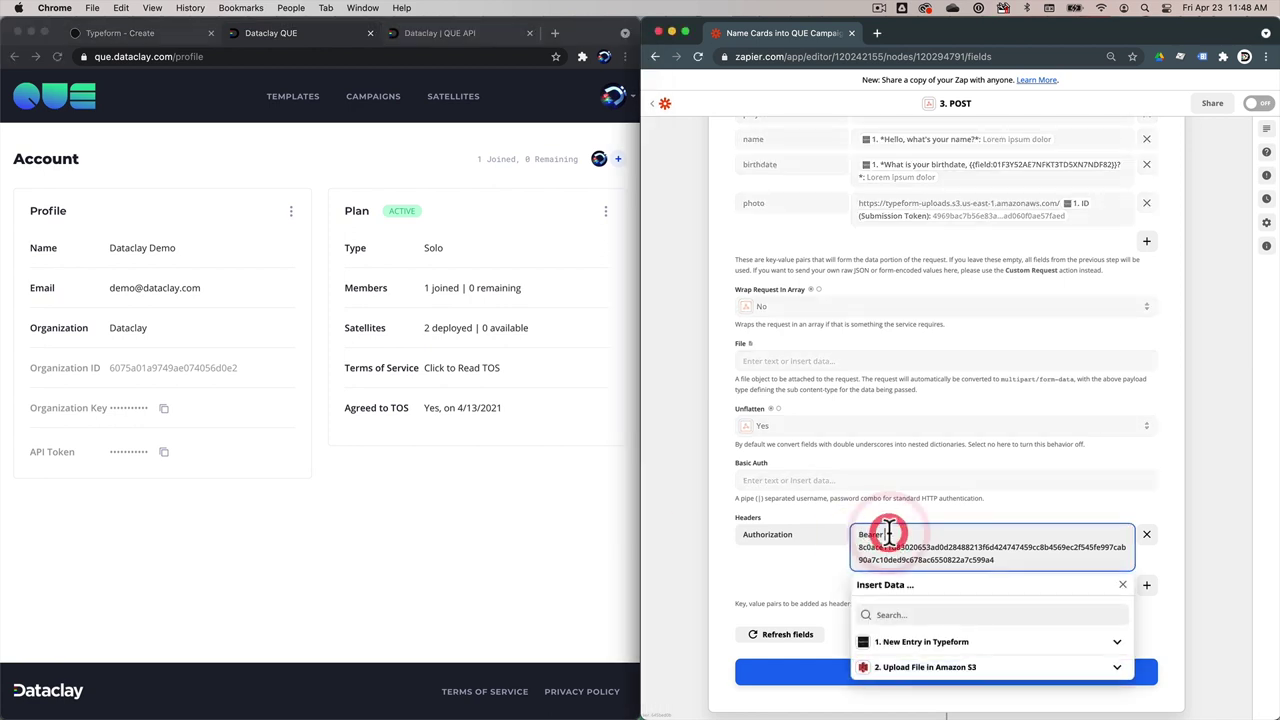
click(750, 534)
double_click(796, 534)
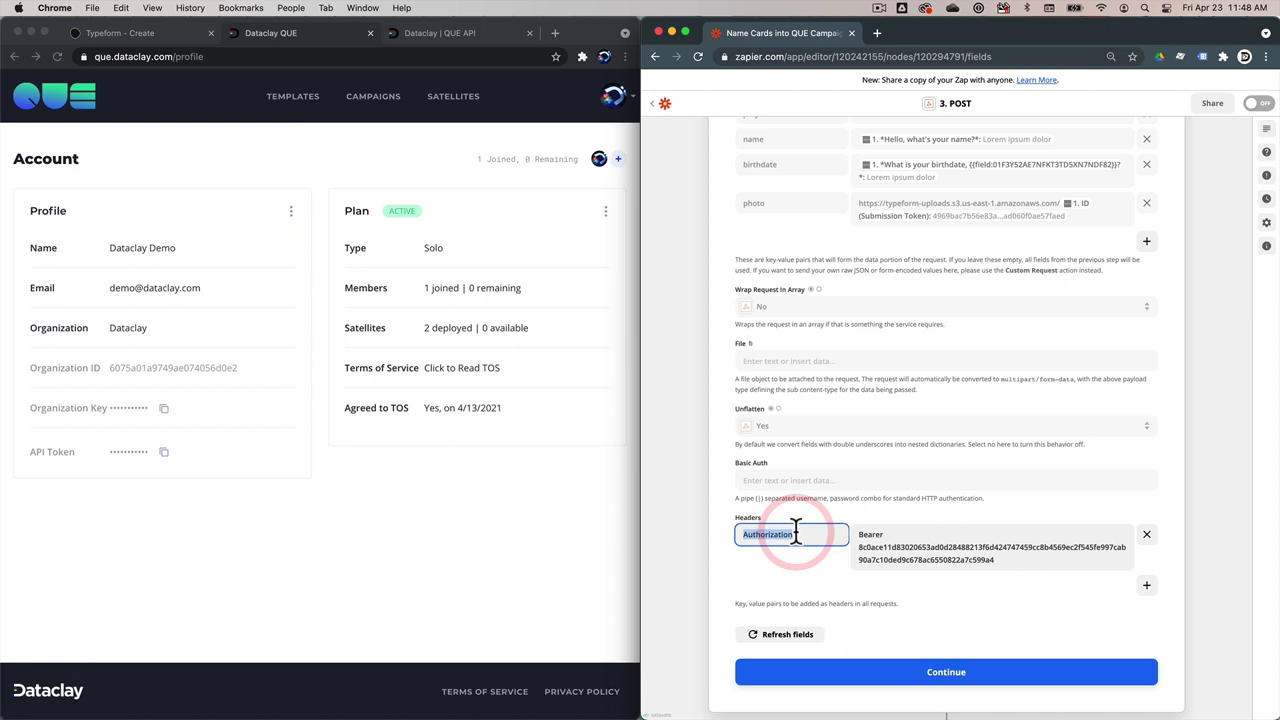
double_click(868, 534)
drag(858, 550, 996, 560)
click(1210, 560)
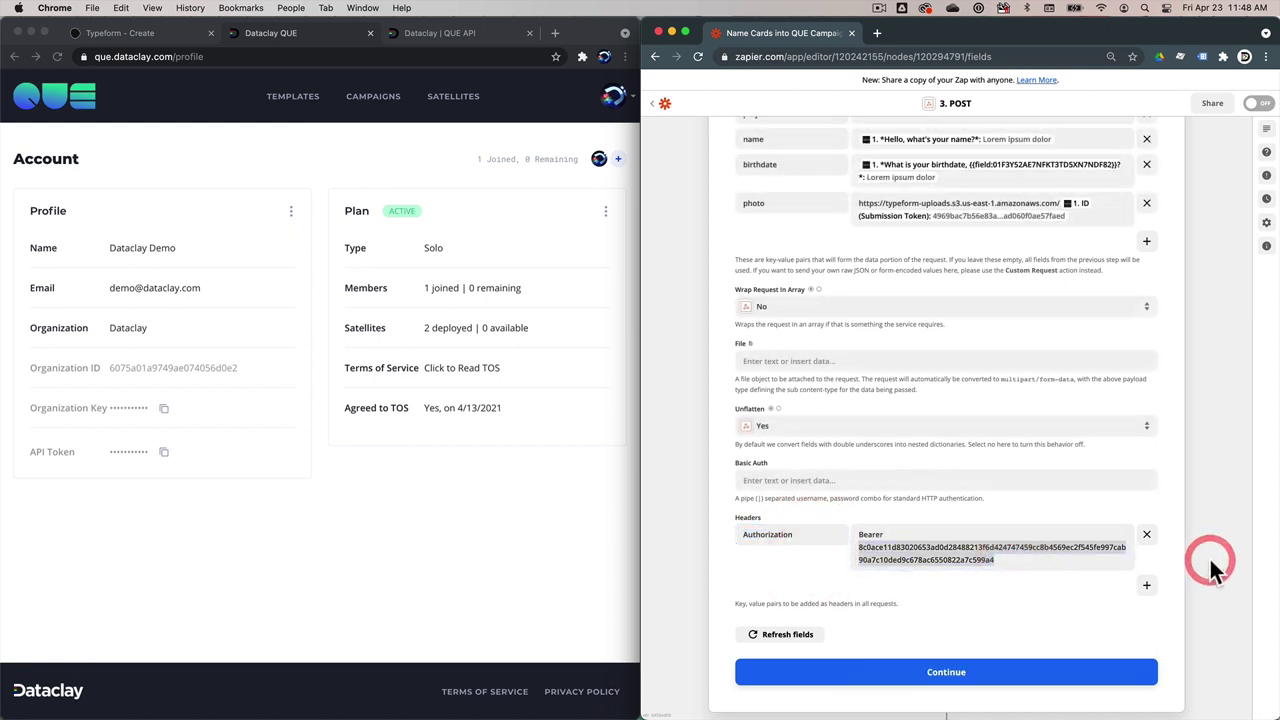
scroll(1209, 560, down, 1)
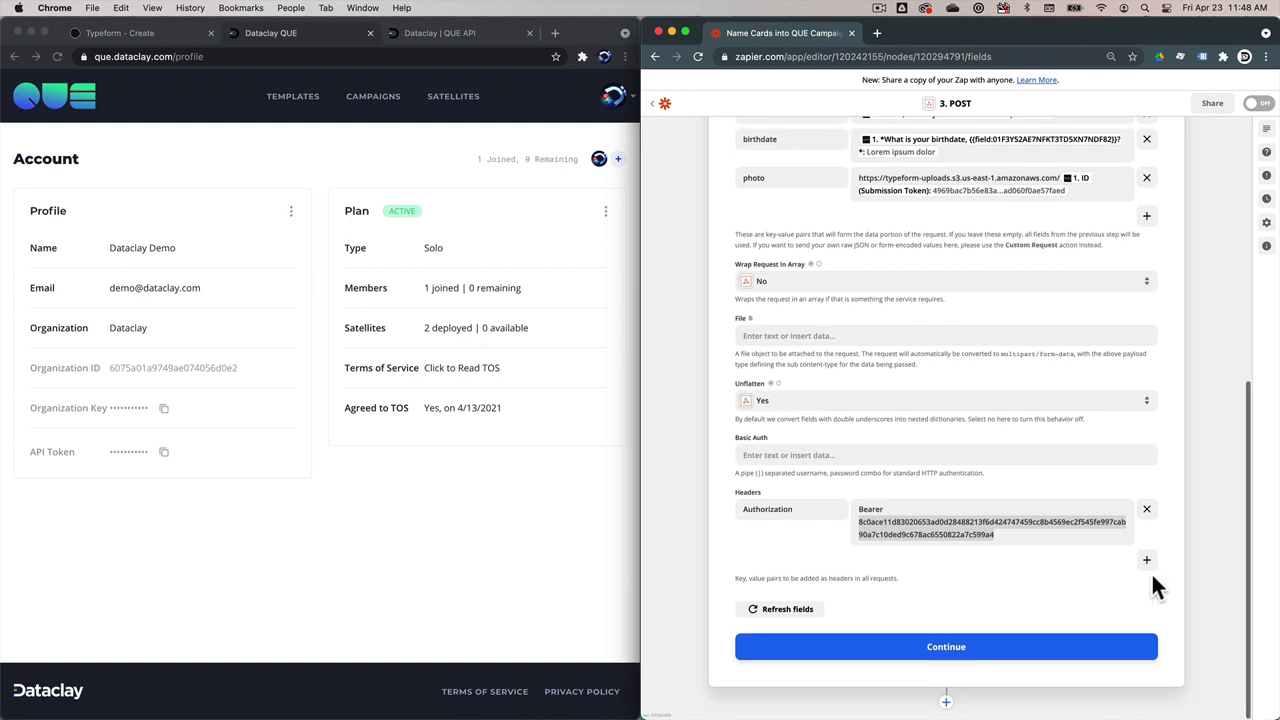
right_click(985, 636)
click(943, 648)
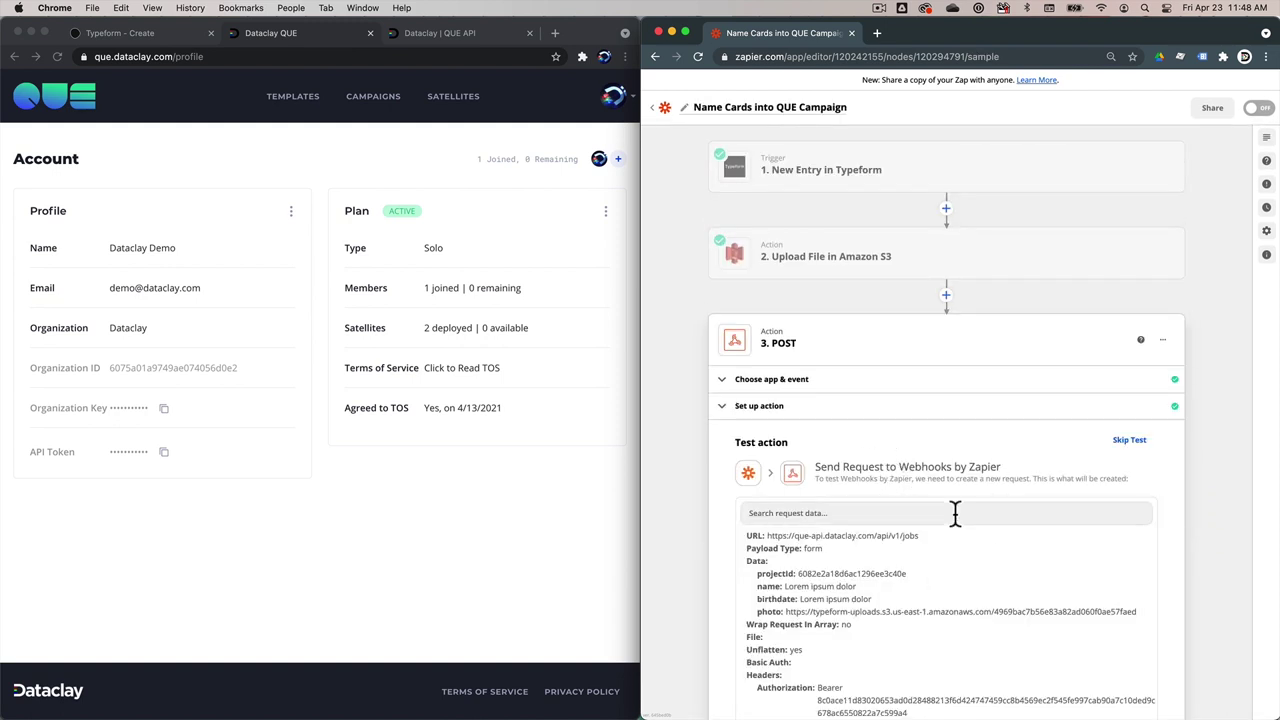
Step: Open the Name Cards campaign's job list in Dataclay QUE
scroll(955, 512, down, 2)
scroll(954, 482, down, 1)
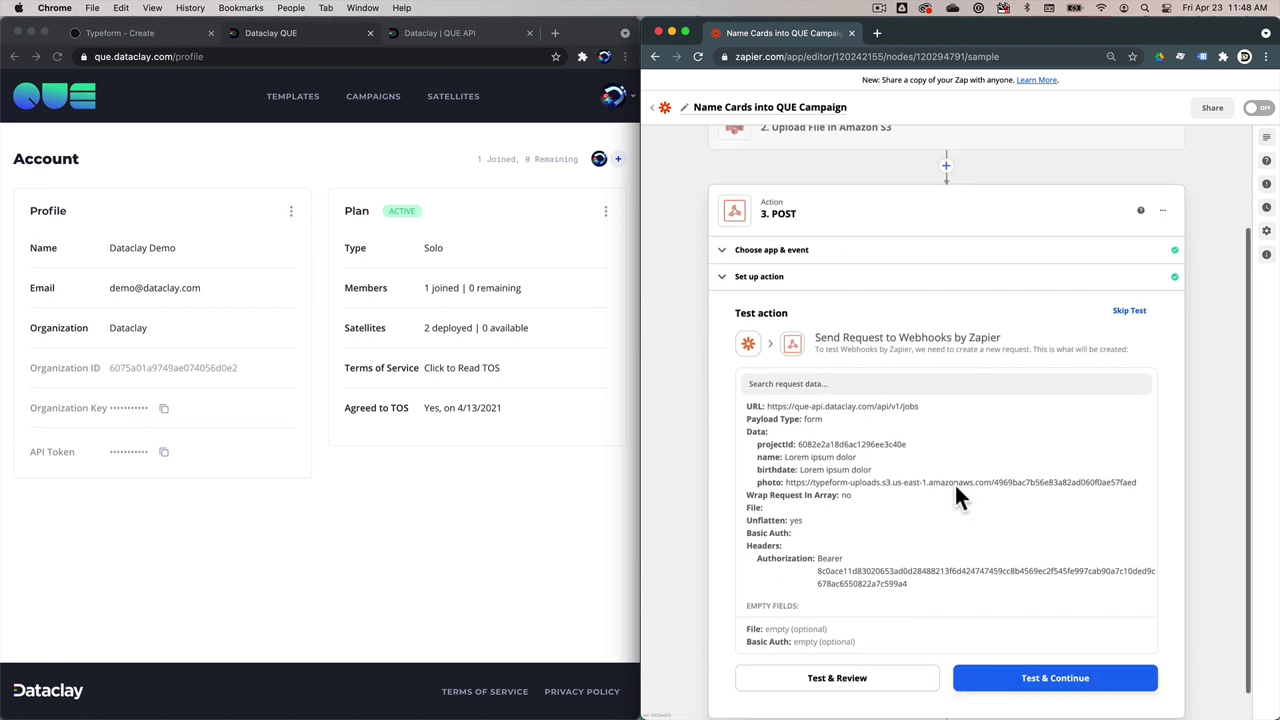
click(381, 102)
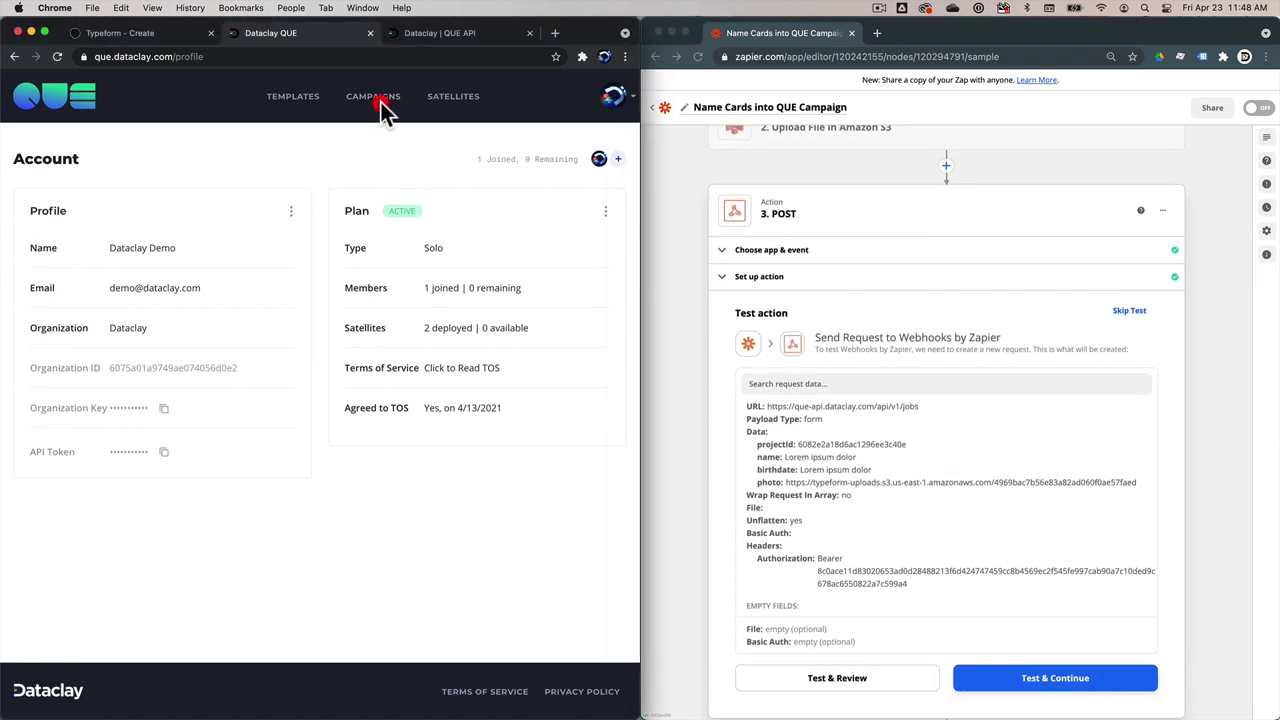
click(381, 102)
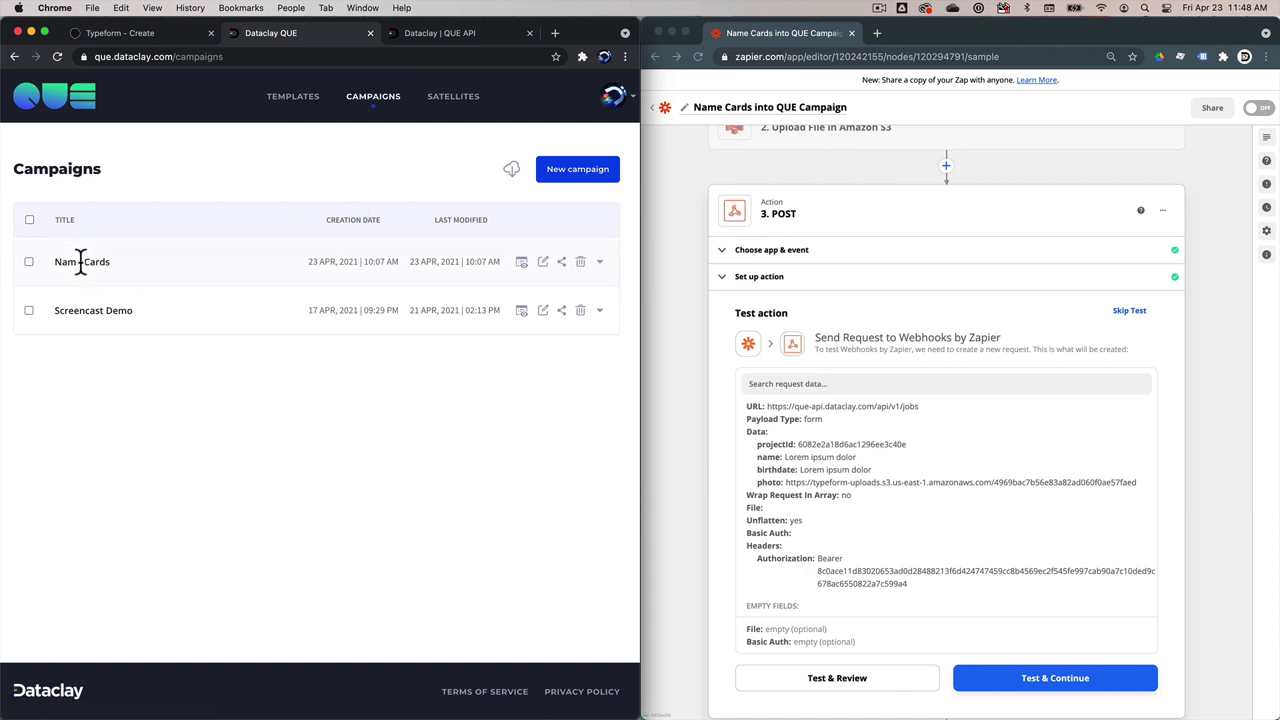
click(521, 262)
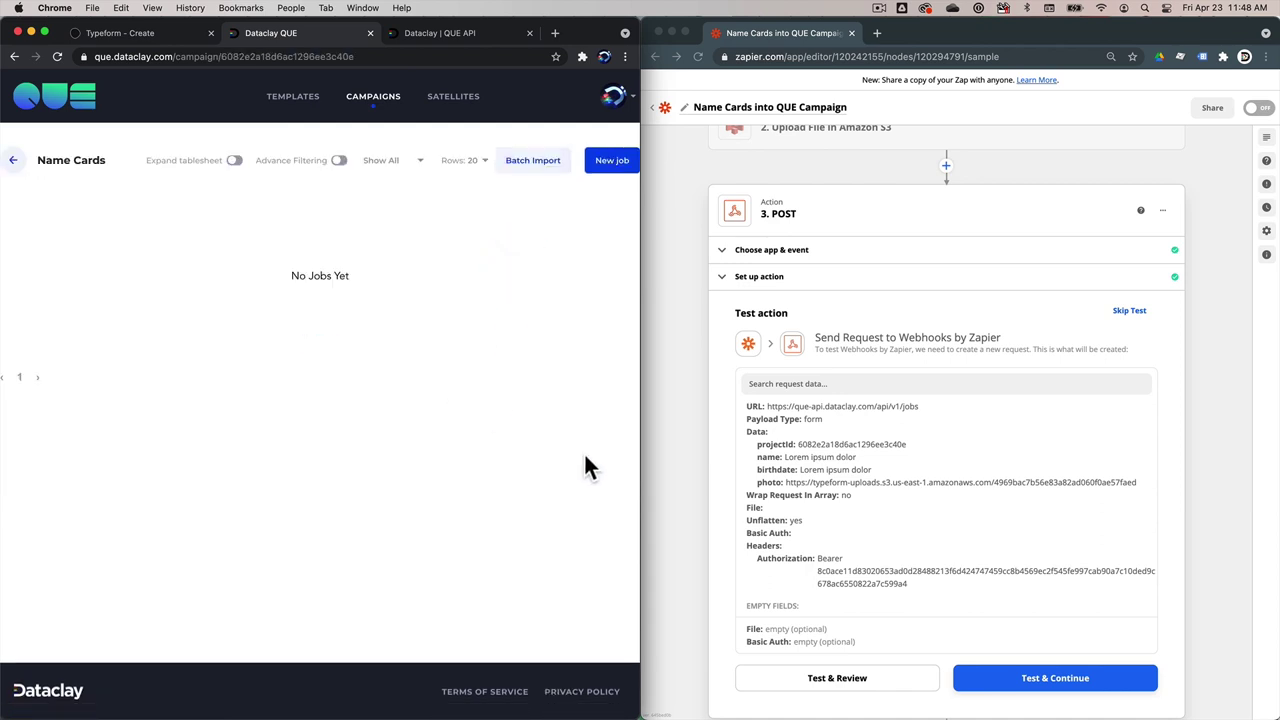
Step: Run the POST step test to create a Name Cards job in QUE
click(1190, 603)
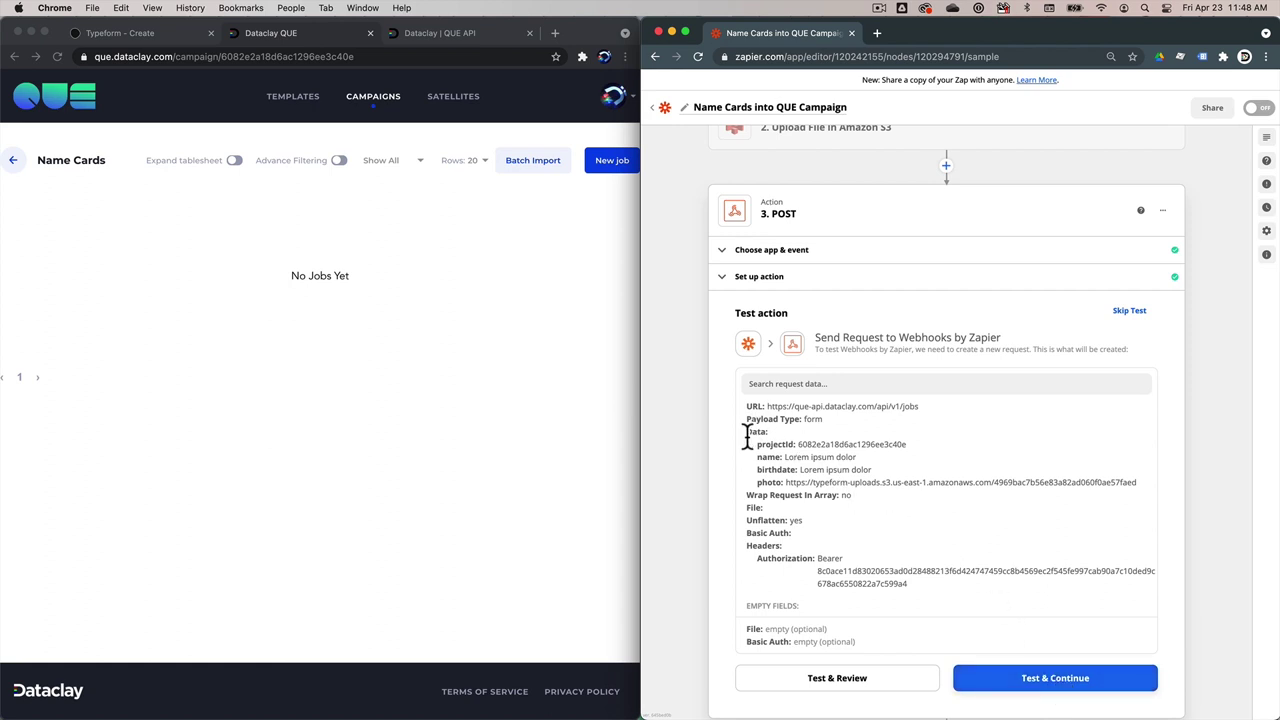
click(1130, 483)
click(1055, 679)
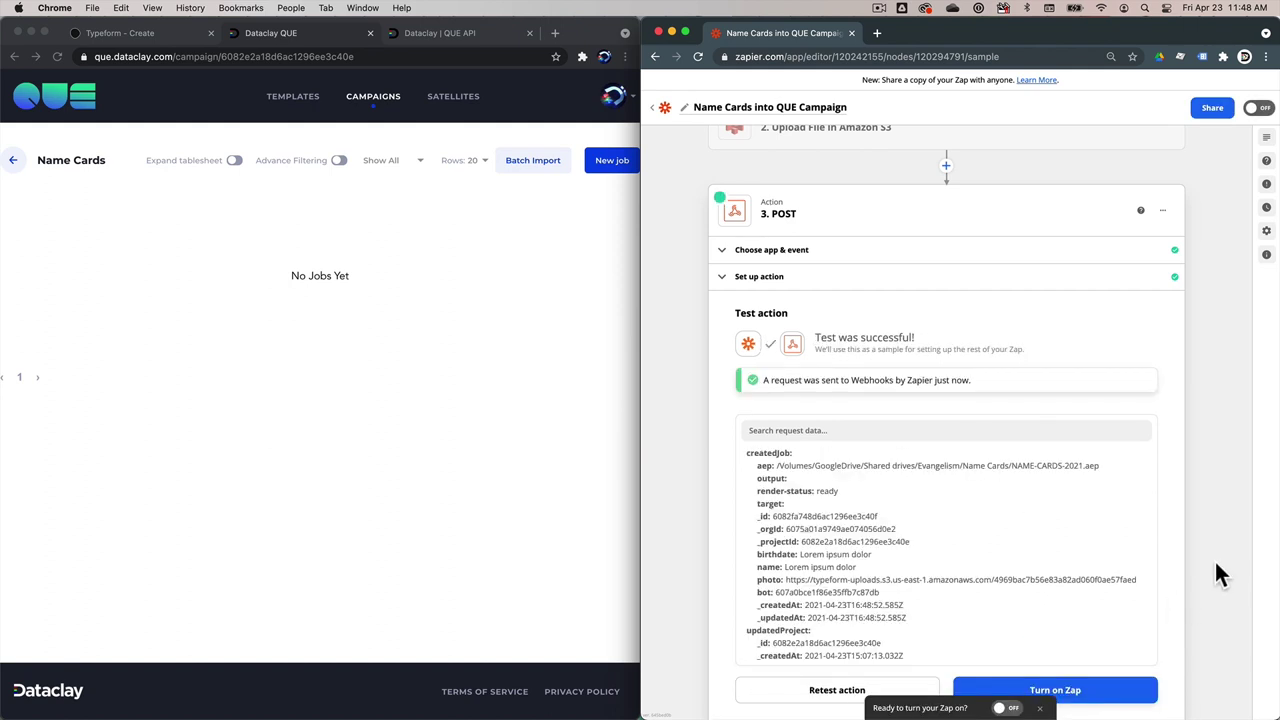
click(445, 399)
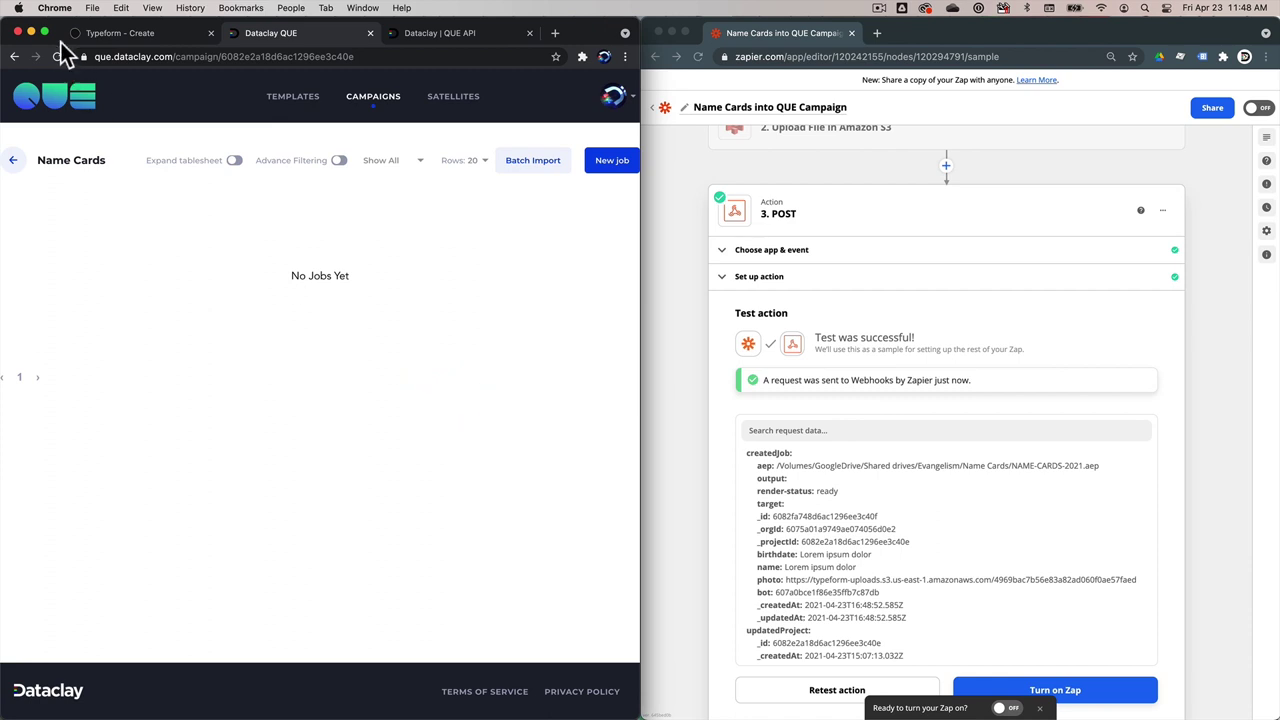
click(57, 56)
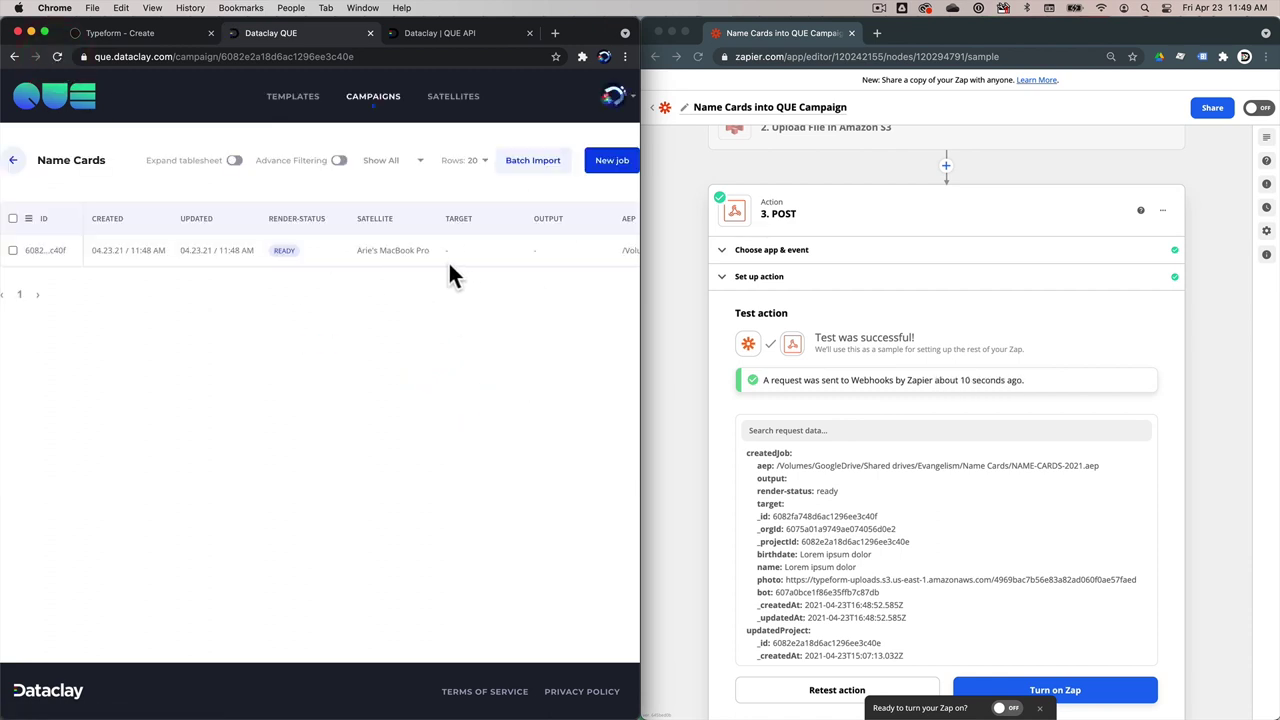
scroll(486, 264, right, 3)
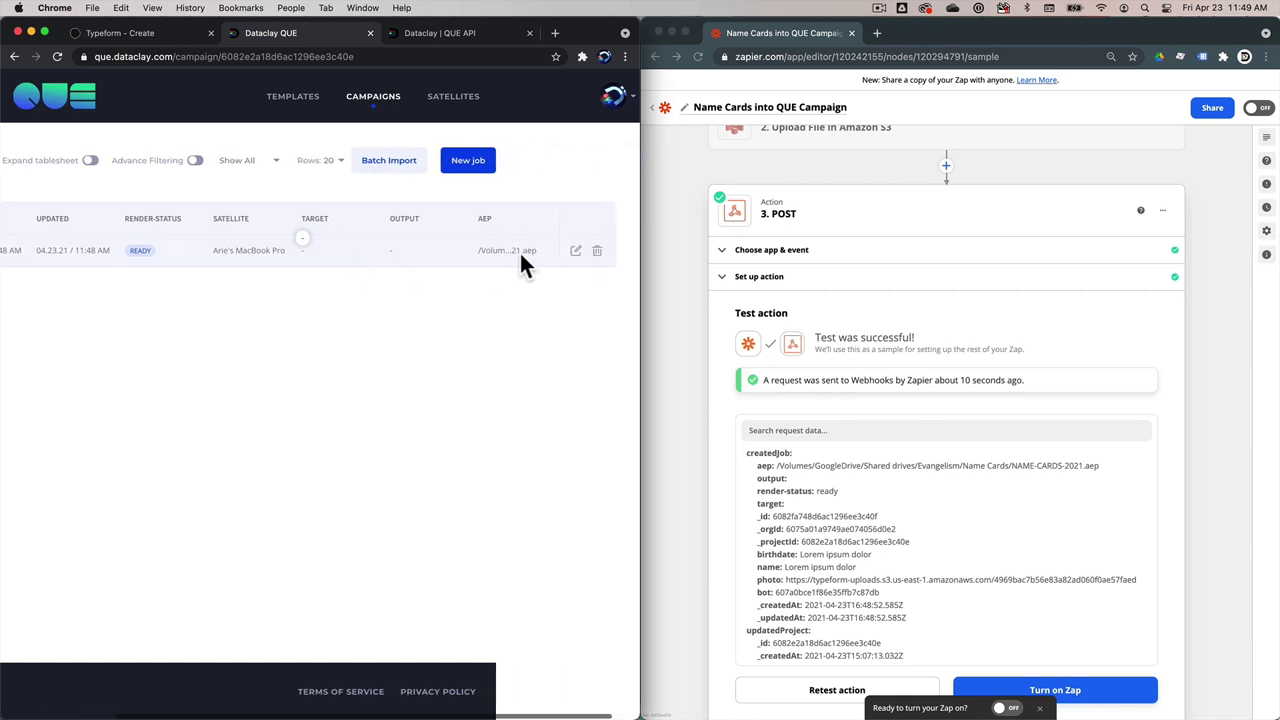
click(560, 250)
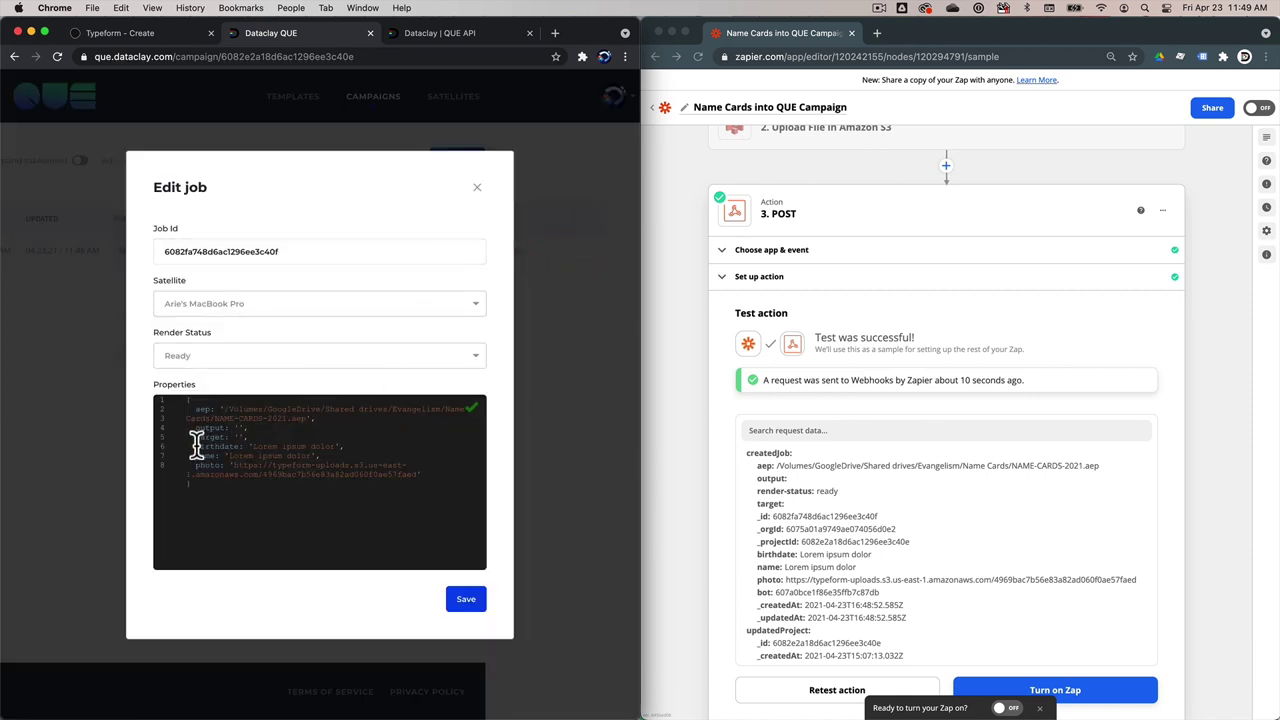
drag(194, 443, 223, 463)
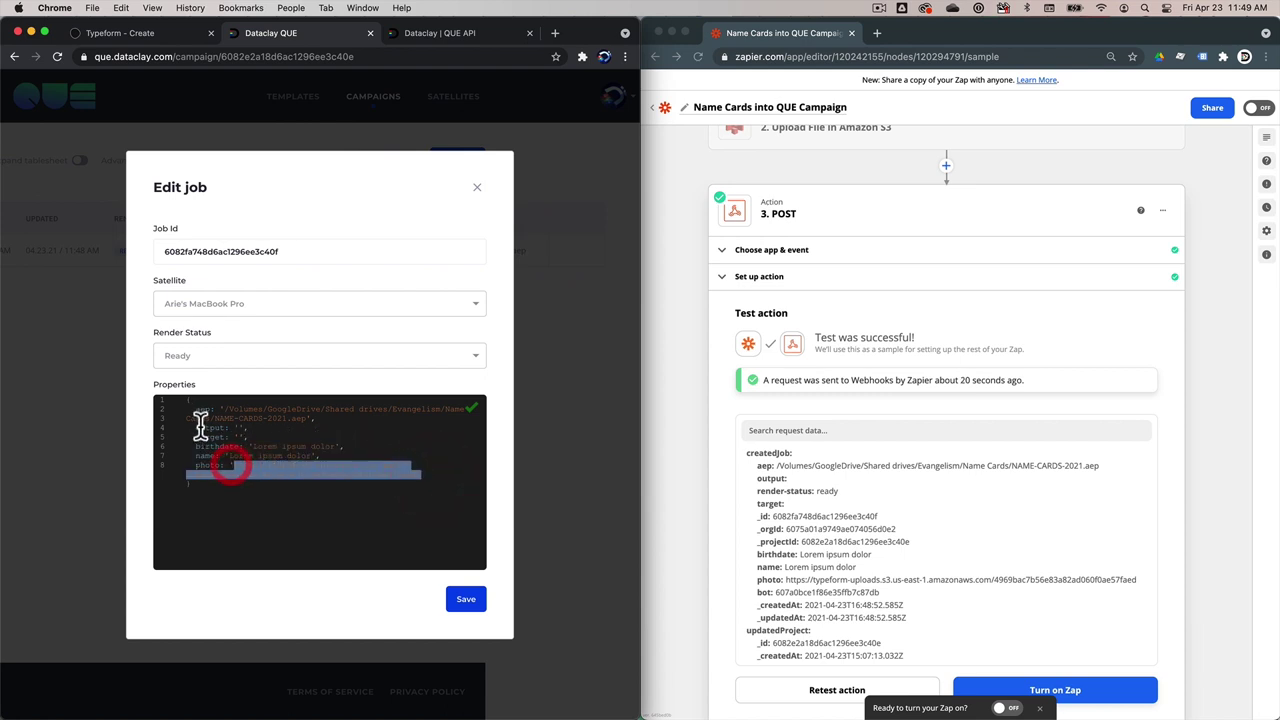
drag(191, 408, 323, 423)
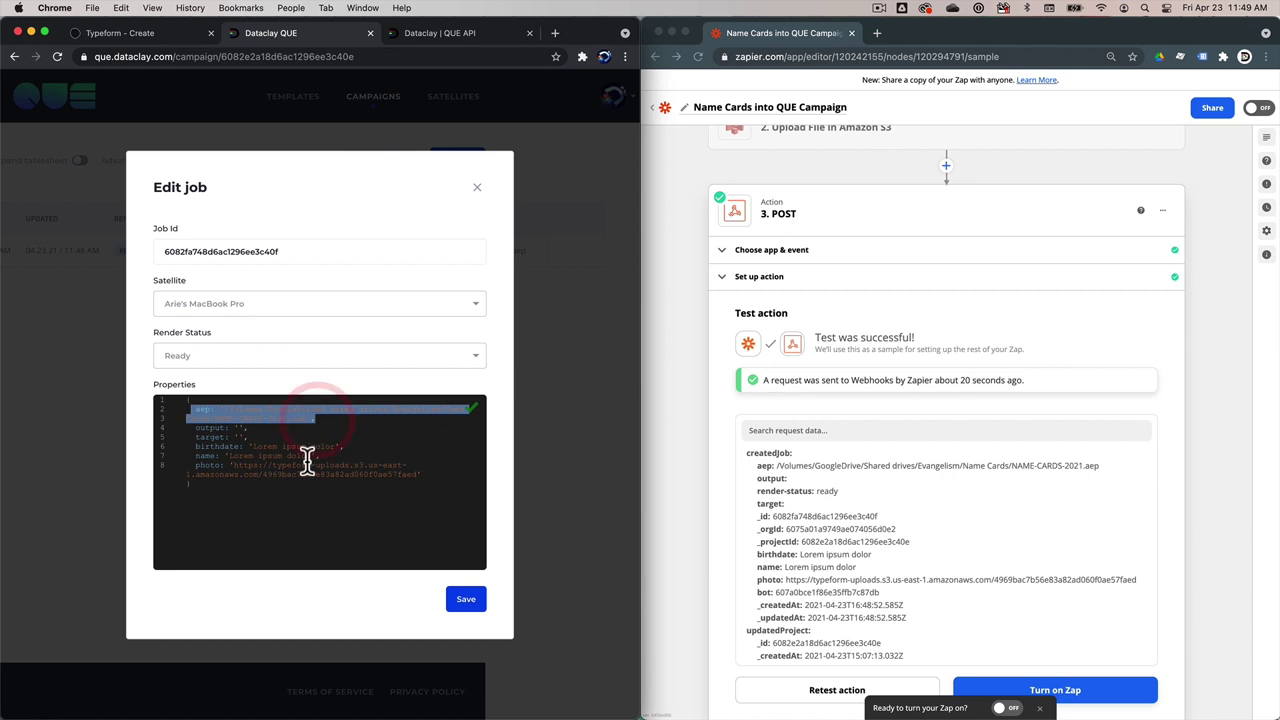
click(171, 251)
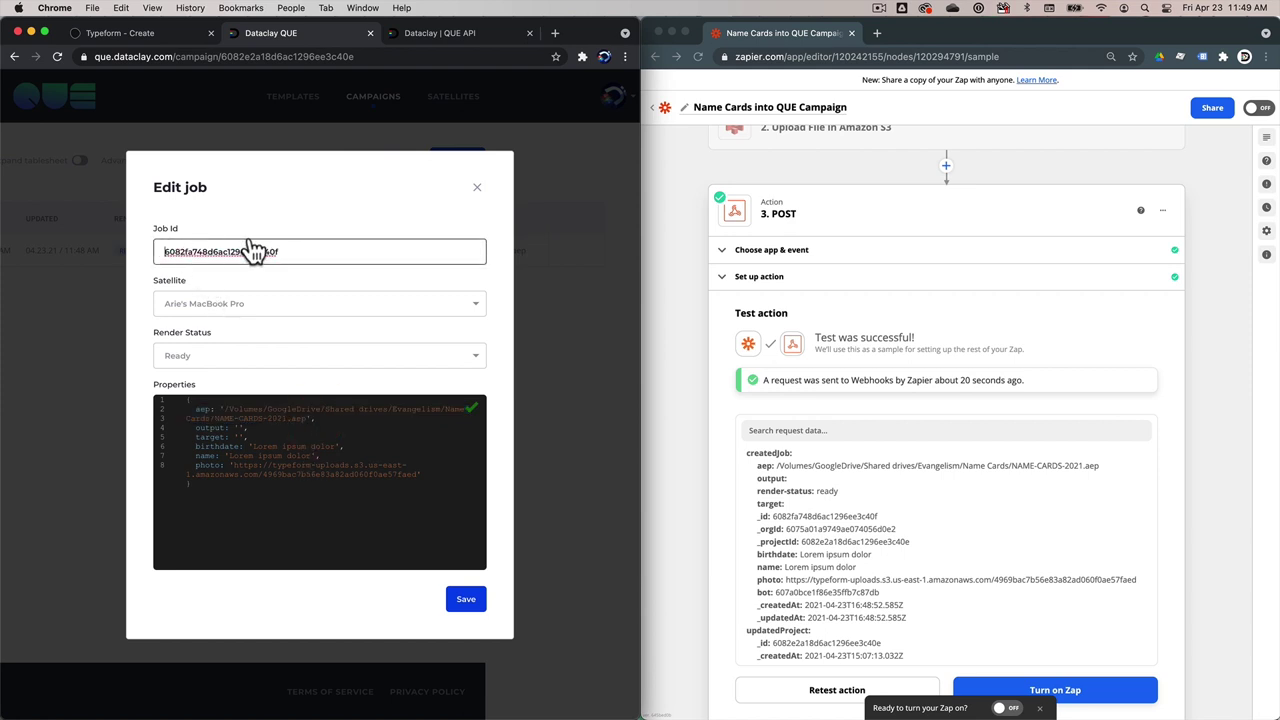
click(477, 188)
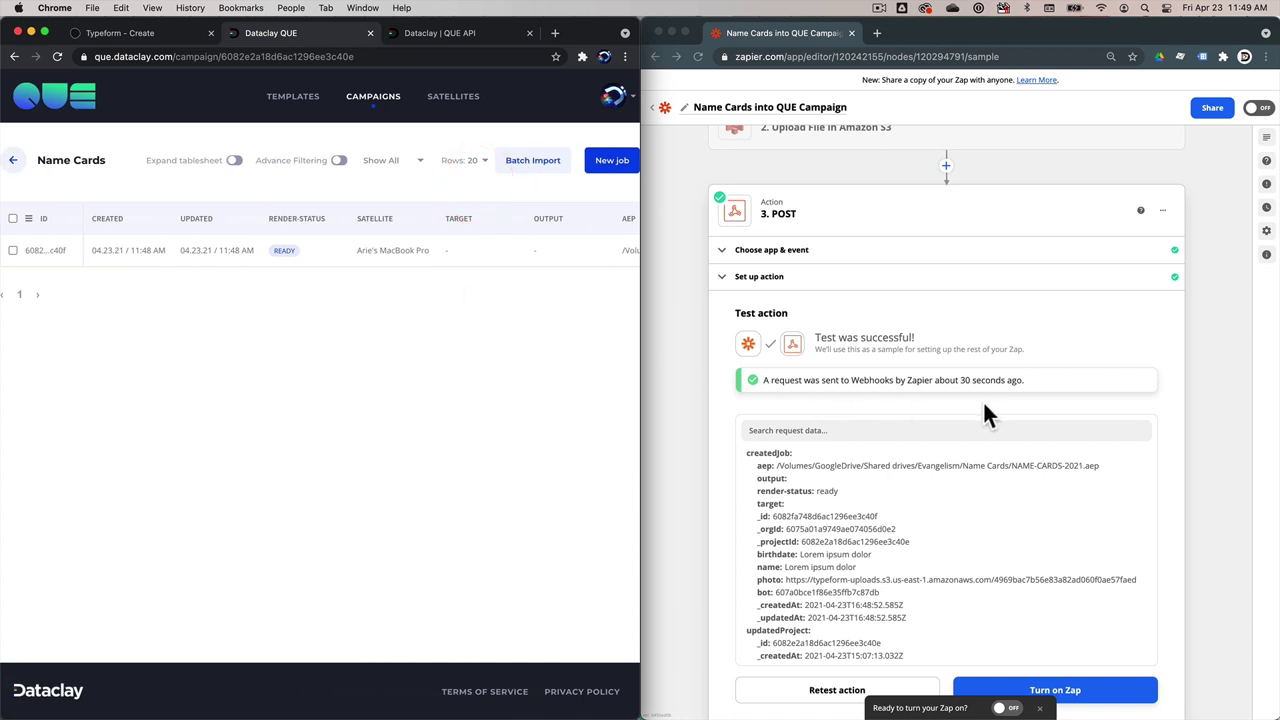
Step: Switch the Name Cards Zap ON, dismiss the notice, and move the Typeform editor into the right window
click(1218, 377)
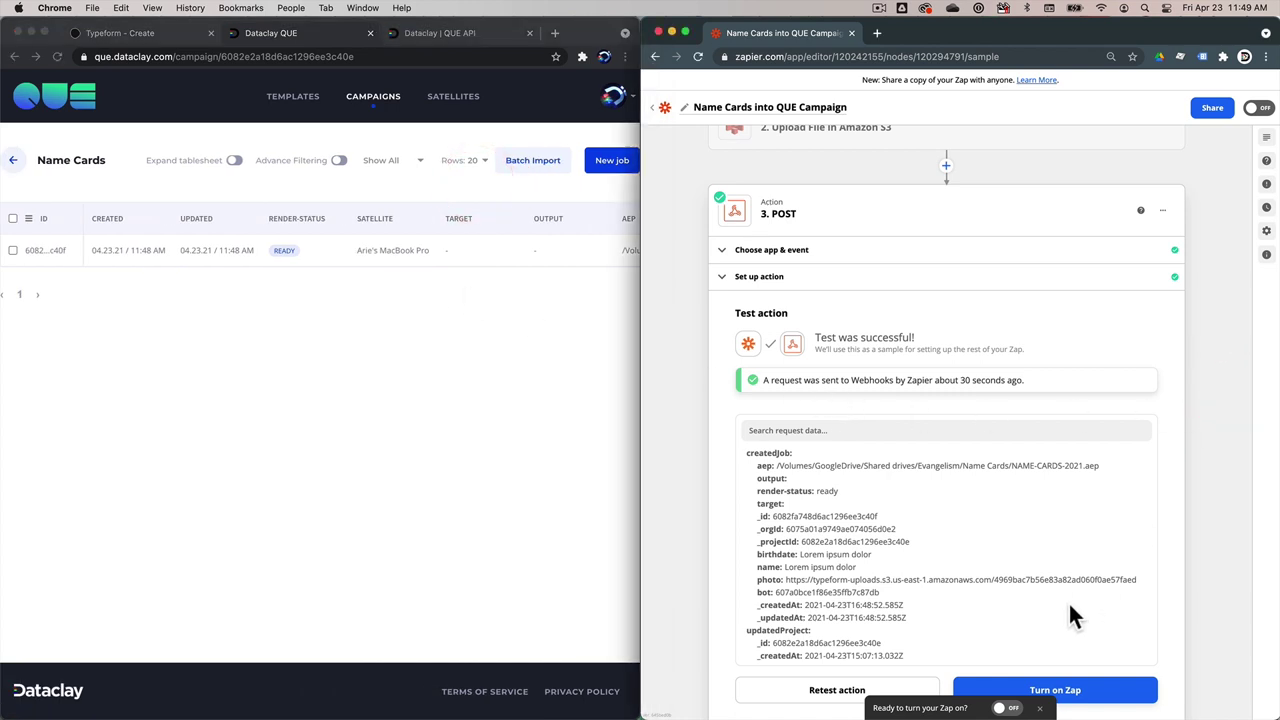
scroll(1131, 615, down, 2)
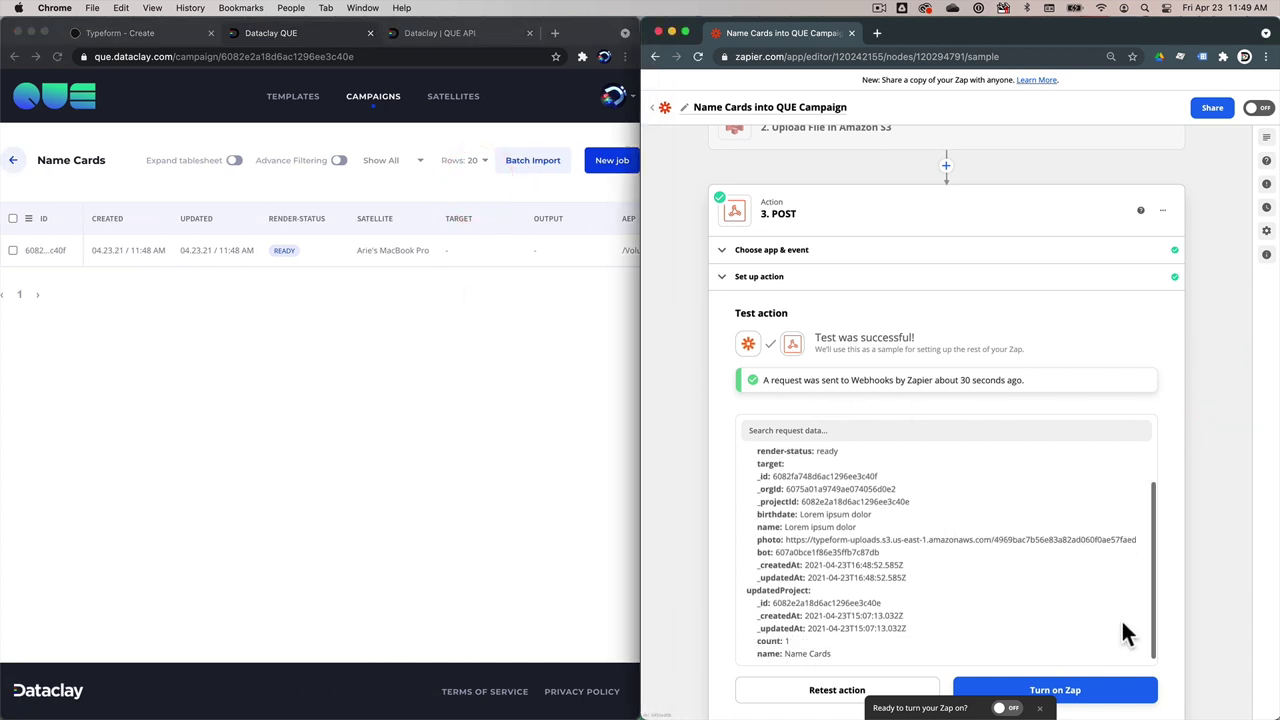
click(993, 707)
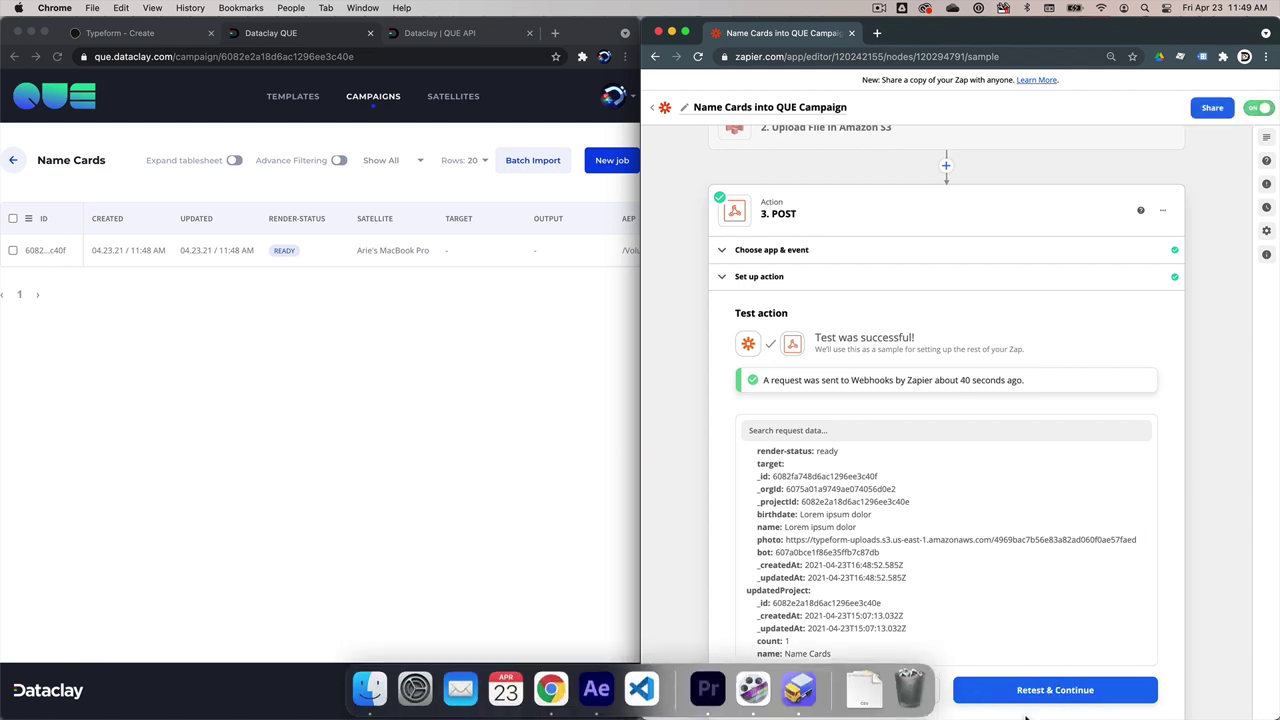
click(680, 213)
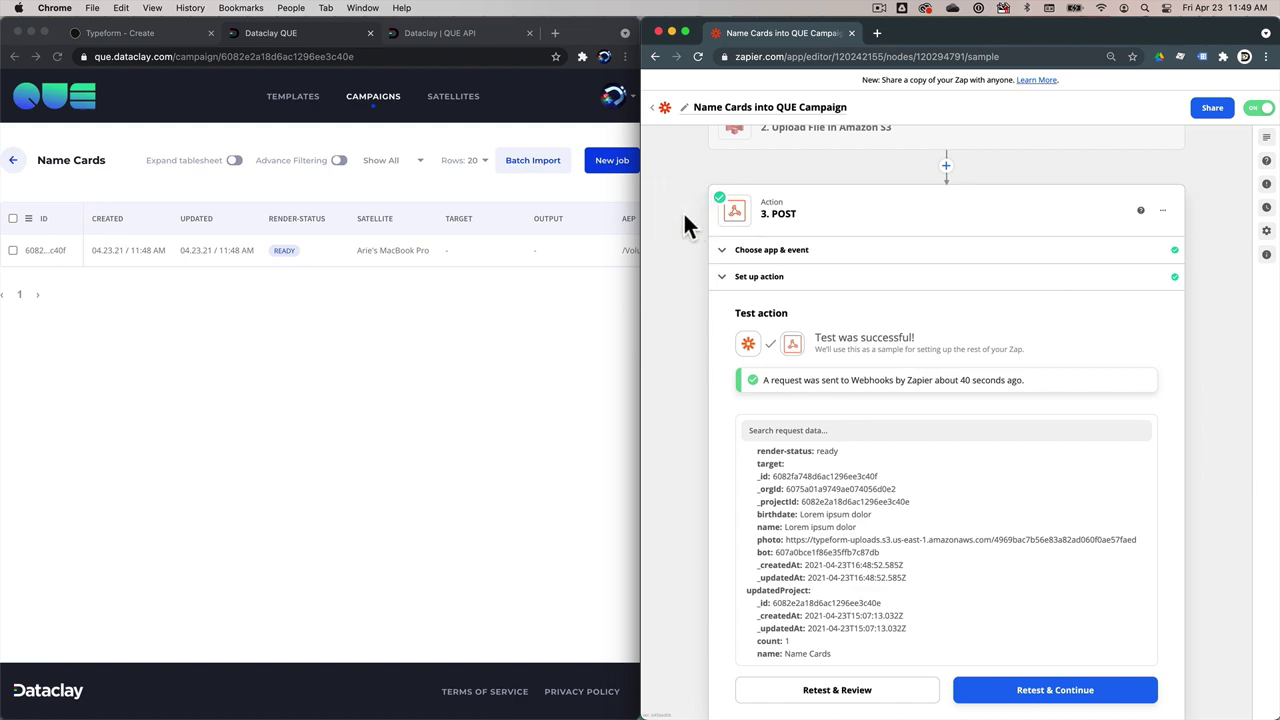
drag(130, 35, 918, 38)
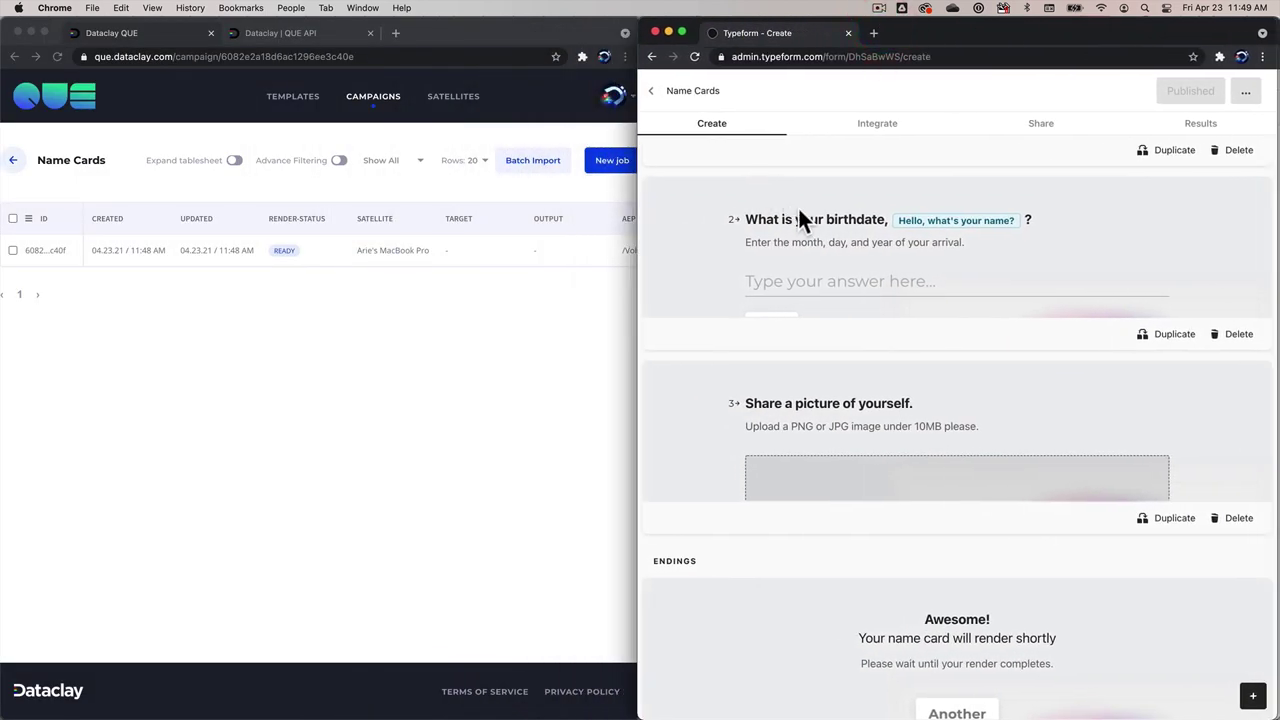
Step: Copy the Name Cards form's share link and load the live form in a new tab
click(1245, 91)
click(994, 162)
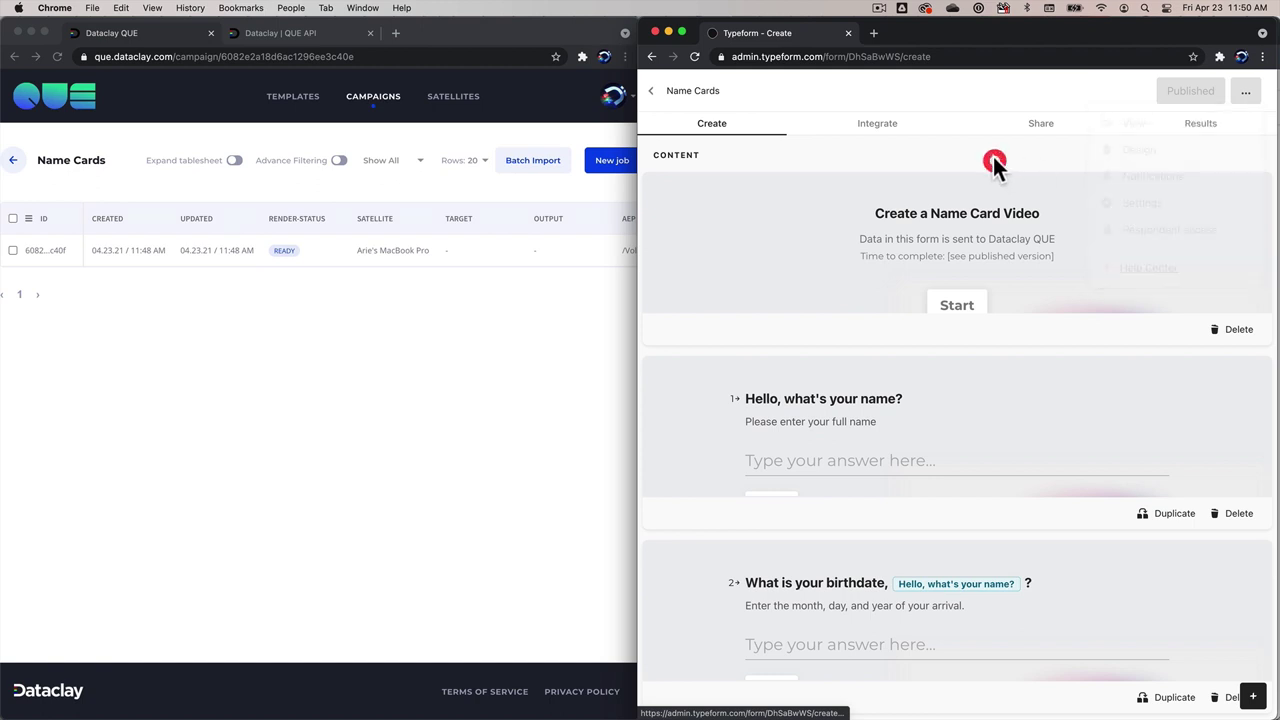
click(1027, 130)
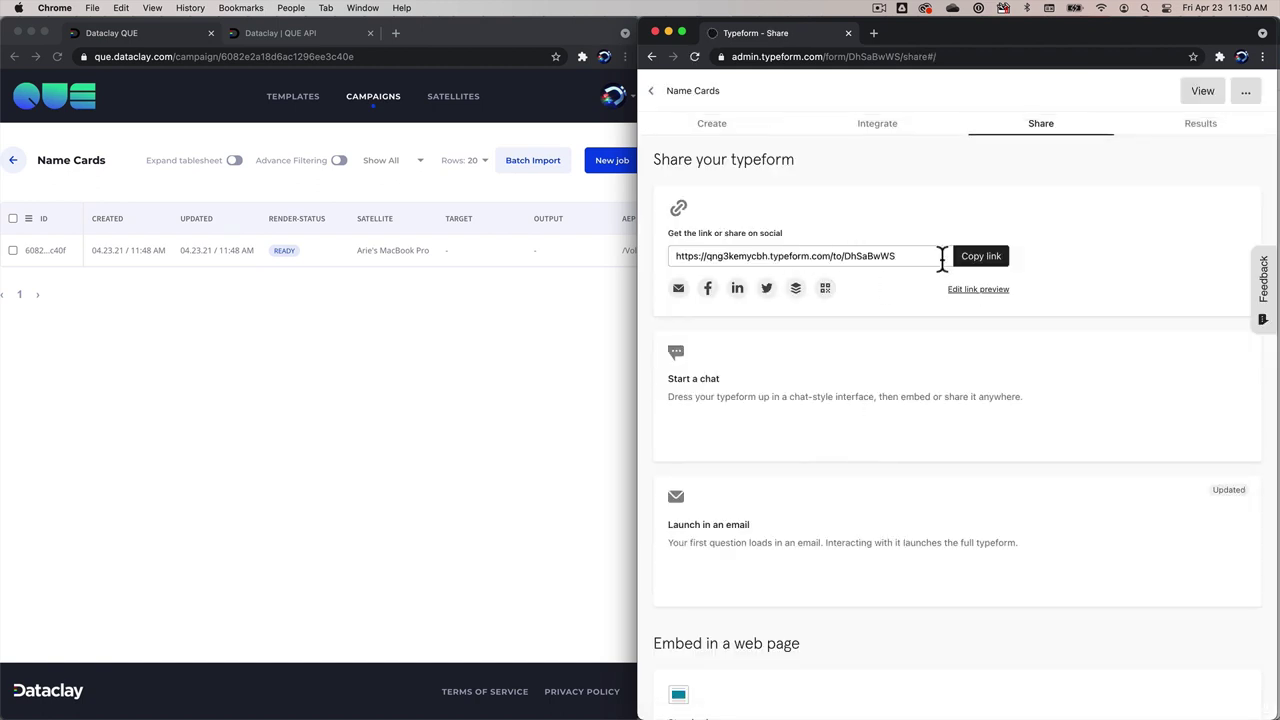
click(975, 256)
click(874, 34)
key(super+v)
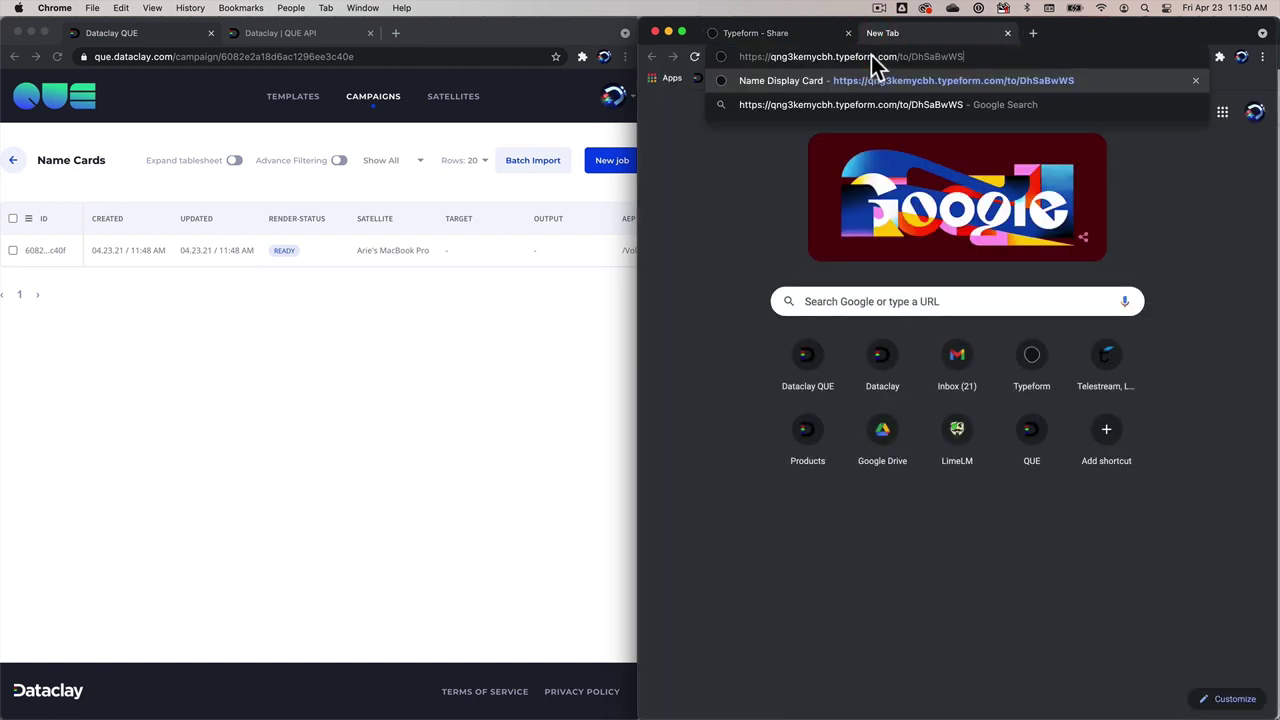
key(Return)
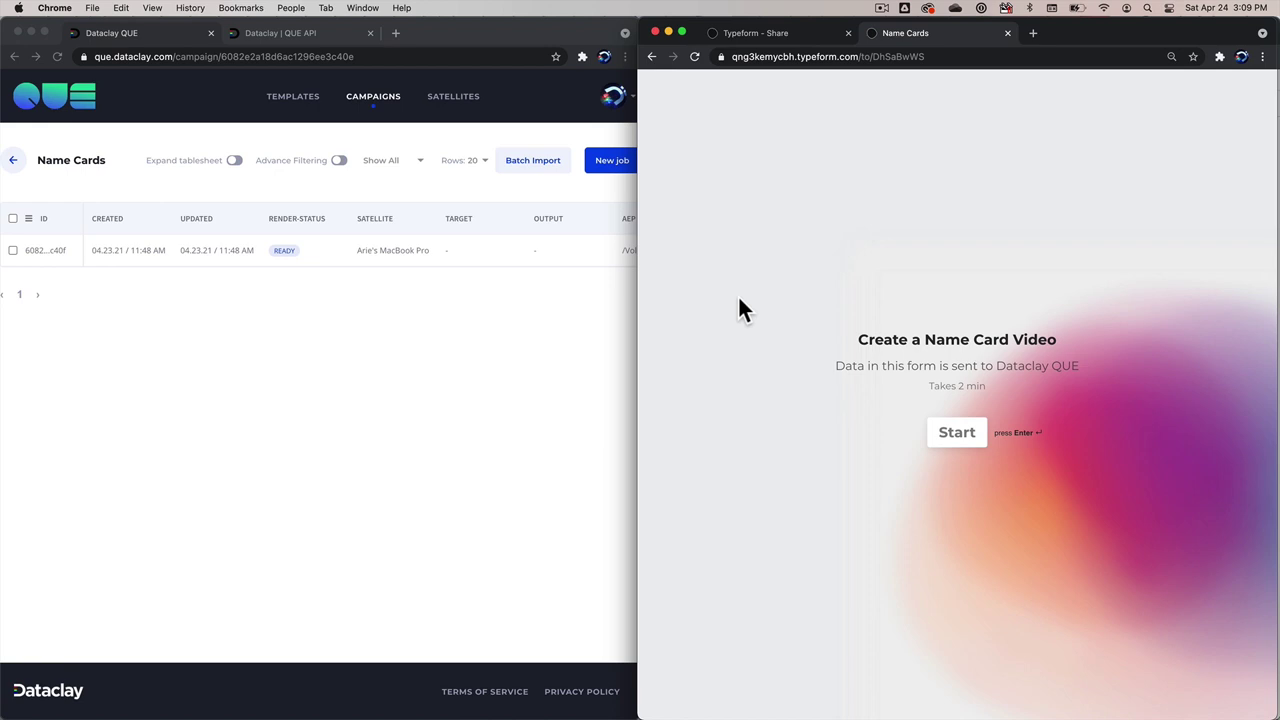
Step: Start the form and answer with a full name and the birthdate July 10, 1856
click(945, 432)
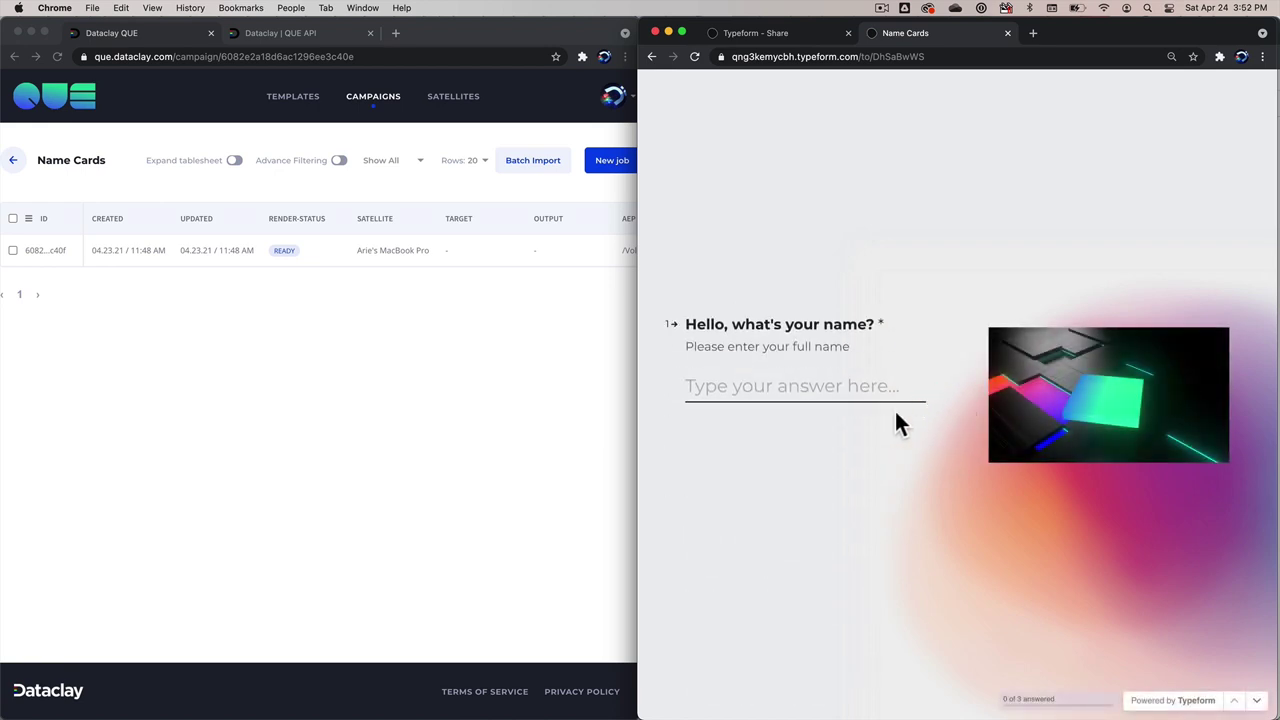
text(Nikola Tesla)
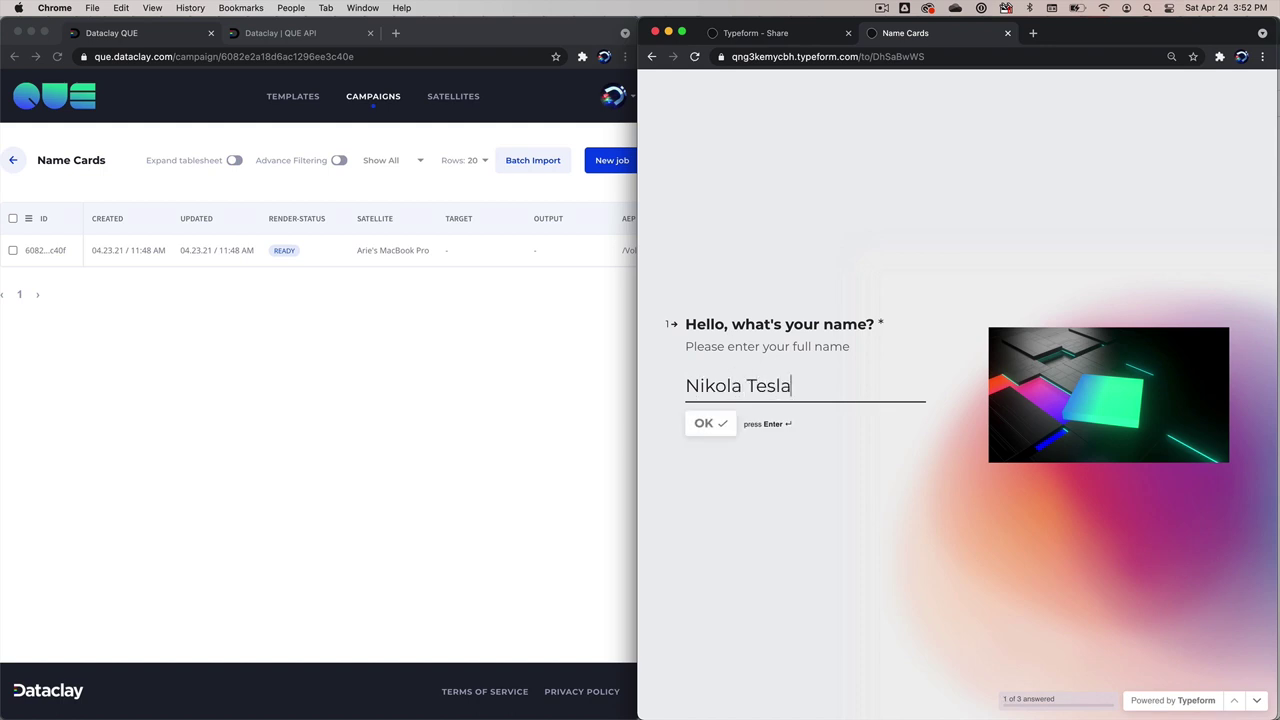
key(Return)
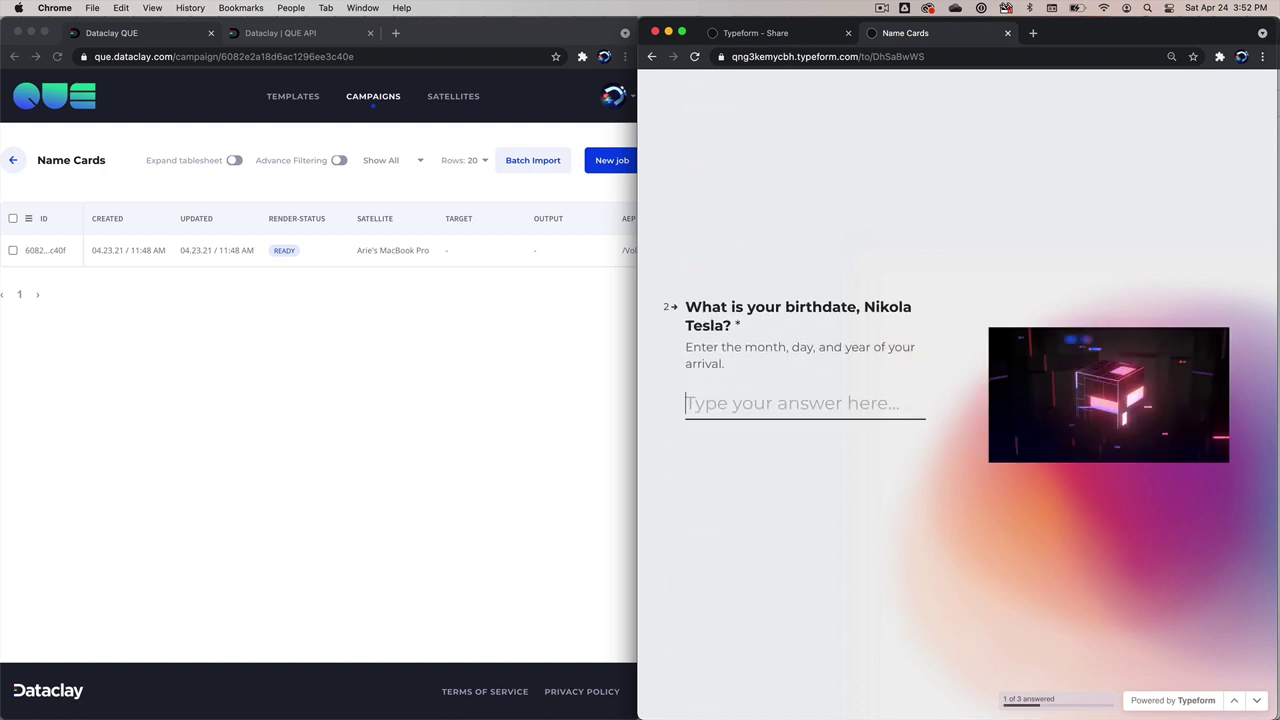
text(July )
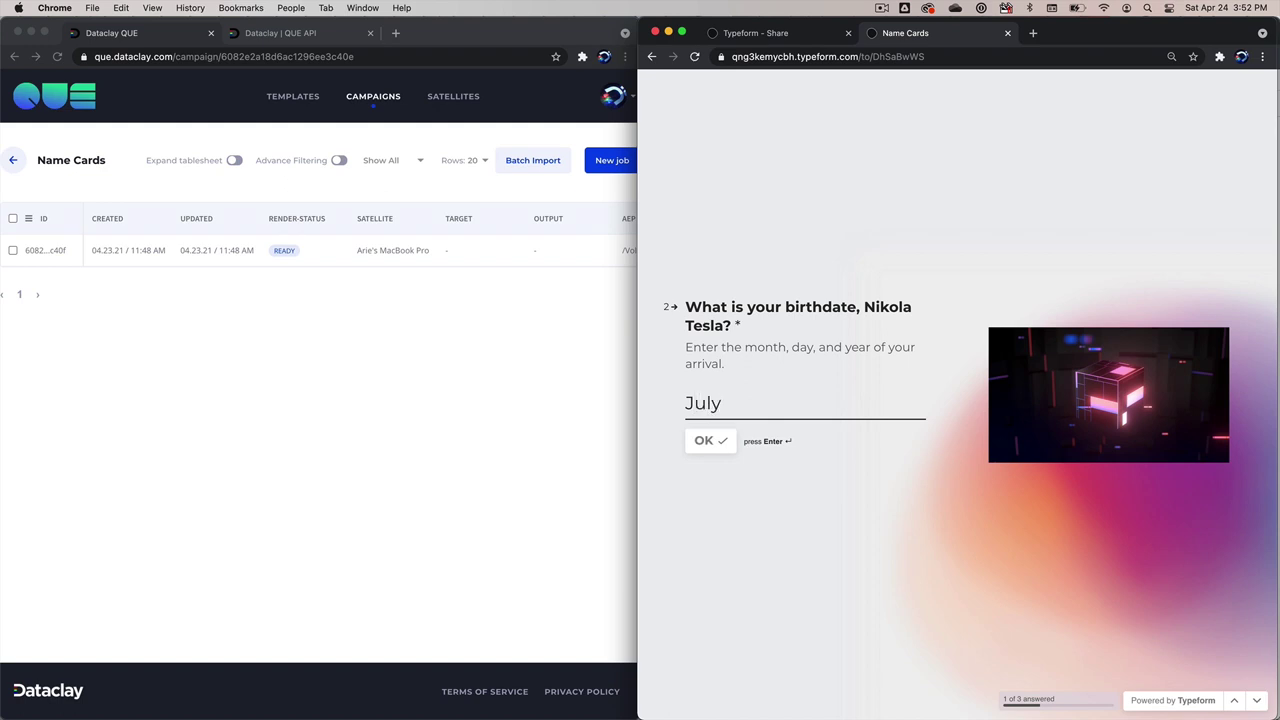
text(10, 1856)
key(Return)
Step: Upload the portrait photo from Finder and submit the form
key(super+Tab)
key(super+Tab)
key(super+Tab)
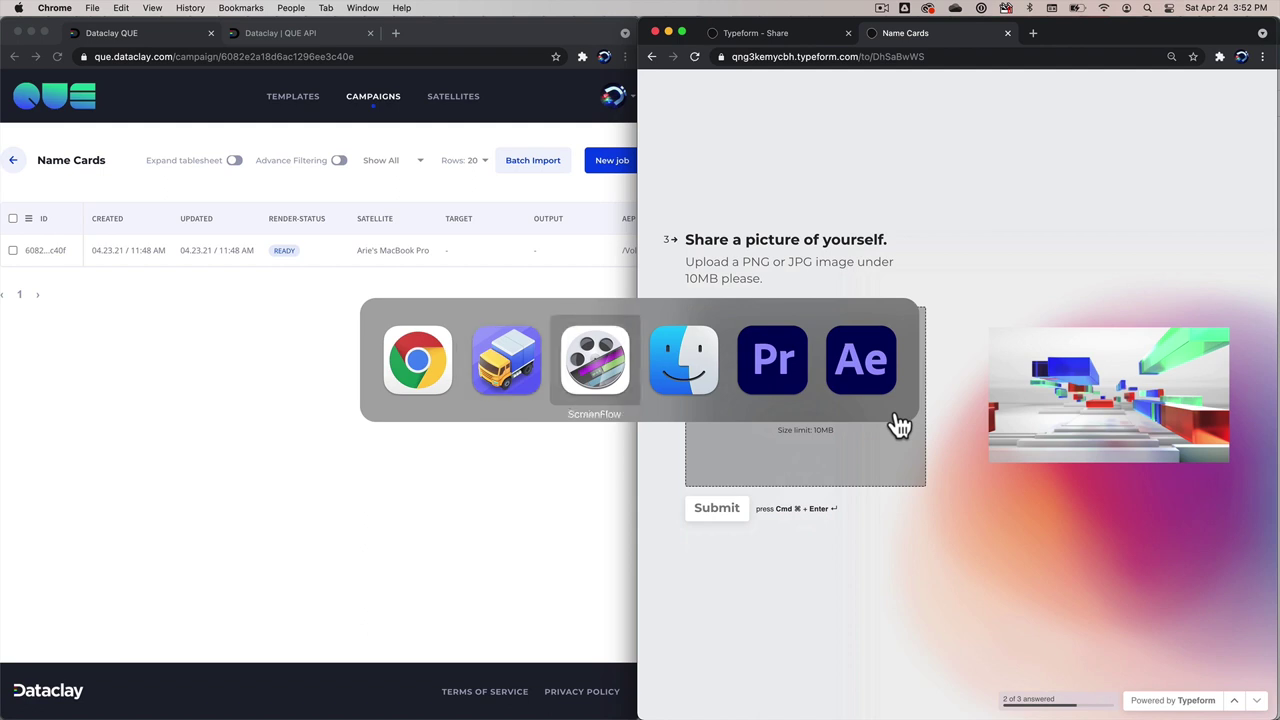
drag(602, 334, 800, 452)
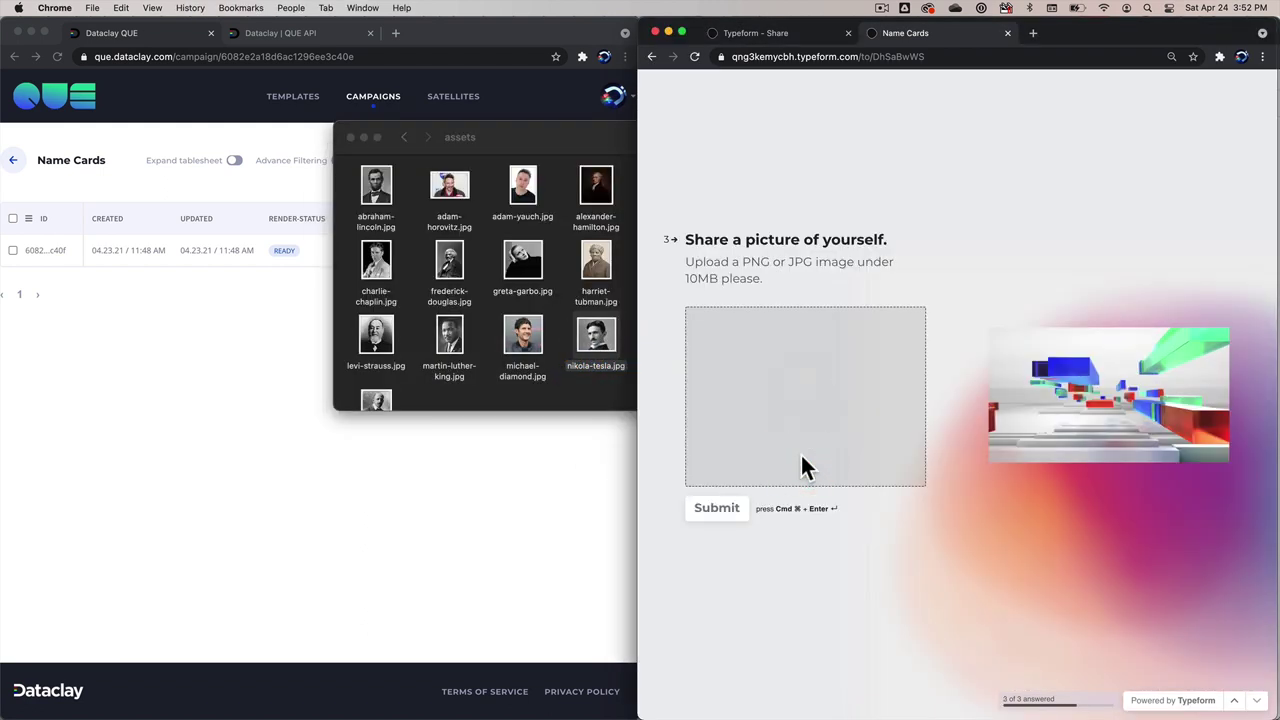
click(804, 523)
click(740, 512)
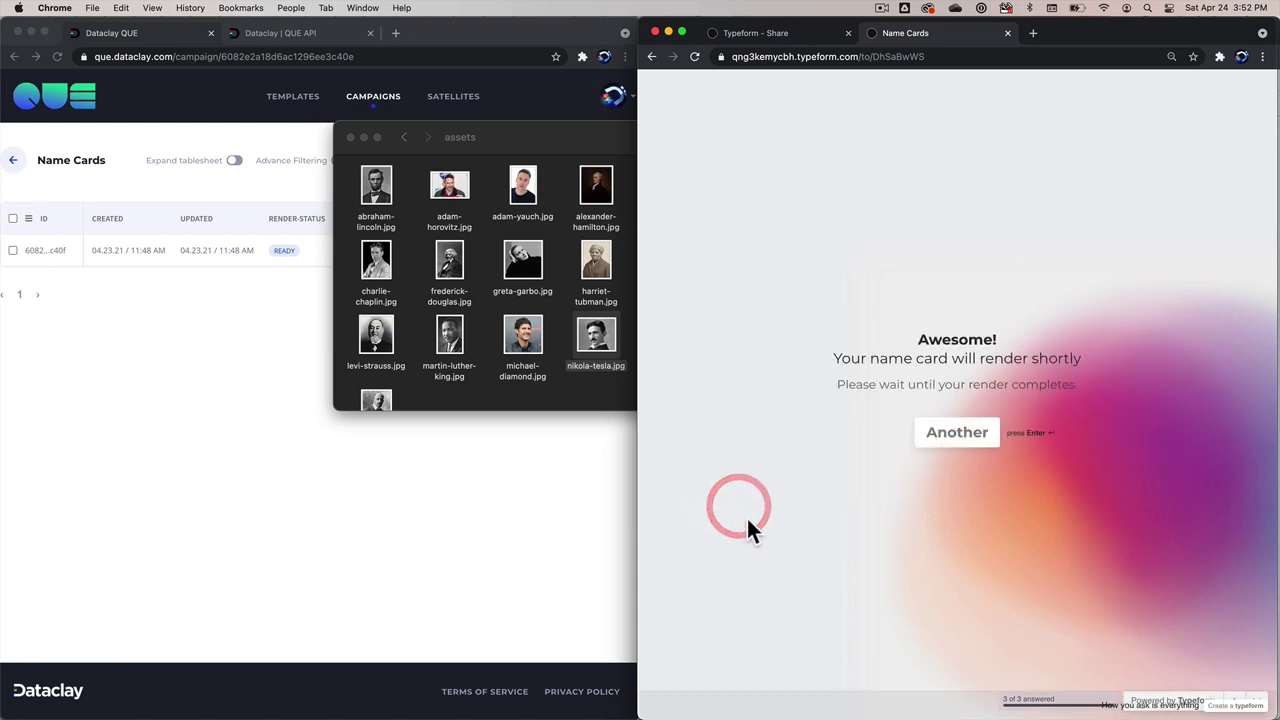
click(467, 478)
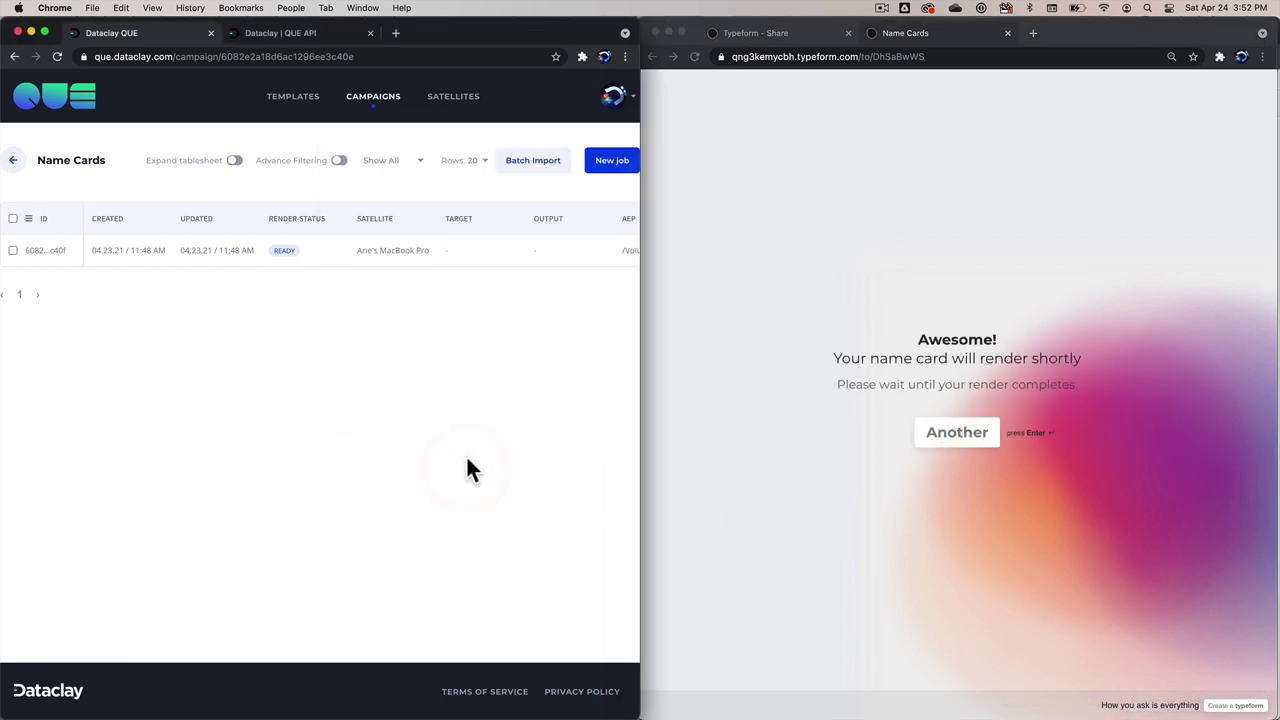
Step: Reload the campaign's job list and open the newly submitted job for editing
click(58, 56)
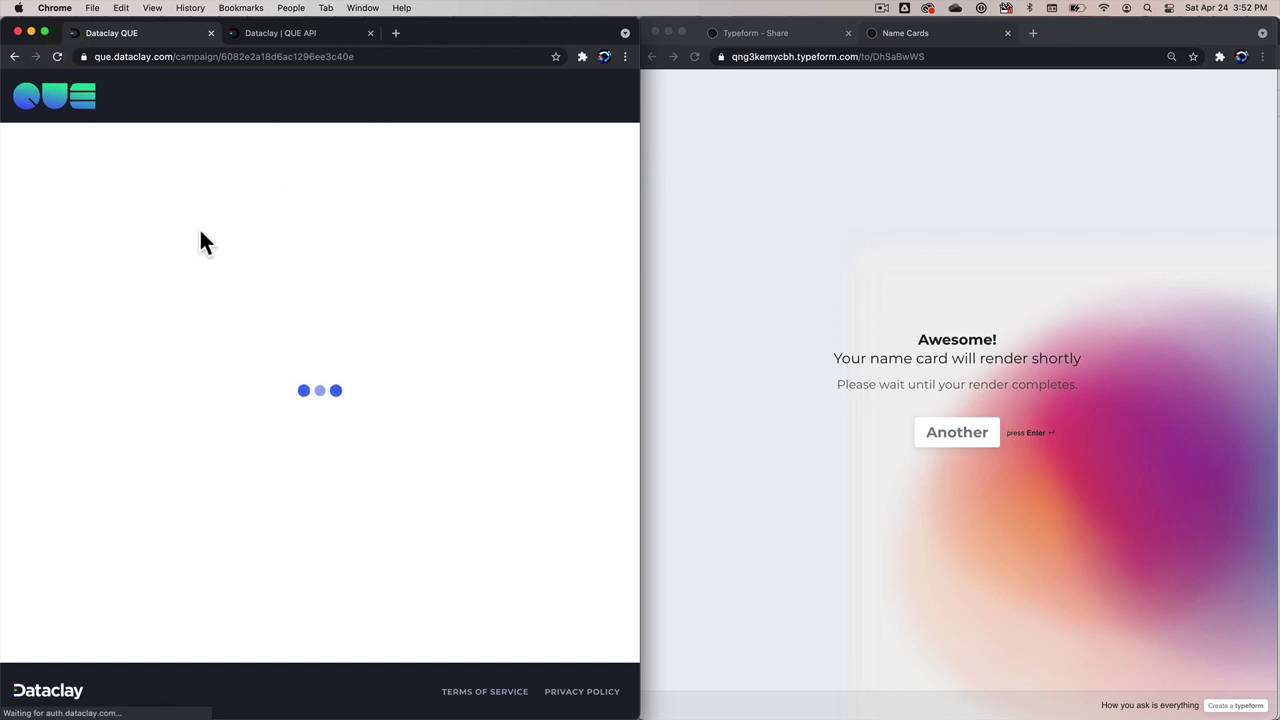
scroll(200, 243, right, 2)
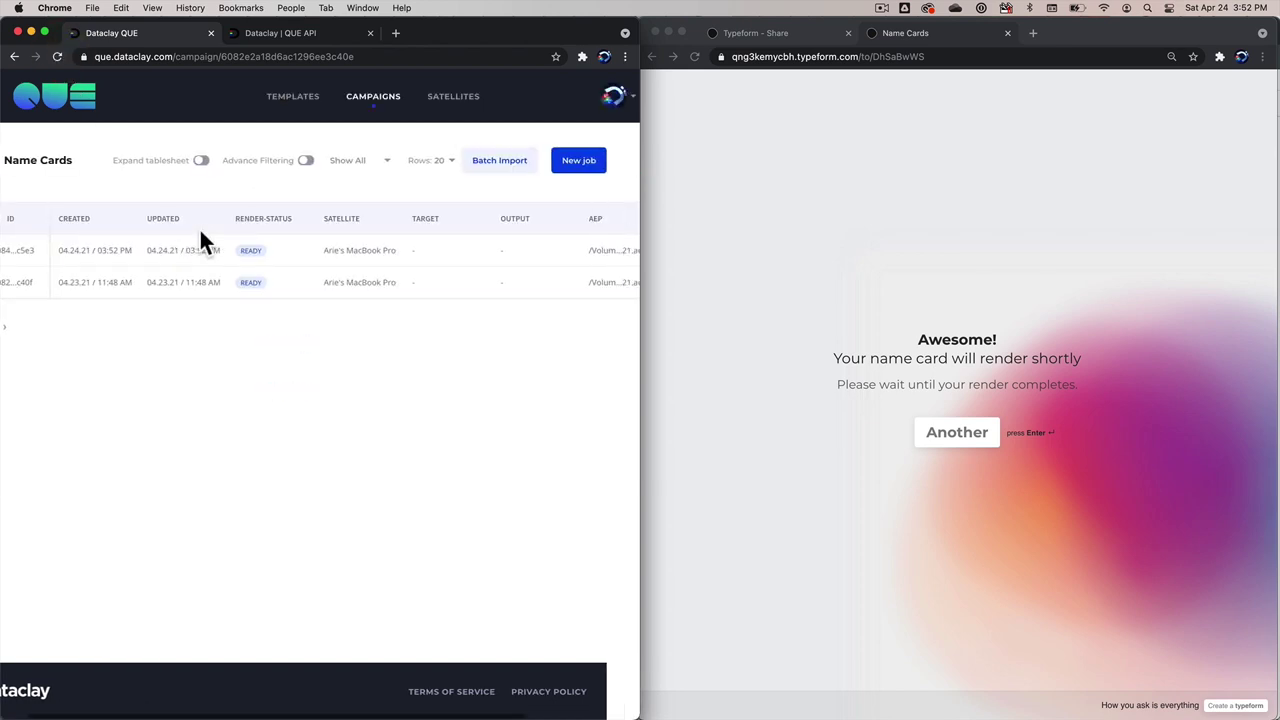
scroll(200, 243, left, 2)
click(231, 163)
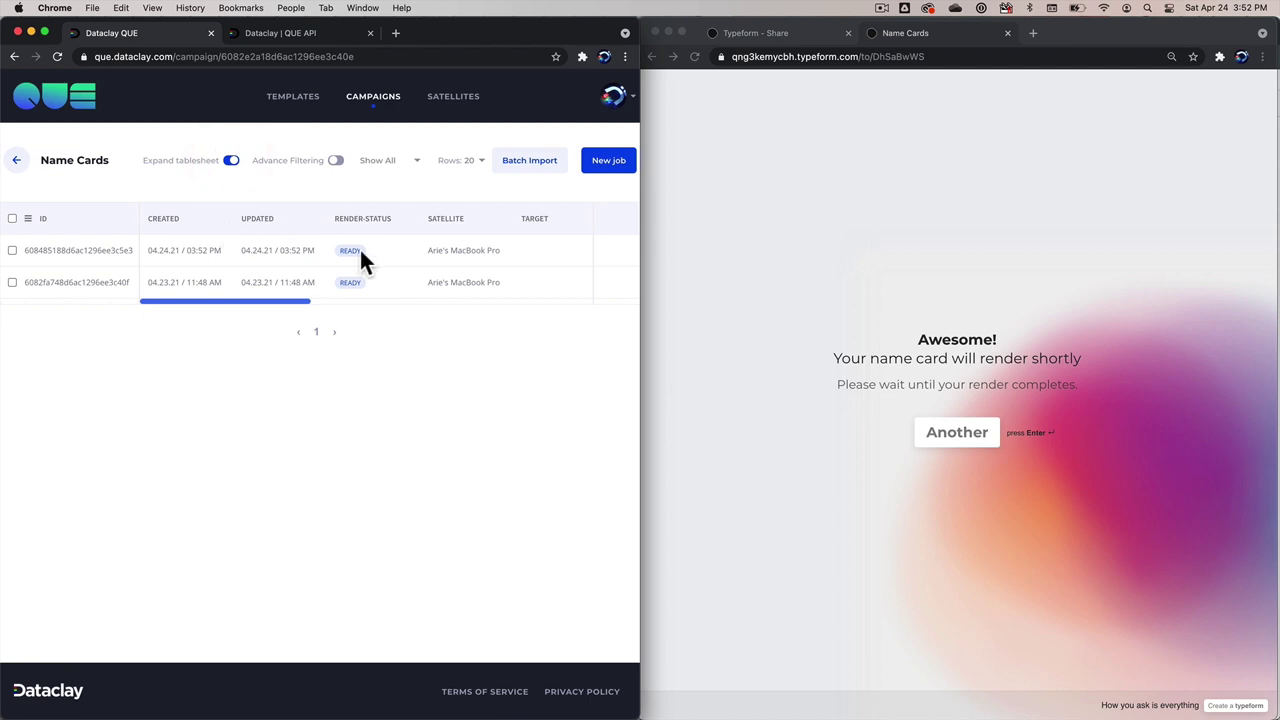
scroll(578, 250, right, 4)
click(609, 251)
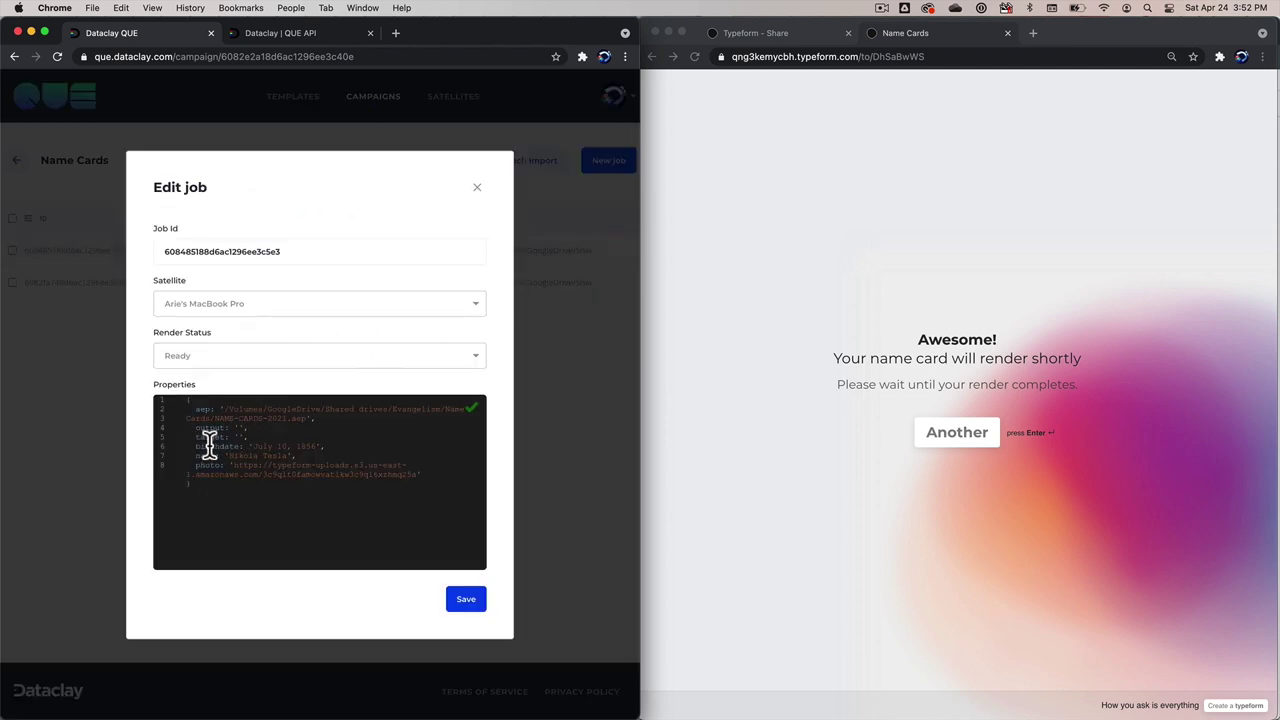
Step: Review the job's submitted birthdate (July 10, 1856), name and empty output values
drag(247, 446, 324, 447)
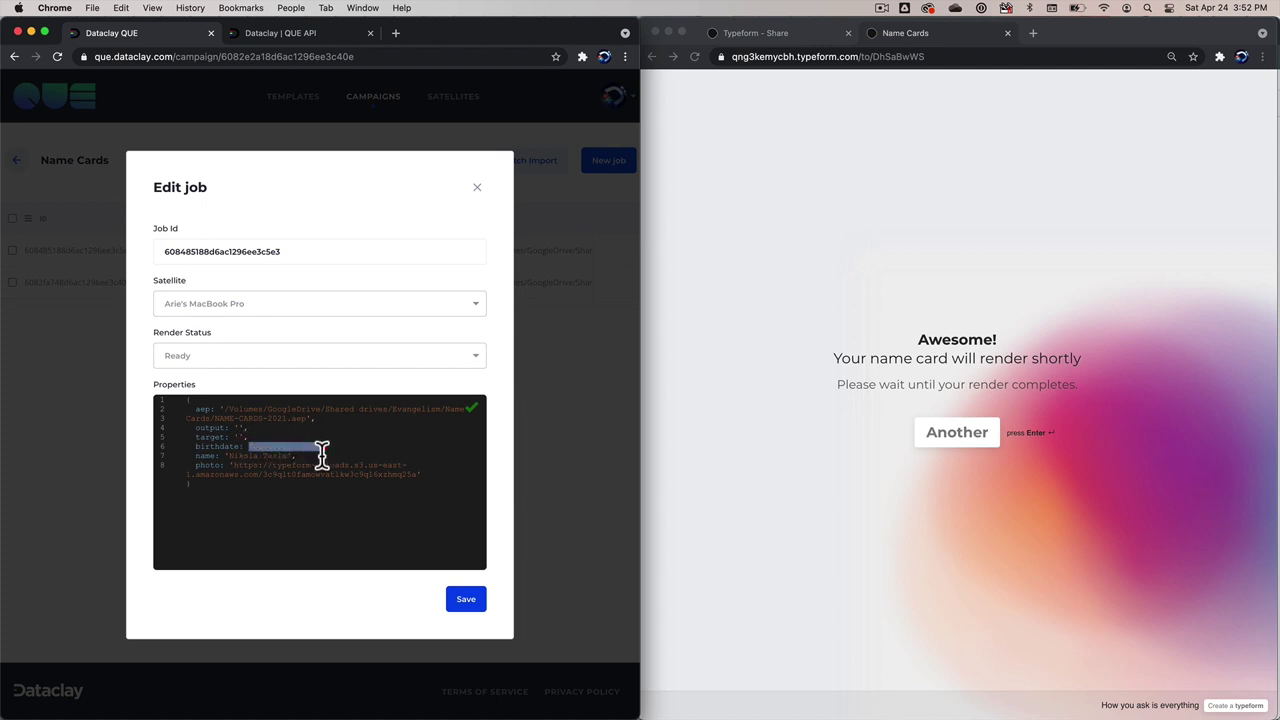
drag(228, 455, 403, 472)
click(357, 466)
click(416, 473)
double_click(237, 428)
click(416, 471)
Step: Paste the S3 upload link into the job's photo URL and verify it
mouse_move(234, 469)
mouse_down()
mouse_move(419, 475)
mouse_move(232, 464)
mouse_up()
key(super+v)
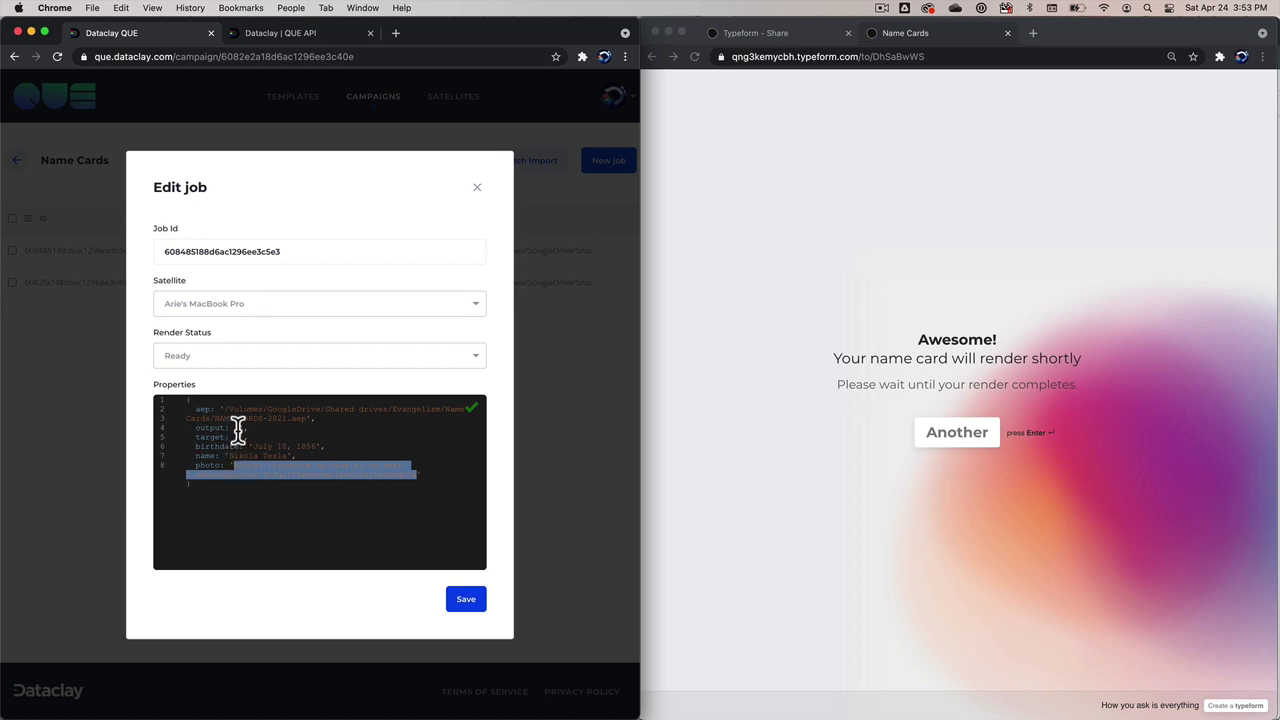
click(236, 424)
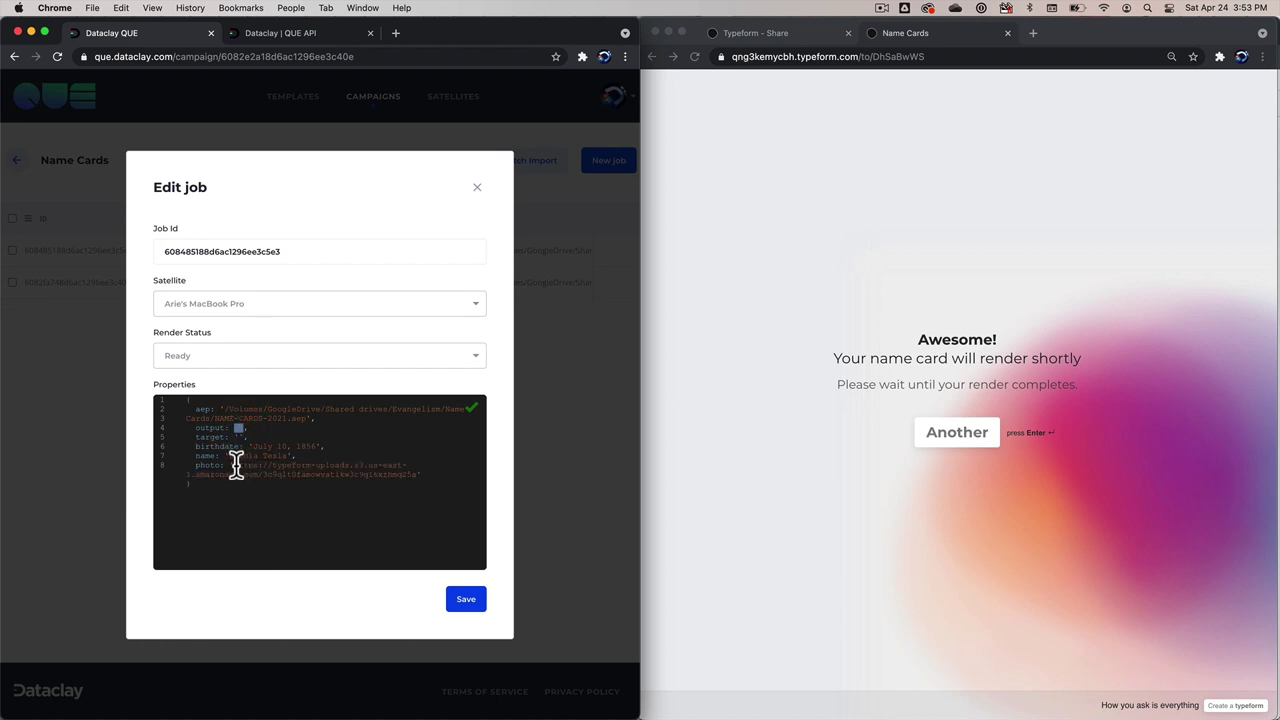
click(236, 465)
drag(266, 466, 414, 474)
click(417, 471)
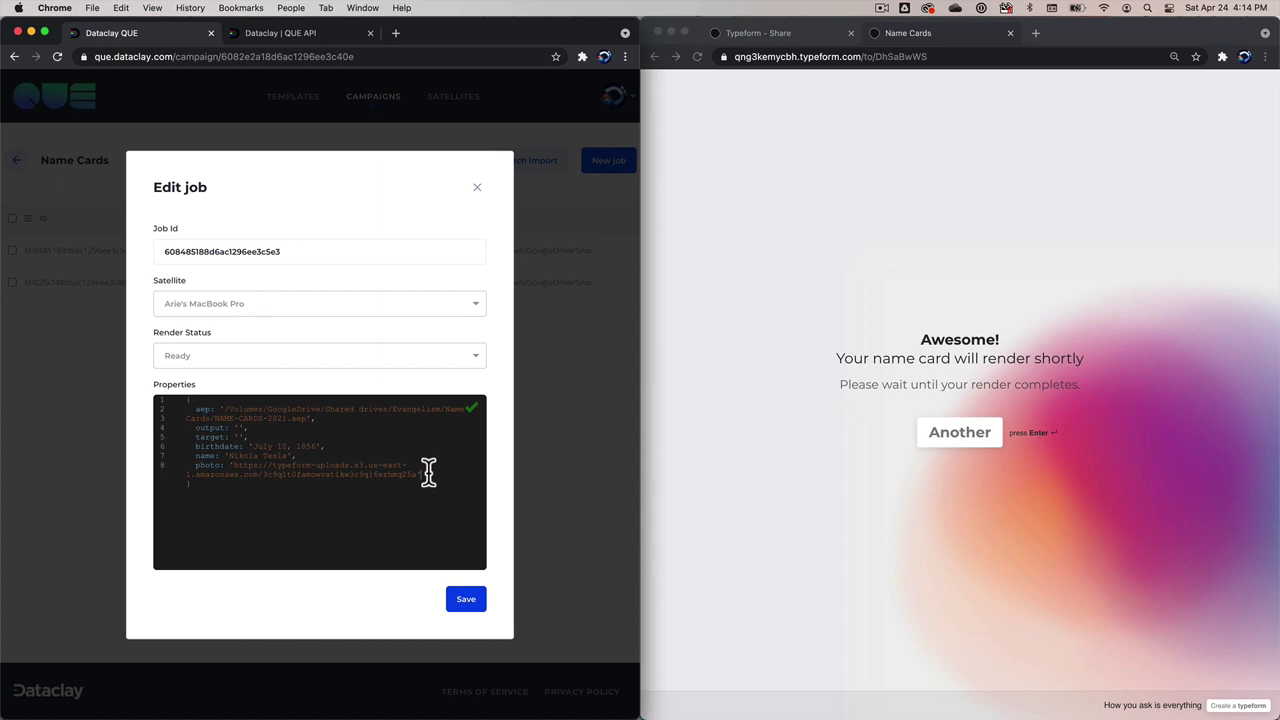
key(super+grave)
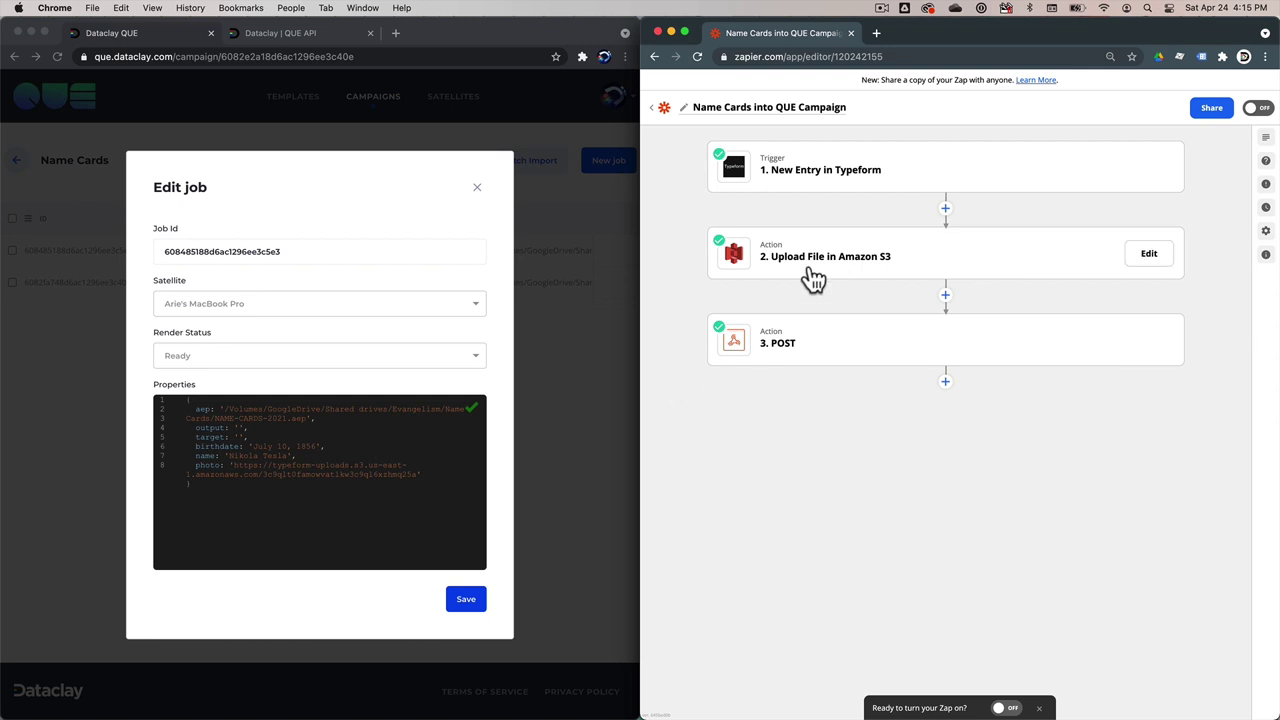
Step: In the Amazon S3 upload's Key field, type '.' right after the submission ID pill
click(918, 256)
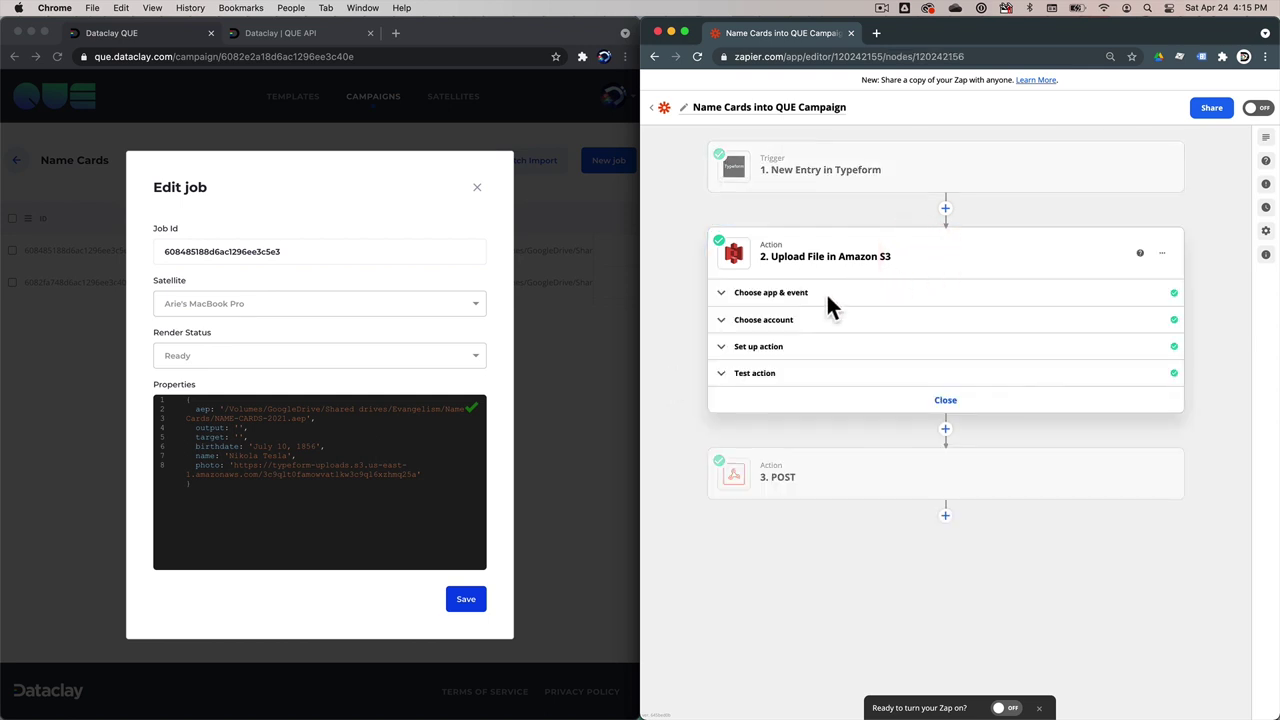
click(772, 352)
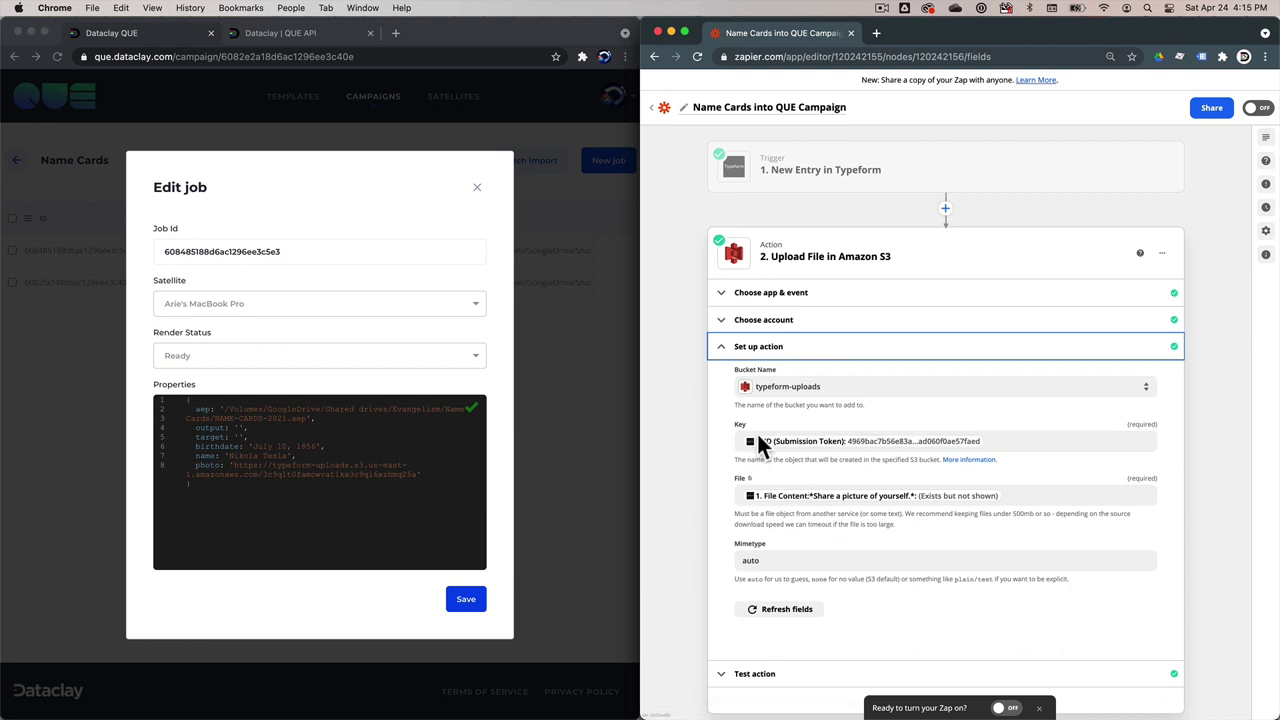
click(978, 447)
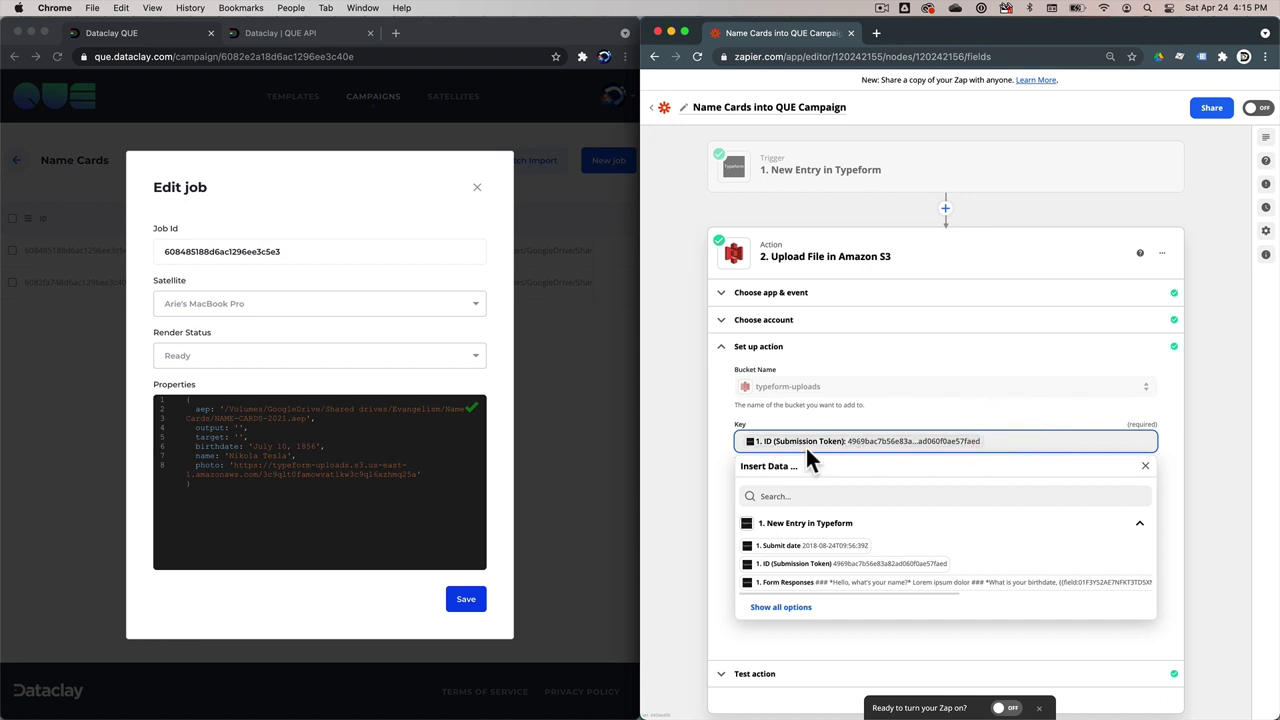
click(992, 441)
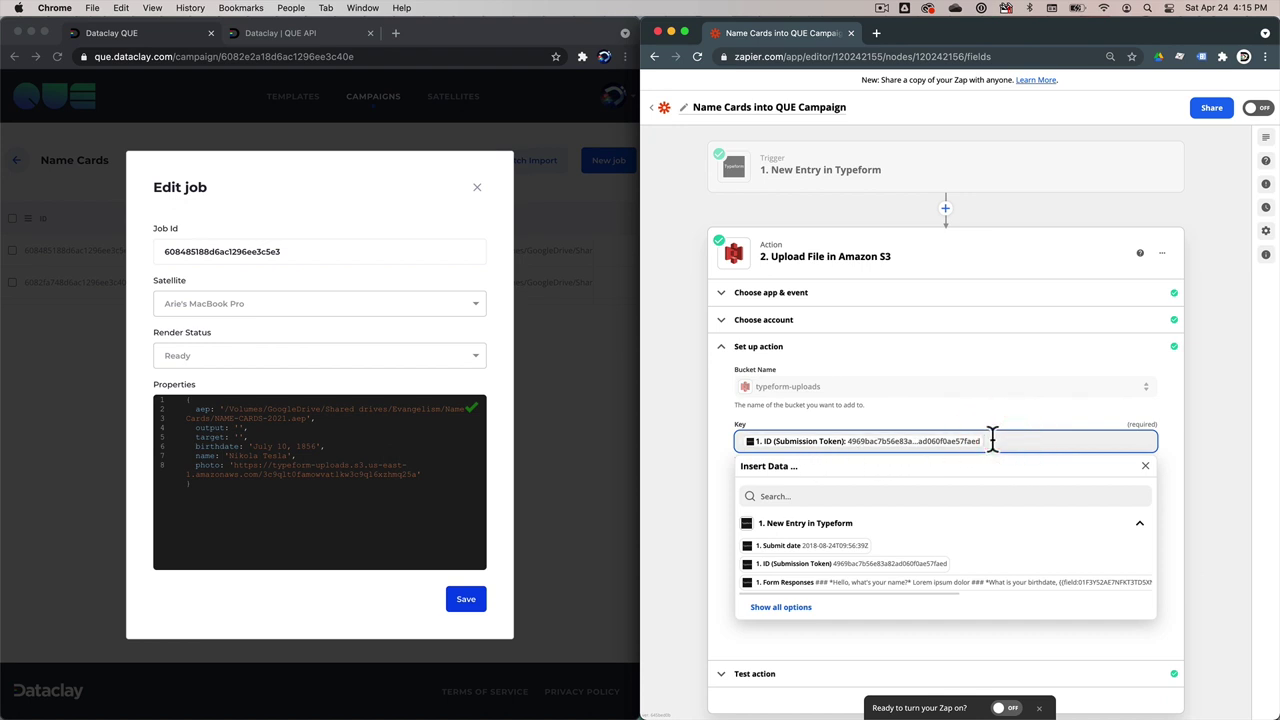
text(.)
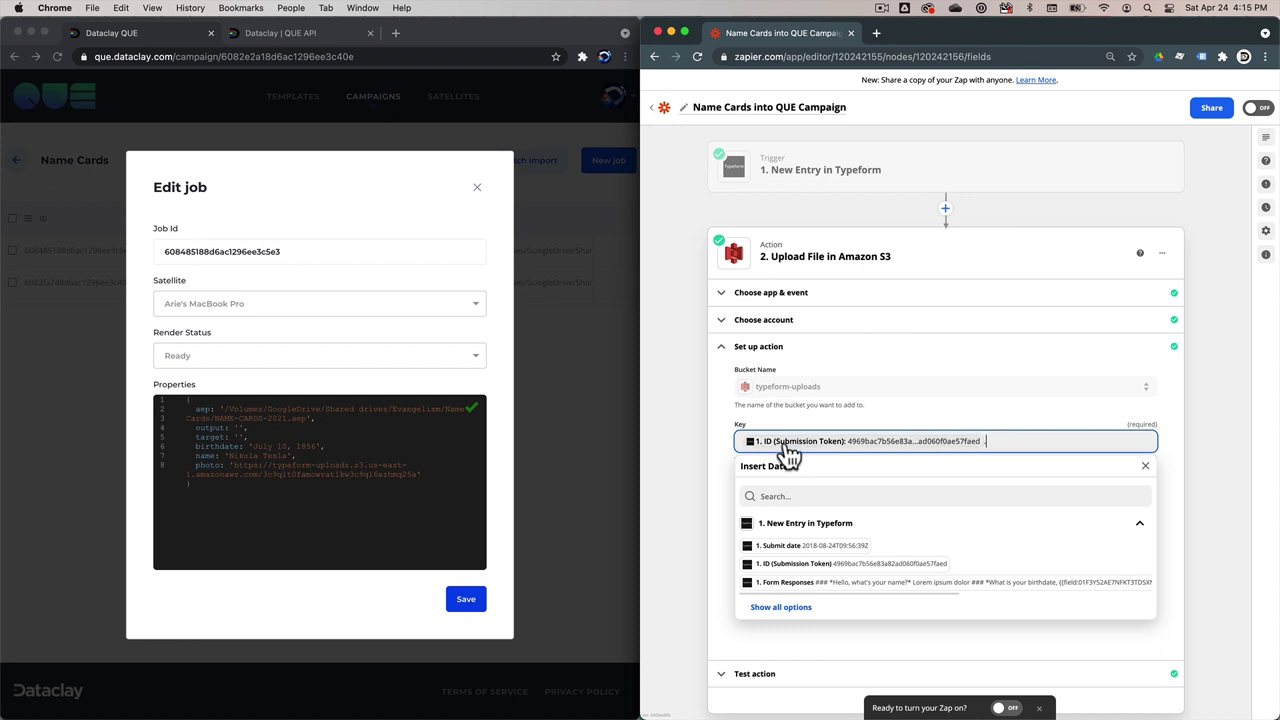
click(992, 440)
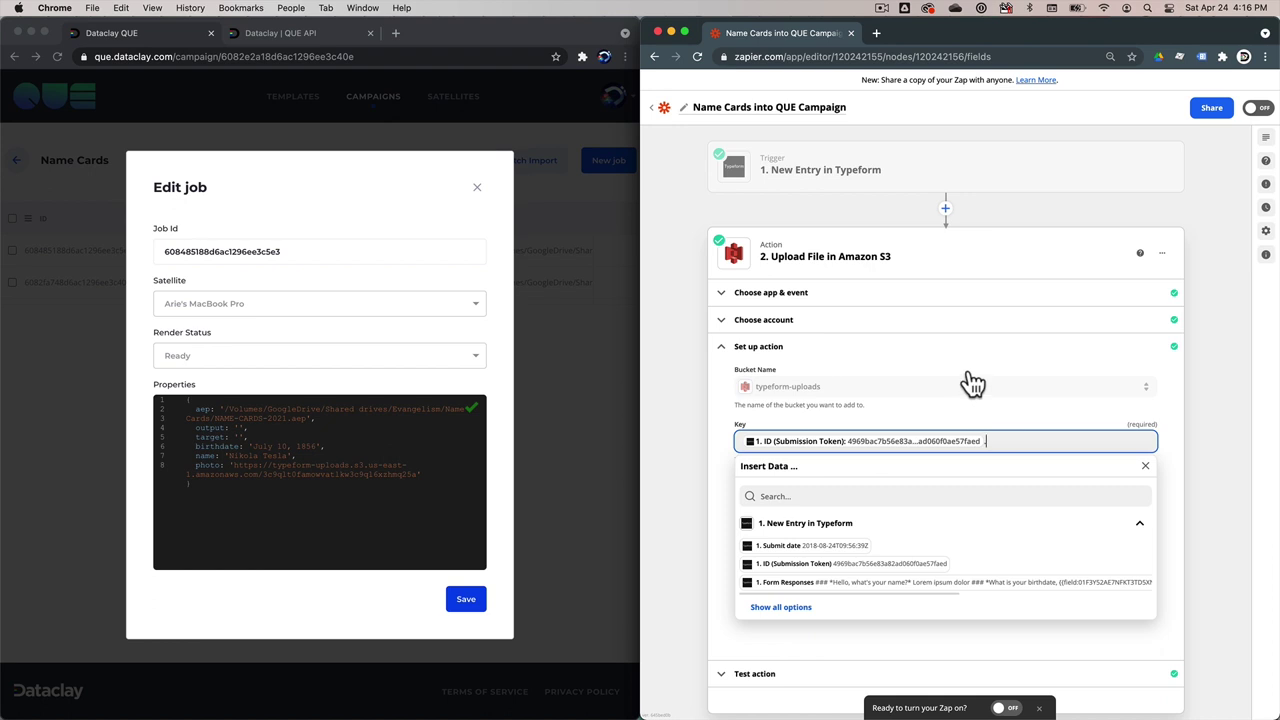
click(980, 212)
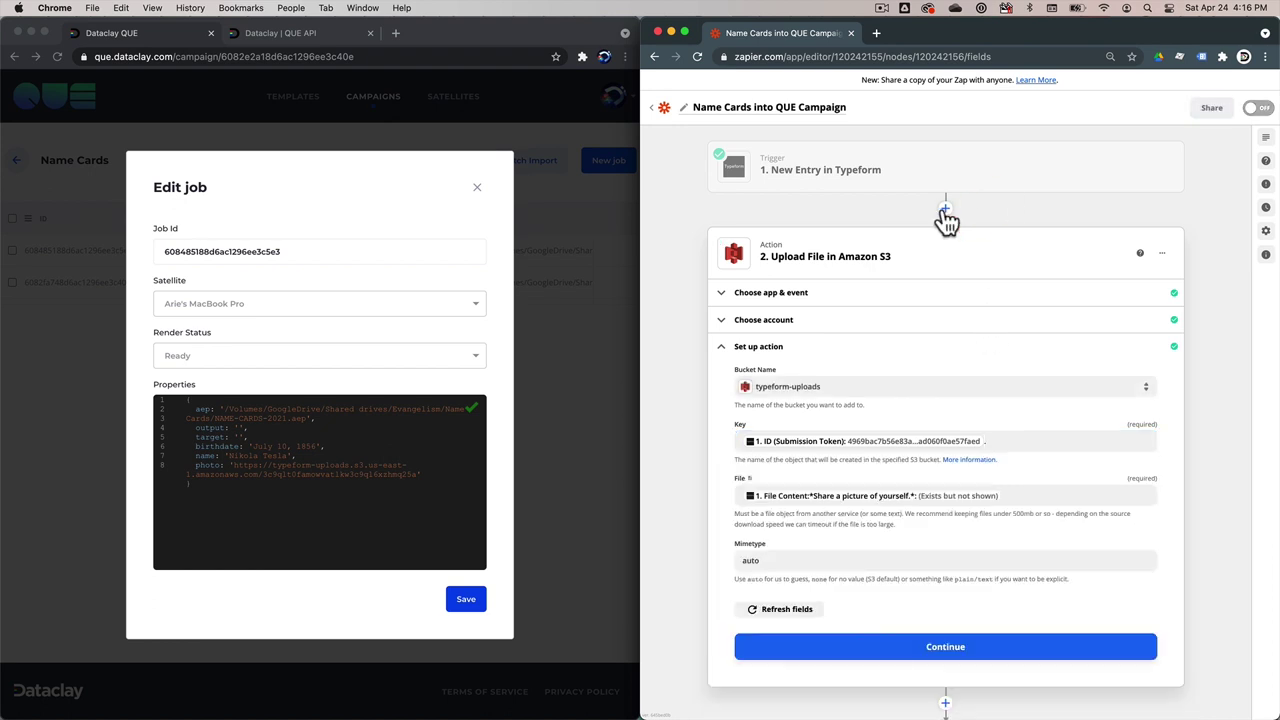
Step: Insert a Formatter by Zapier Text step before the S3 upload using the Split Text transform
click(945, 208)
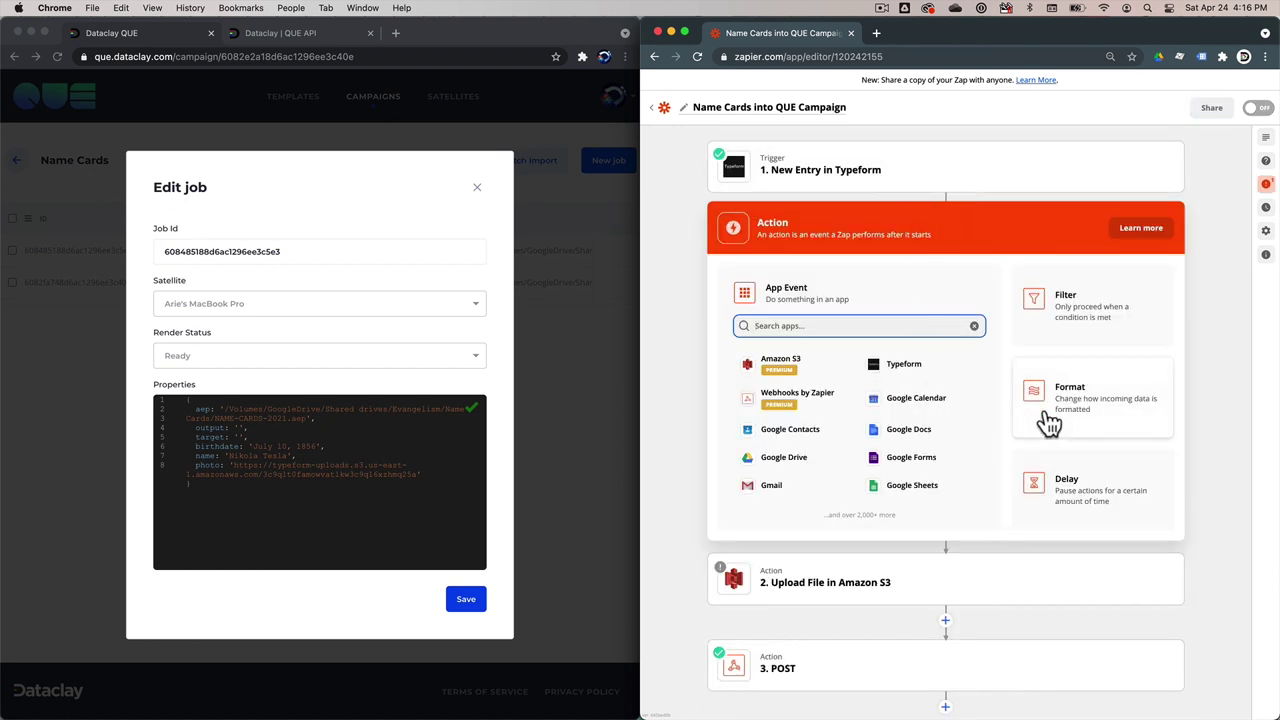
click(1105, 415)
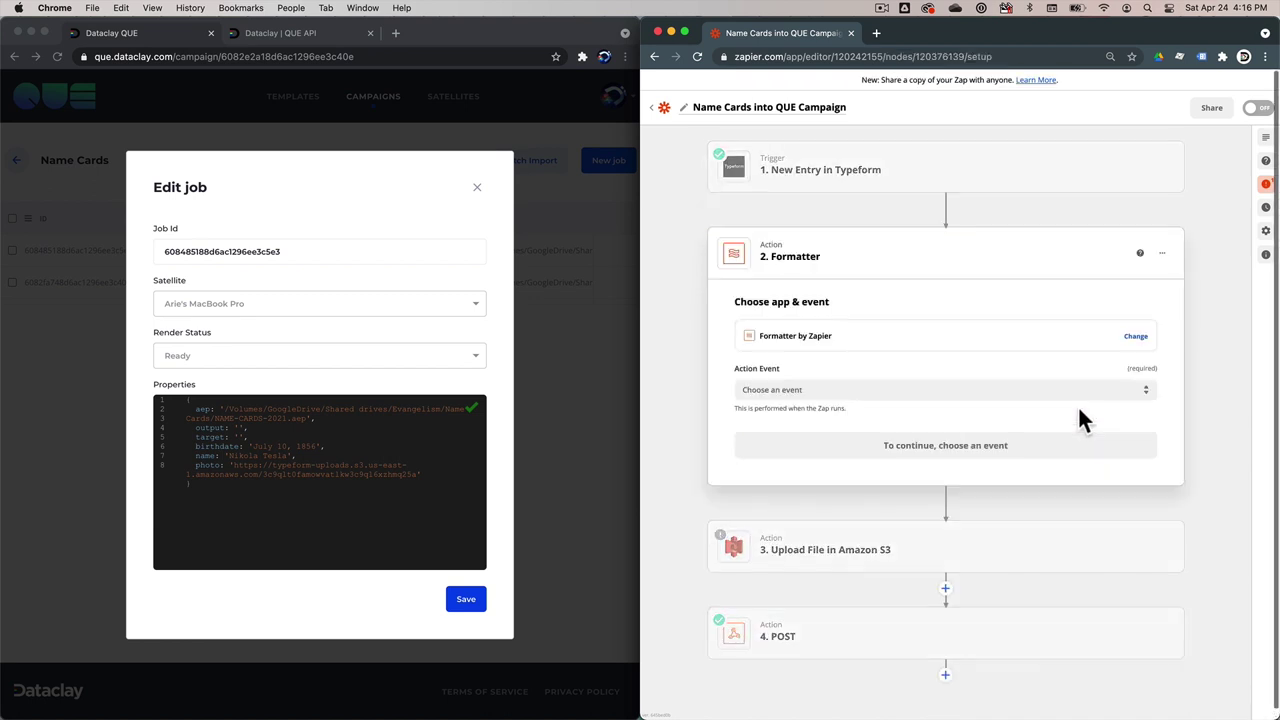
click(829, 392)
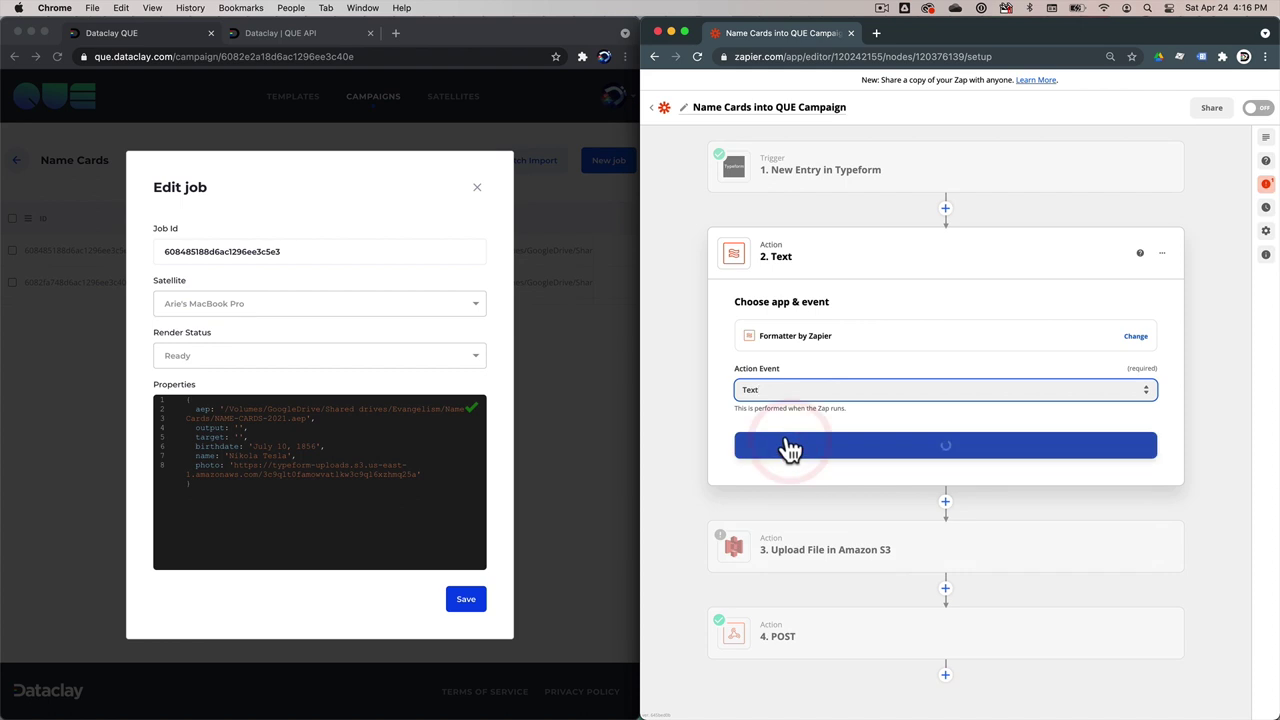
click(790, 446)
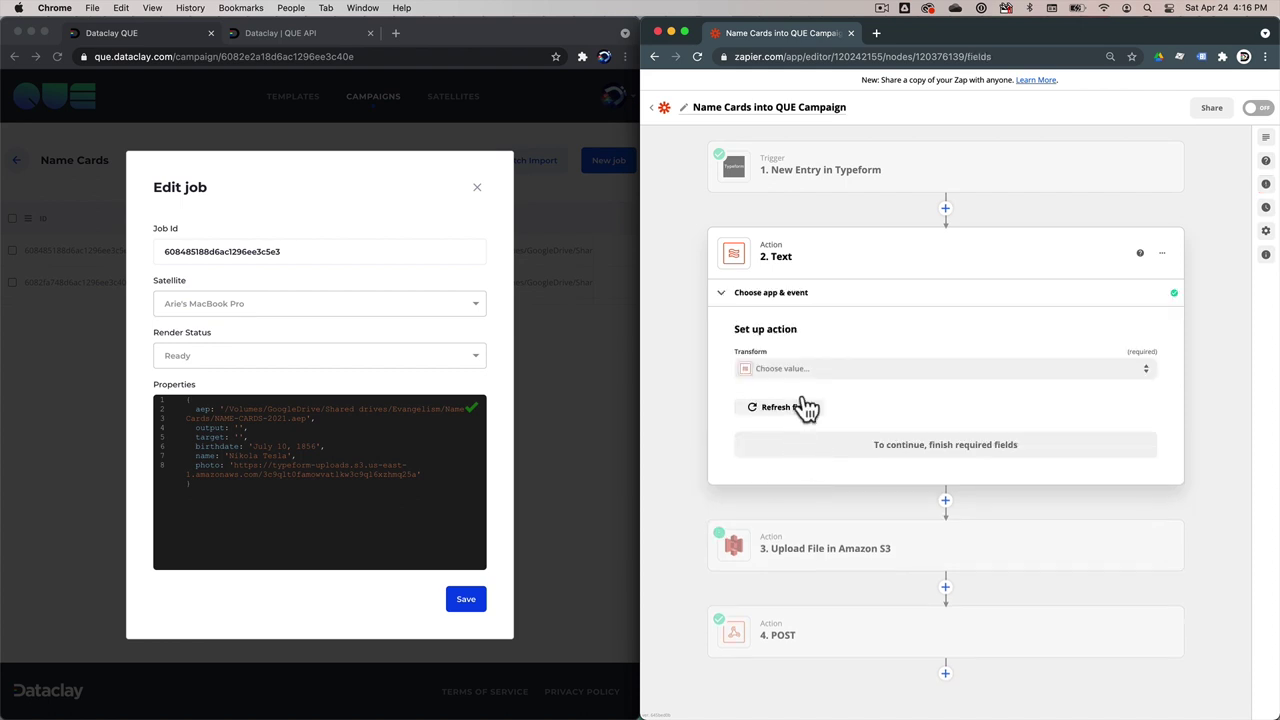
click(829, 370)
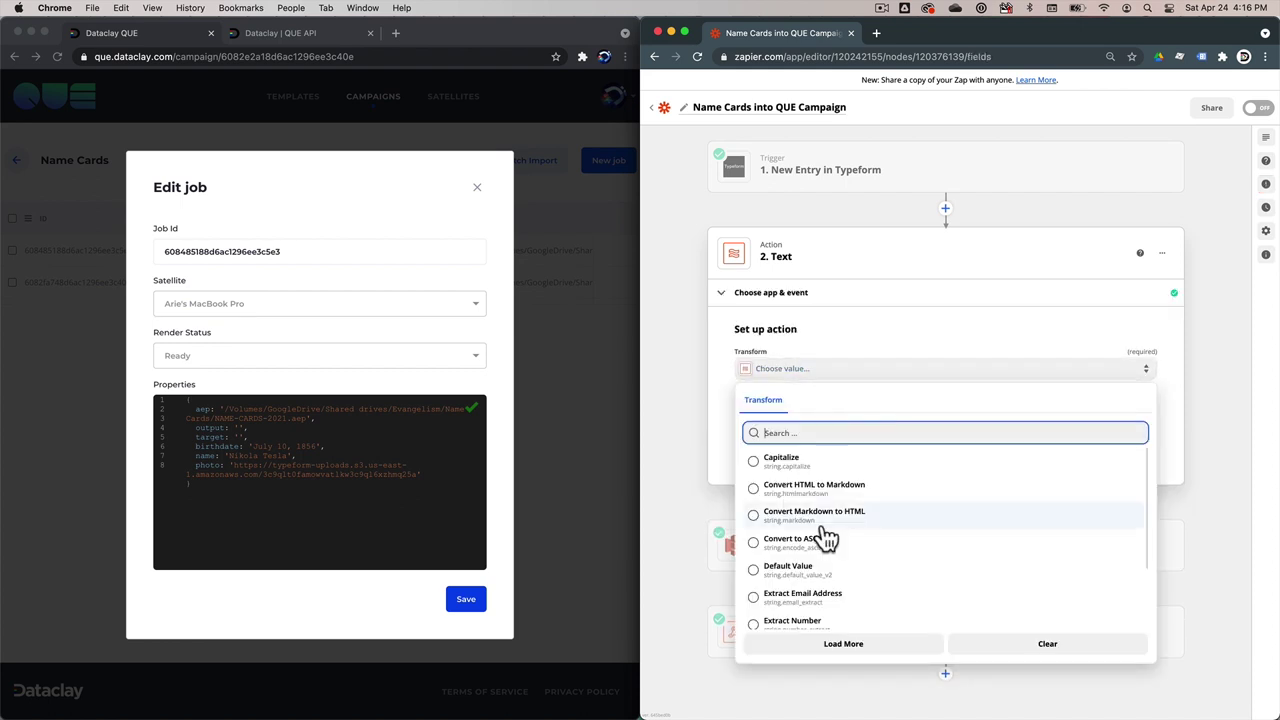
scroll(828, 530, down, 10)
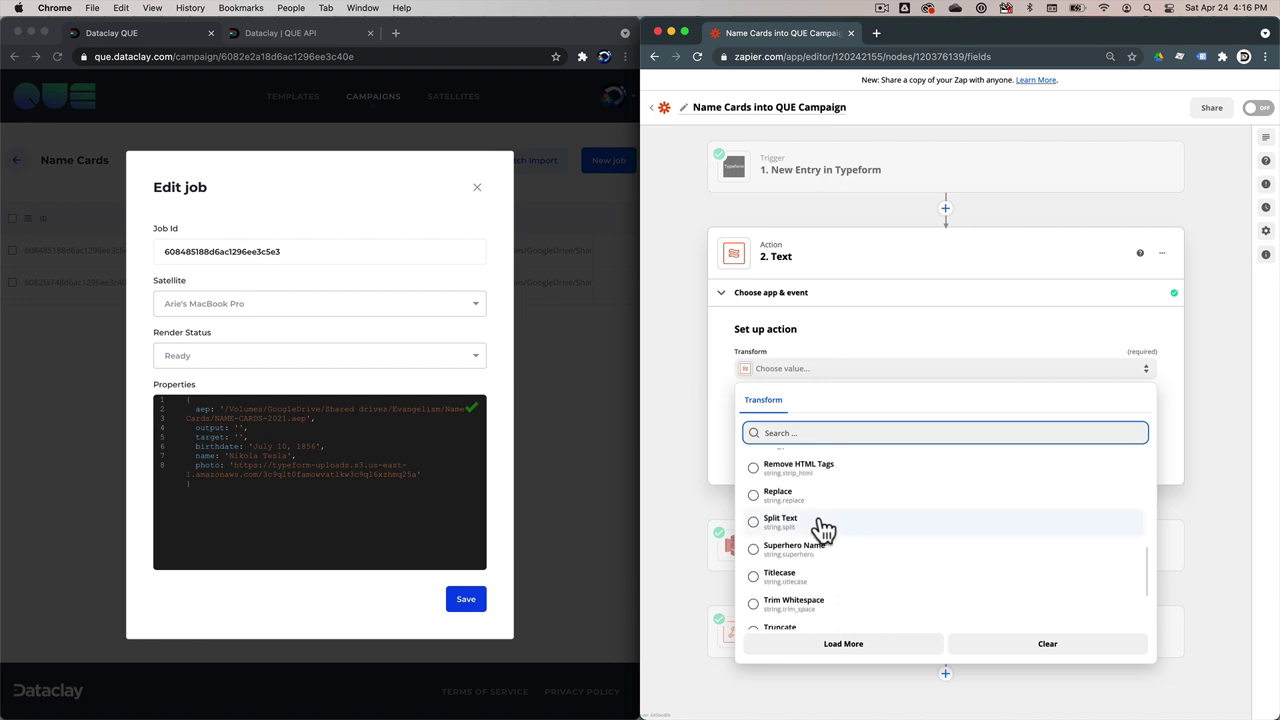
click(755, 524)
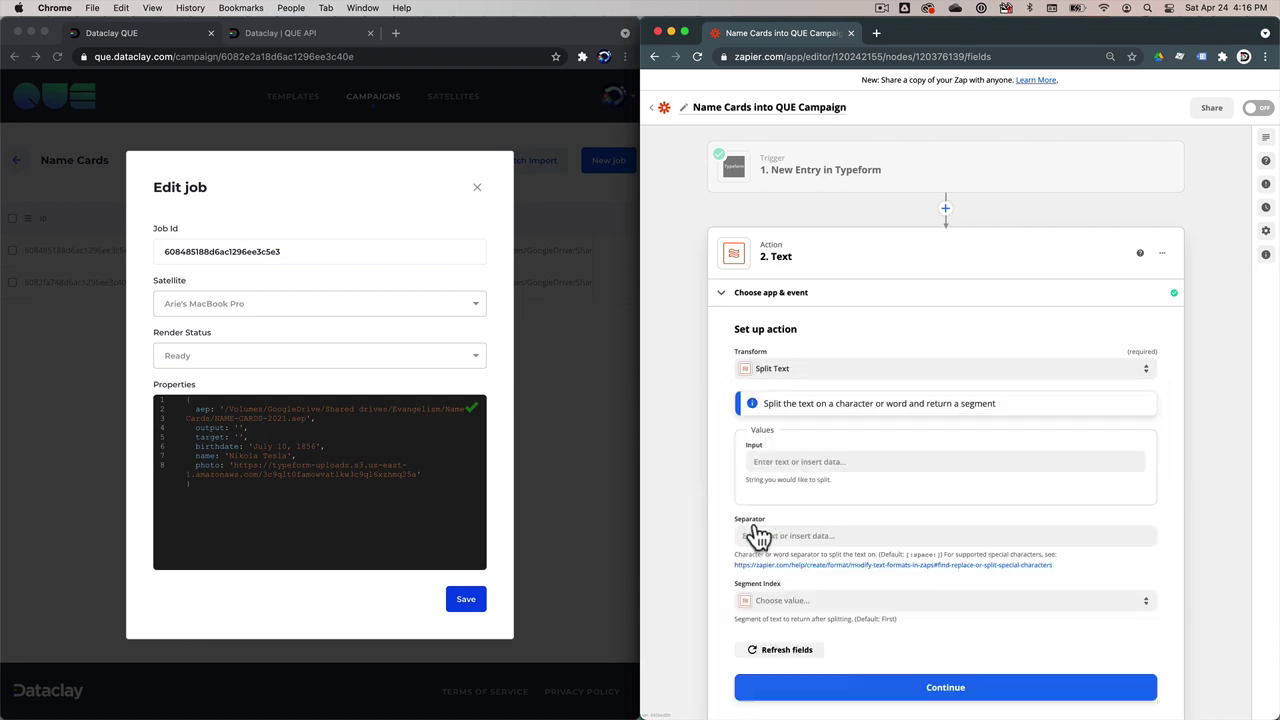
Step: Configure Split Text with the photo's File URL as input, separator '.', and segment index Last
click(787, 458)
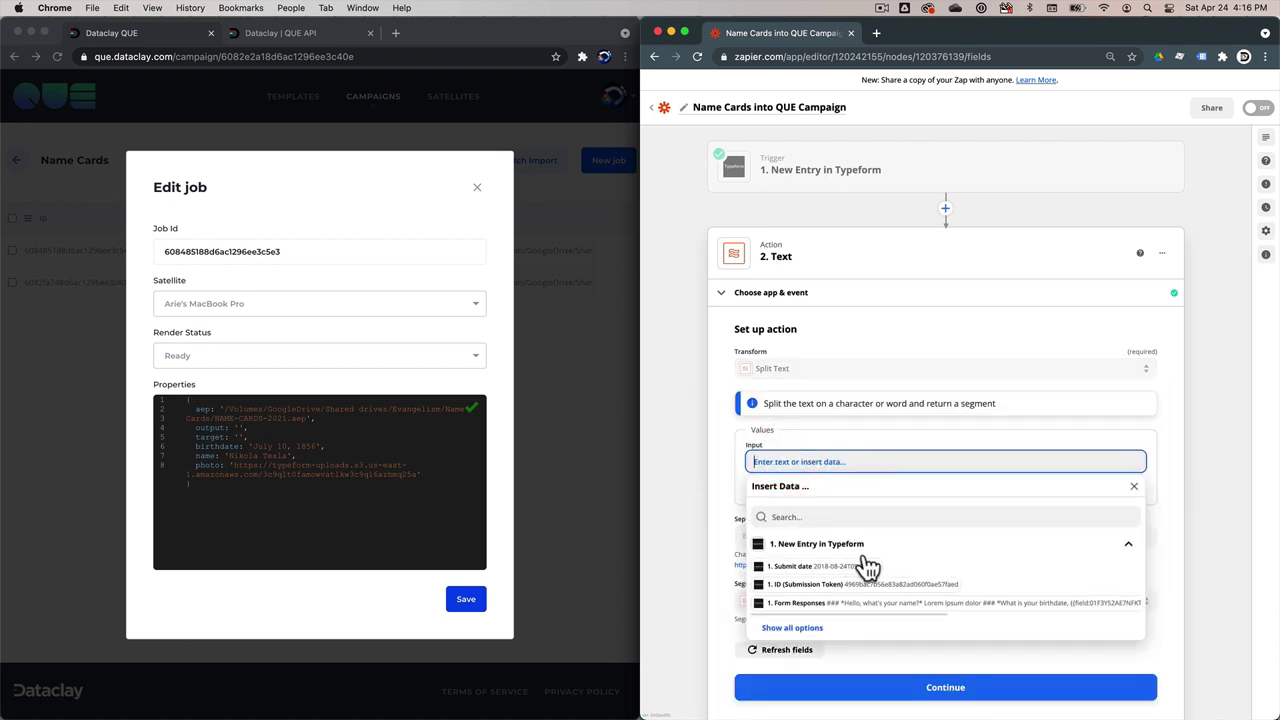
scroll(908, 560, down, 2)
click(792, 548)
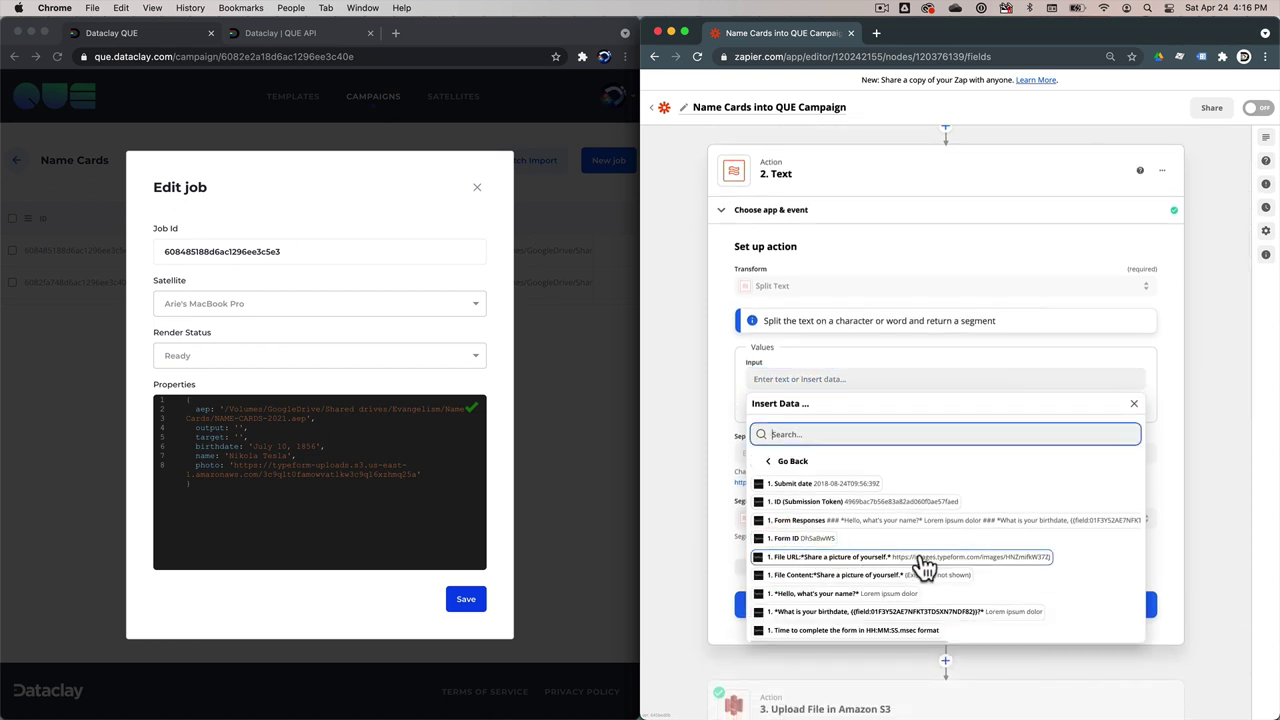
click(855, 563)
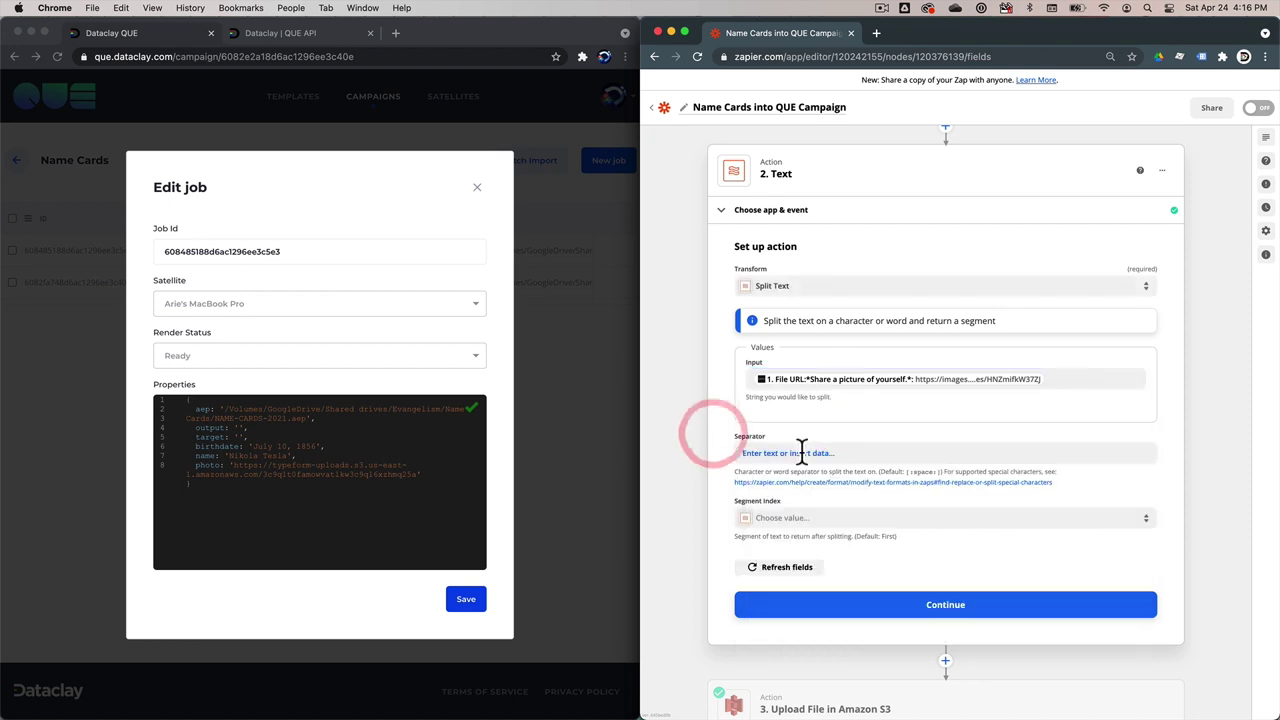
click(803, 451)
text(.)
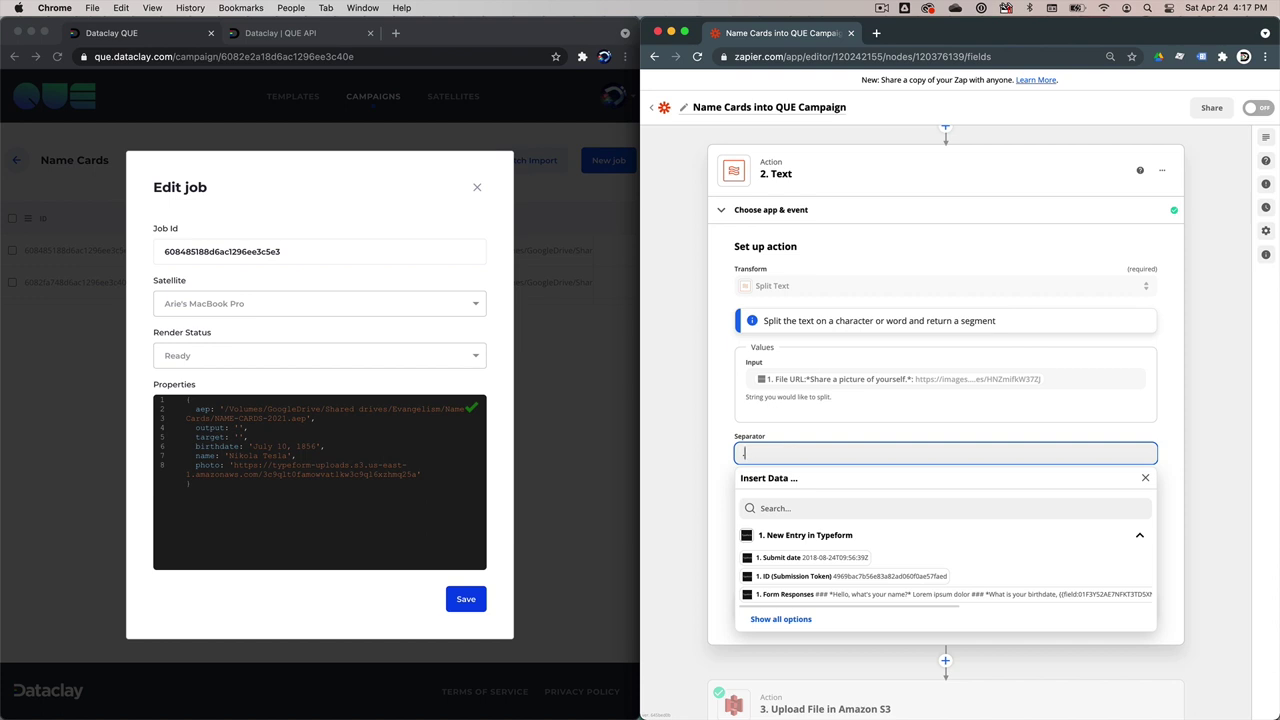
click(1176, 377)
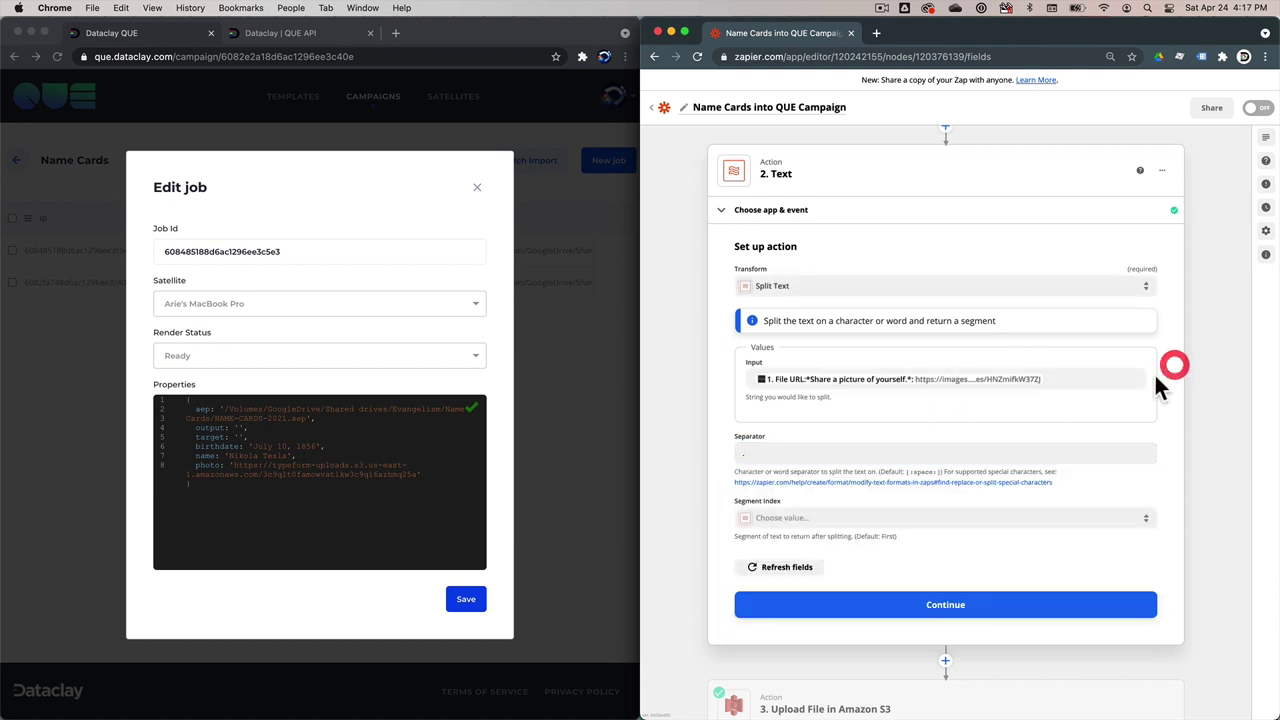
click(789, 517)
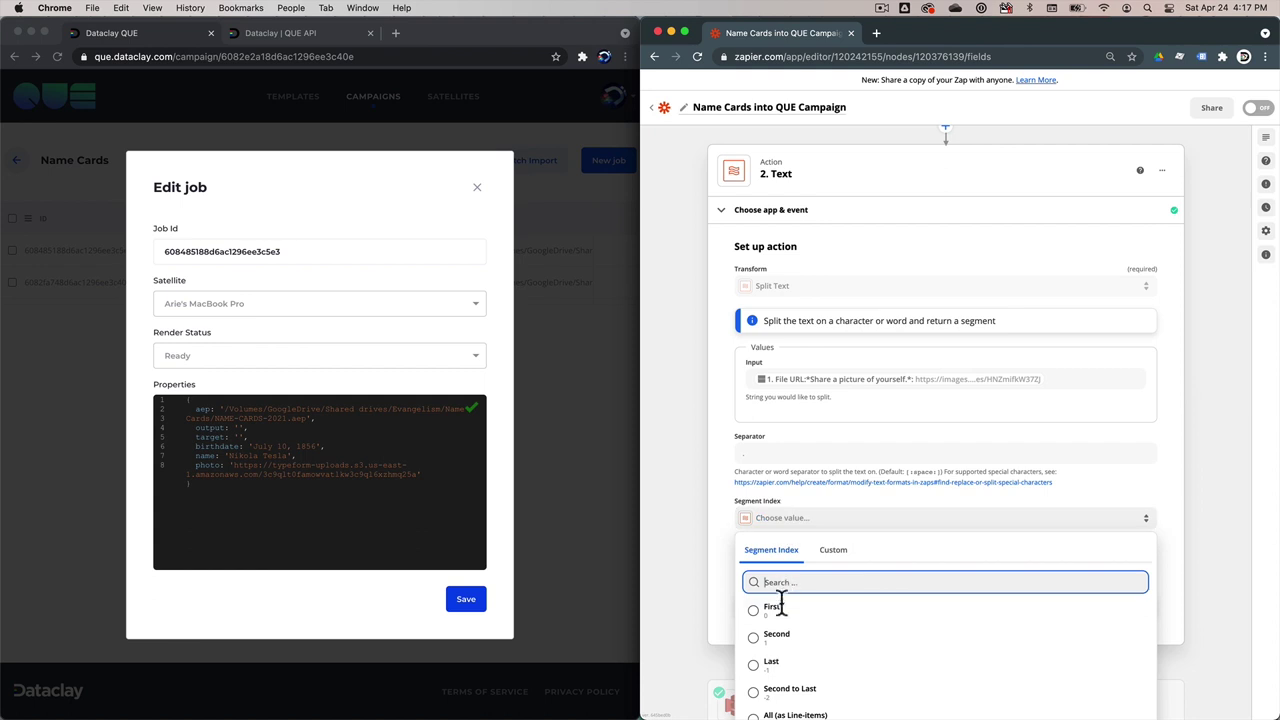
click(758, 668)
click(943, 612)
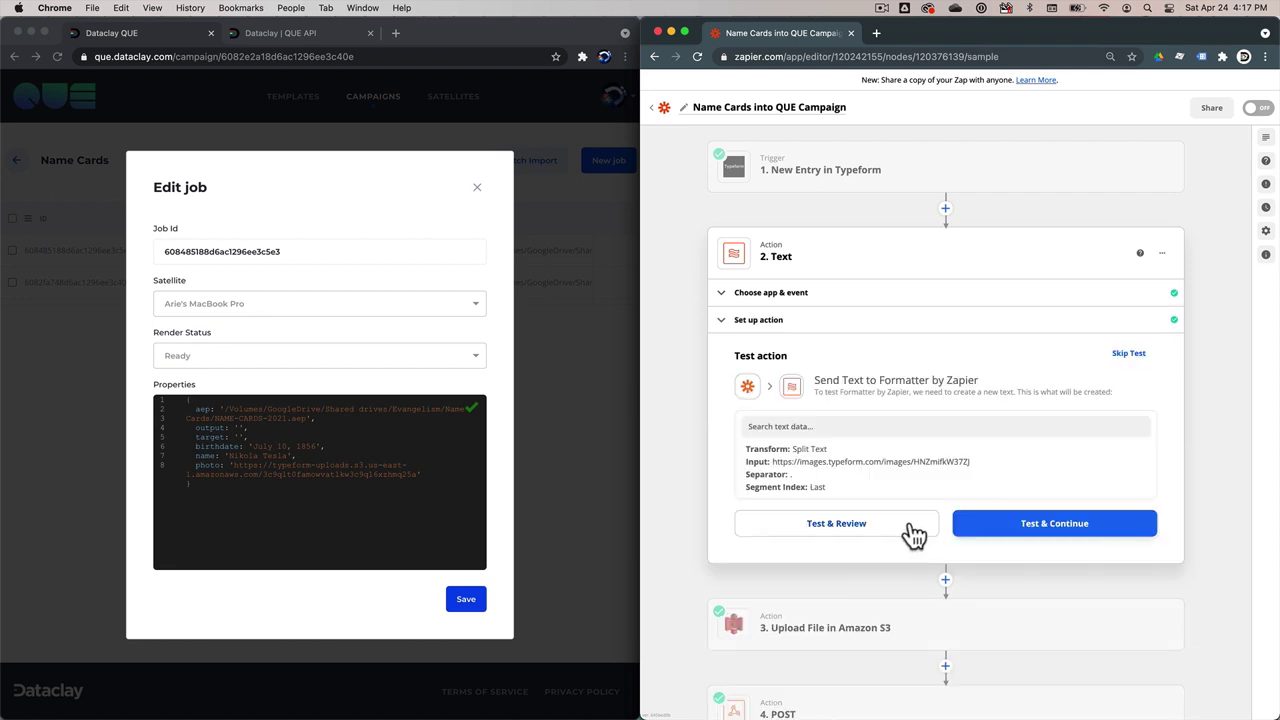
Step: Test the Split Text step and compare its com/images/HNZmifkW37ZJ output with the QUE job properties
click(909, 528)
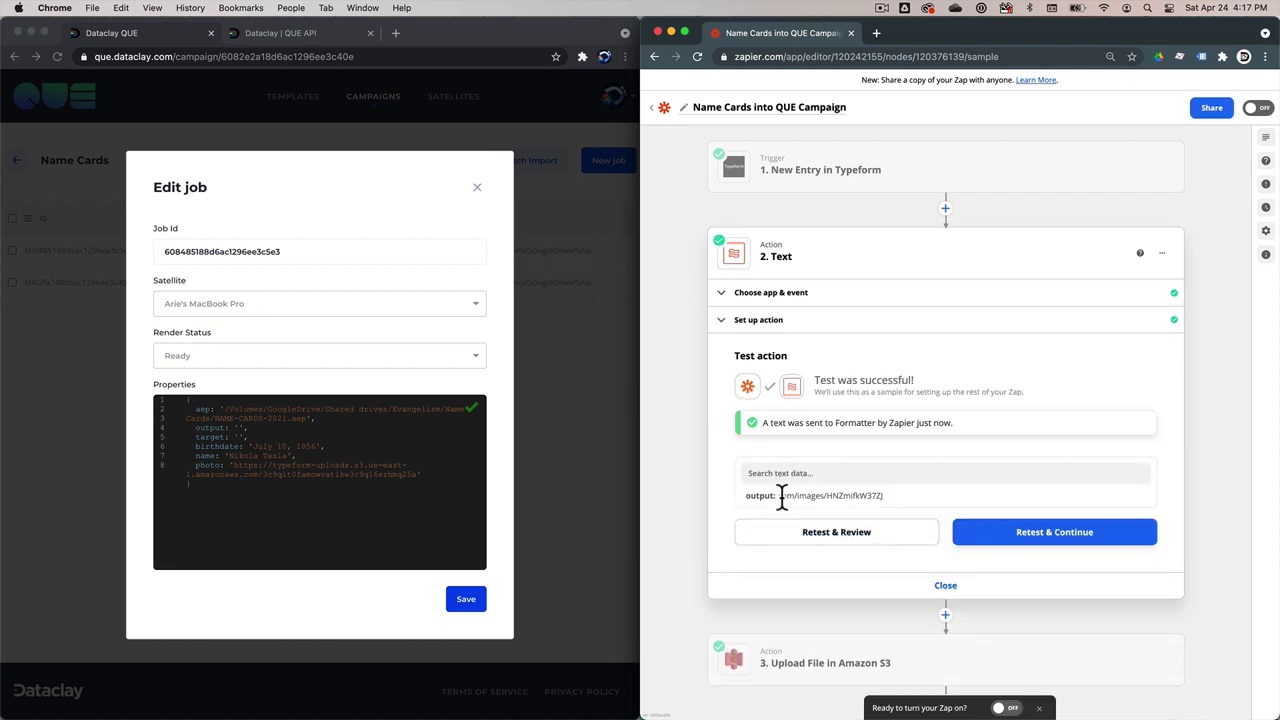
drag(782, 497, 884, 495)
click(892, 492)
drag(782, 497, 890, 495)
click(892, 495)
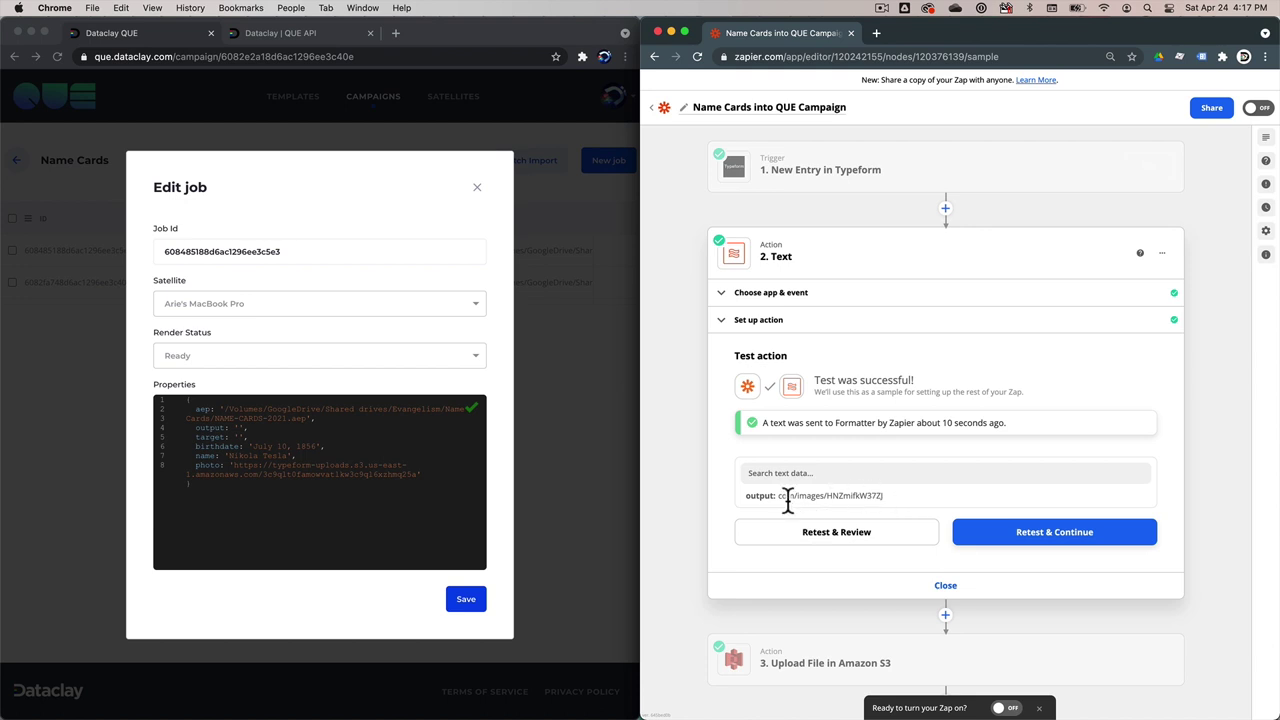
click(890, 497)
click(195, 428)
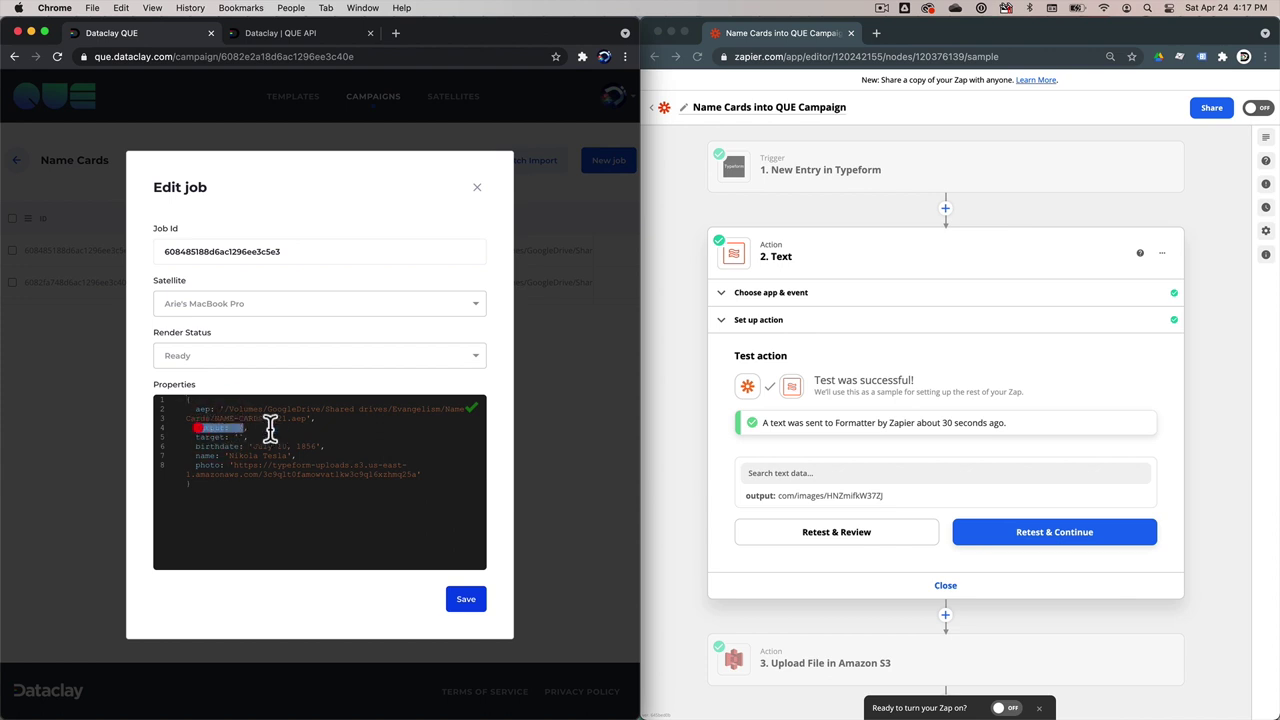
click(263, 428)
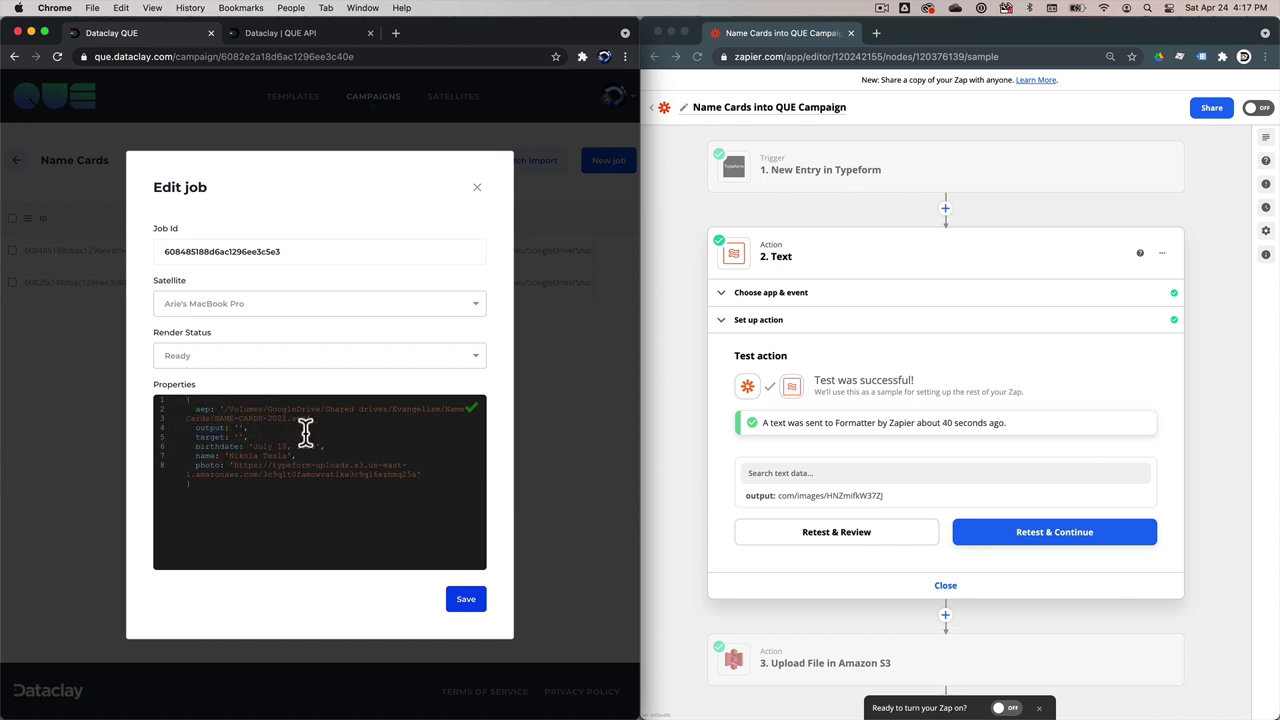
click(1161, 440)
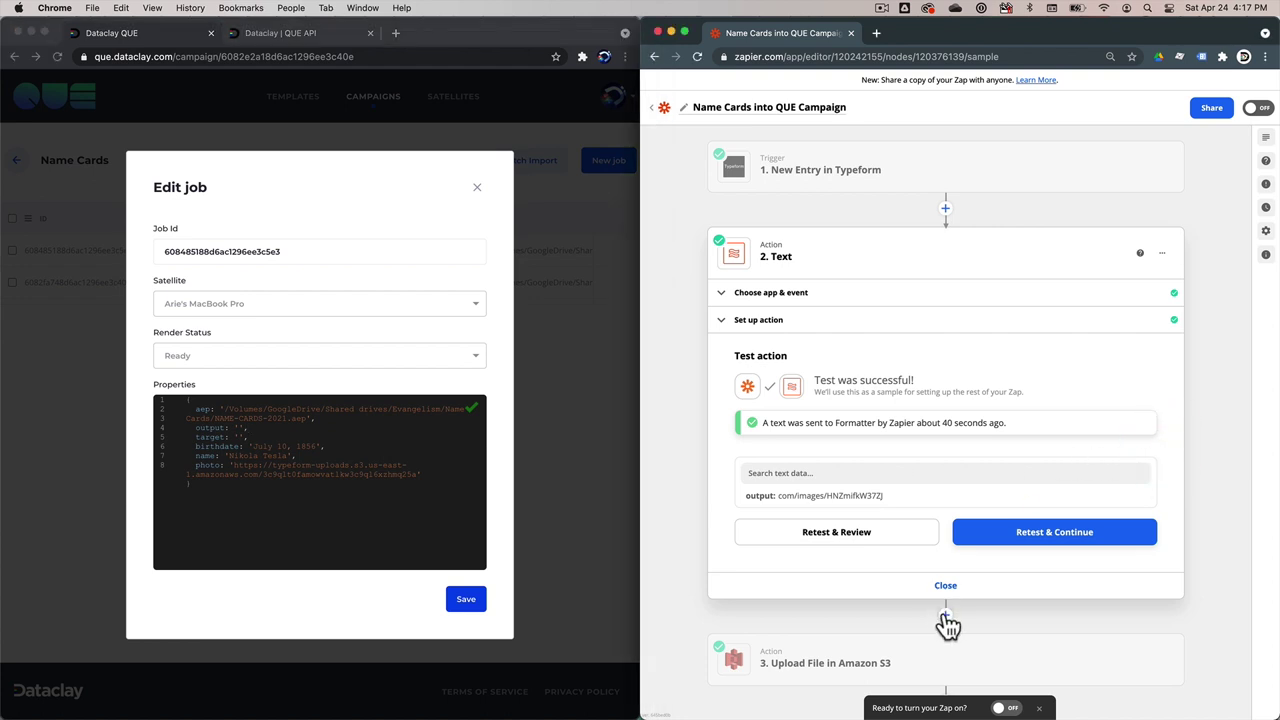
Step: Add a new Formatter Text step after Split Text with its transform set to Replace
click(944, 616)
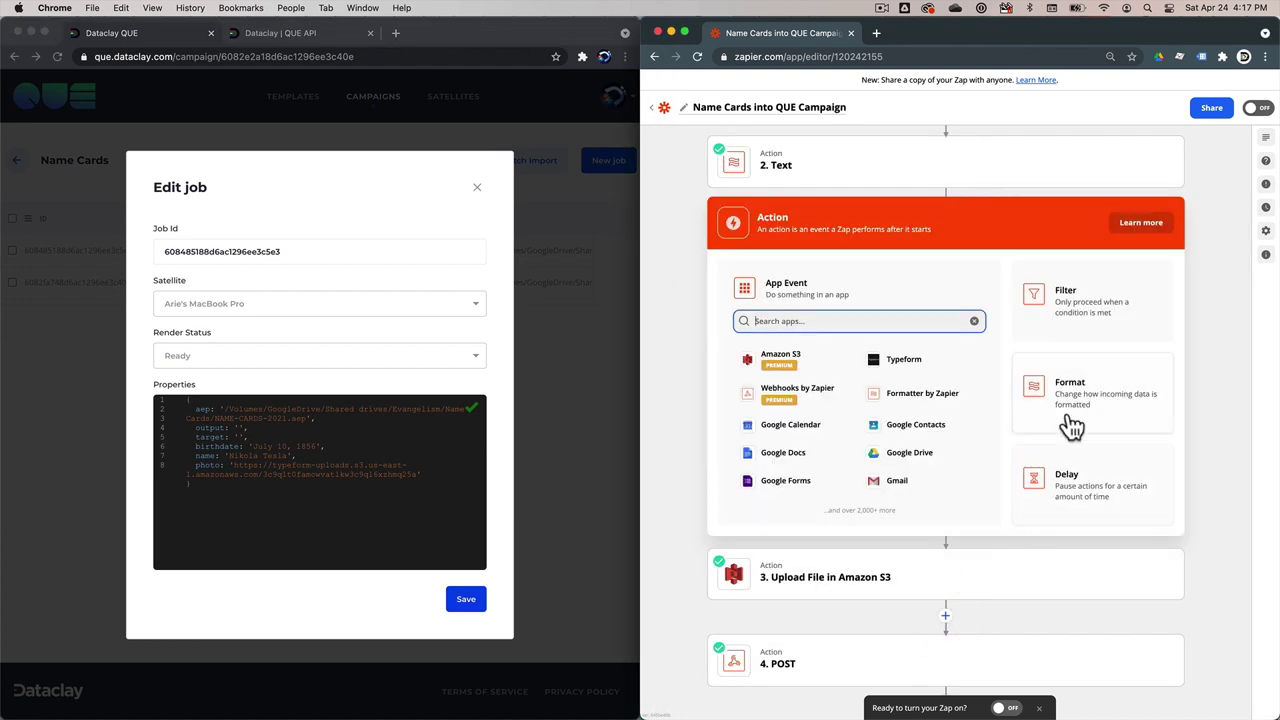
click(1071, 399)
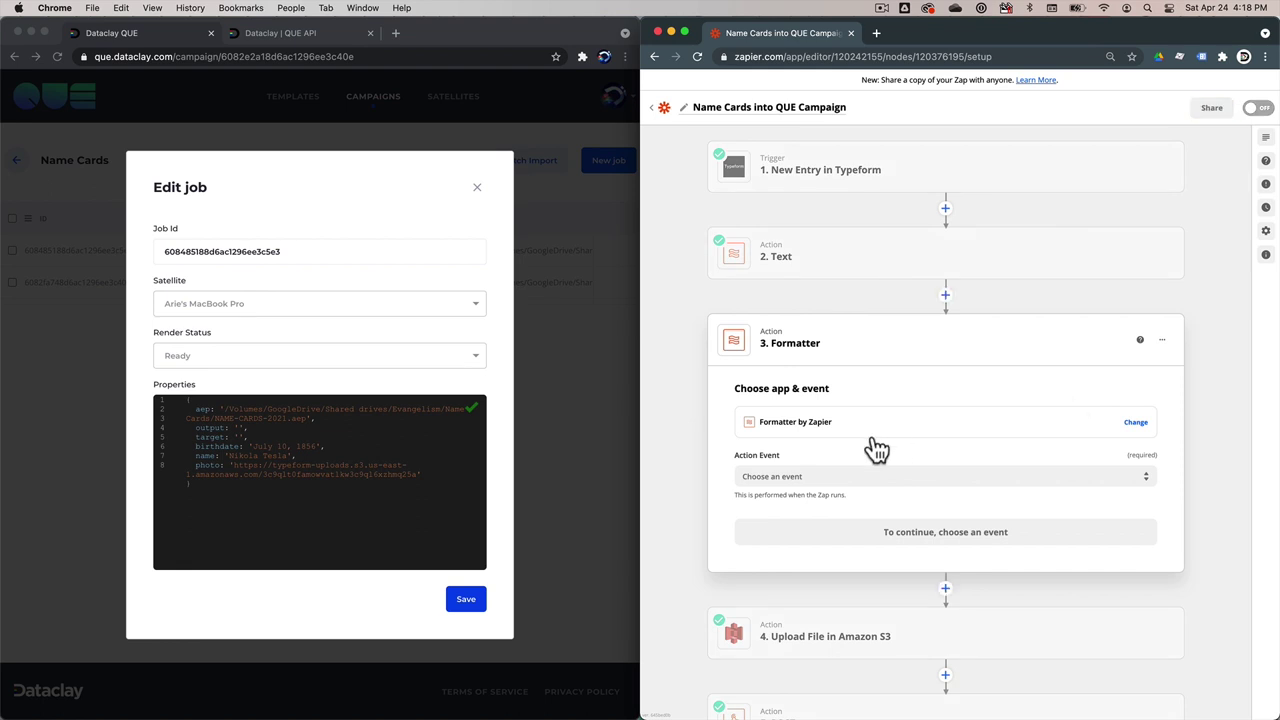
click(792, 476)
click(786, 526)
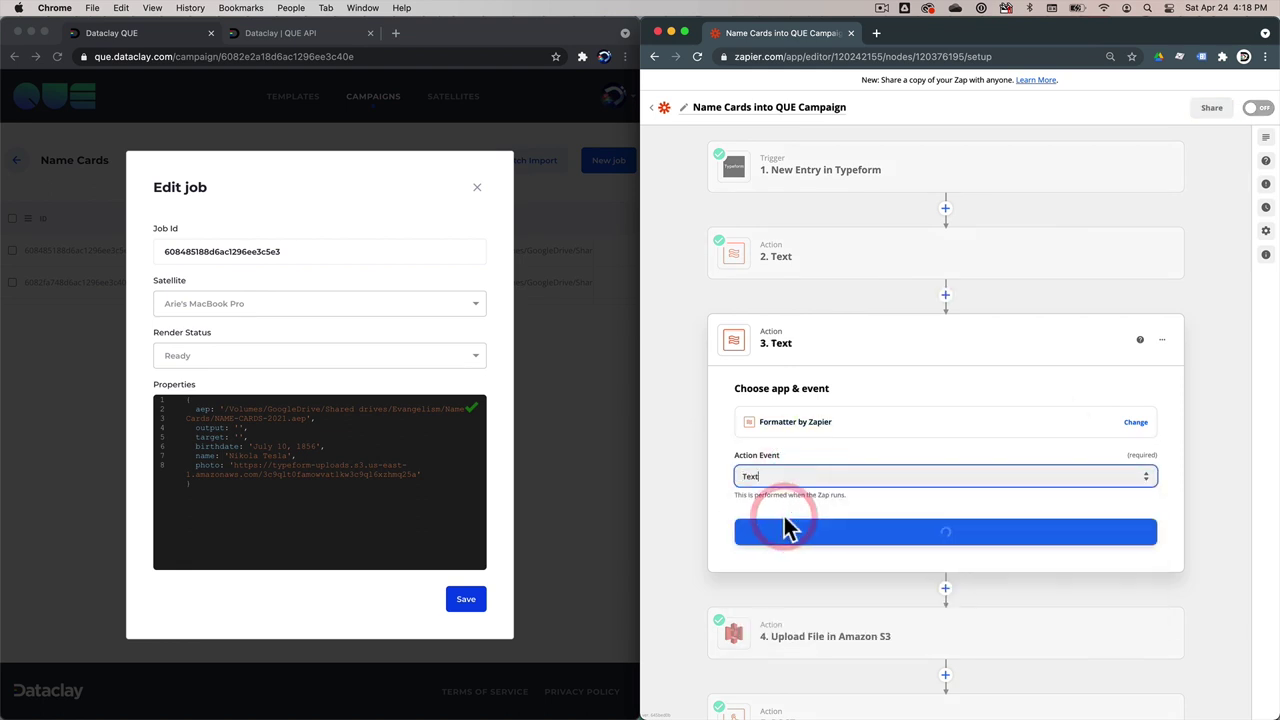
click(912, 532)
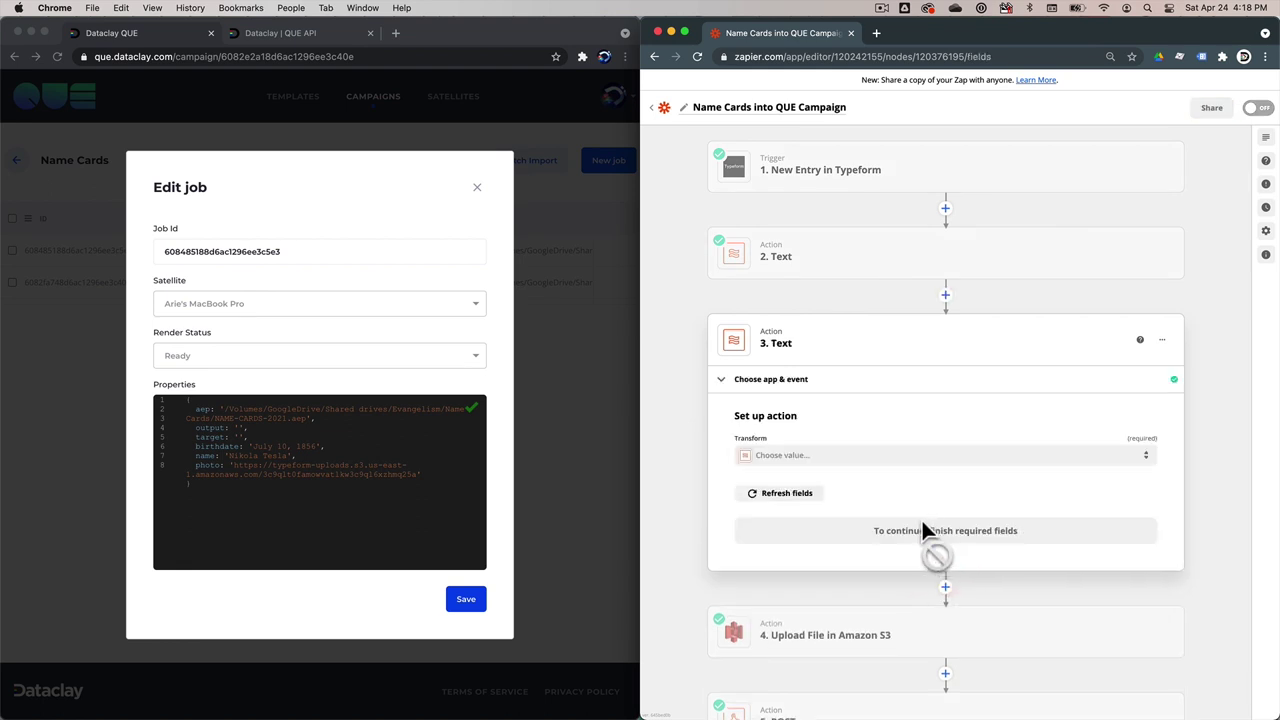
click(815, 462)
scroll(823, 570, down, 5)
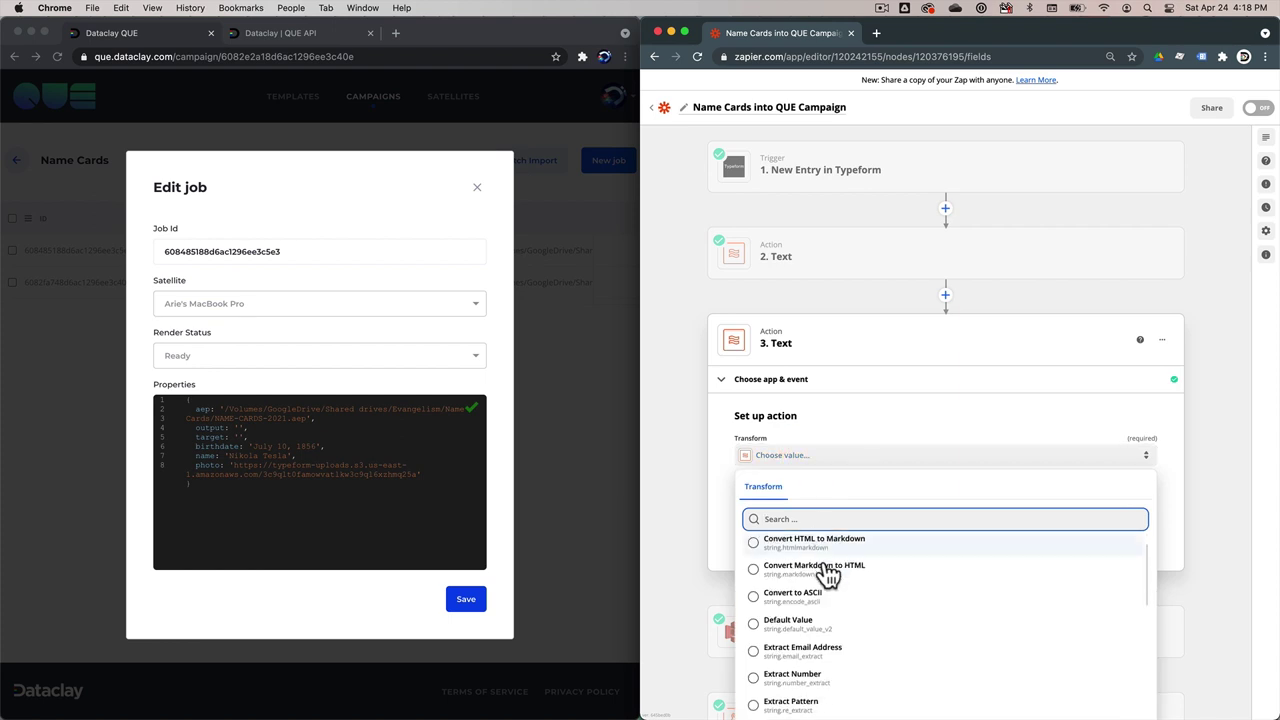
scroll(826, 592, down, 3)
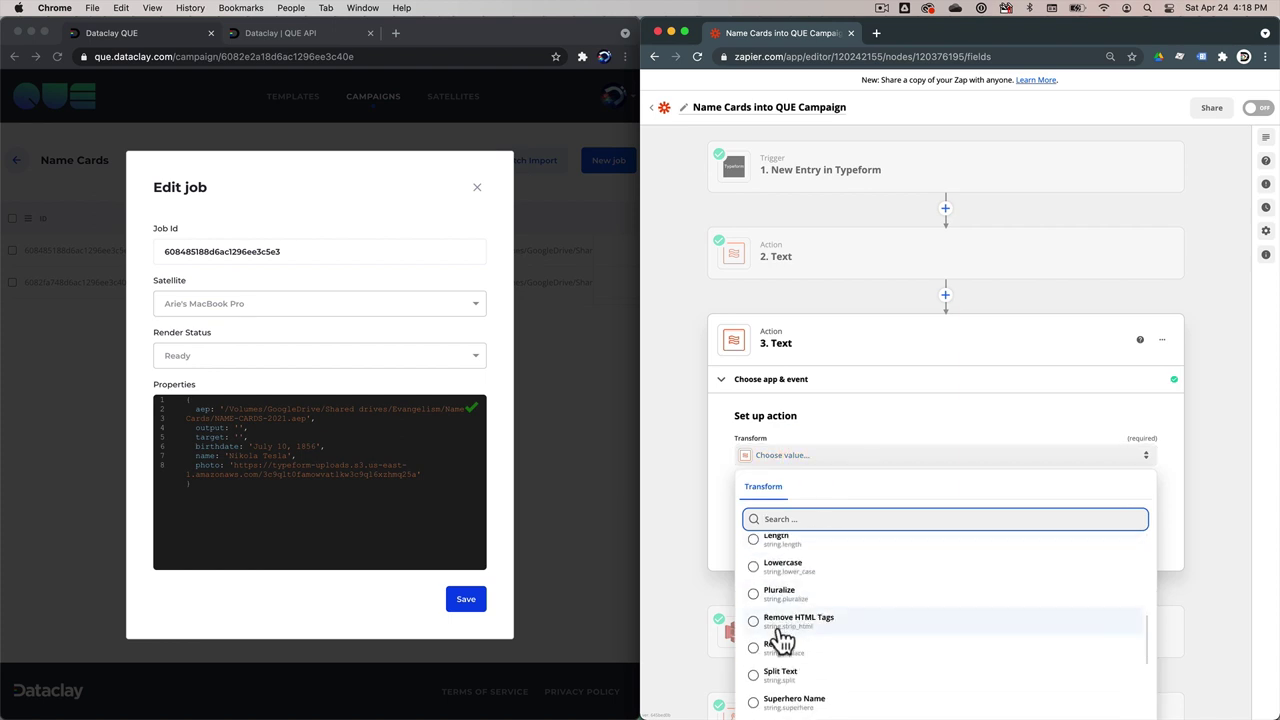
click(754, 650)
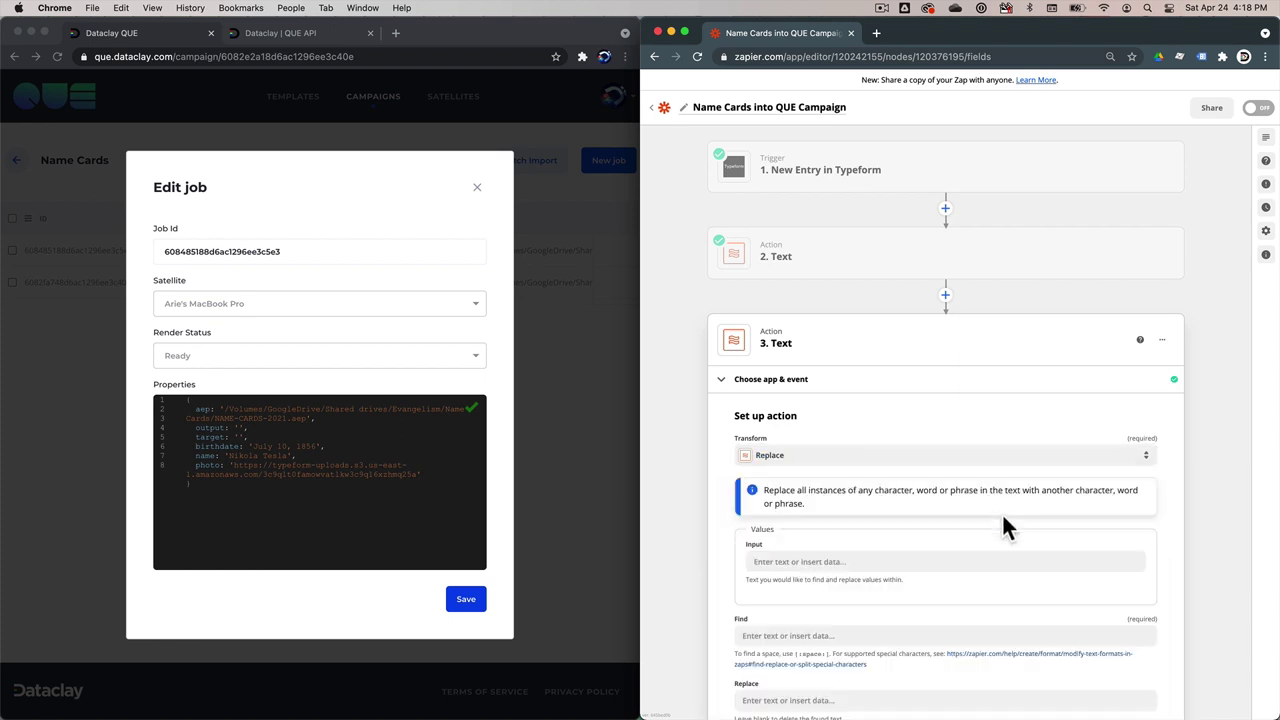
Step: Use the Typeform 'Hello, what's your name?' answer as the Replace step's Input
click(815, 561)
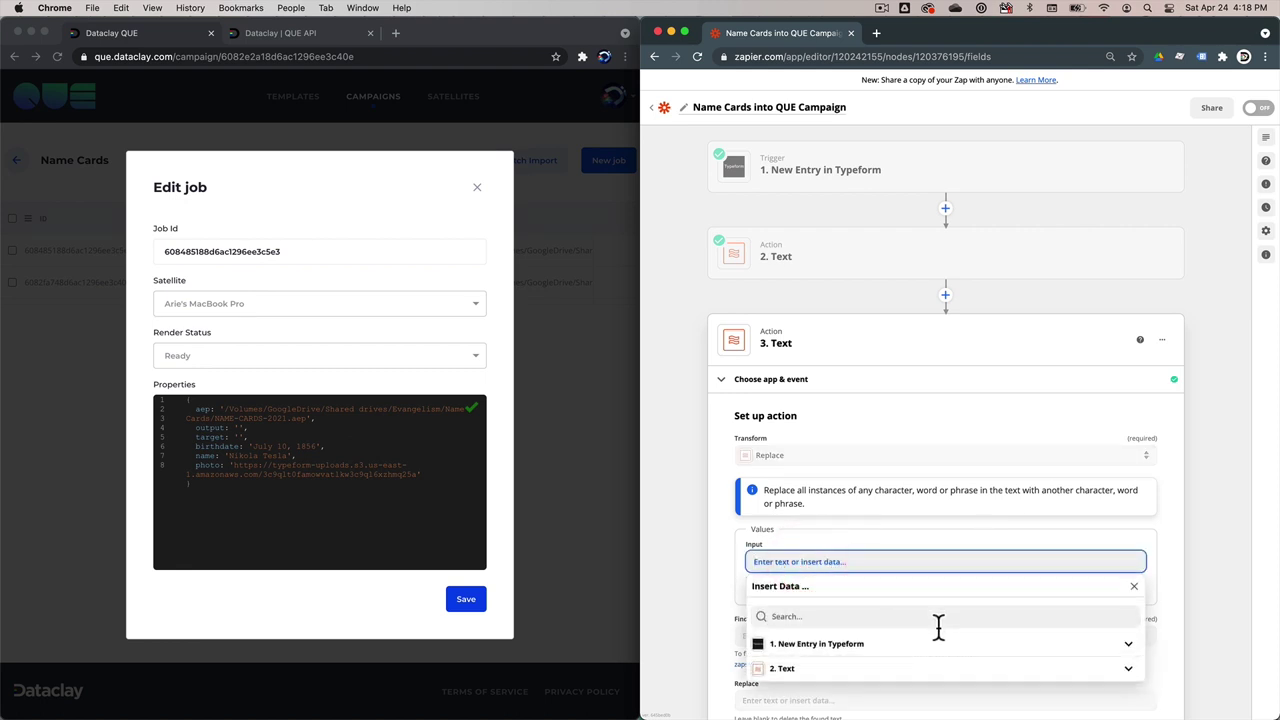
click(818, 645)
scroll(921, 591, down, 3)
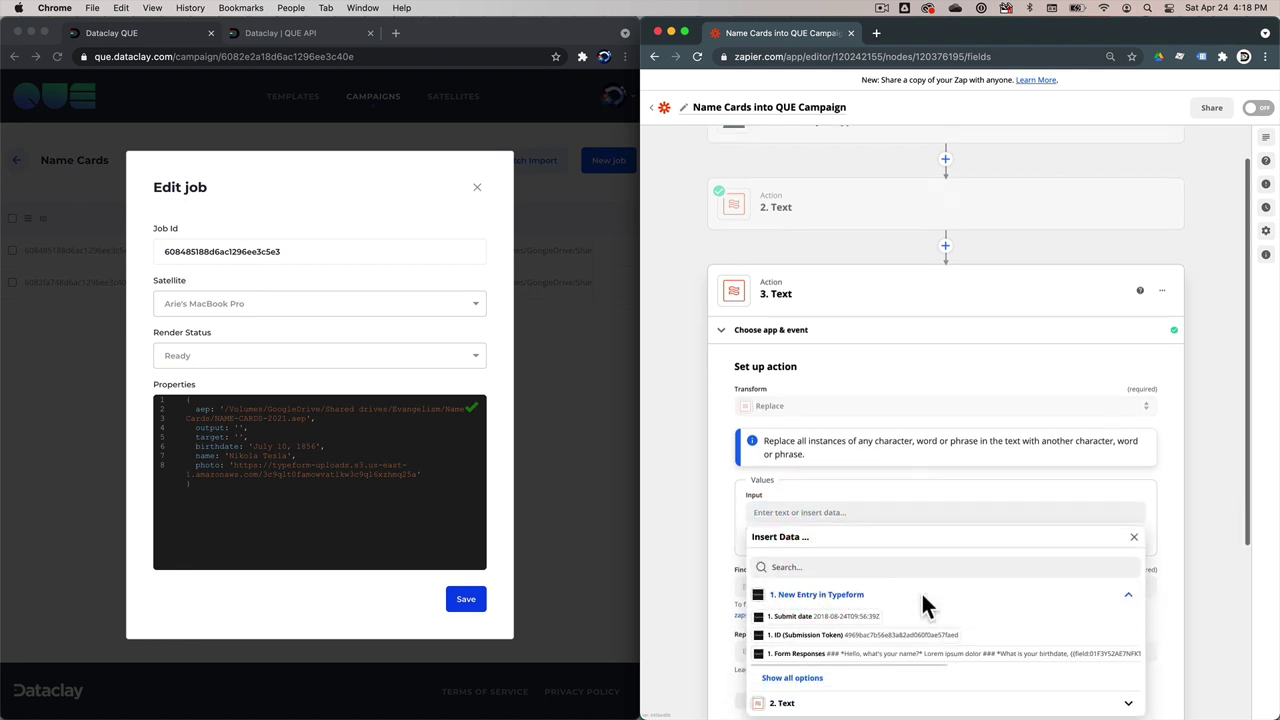
click(795, 574)
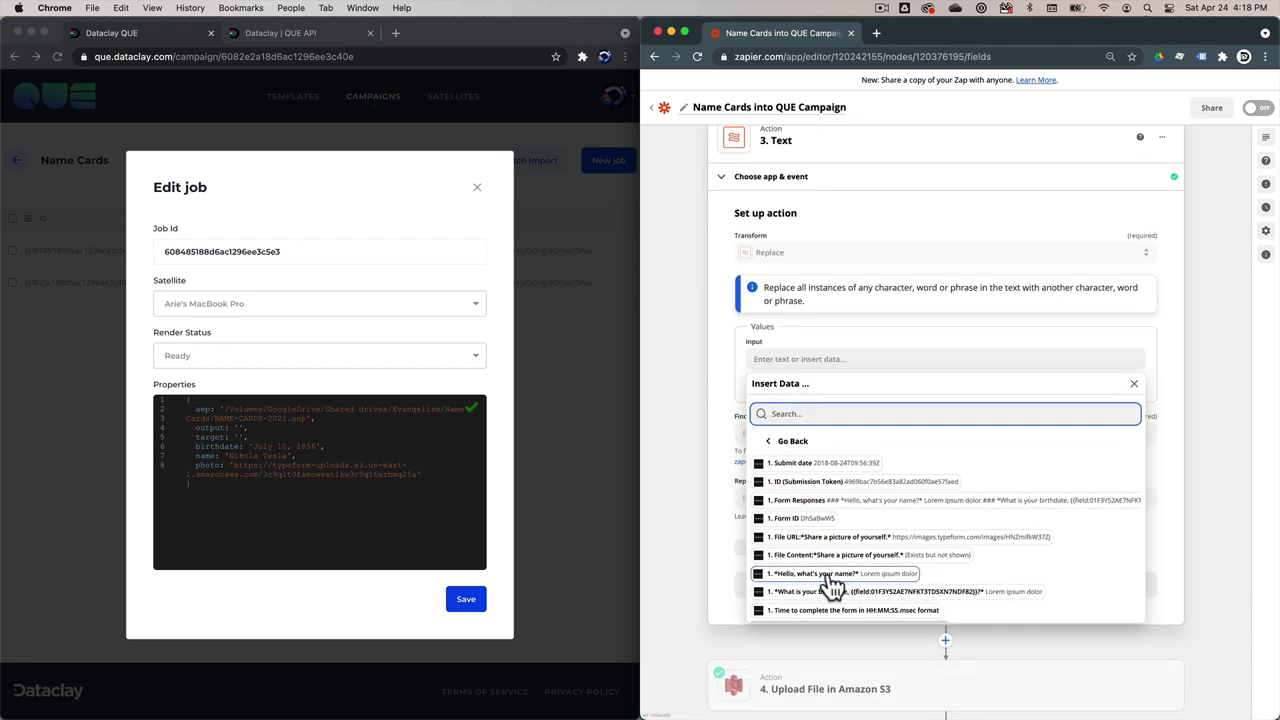
click(826, 576)
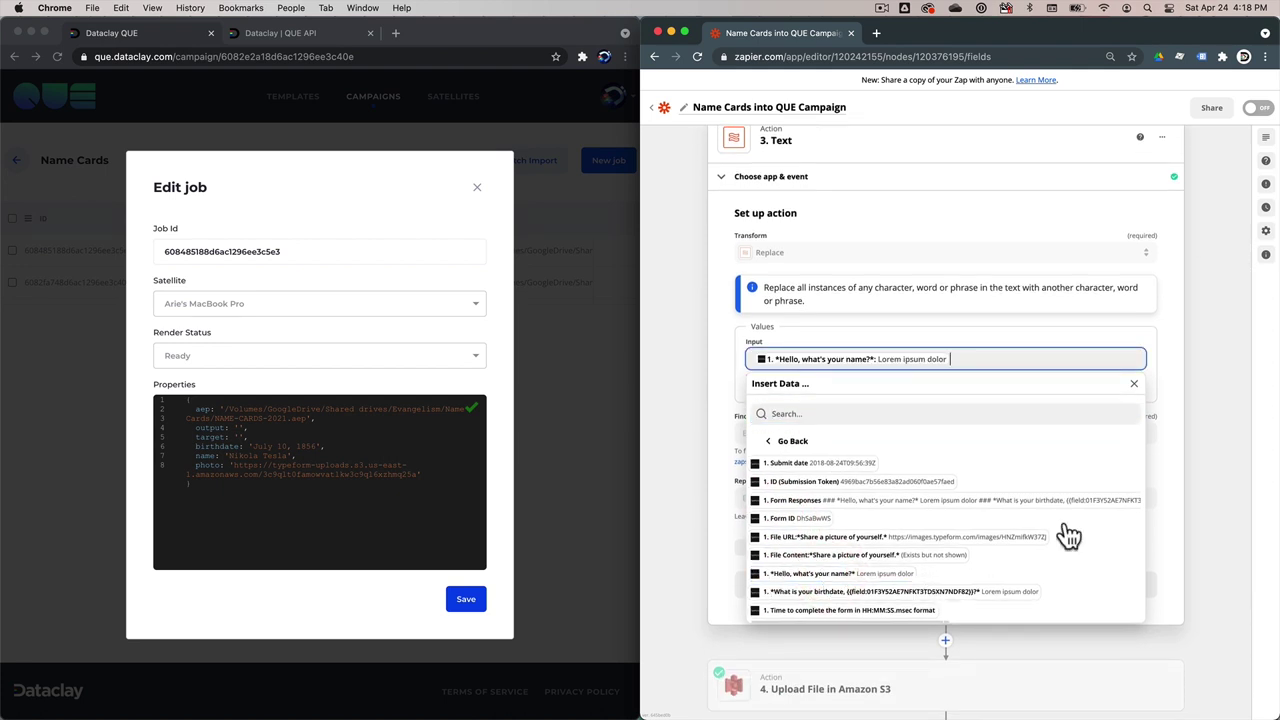
click(1197, 466)
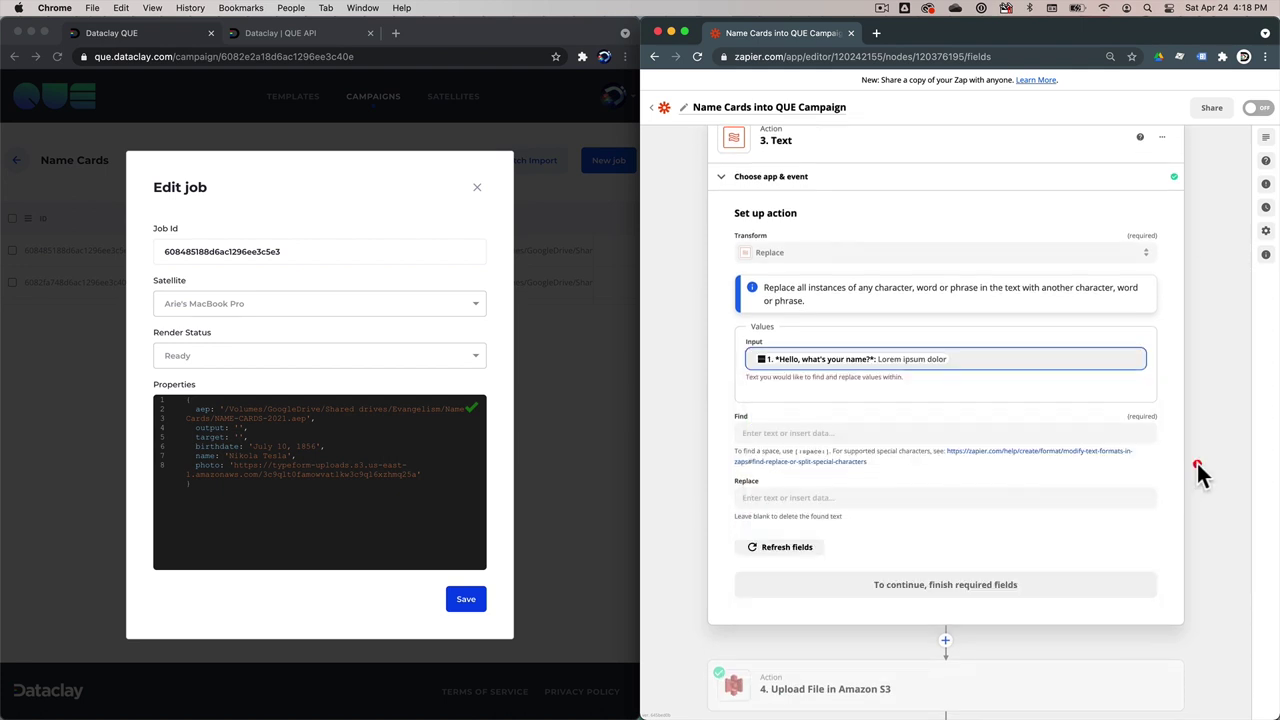
Step: Set Find to [:space:] and Replace to '-', then continue to testing
click(769, 433)
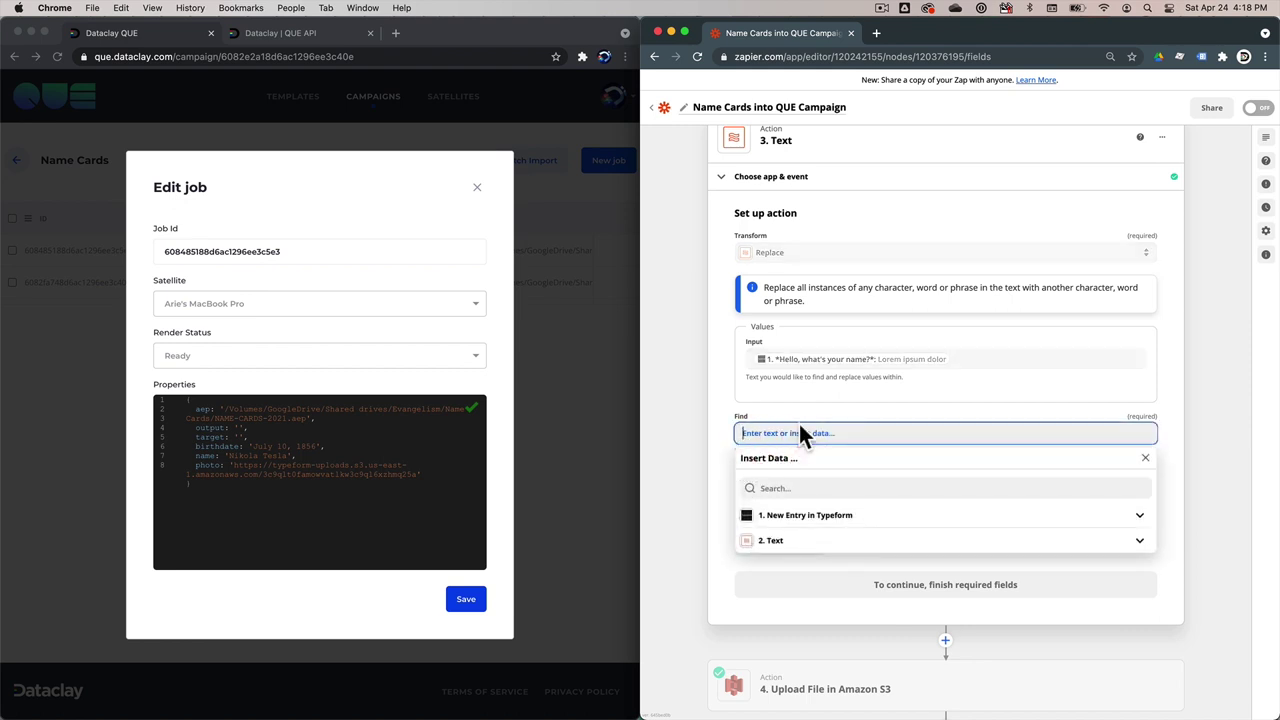
text(()
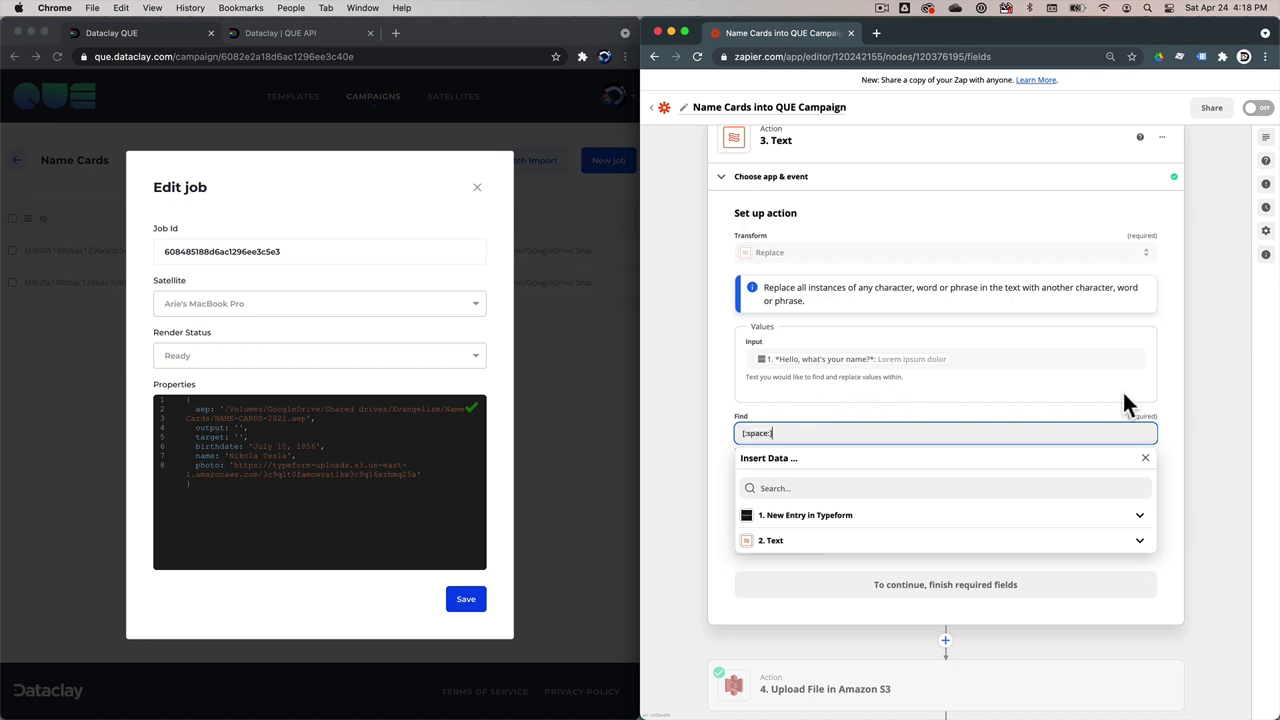
click(1163, 395)
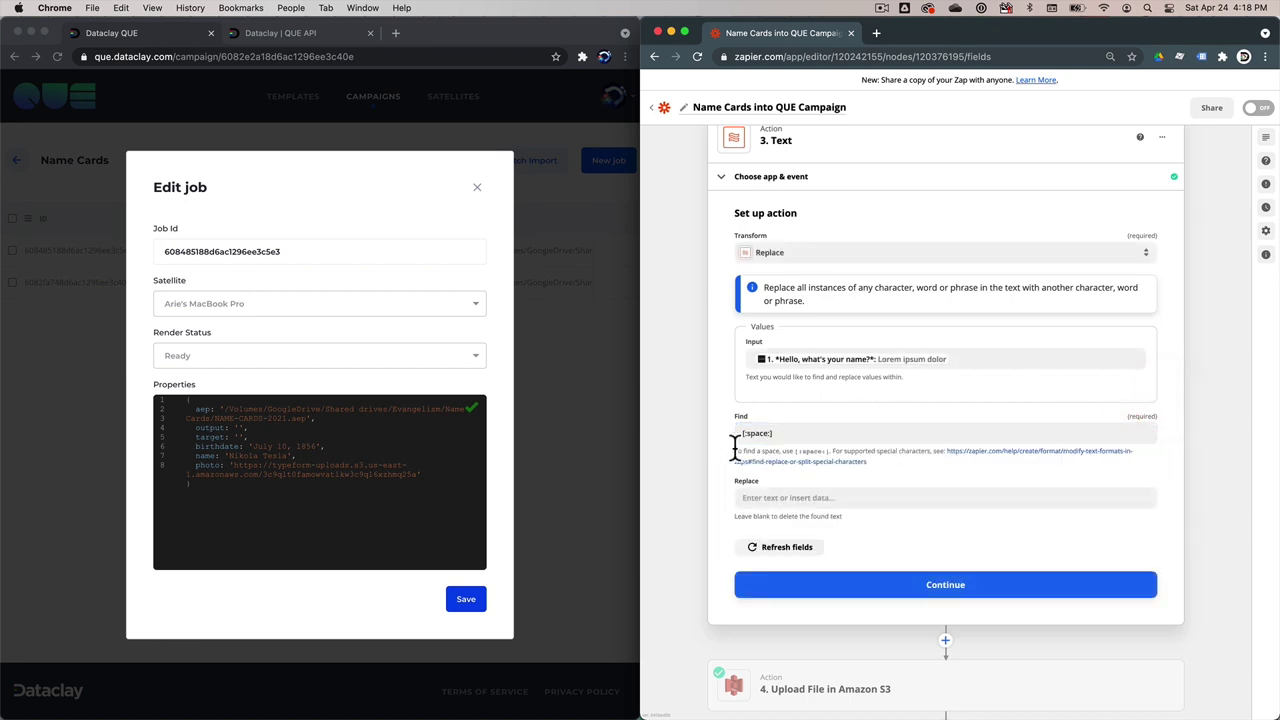
drag(735, 450, 820, 450)
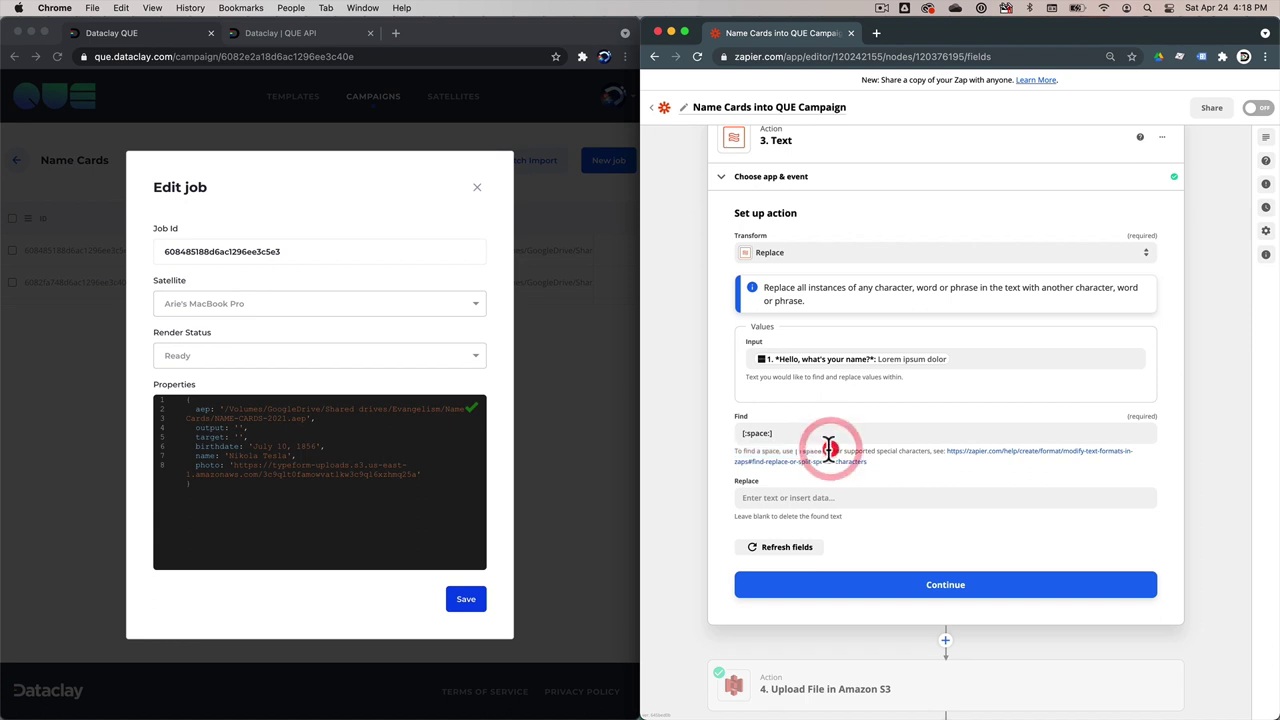
double_click(757, 433)
click(712, 460)
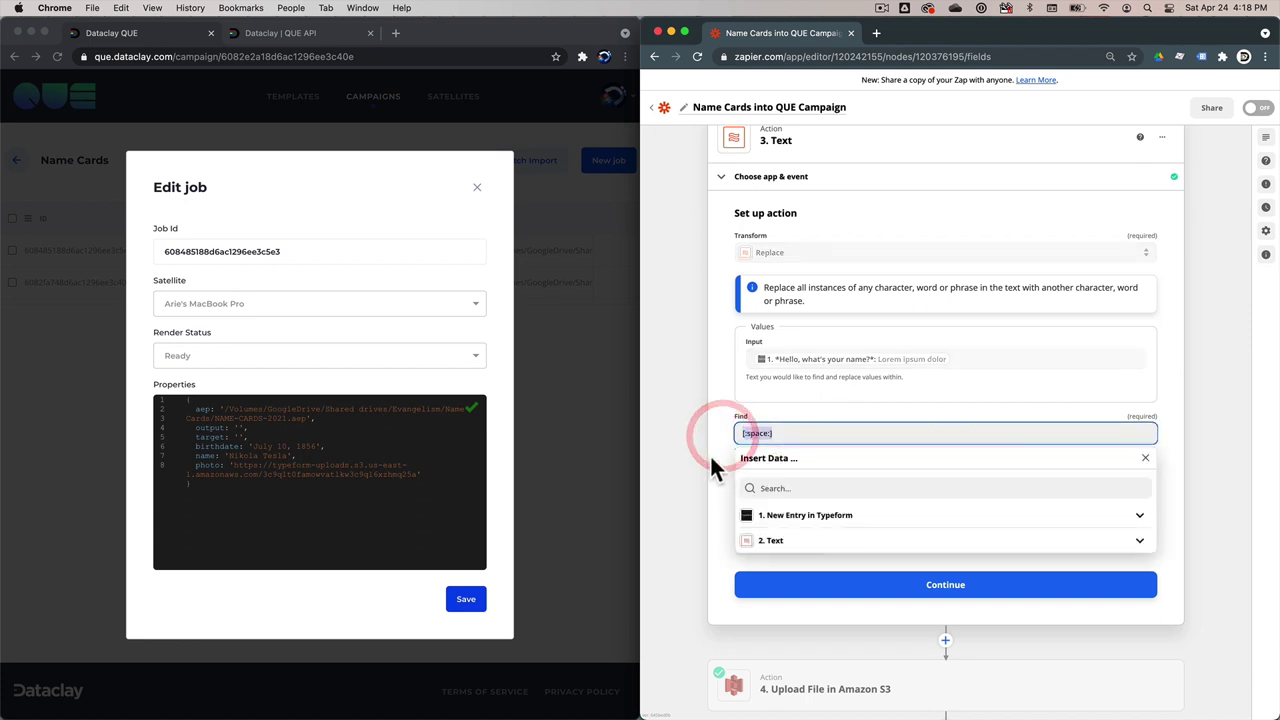
click(763, 492)
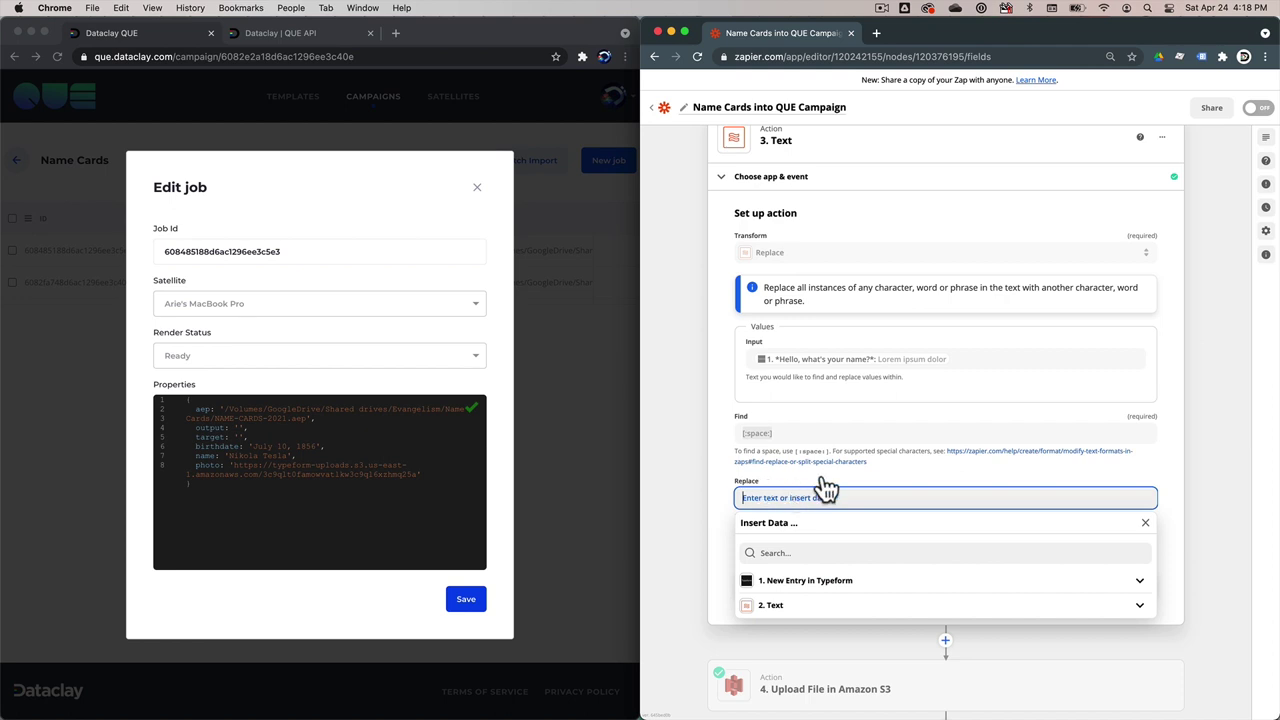
text([)
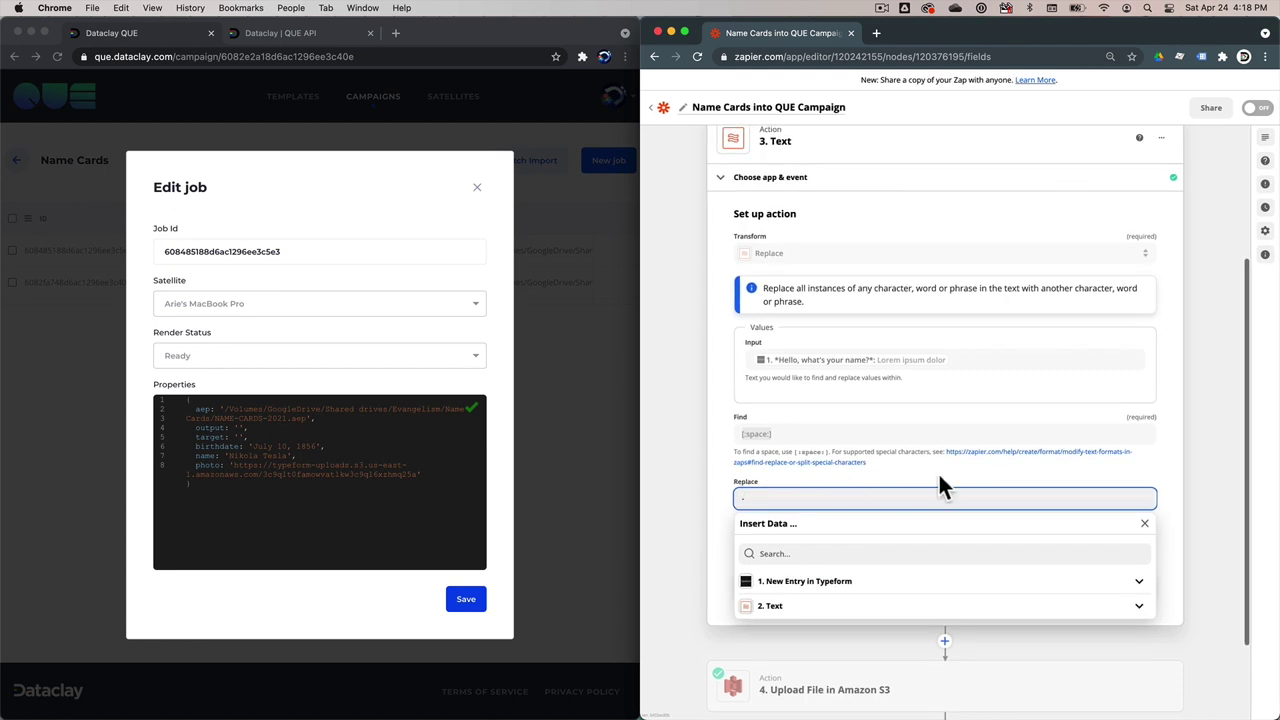
click(1154, 462)
click(940, 585)
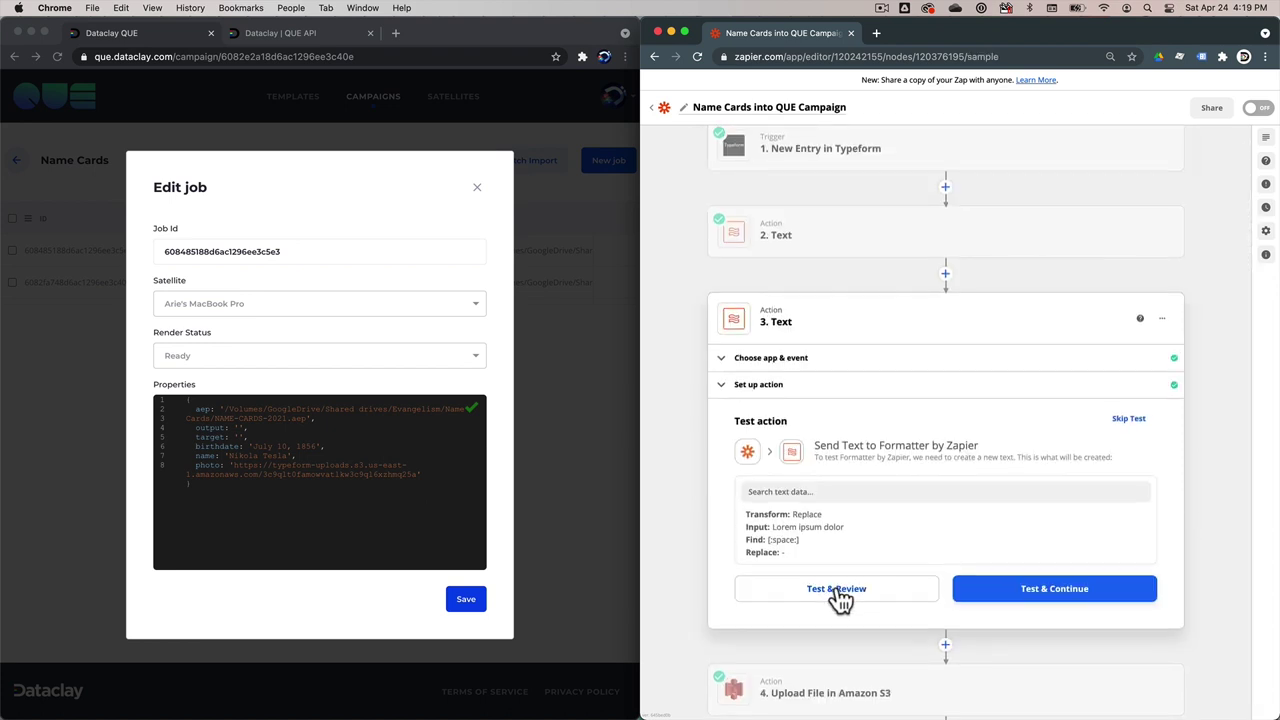
Step: Test the Replace step and confirm it outputs Lorem-ipsum-dolor
click(836, 592)
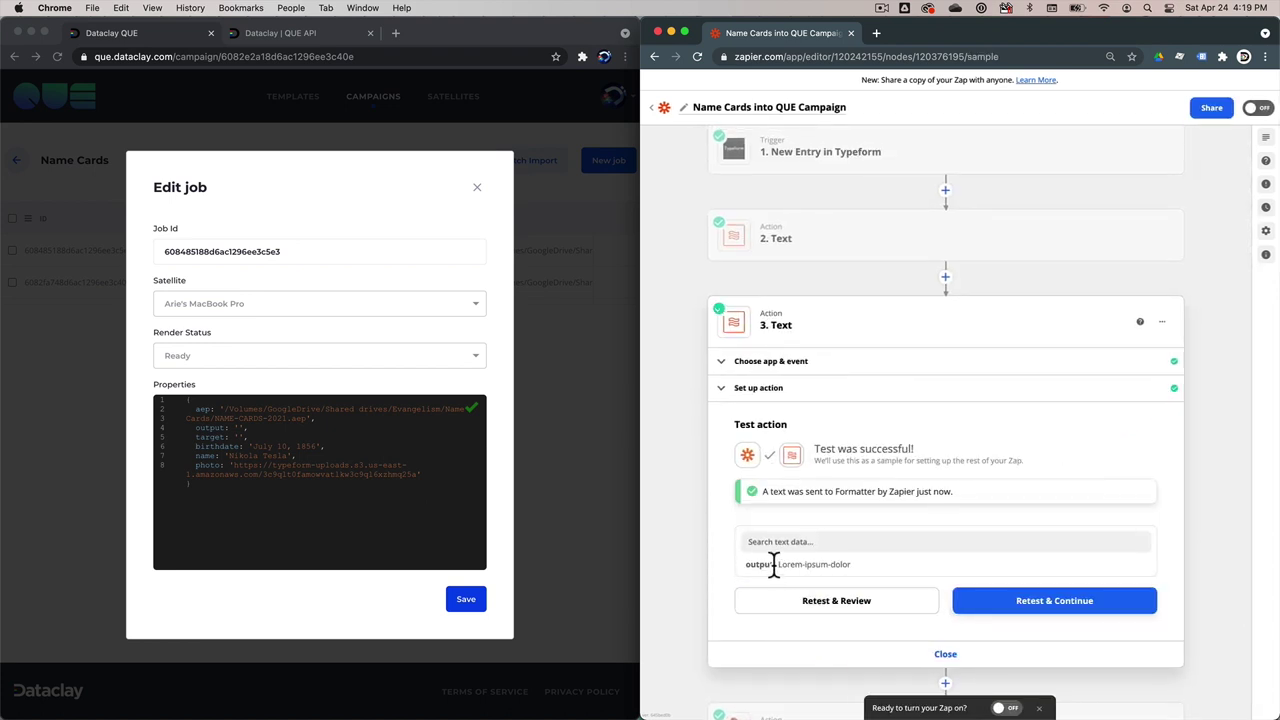
drag(778, 560, 860, 558)
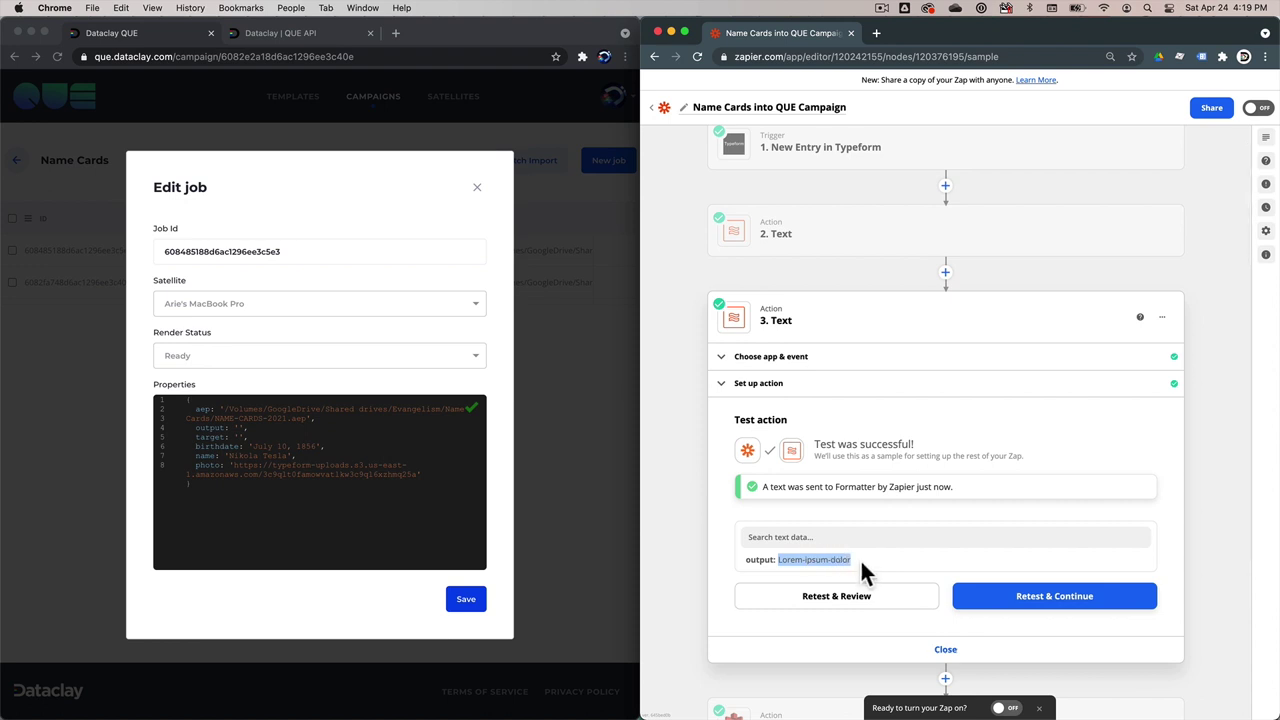
click(805, 561)
scroll(804, 560, down, 1)
click(800, 557)
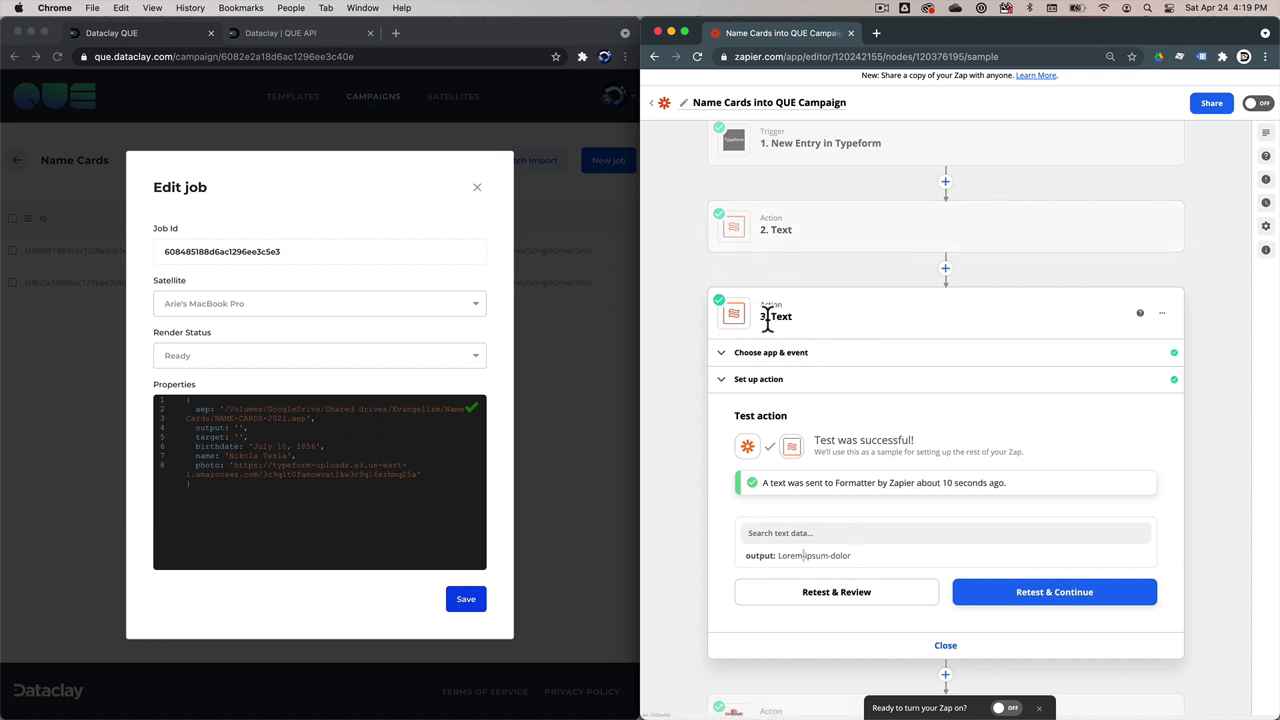
Step: Close step 3 and open the Upload File in Amazon S3 step
click(681, 316)
scroll(669, 421, down, 2)
click(945, 550)
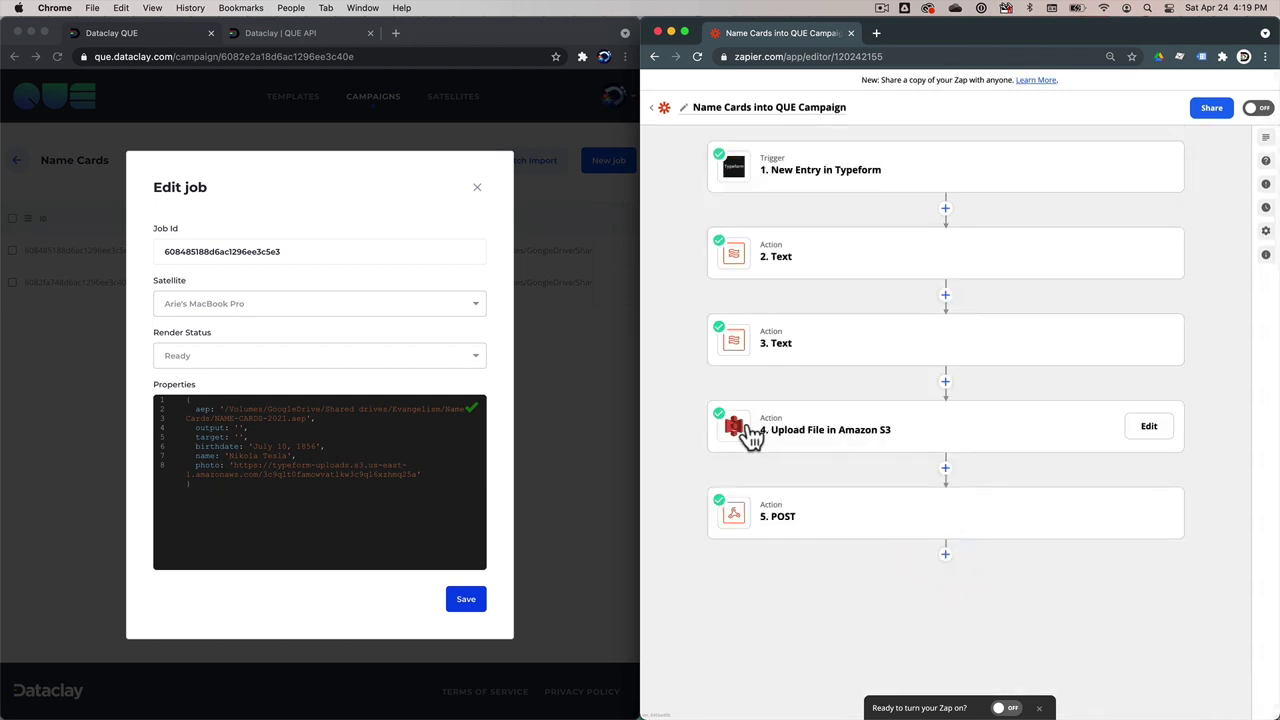
click(903, 420)
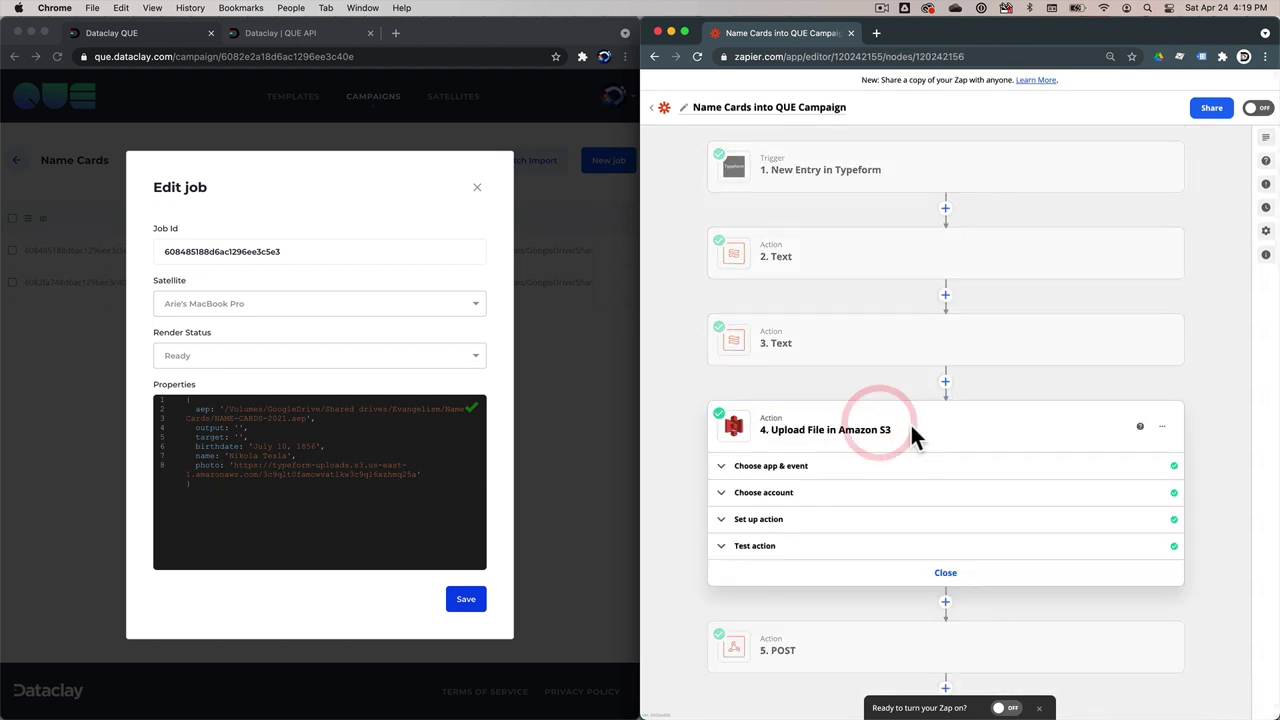
Step: Append step 2's Split Text field to the S3 upload Key after the token and period
click(766, 520)
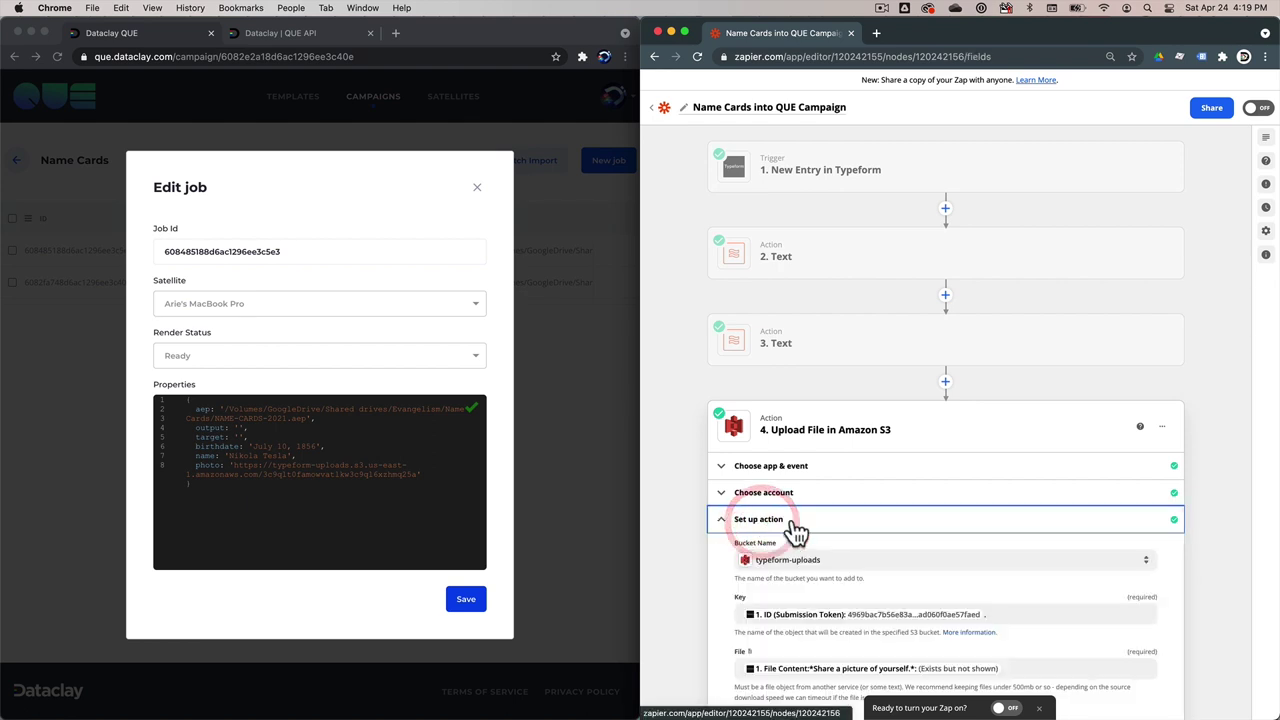
scroll(955, 520, down, 2)
click(995, 515)
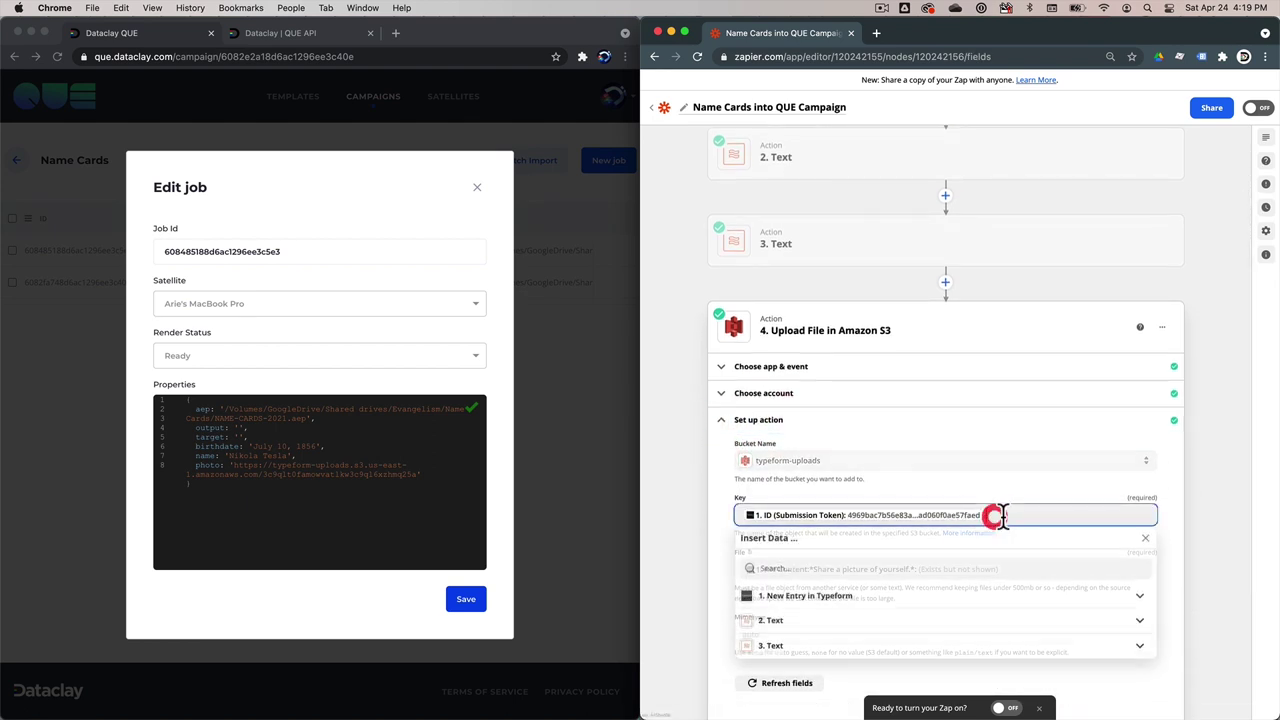
click(776, 626)
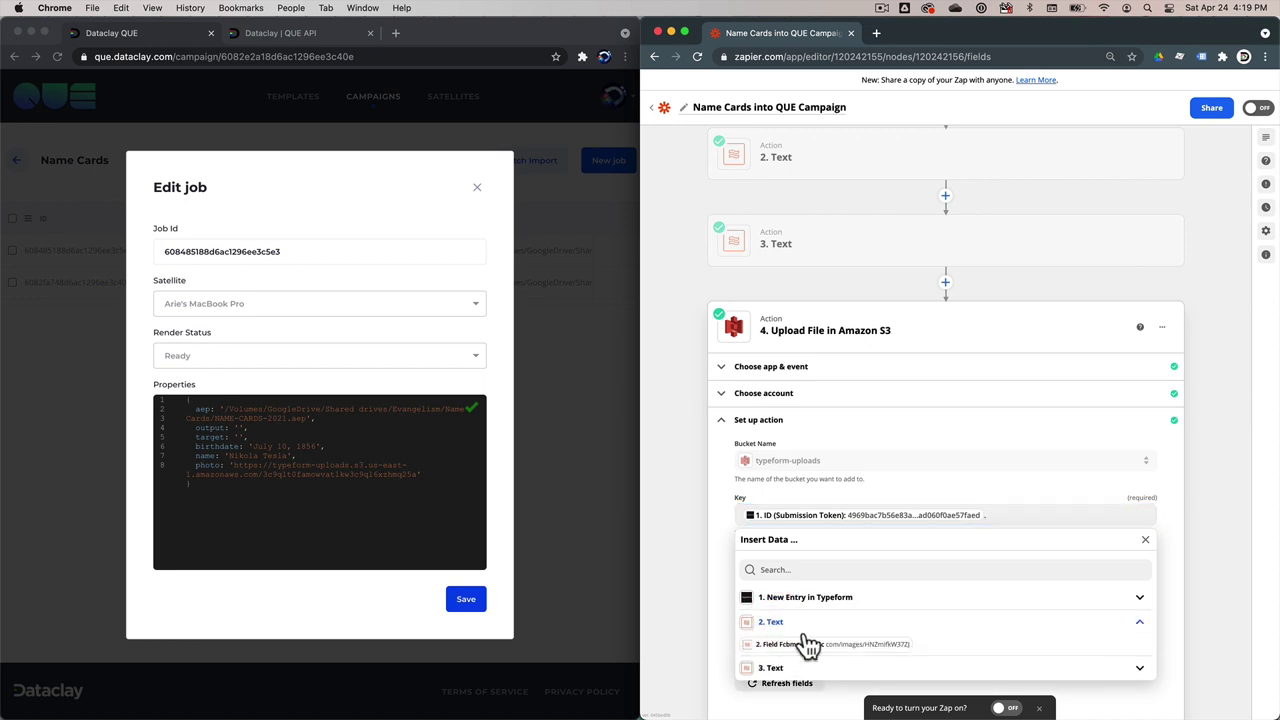
click(857, 651)
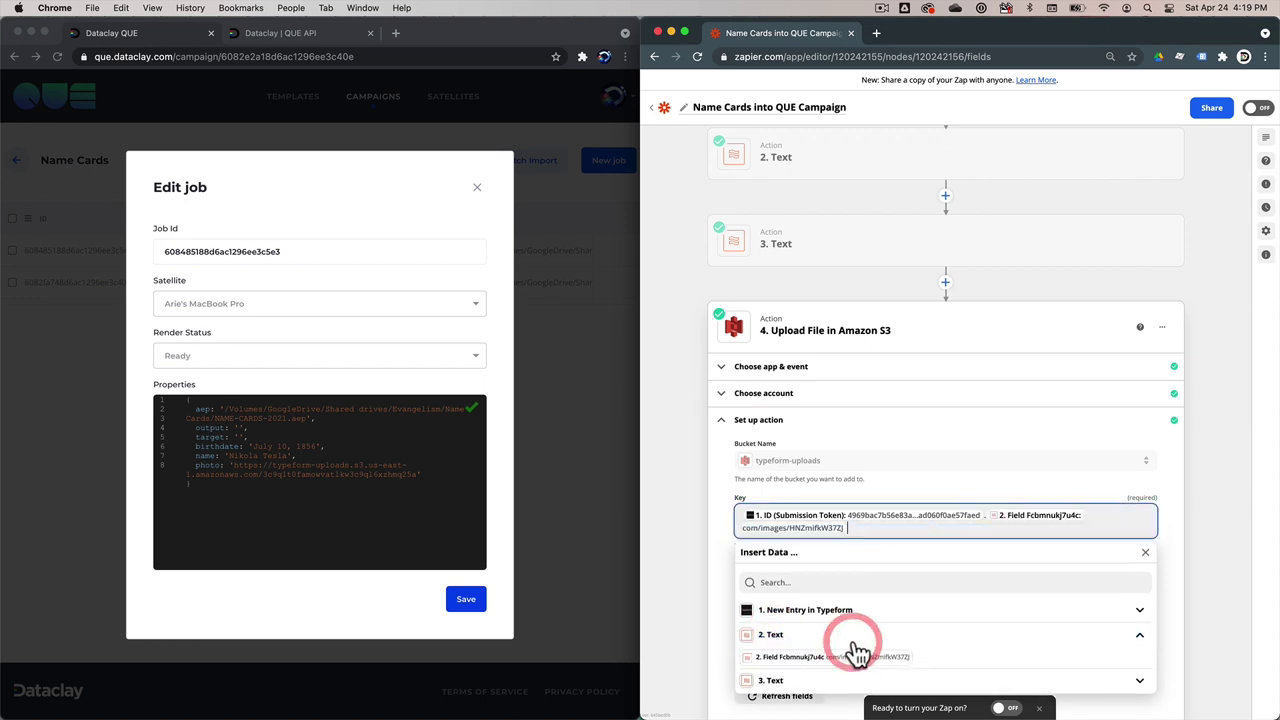
click(1214, 512)
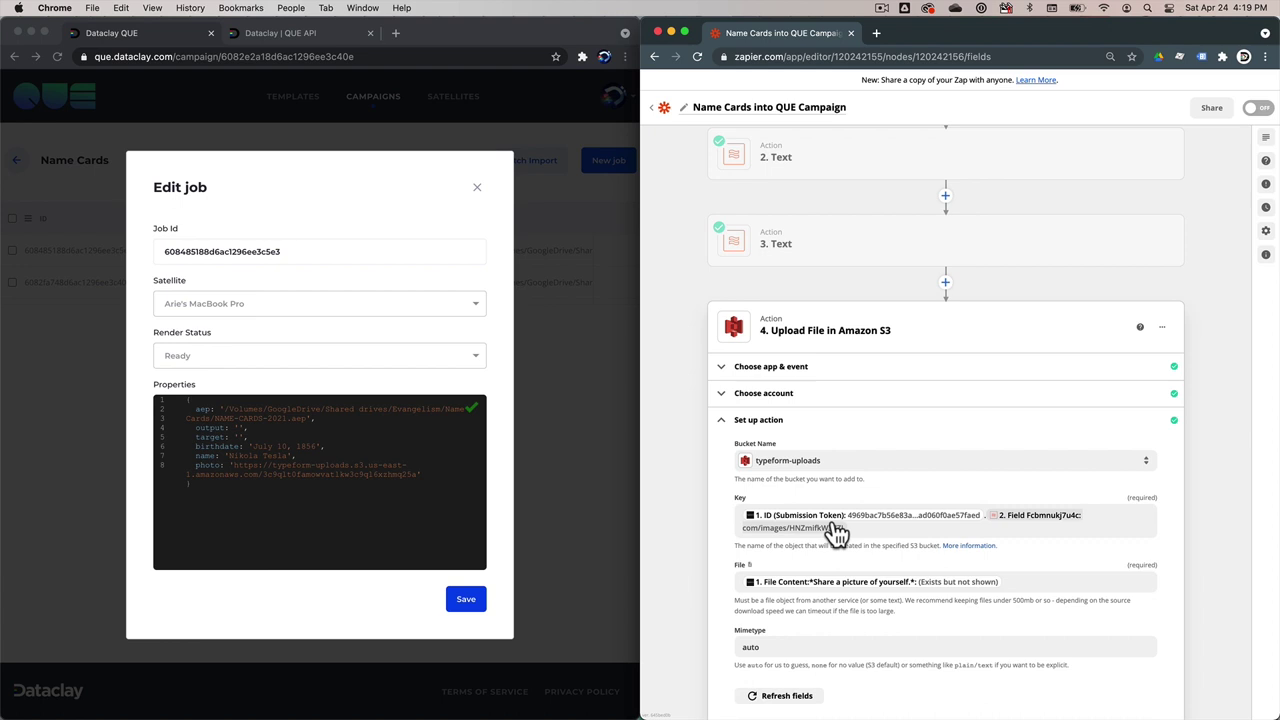
Step: Open step 5, the POST action
scroll(836, 535, down, 1)
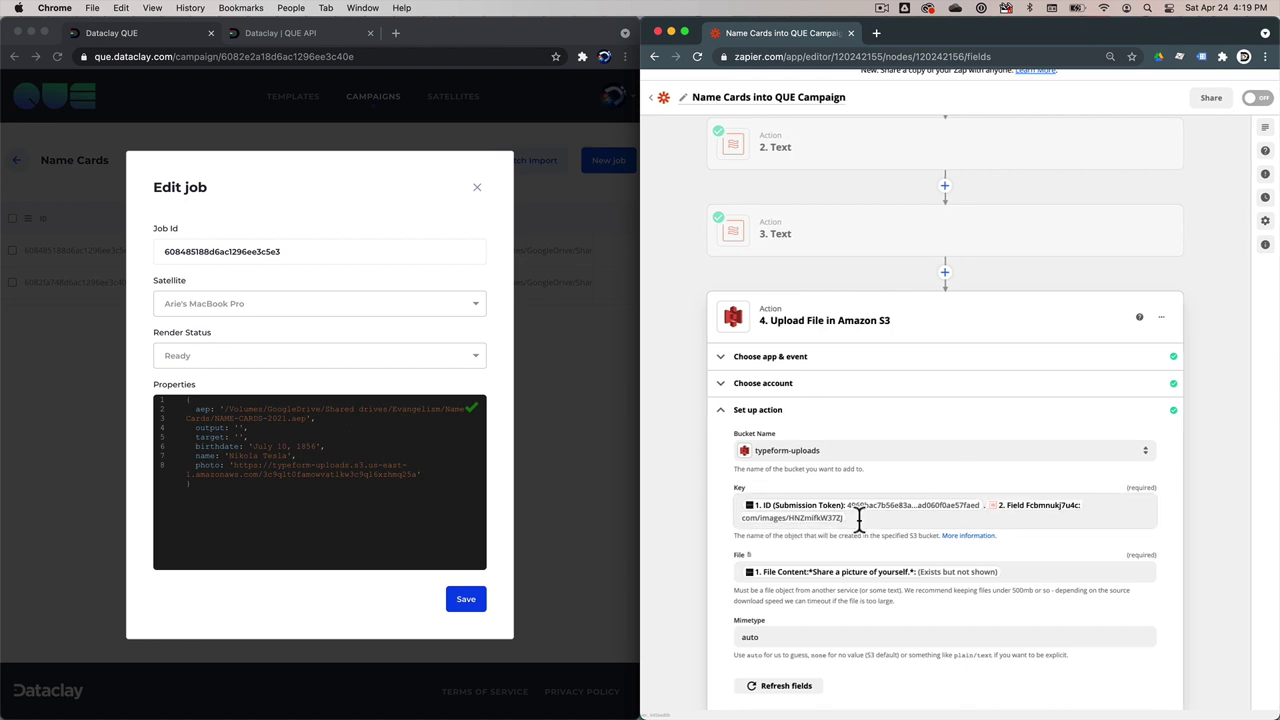
scroll(1202, 517, down, 5)
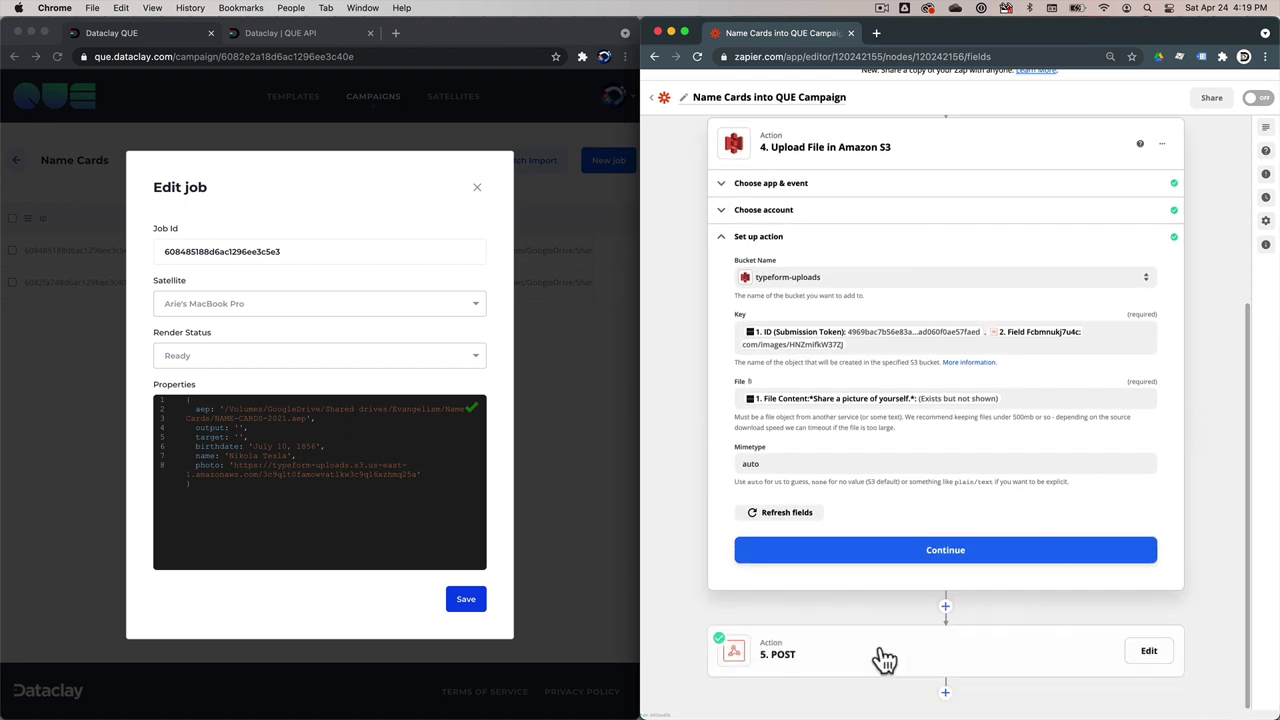
click(880, 657)
Step: Add a POST data key 'output' combining step 3's text field, a comma and the submission ID
click(758, 585)
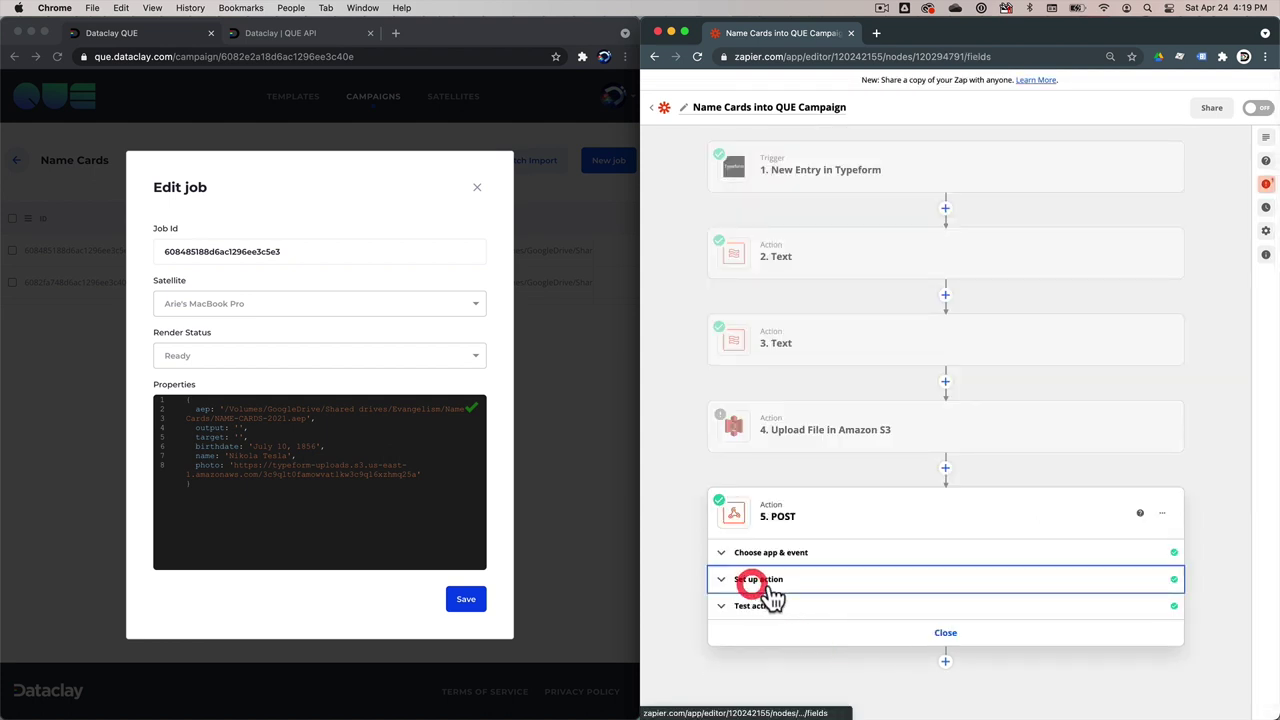
scroll(810, 593, down, 6)
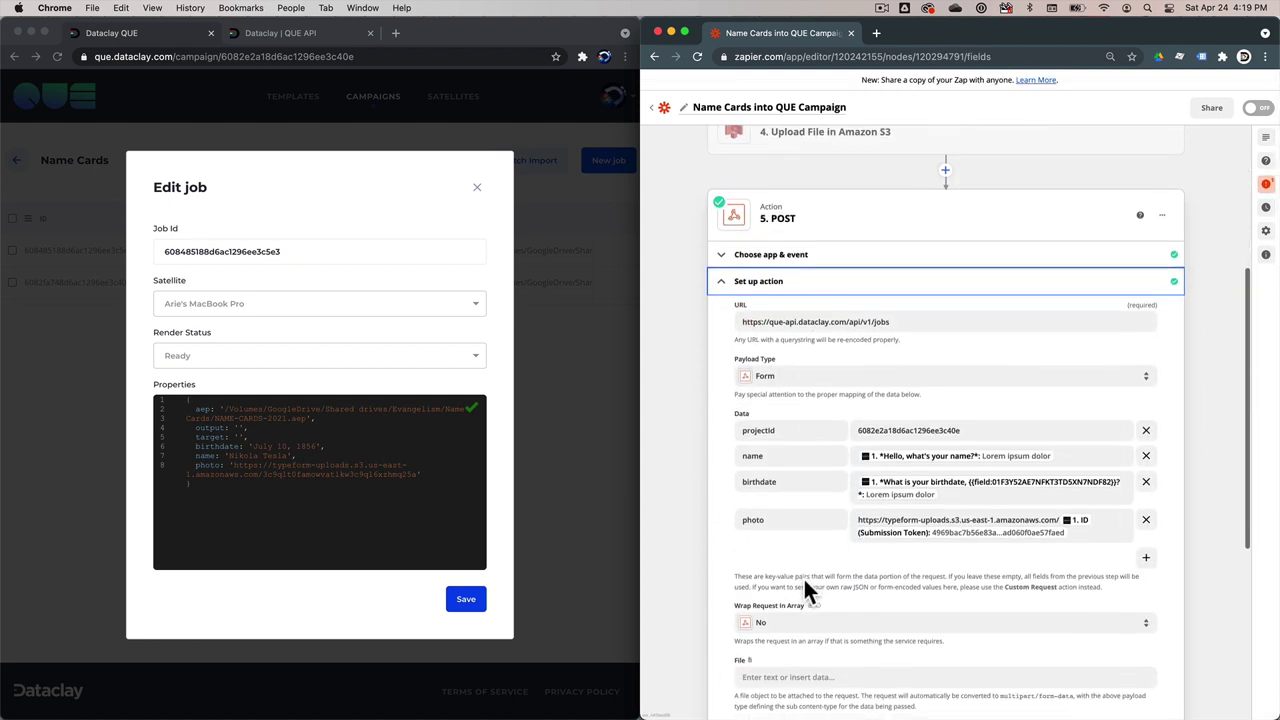
click(1147, 562)
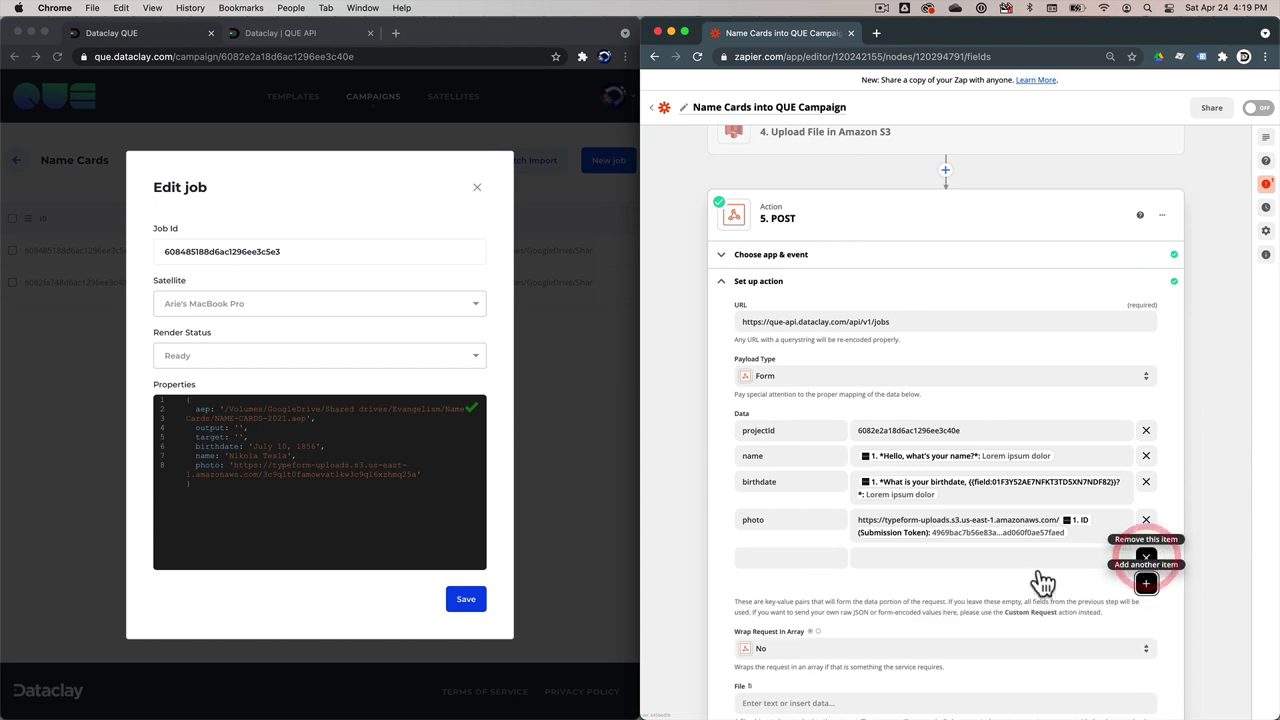
click(757, 553)
text(output)
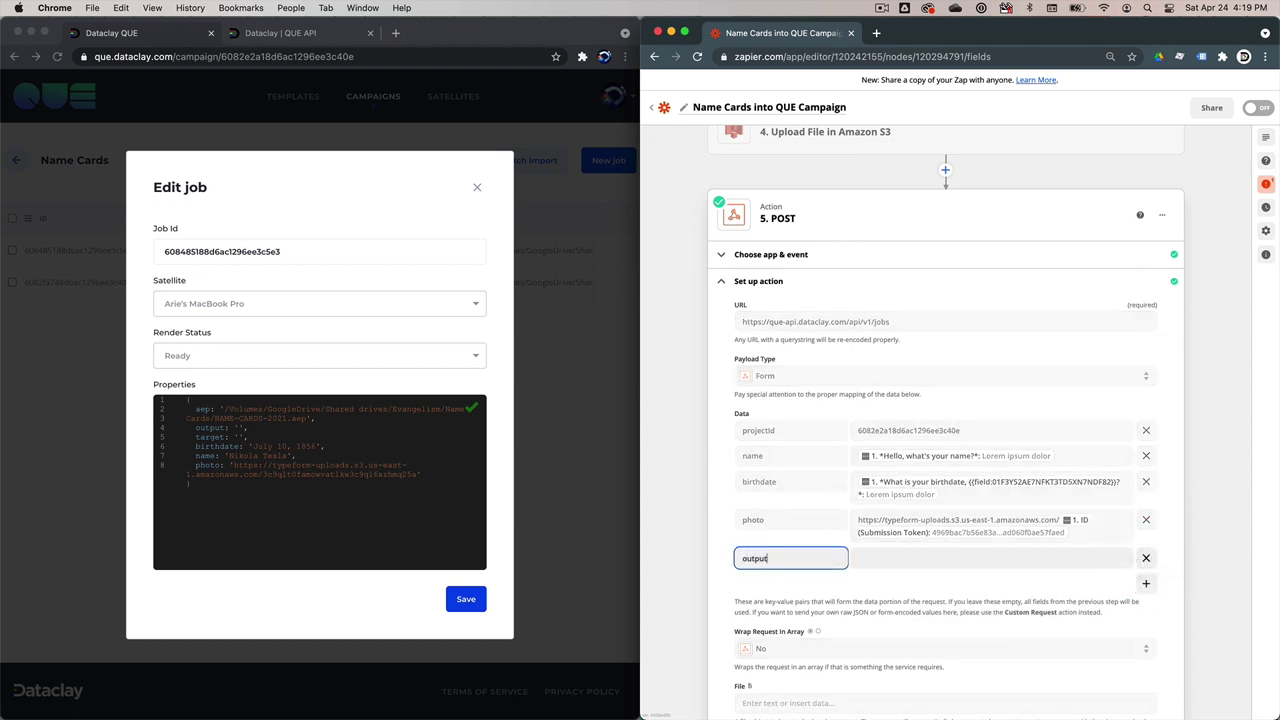
click(879, 560)
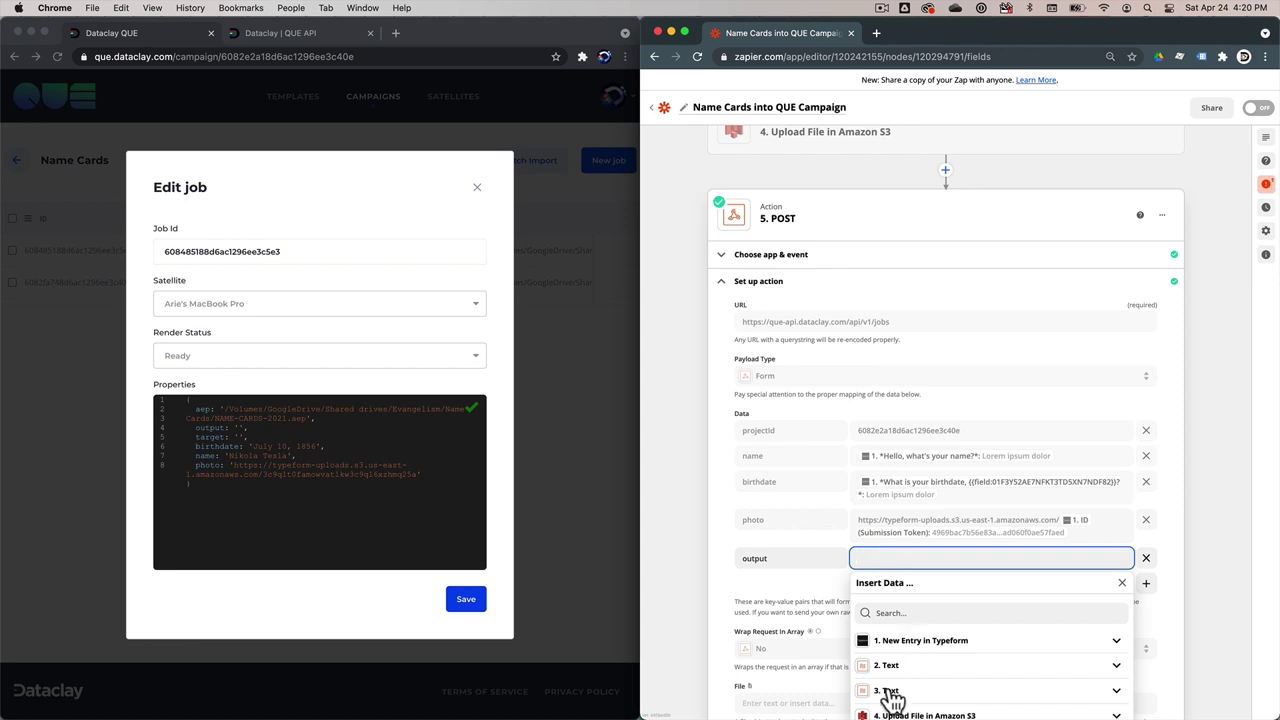
click(975, 688)
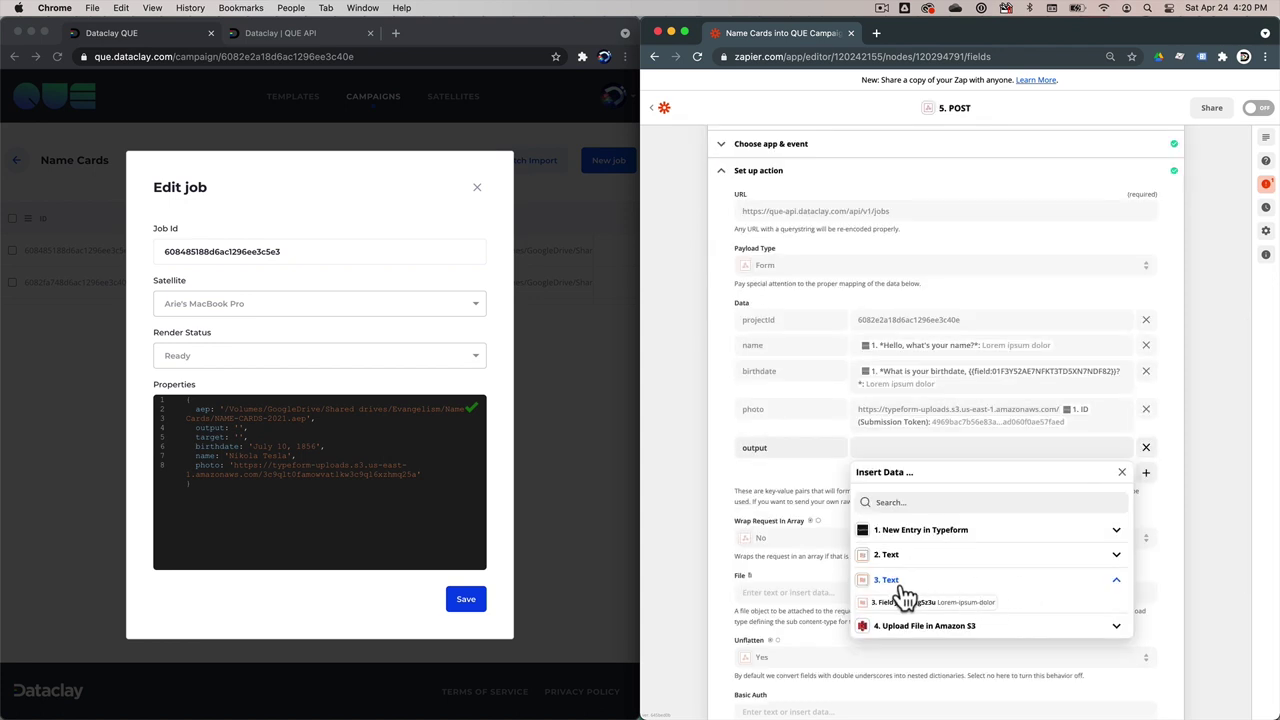
click(895, 529)
click(922, 685)
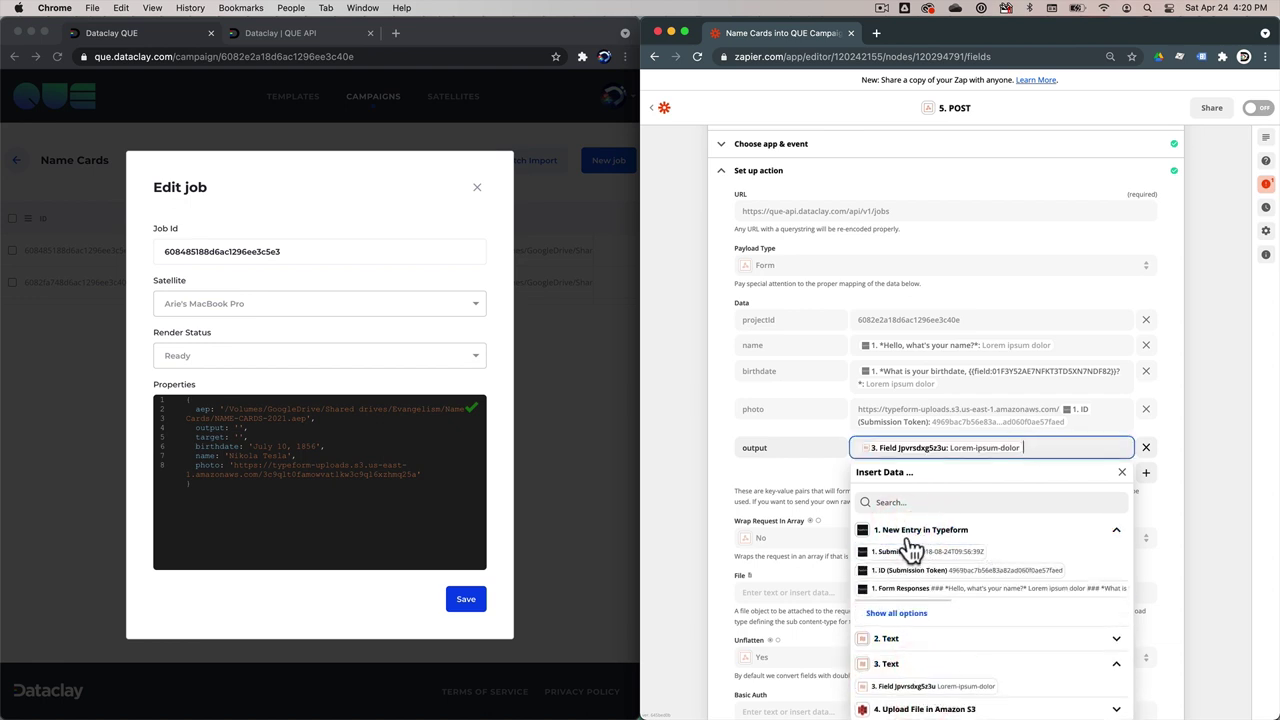
text(,)
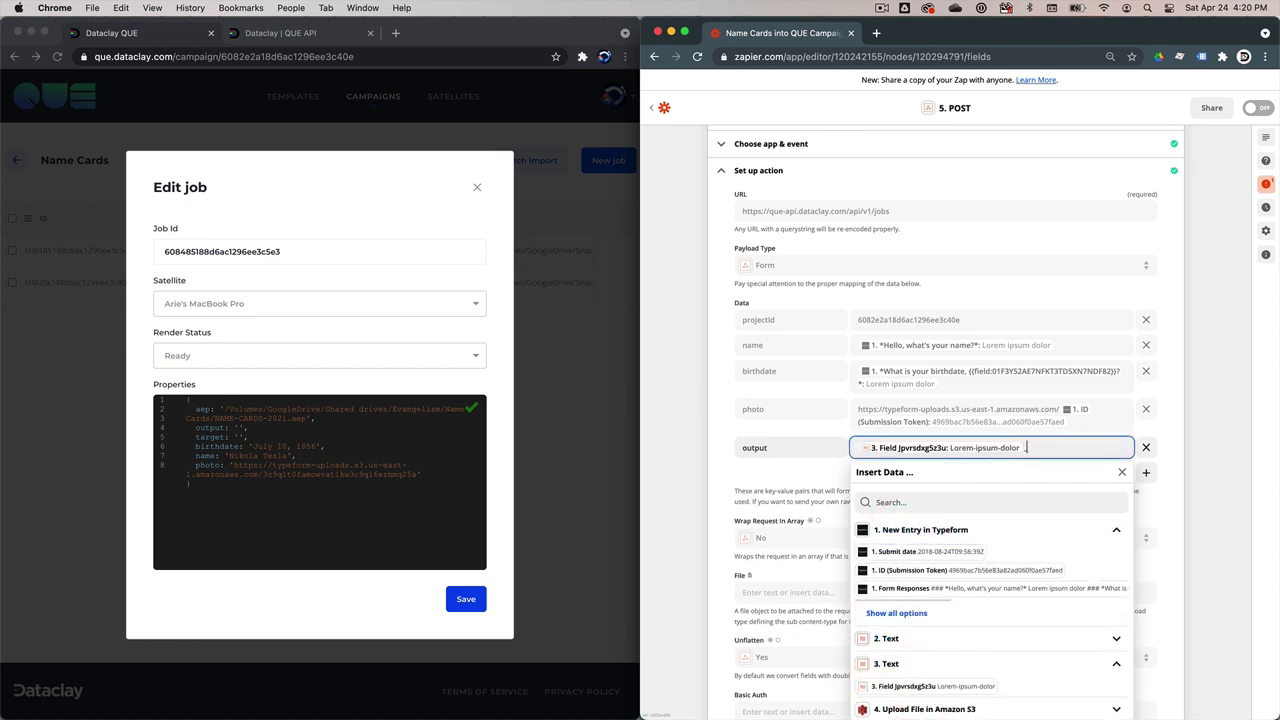
click(940, 572)
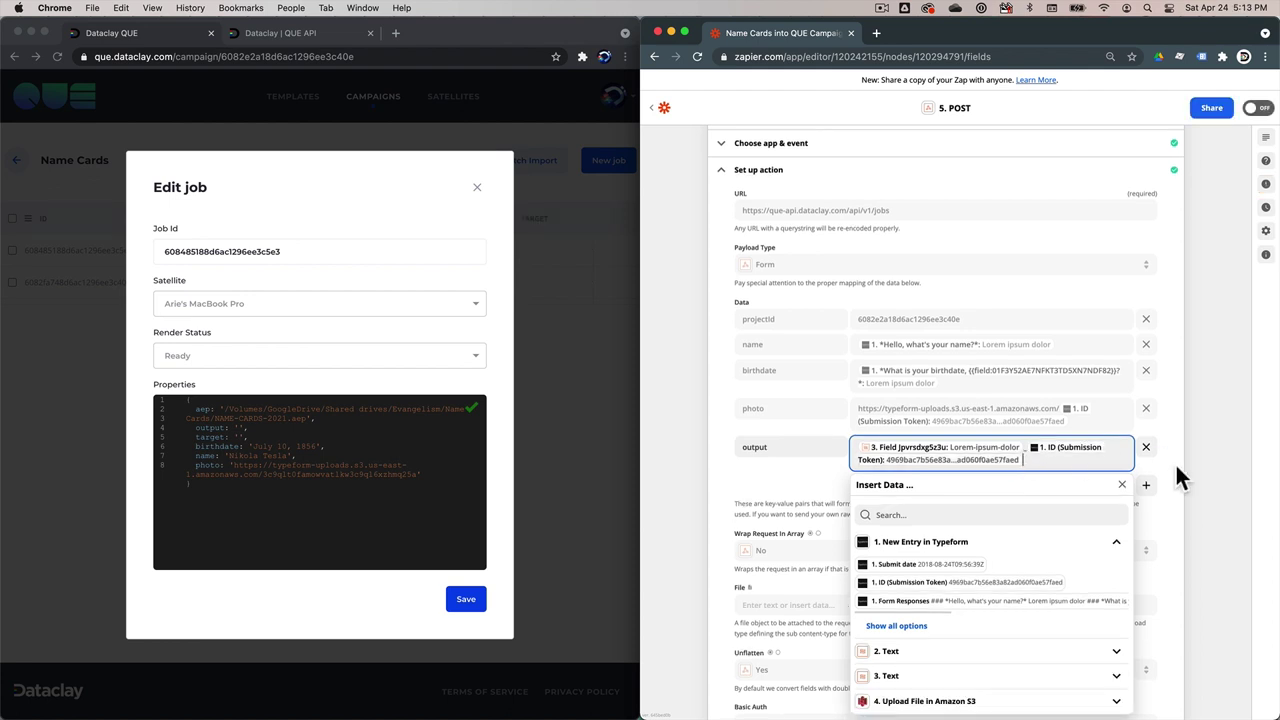
click(1094, 420)
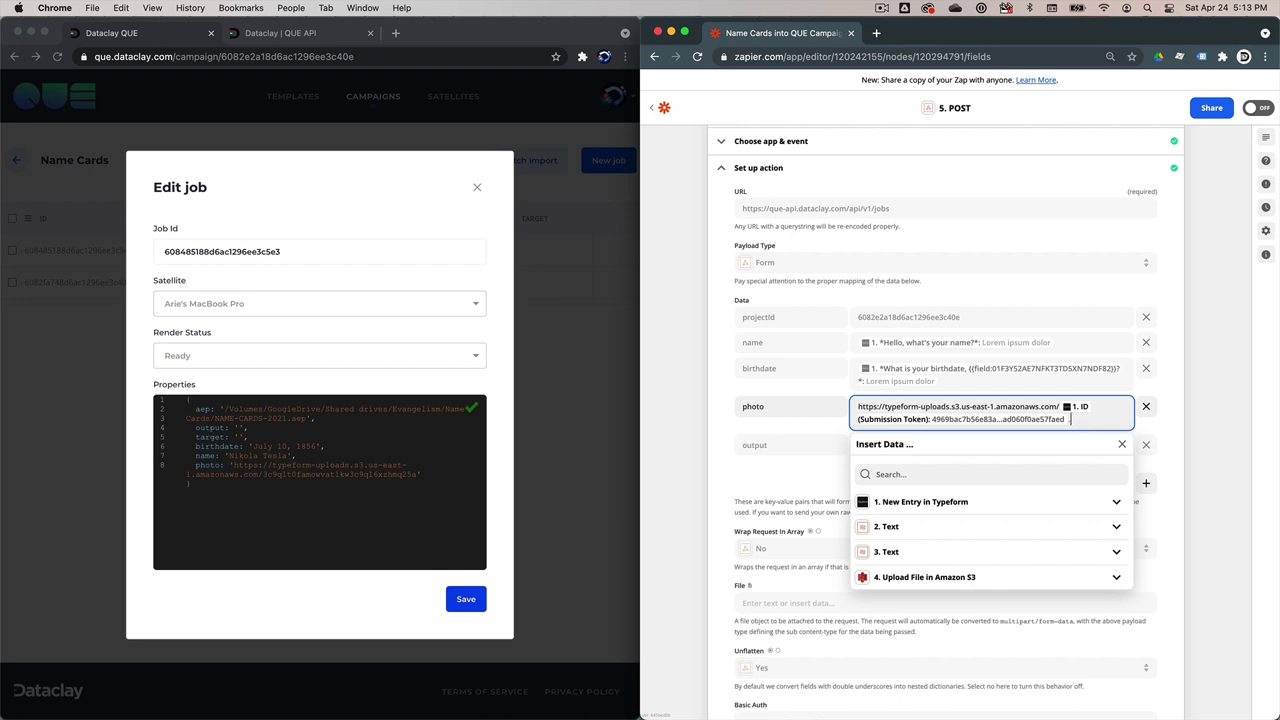
Step: Append the step 2 Text field to the end of the photo URL value and switch the Zap on
click(886, 527)
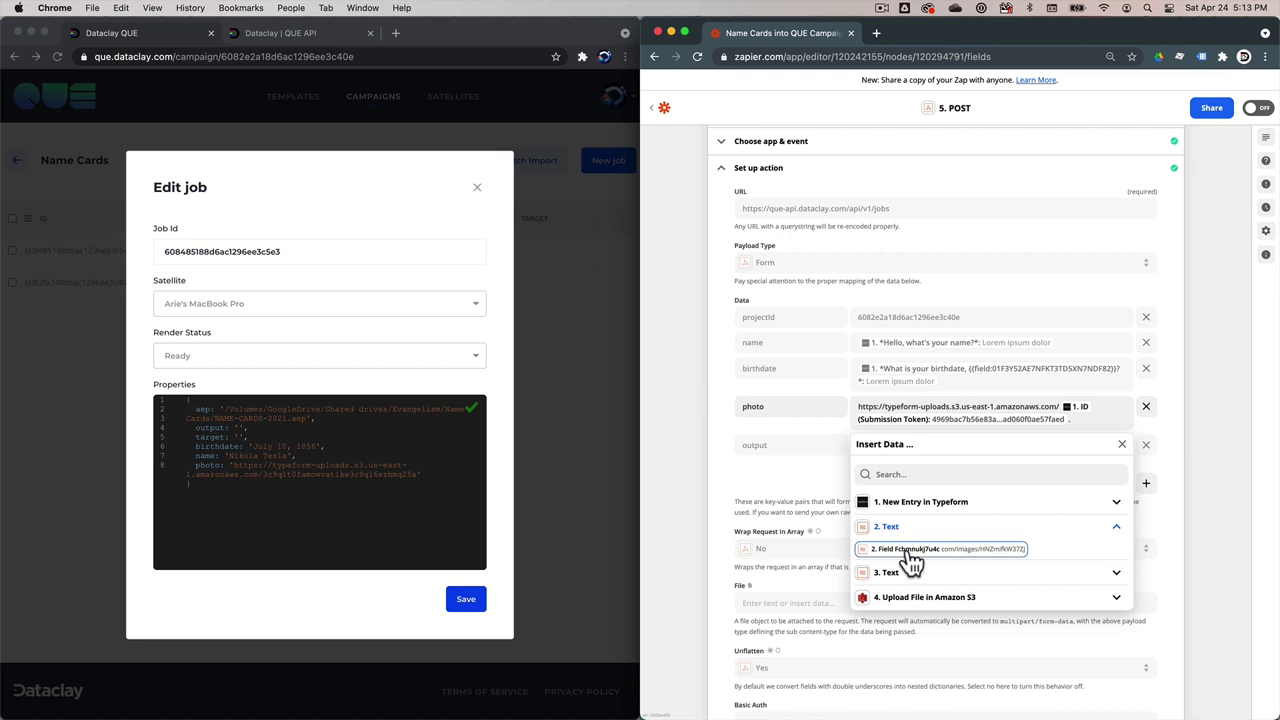
click(912, 562)
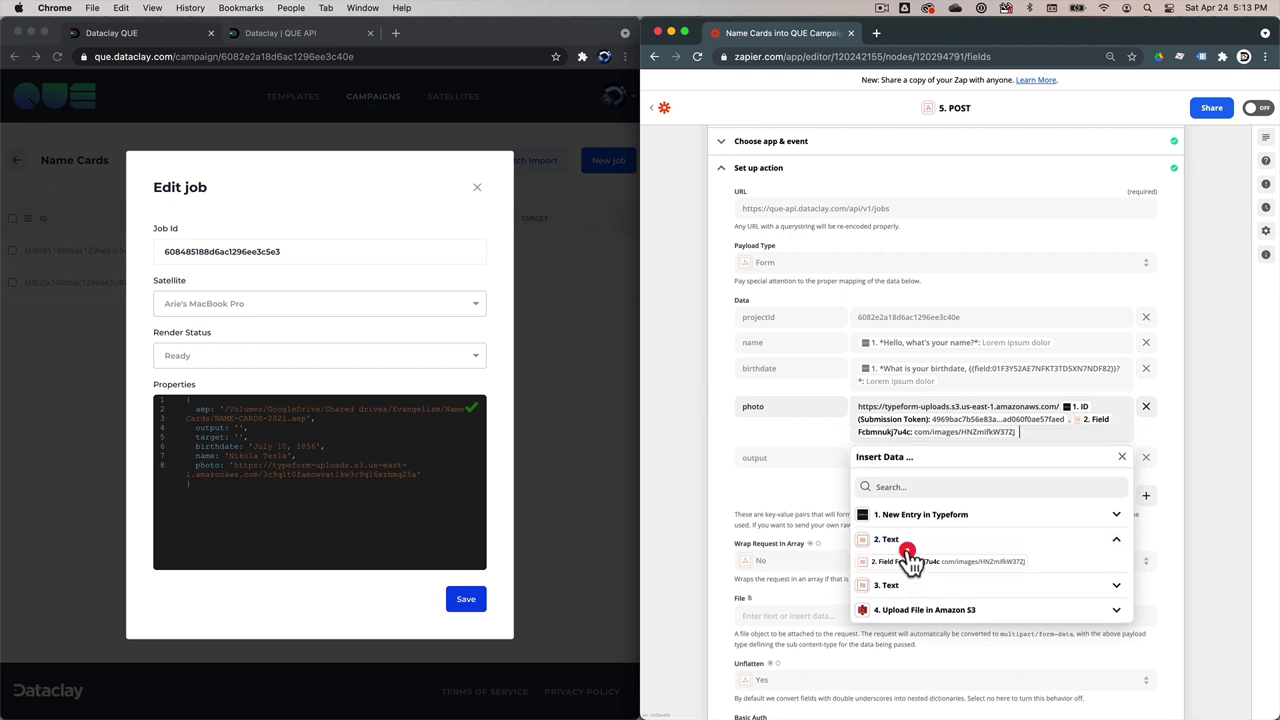
click(1184, 429)
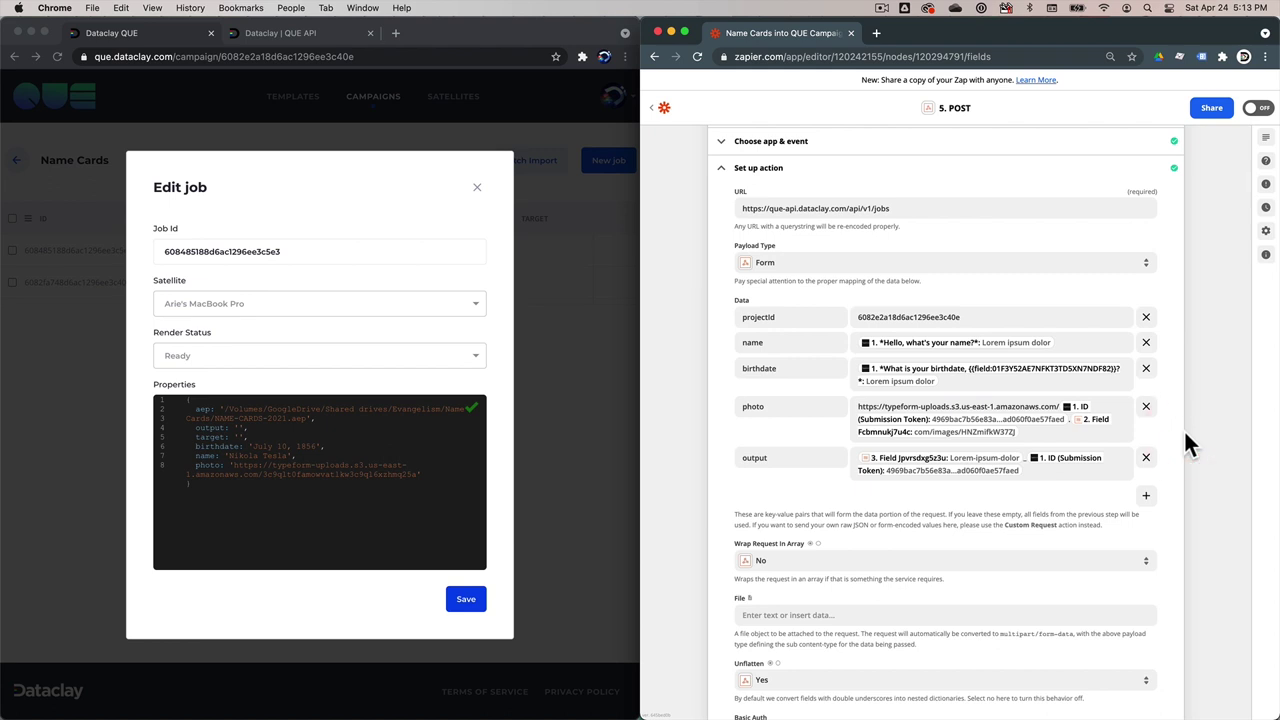
click(1257, 107)
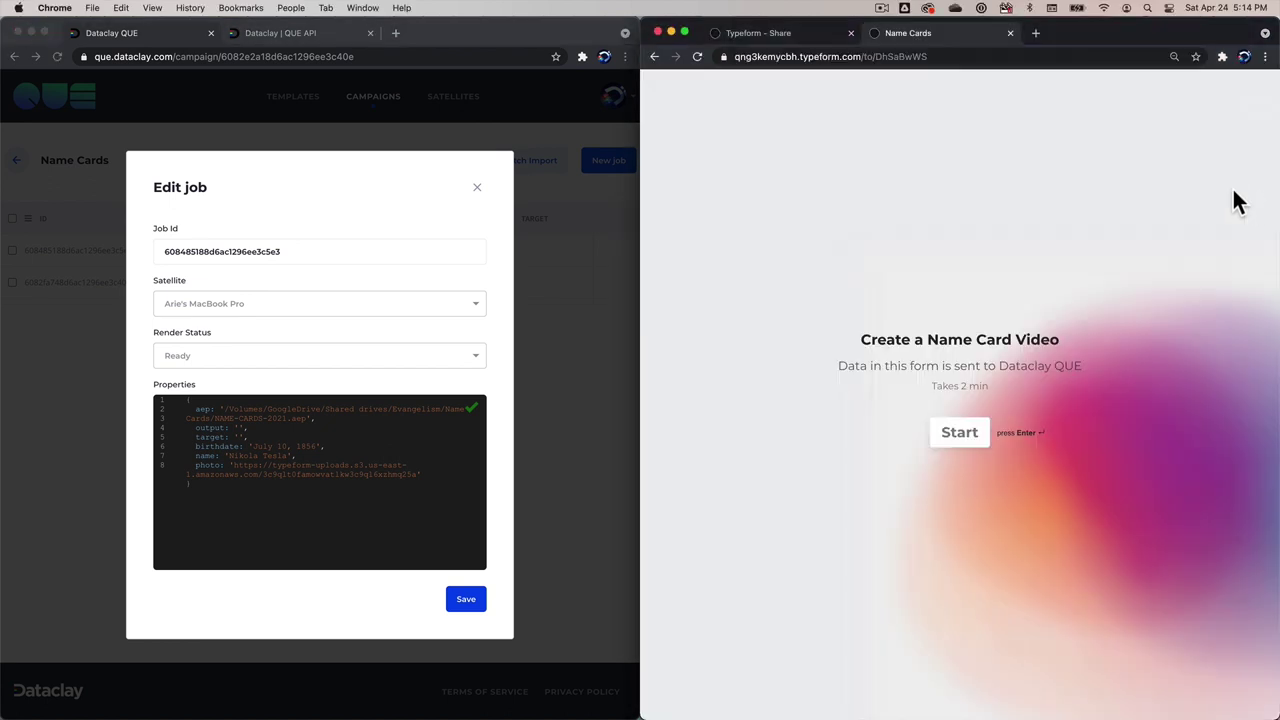
Step: Start the Name Cards form and submit the person's name as the first answer
click(955, 434)
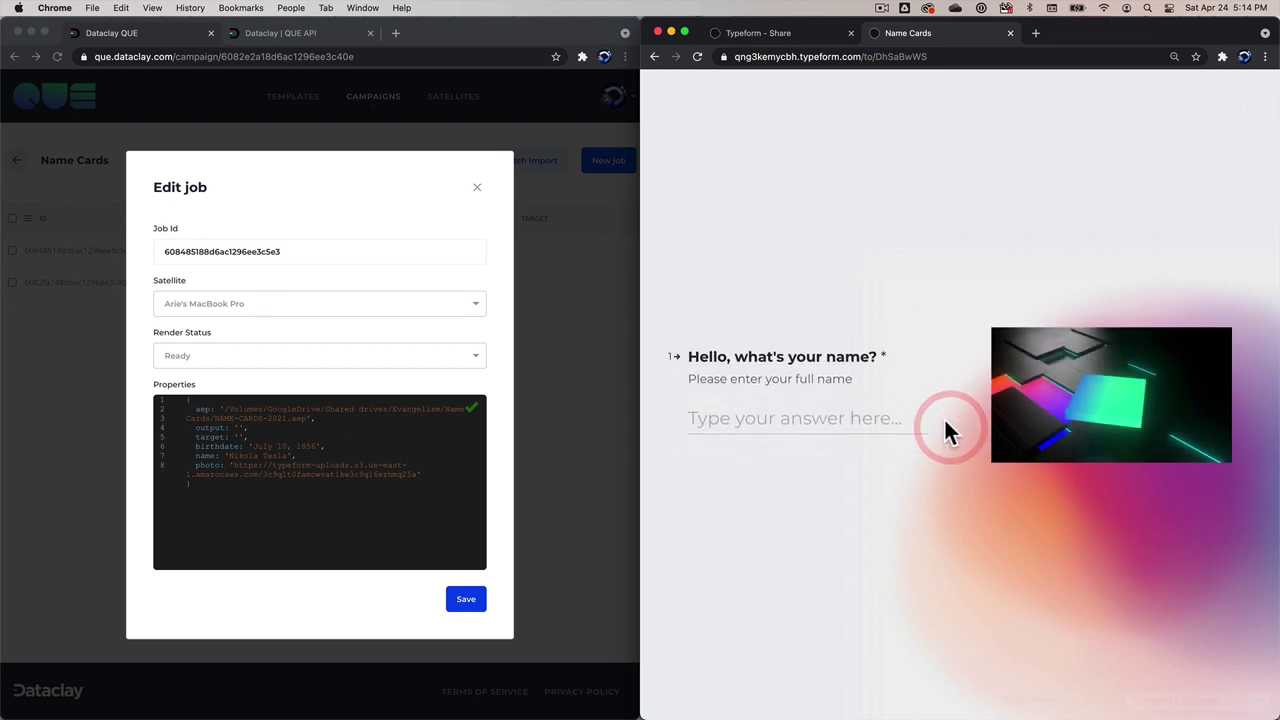
click(793, 390)
text(Gret)
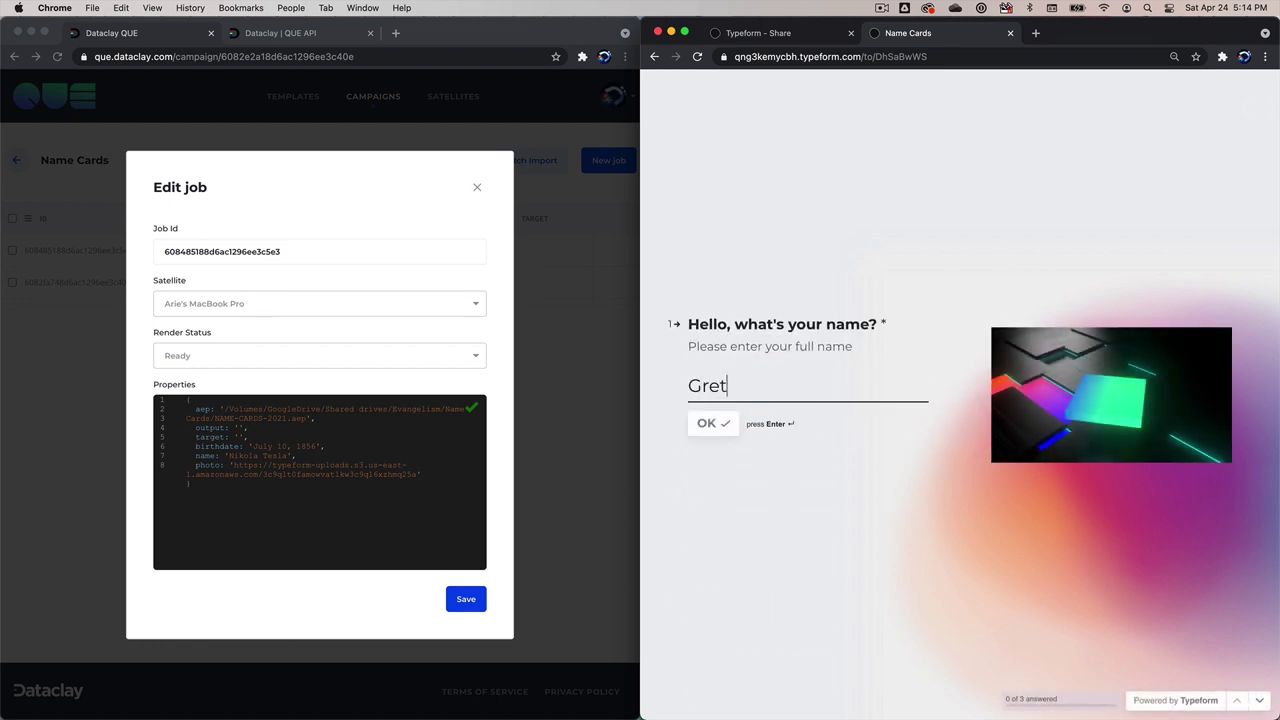
text(a Garbo)
key(Return)
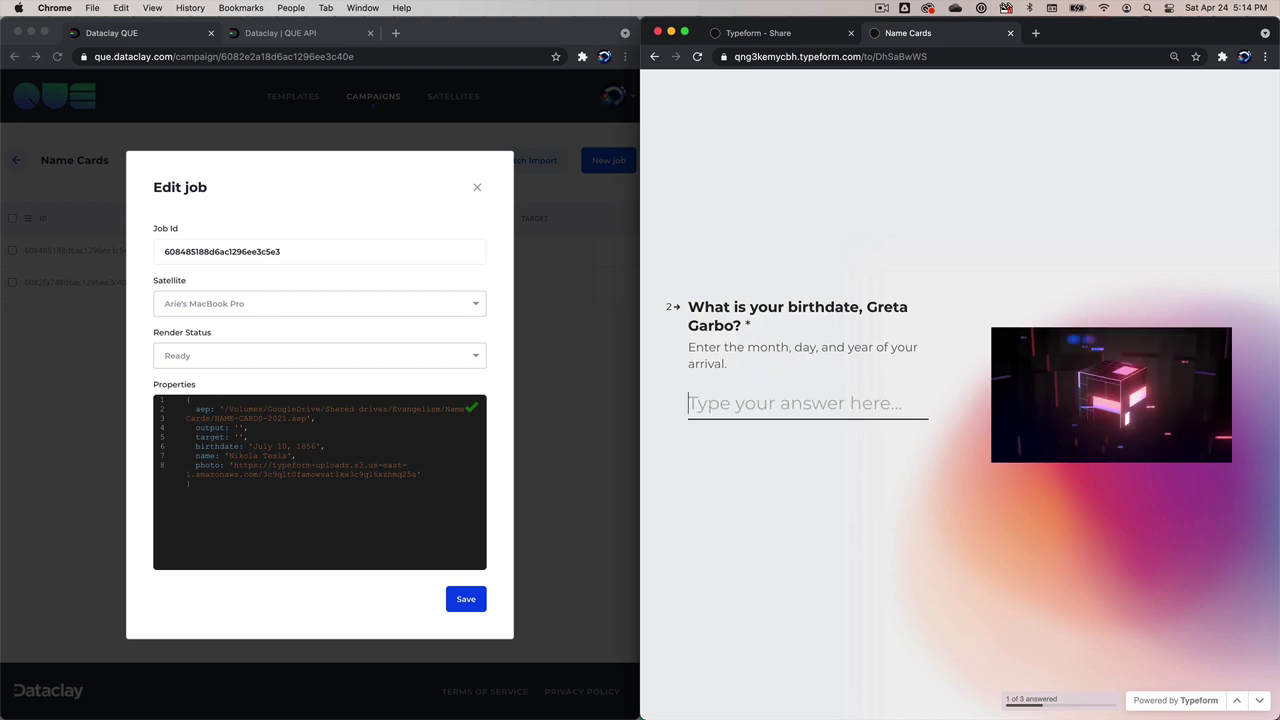
Step: Answer the birthdate question with September 18, 1905
text(Sept)
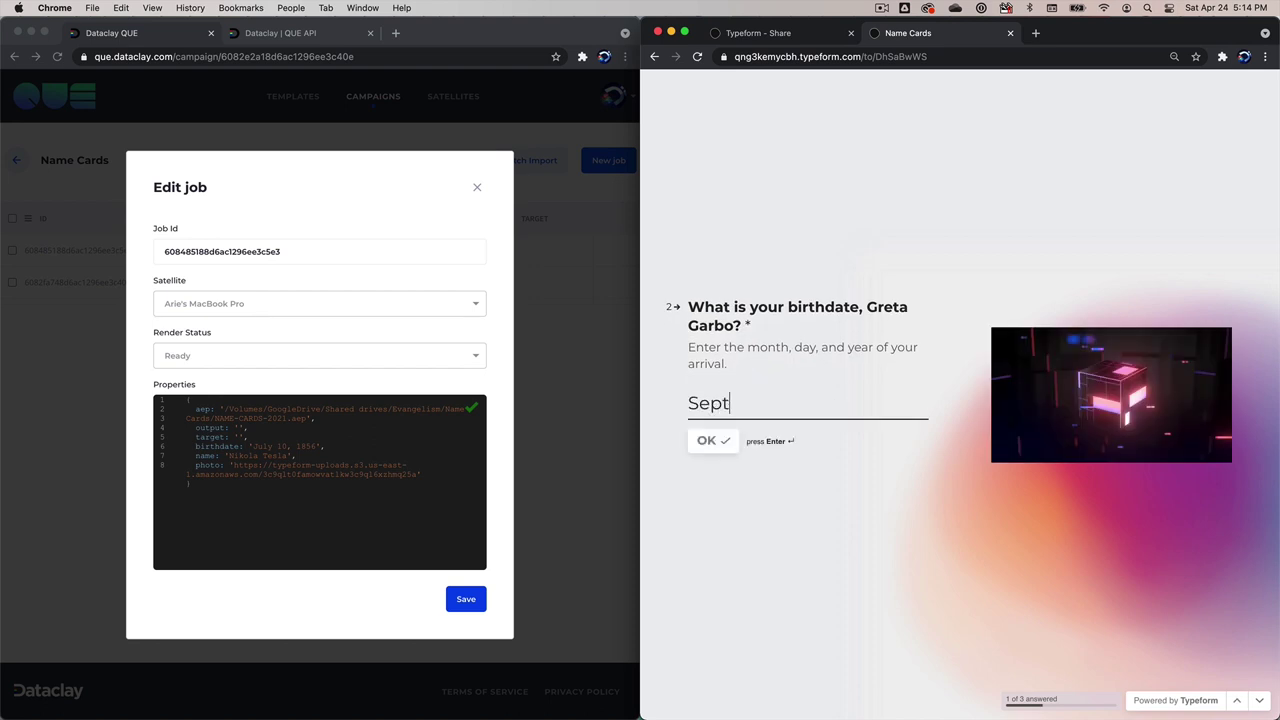
text(ember 18, 1908)
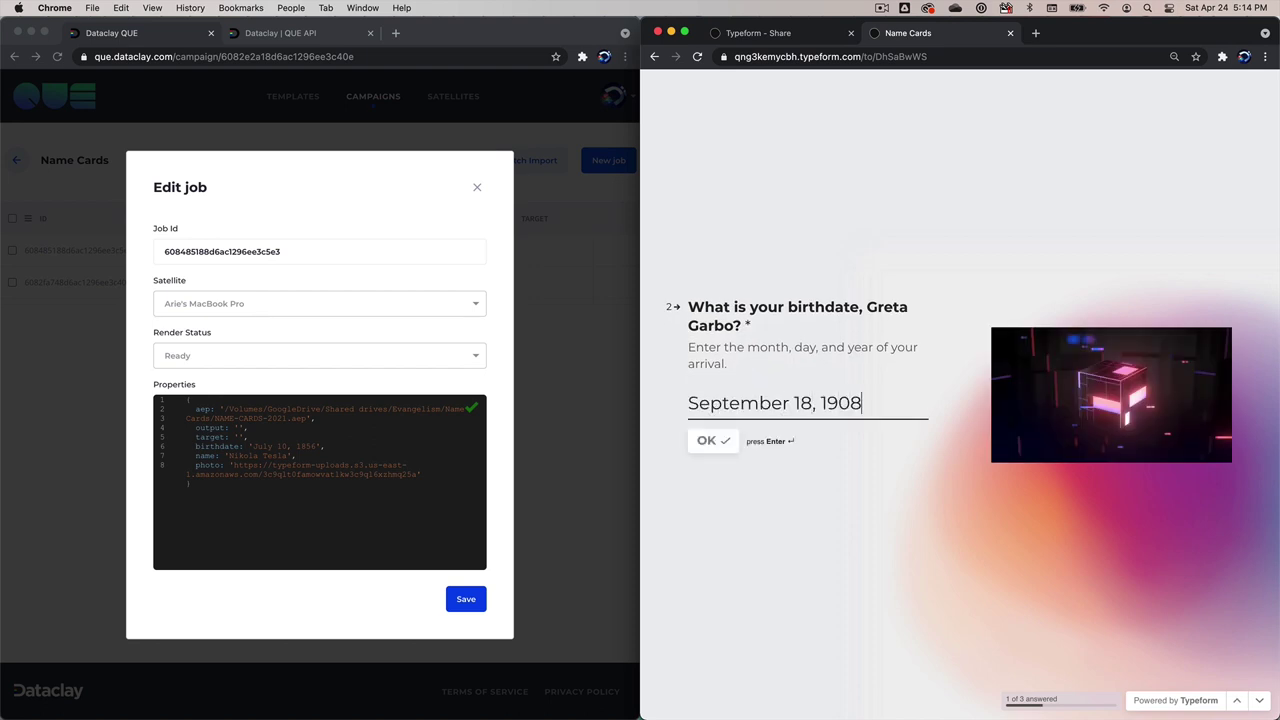
key(BackSpace)
text(5)
key(Return)
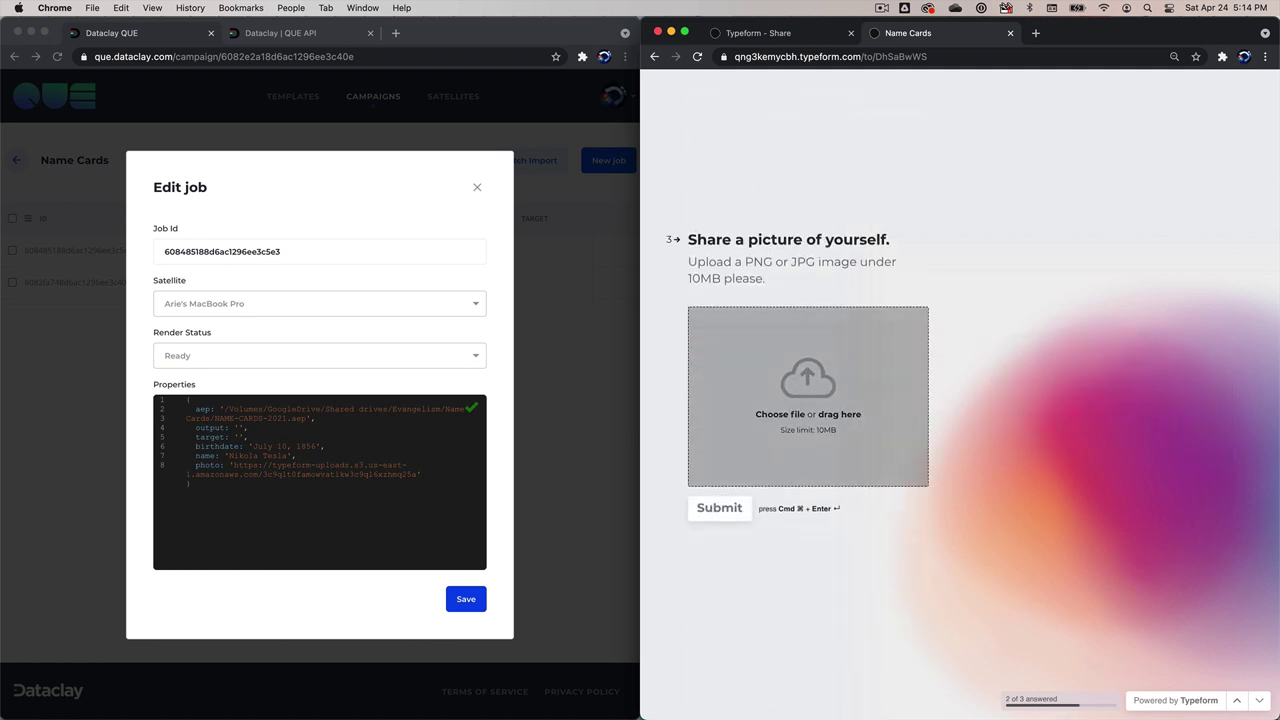
key(super+Tab)
key(super+Tab)
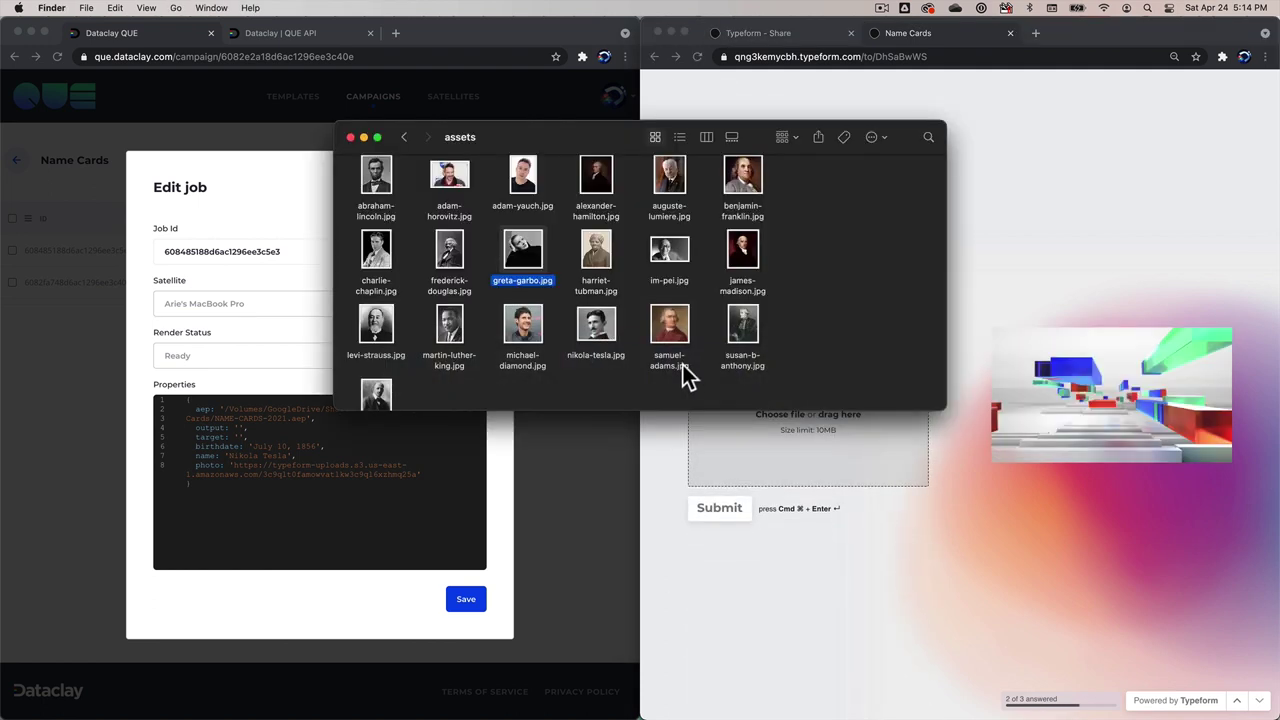
Step: Upload the portrait jpg to the photo question and submit the form
drag(522, 262, 821, 438)
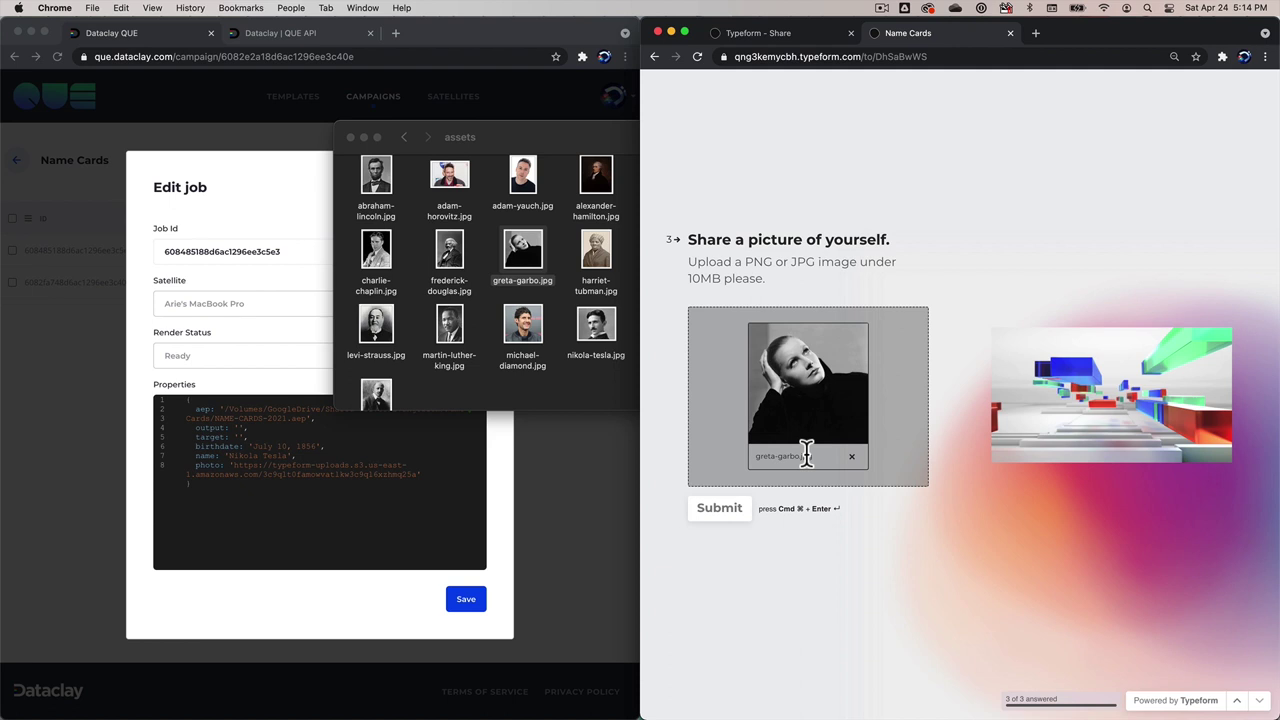
click(740, 508)
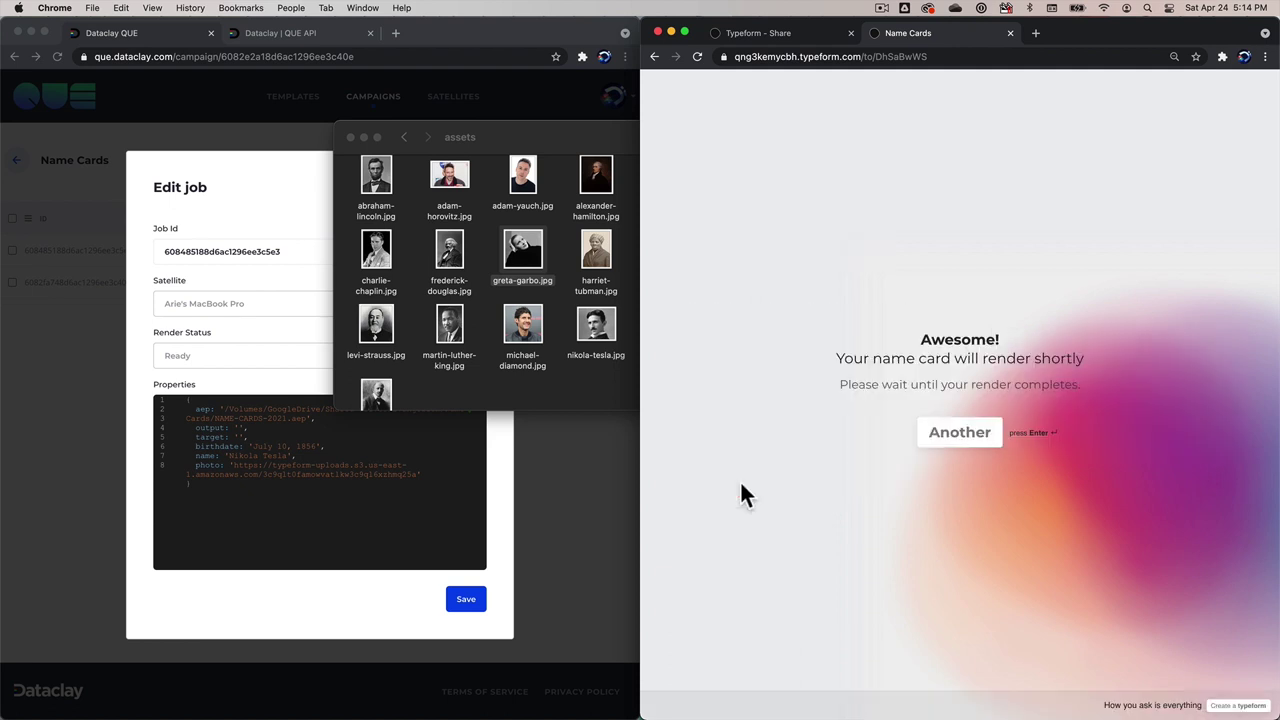
click(593, 479)
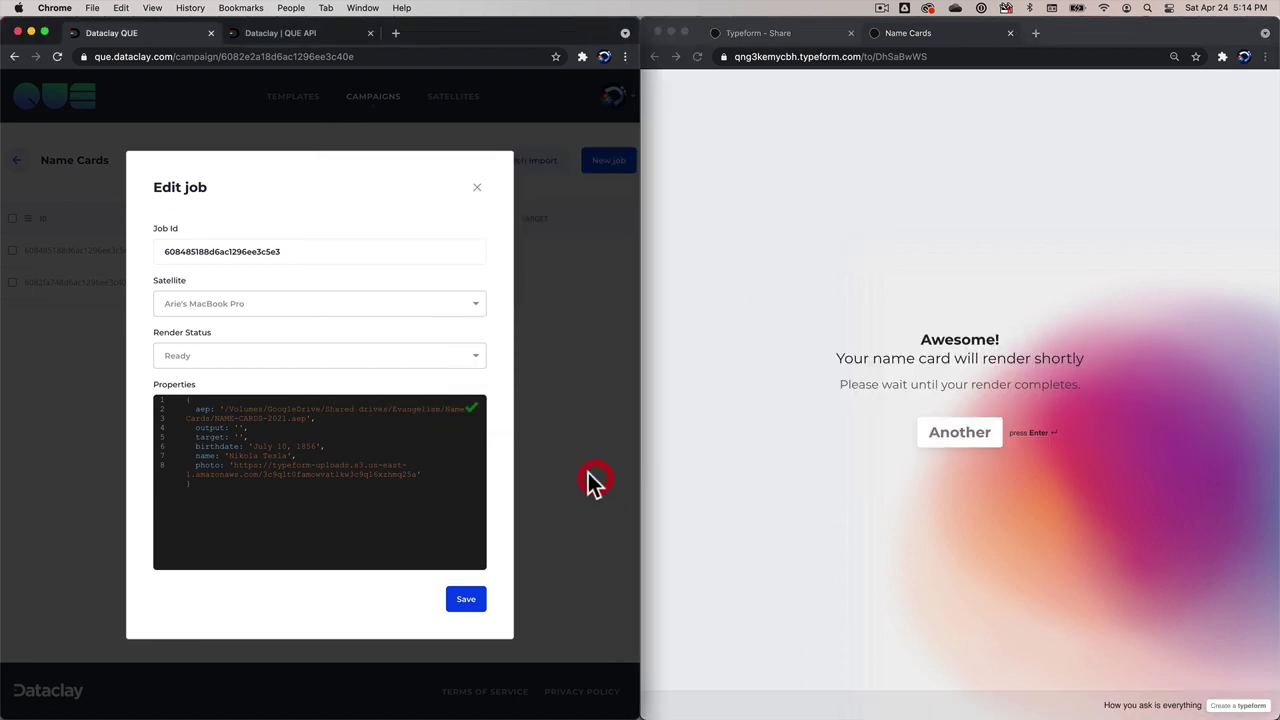
Step: Reload the campaign's job list and open the newest job for editing
click(476, 188)
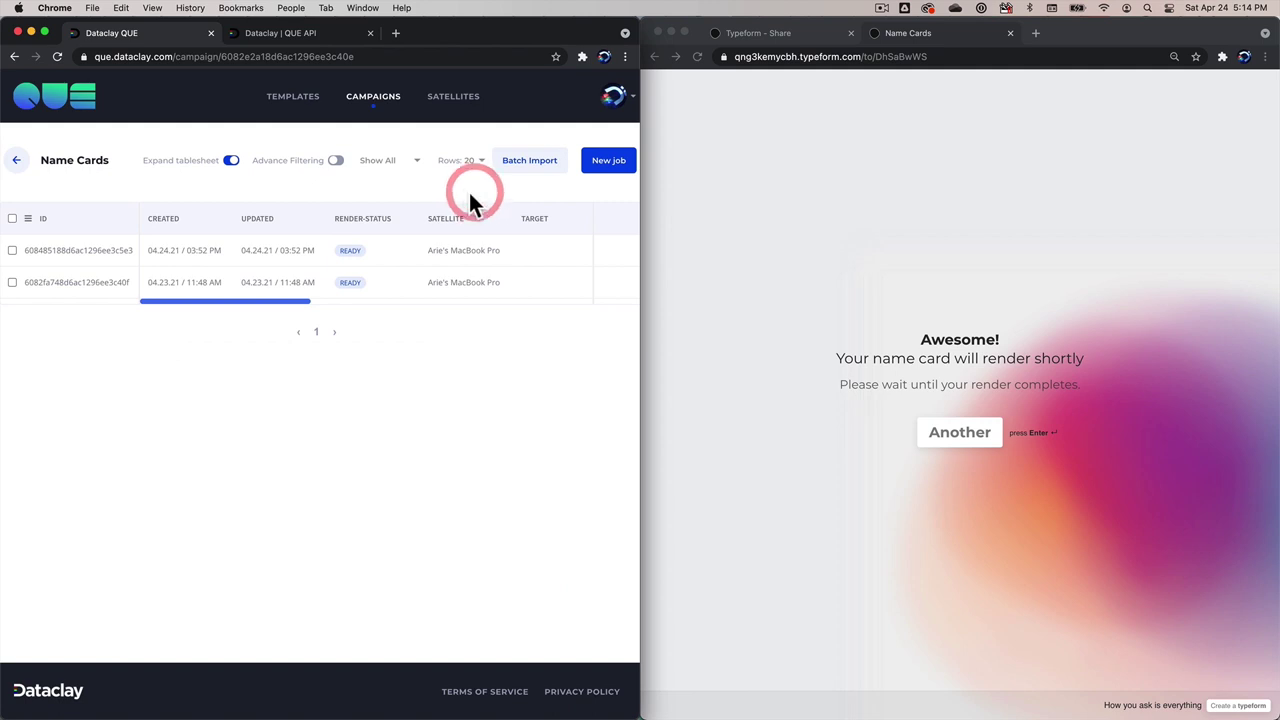
click(57, 56)
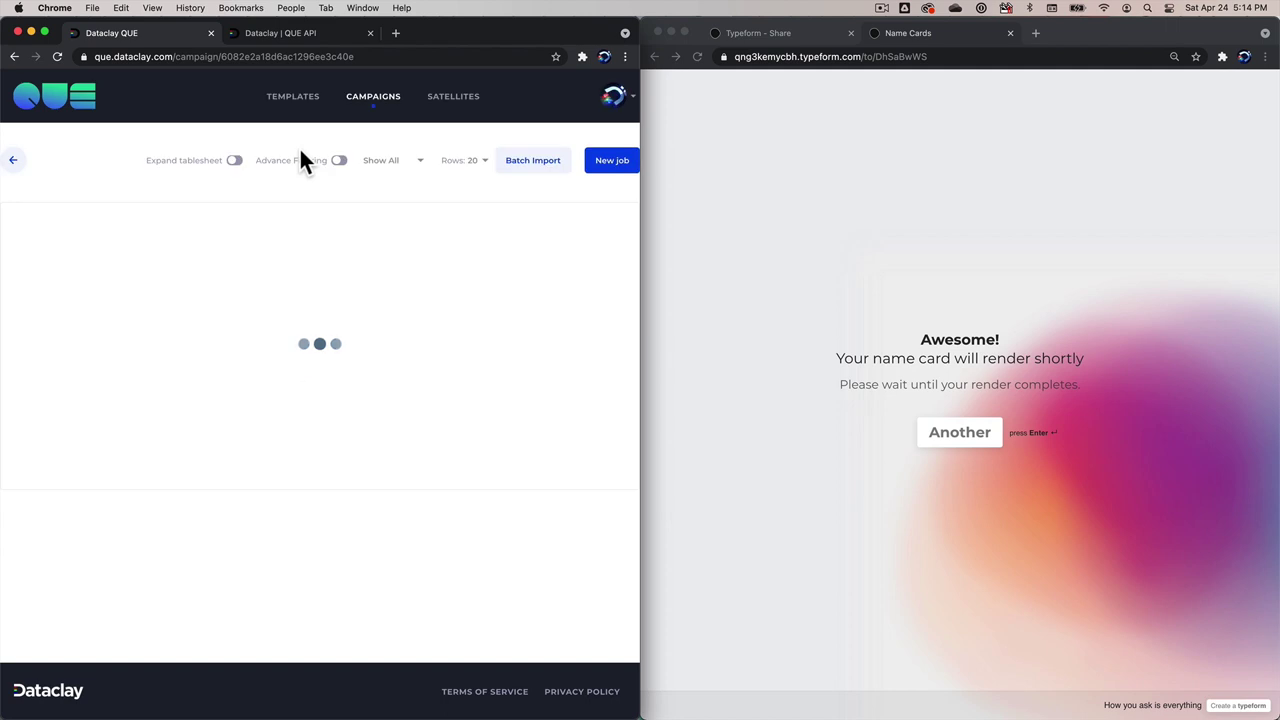
click(234, 161)
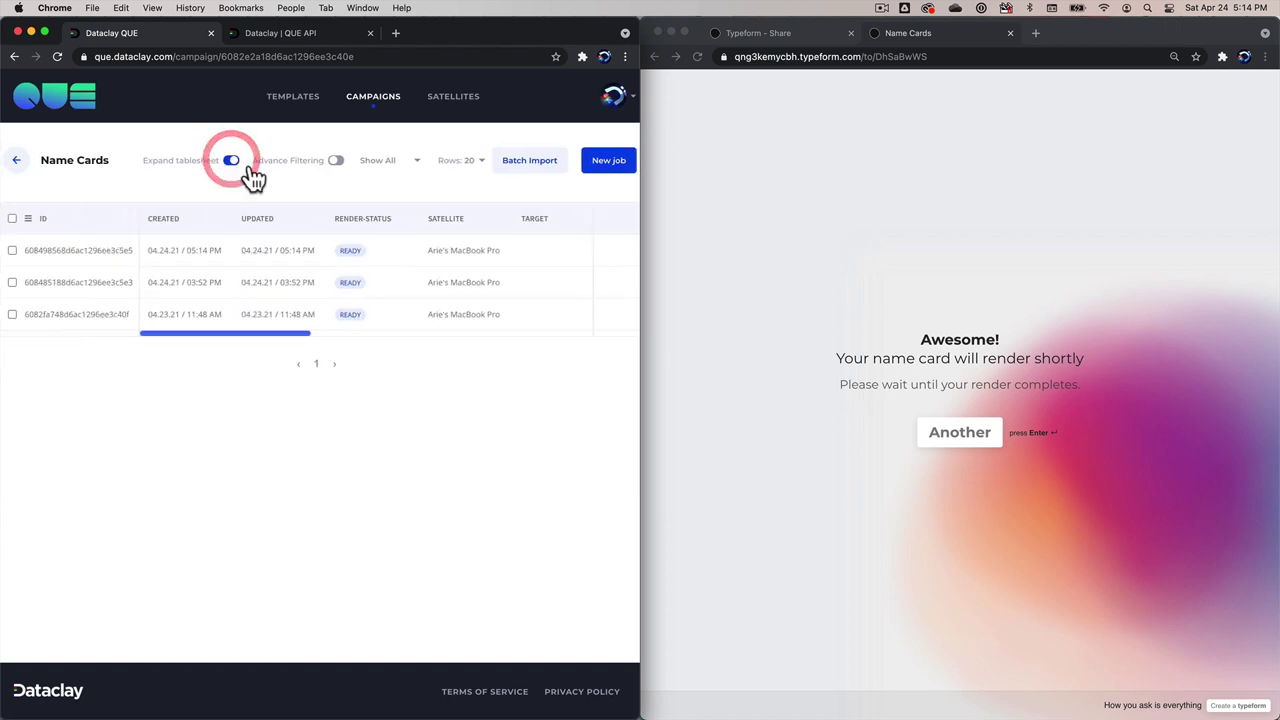
click(600, 252)
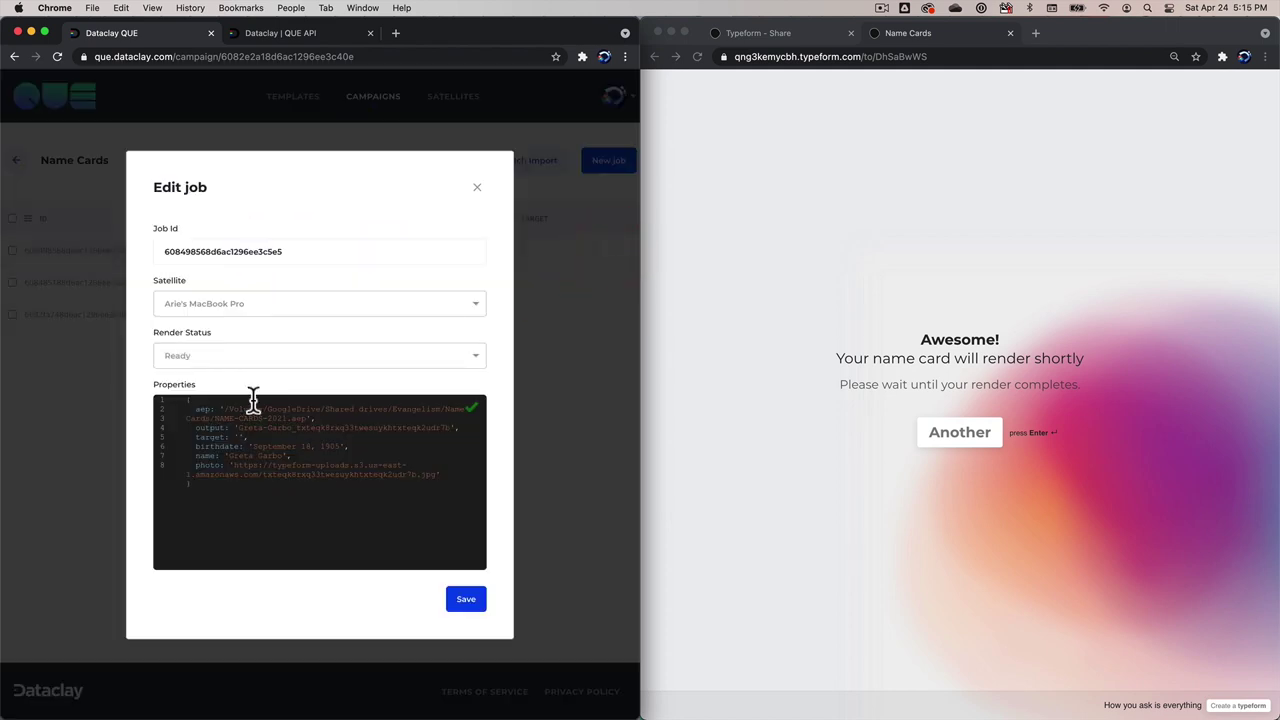
Step: Review the job's output filename and photo URL, and copy its job ID
drag(240, 425, 451, 427)
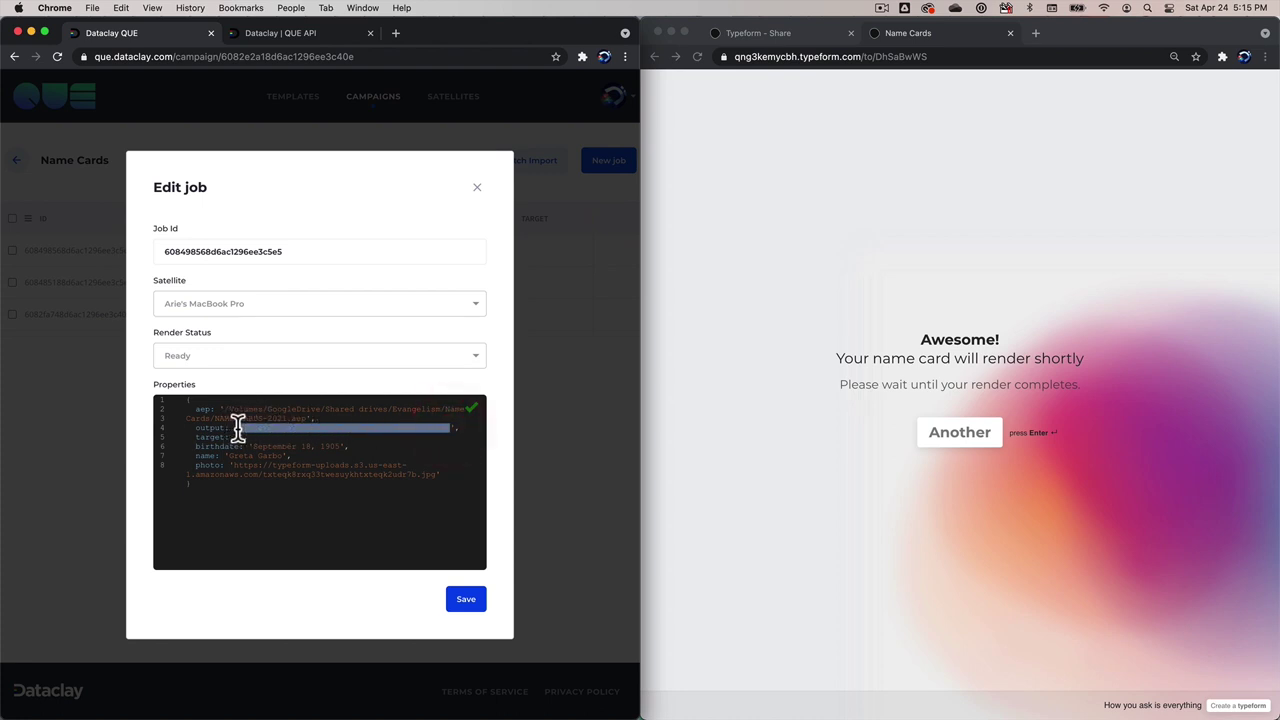
text(Greta-Garbo-txteqk8rxq33twesuykhtxteqk2udr7b)
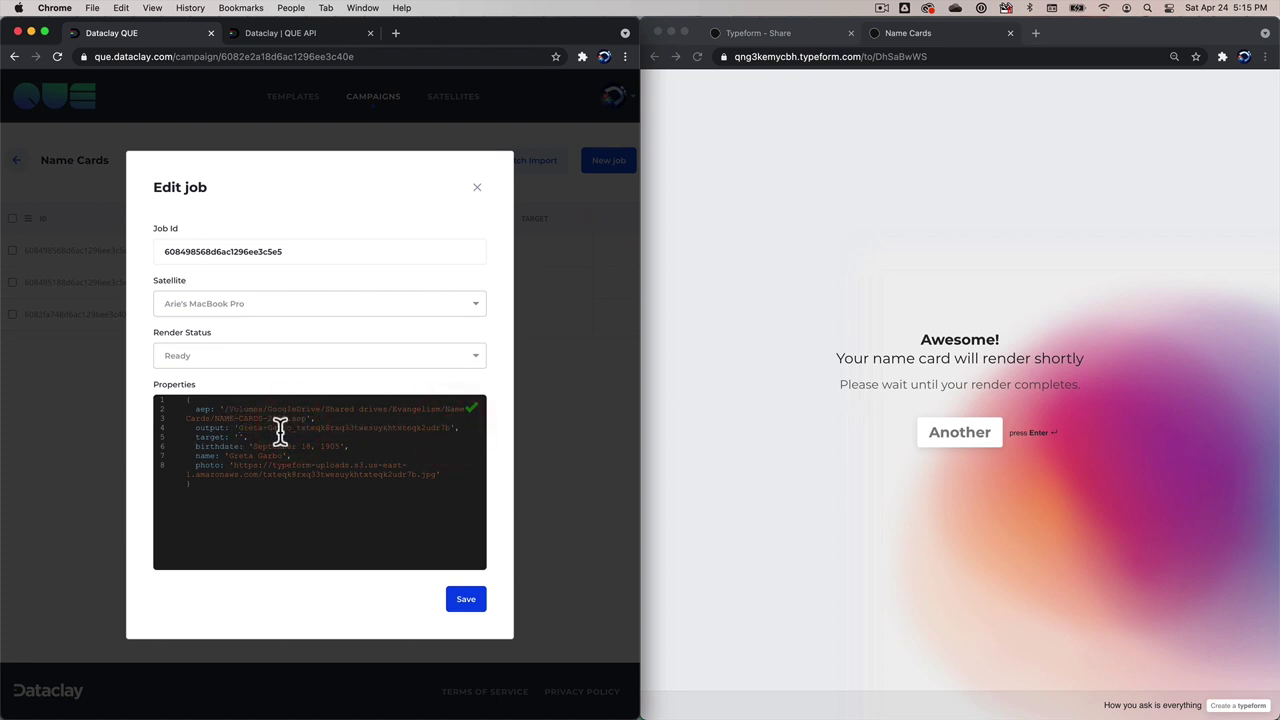
double_click(265, 428)
drag(437, 476, 235, 462)
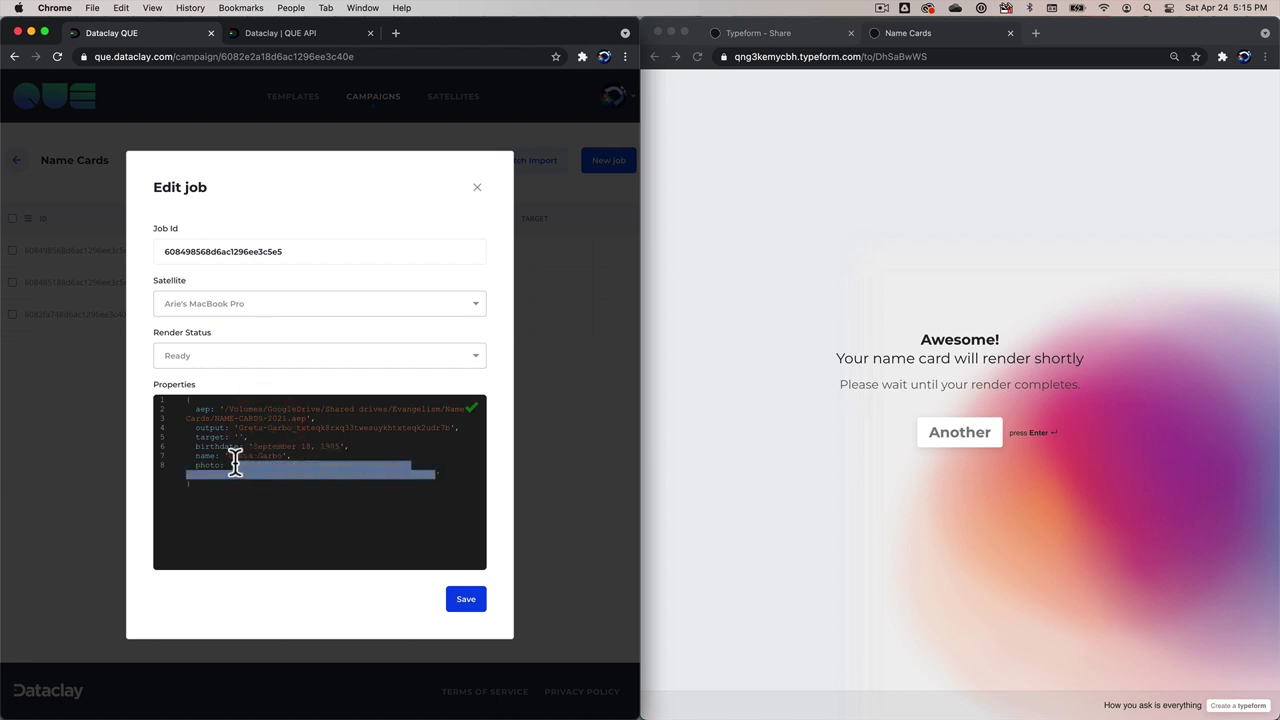
click(434, 529)
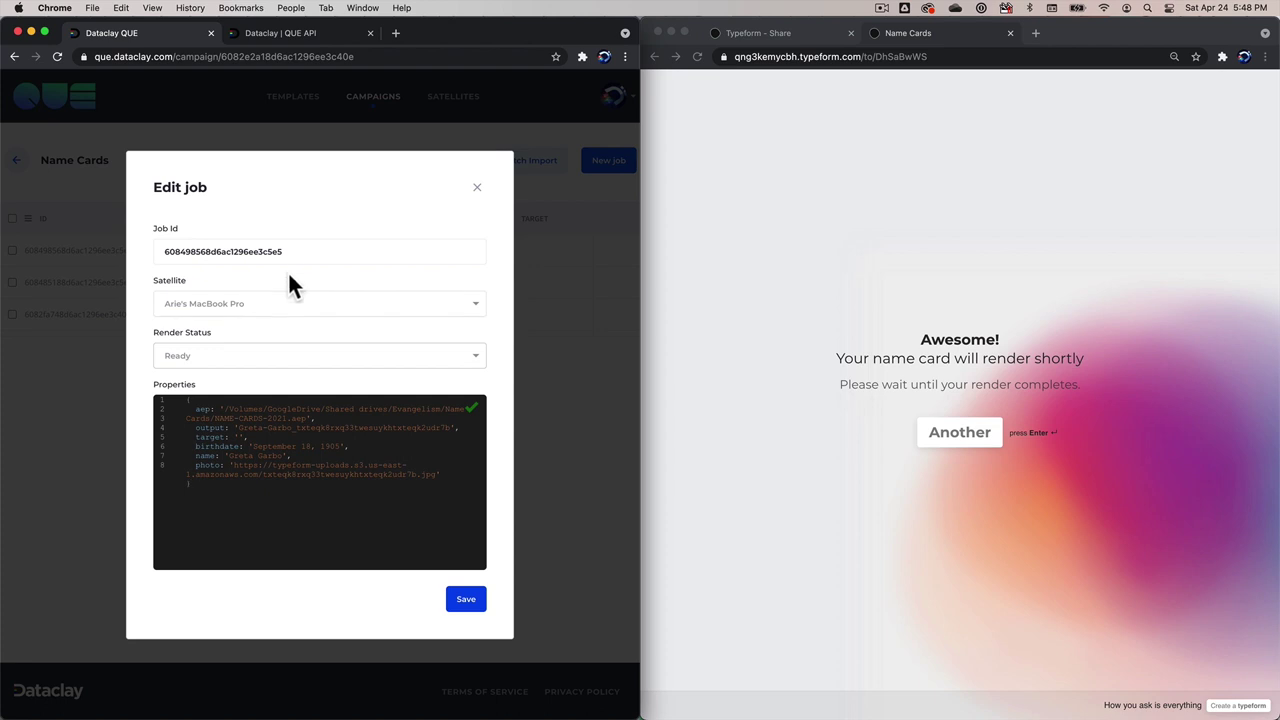
drag(294, 265, 166, 266)
key(super+c)
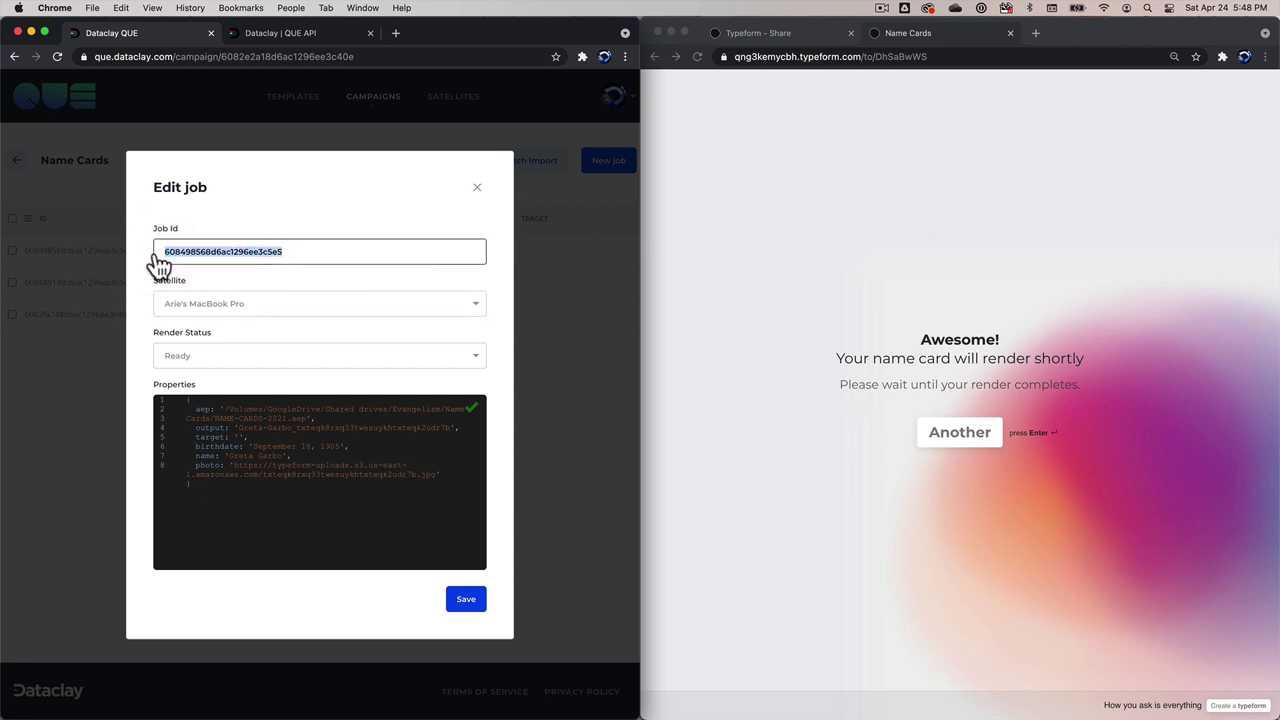
drag(210, 405, 283, 486)
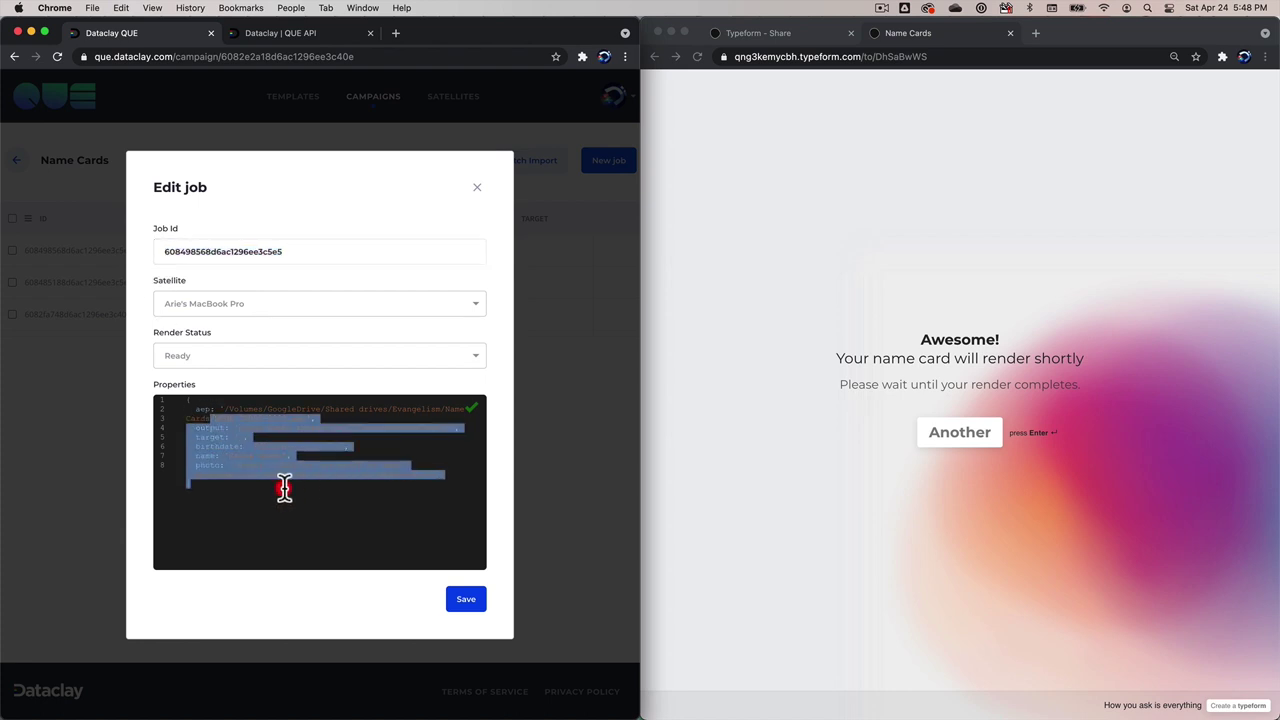
click(283, 486)
key(super+Tab)
key(super+Tab)
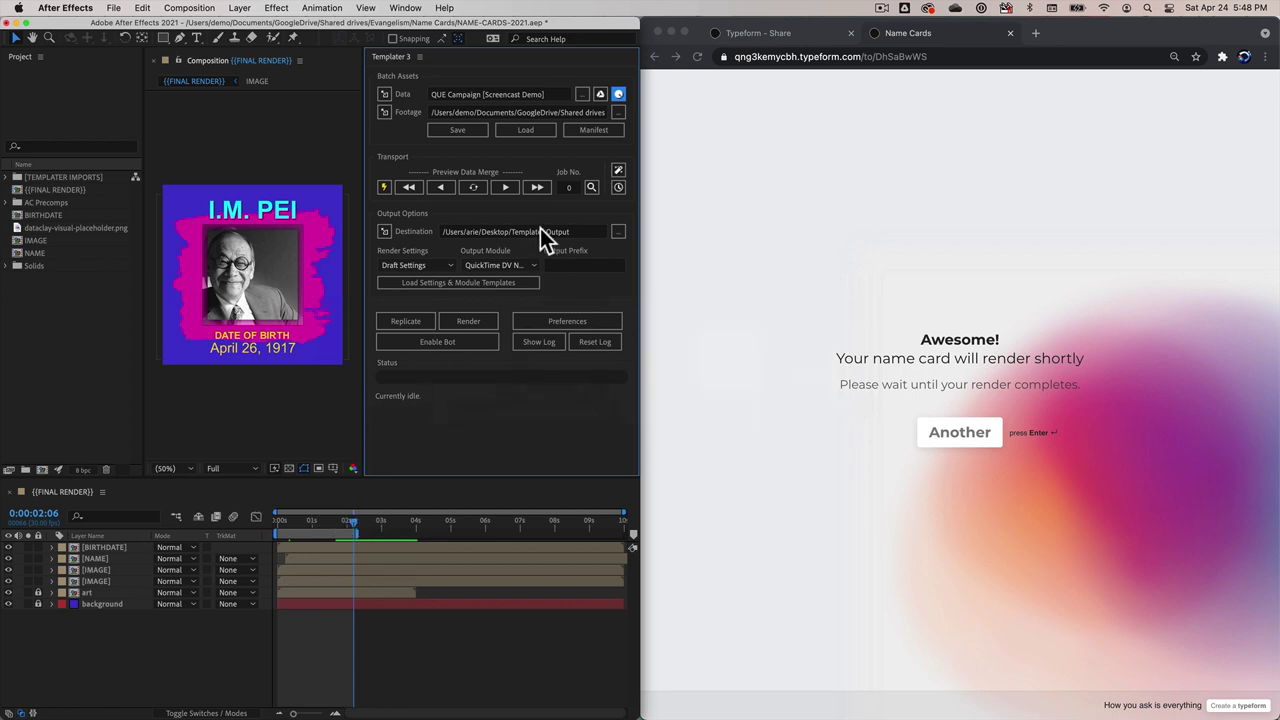
Step: Link Templater's data source to the Name Cards QUE campaign
click(621, 96)
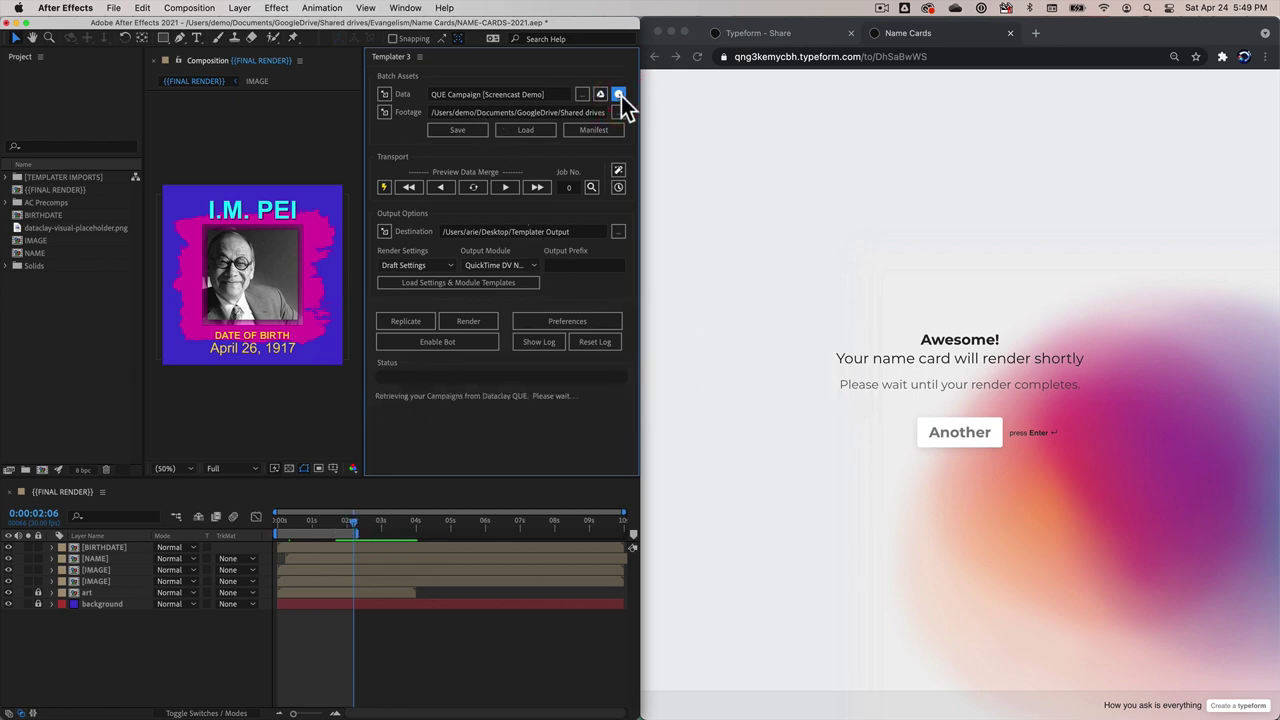
click(521, 354)
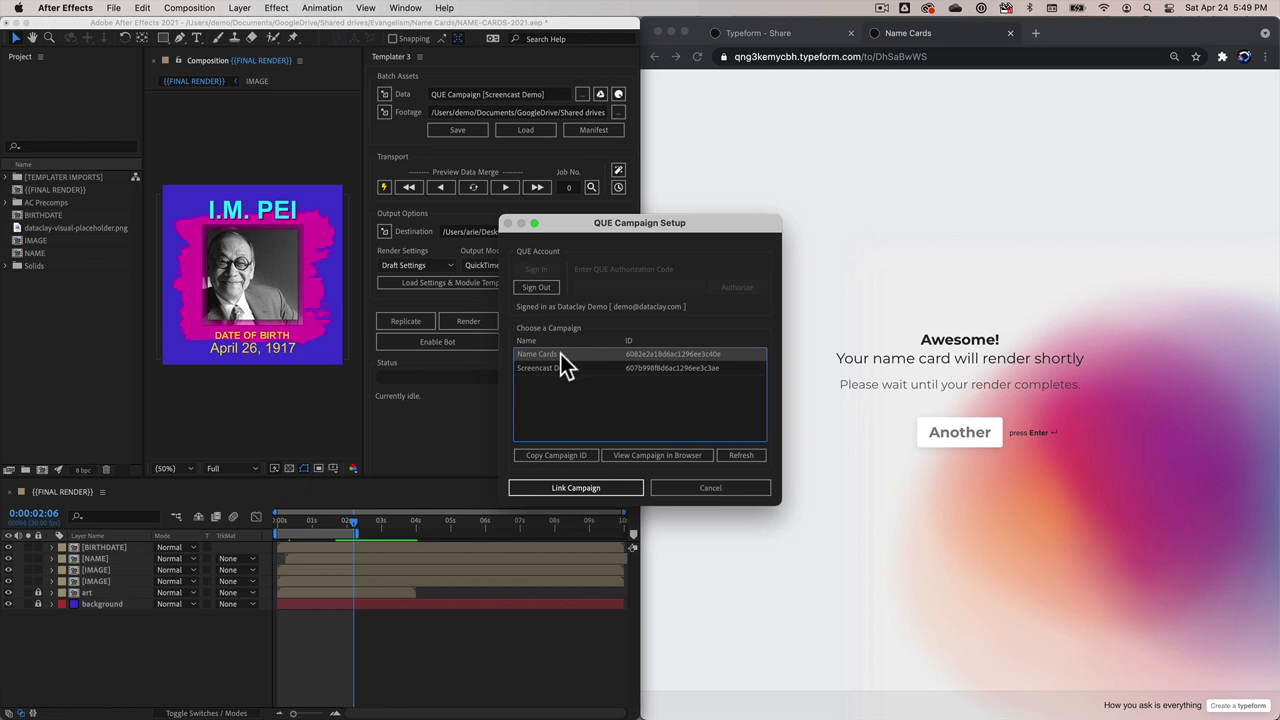
click(576, 487)
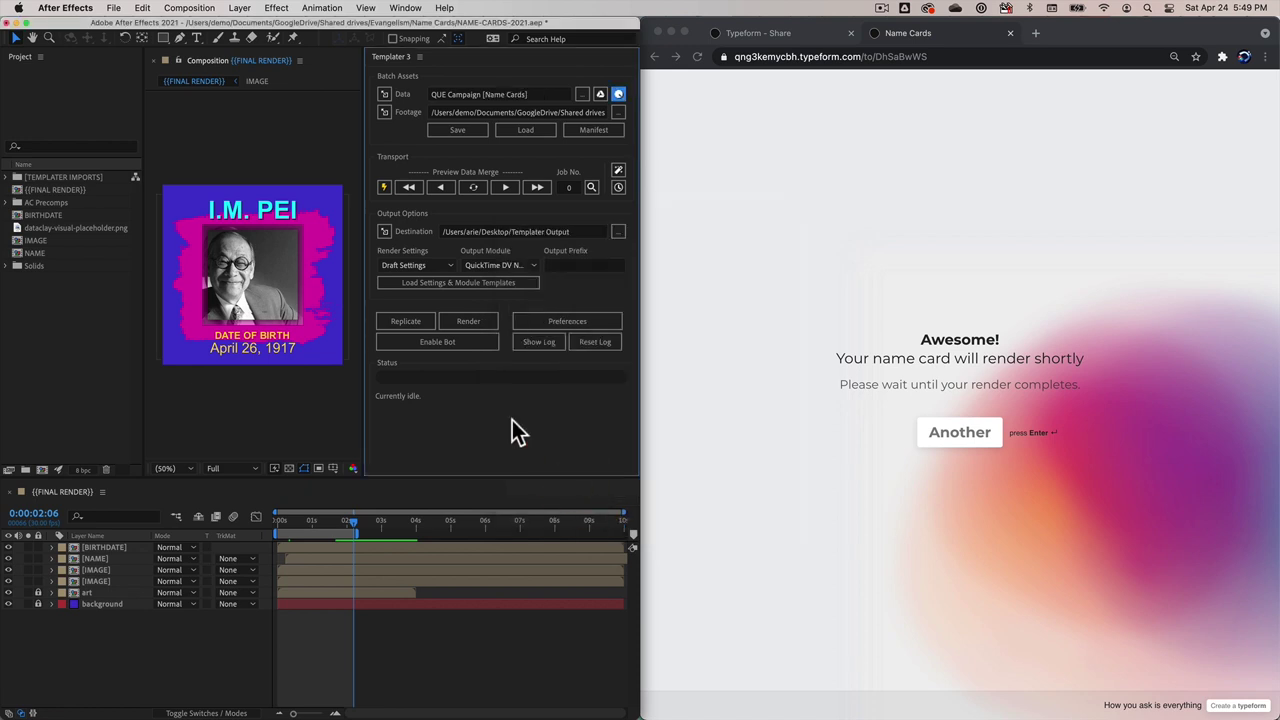
Step: Filter the job query by the copied job ID, inspect Job 1, and save it
click(592, 188)
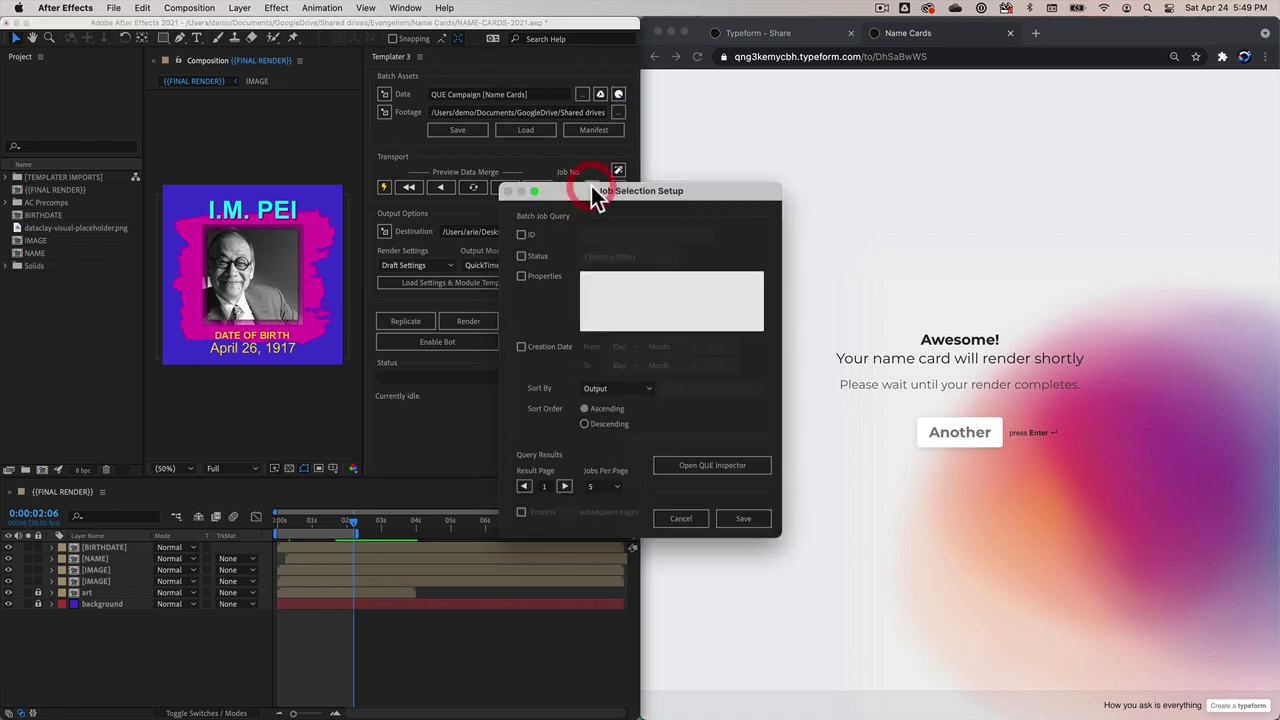
drag(608, 192, 410, 166)
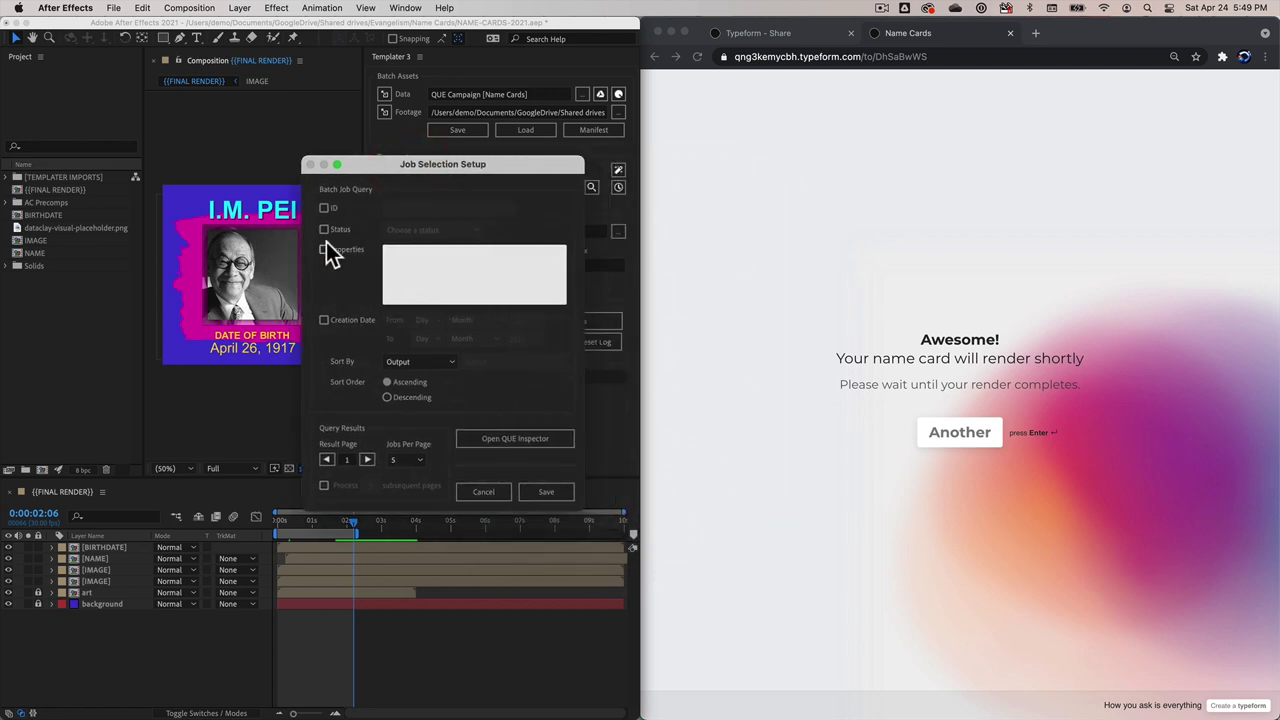
click(324, 208)
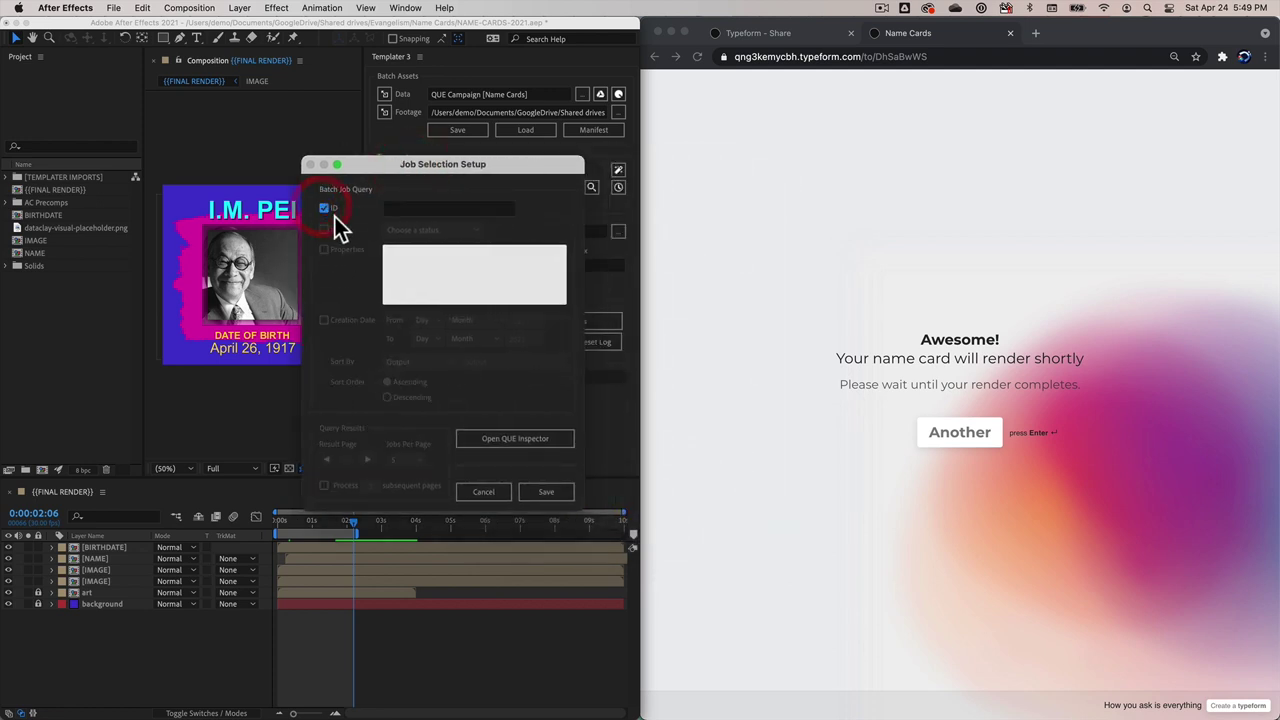
click(411, 210)
key(super+v)
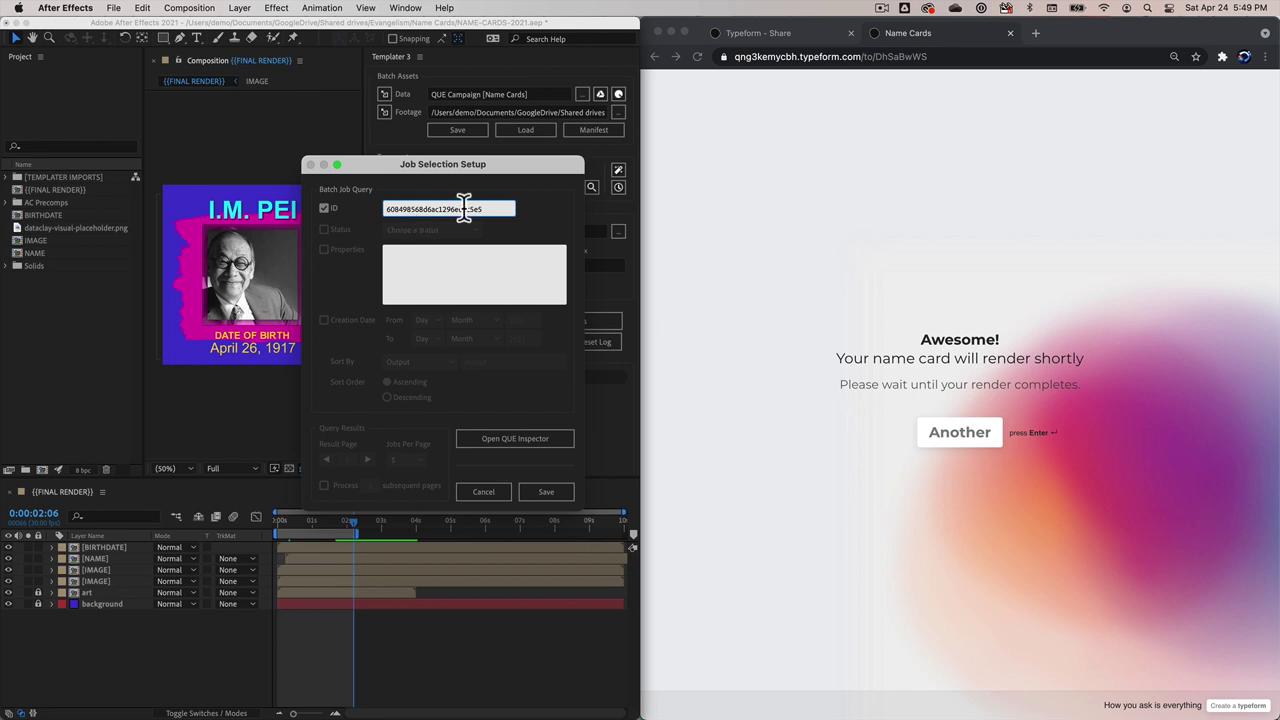
click(512, 438)
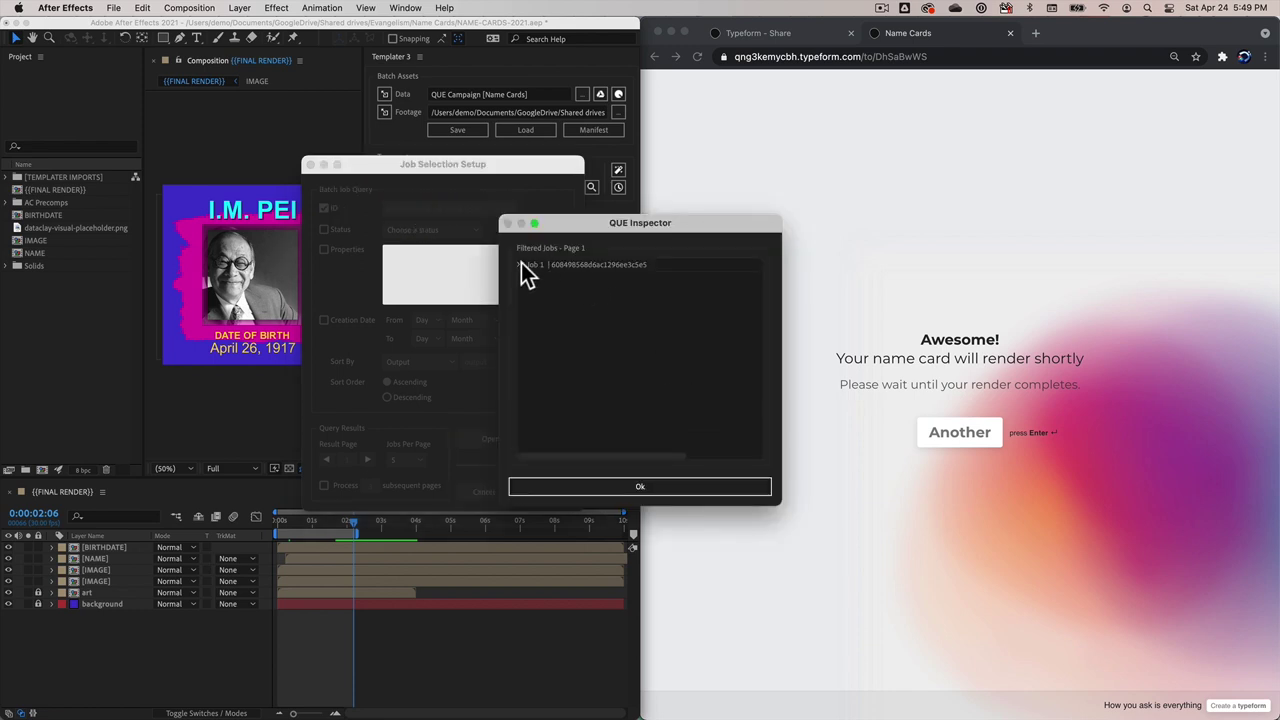
click(520, 264)
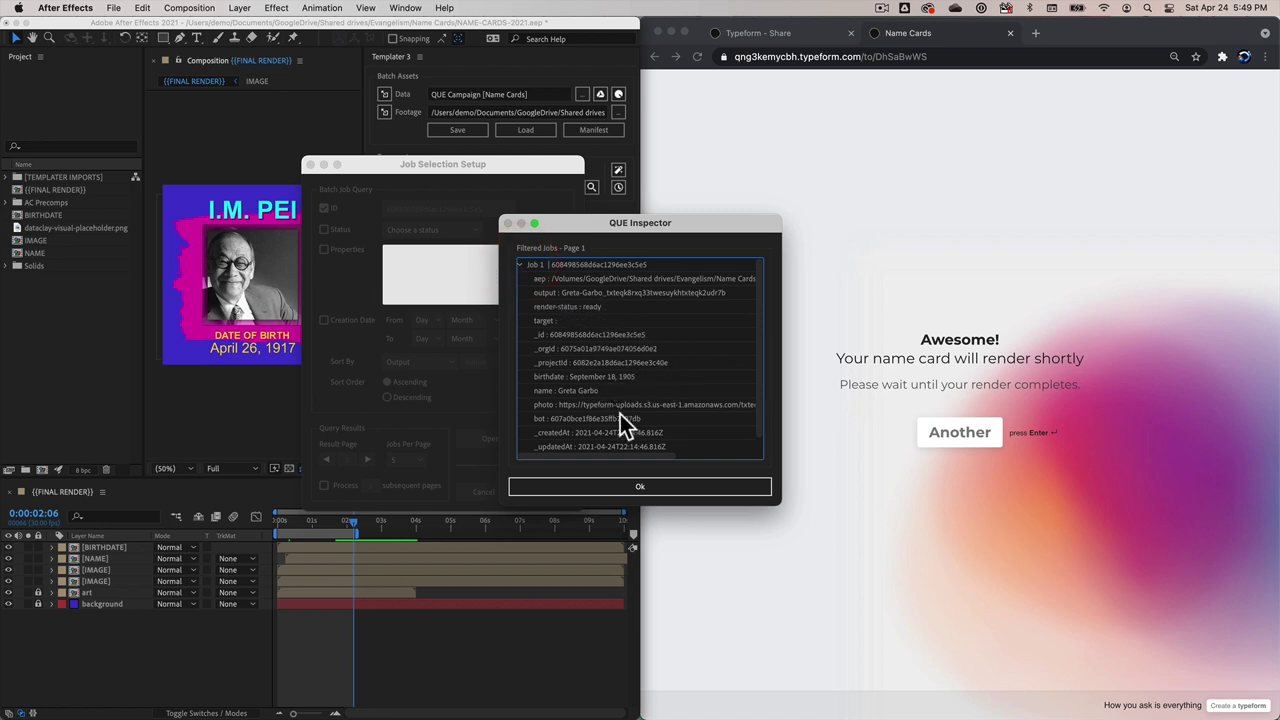
click(641, 486)
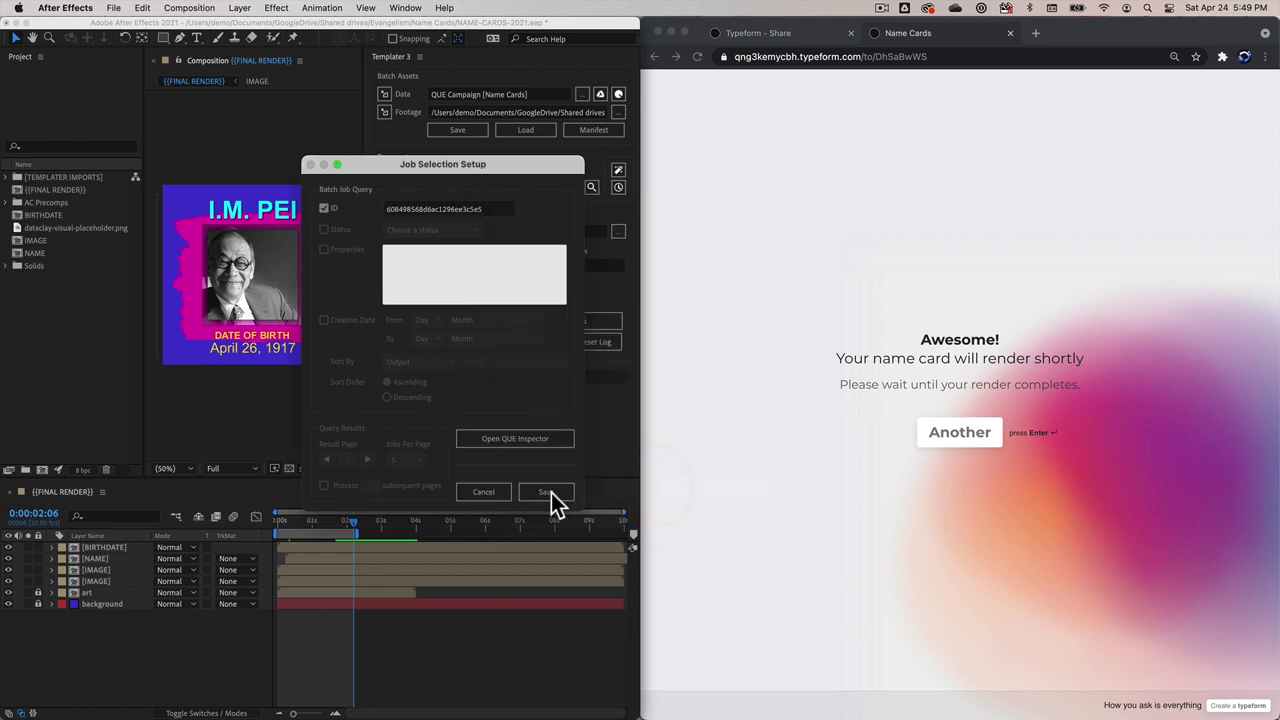
click(548, 492)
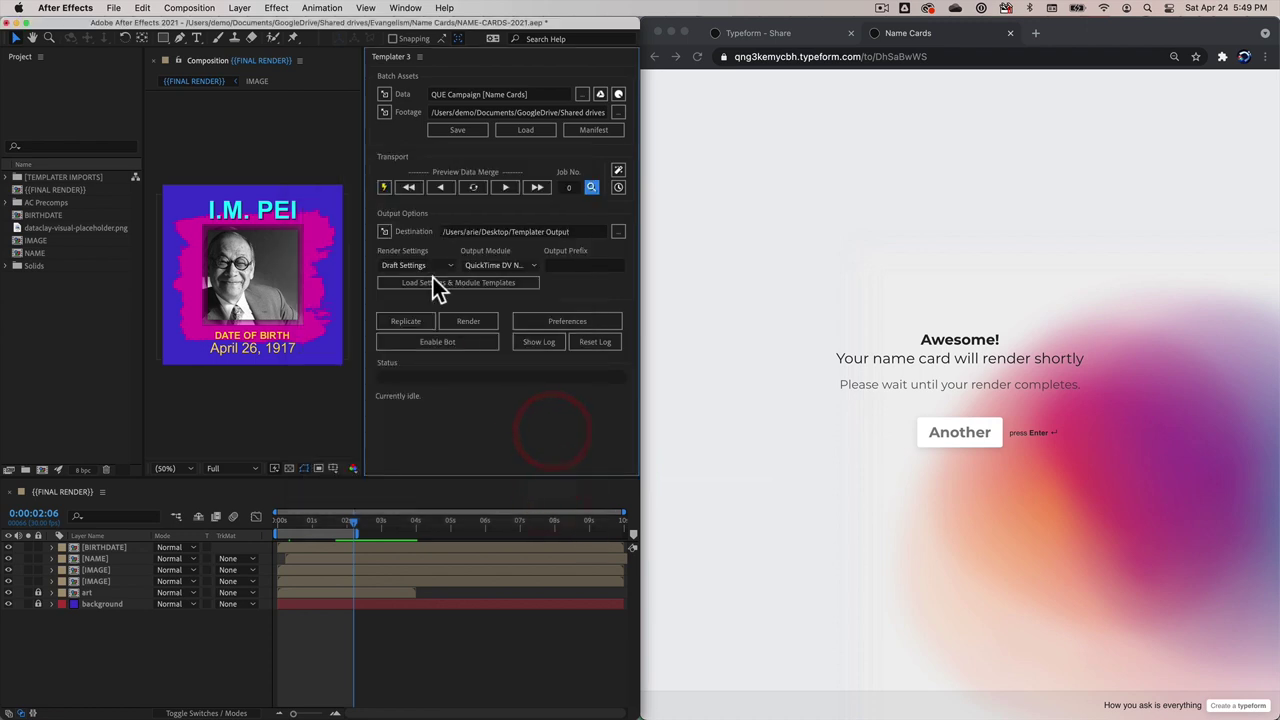
Step: Load job 1 into the composition, previewing the name card with the September 18, 1905 birthdate
click(409, 186)
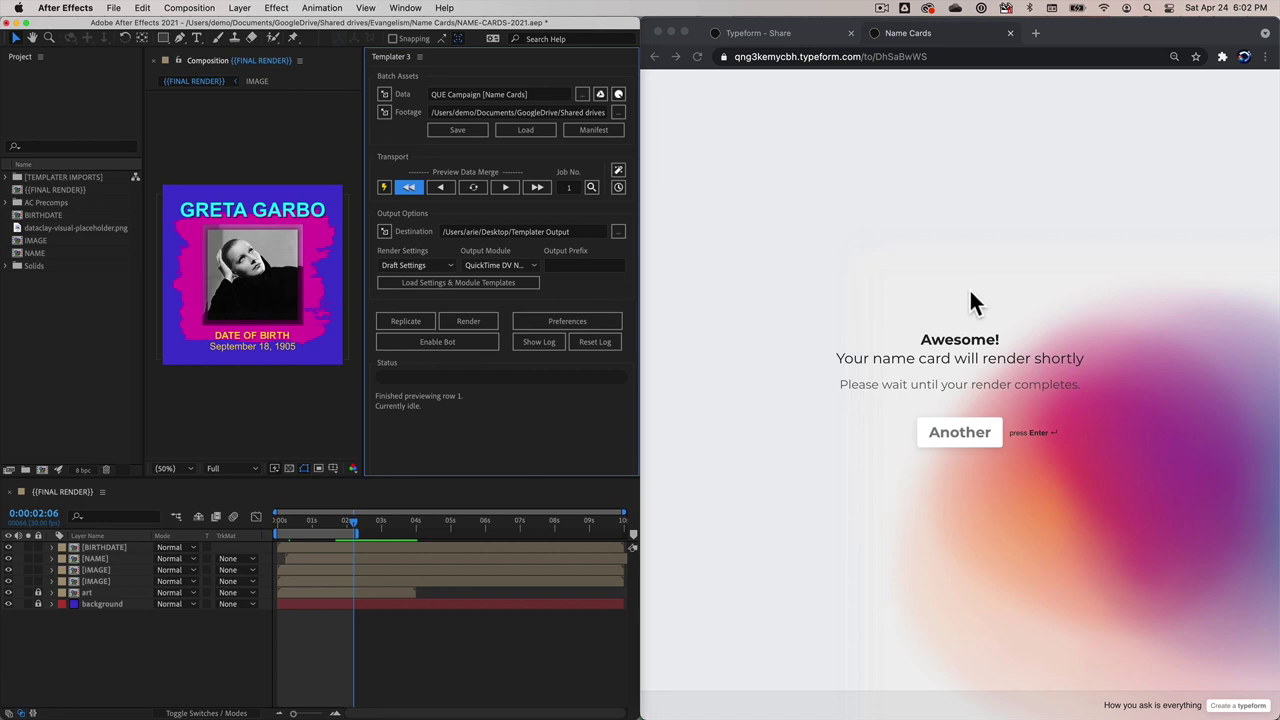
Step: Return to Dataclay QUE in the browser and close the job editor
key(super+Tab)
key(super+Tab)
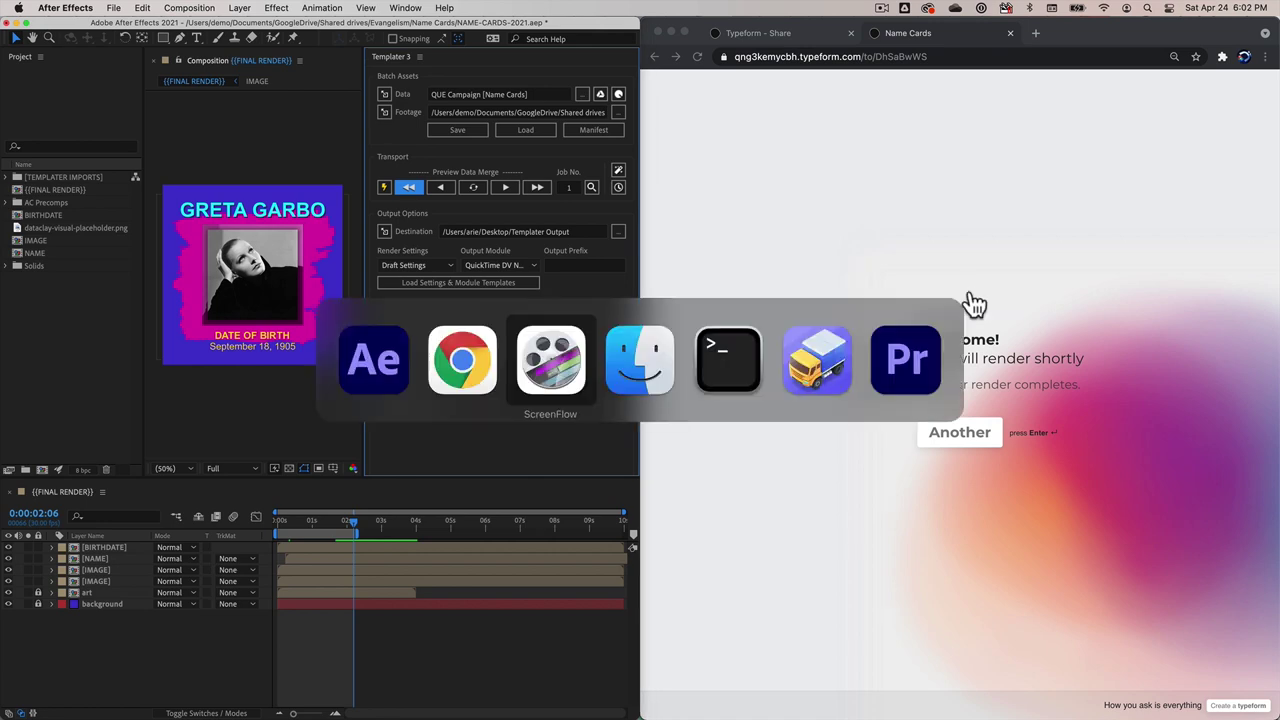
key(super+shift+Tab)
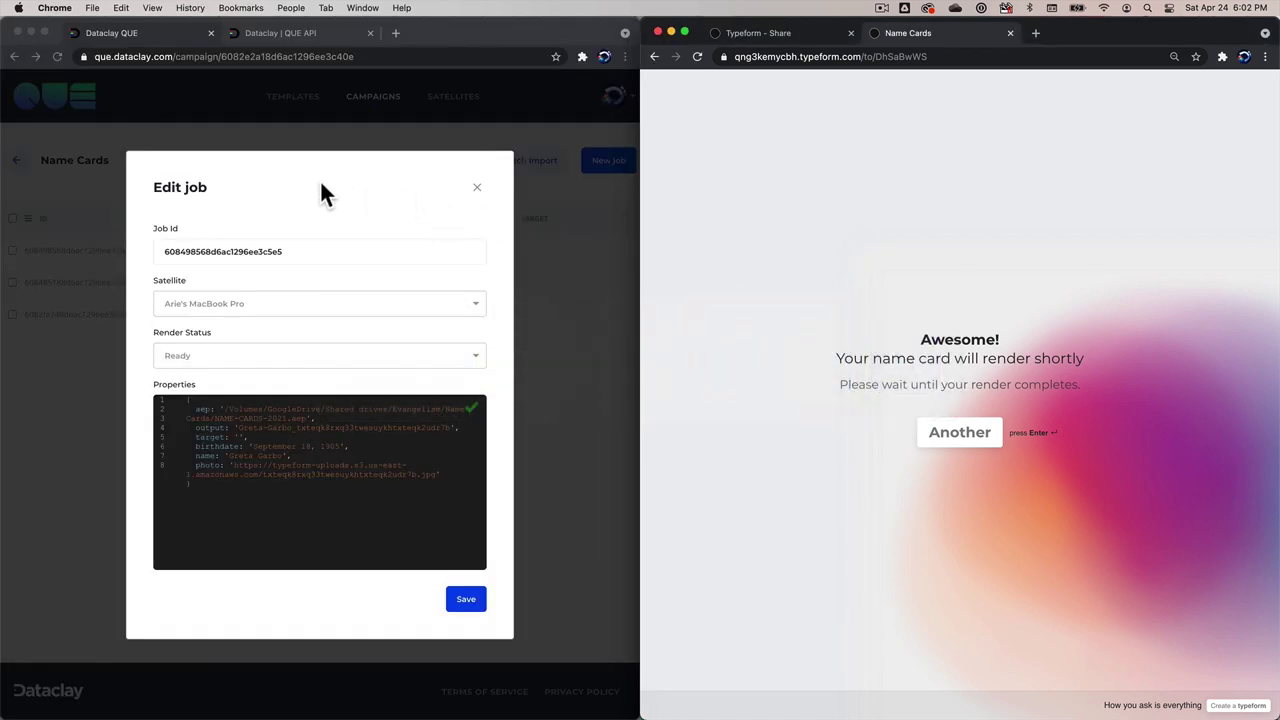
click(477, 187)
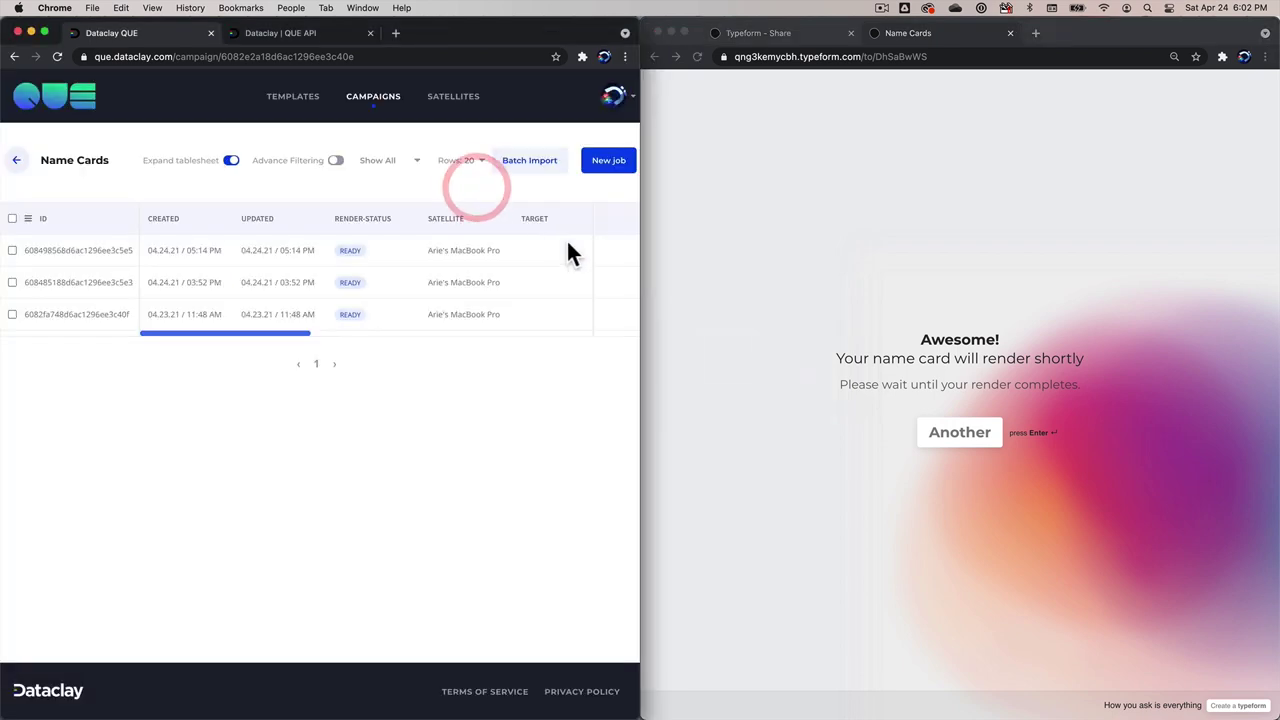
Step: Bulk-delete all three jobs in the Name Cards campaign
click(12, 250)
click(12, 284)
click(12, 314)
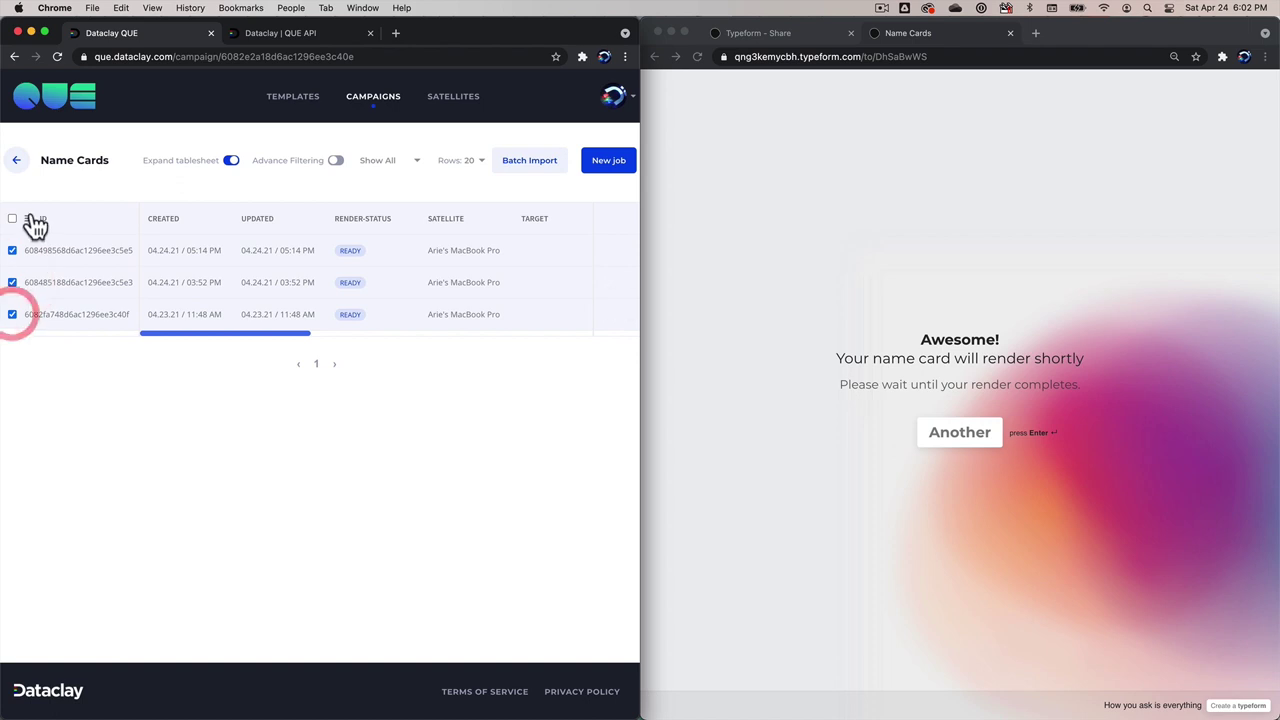
click(27, 218)
click(46, 270)
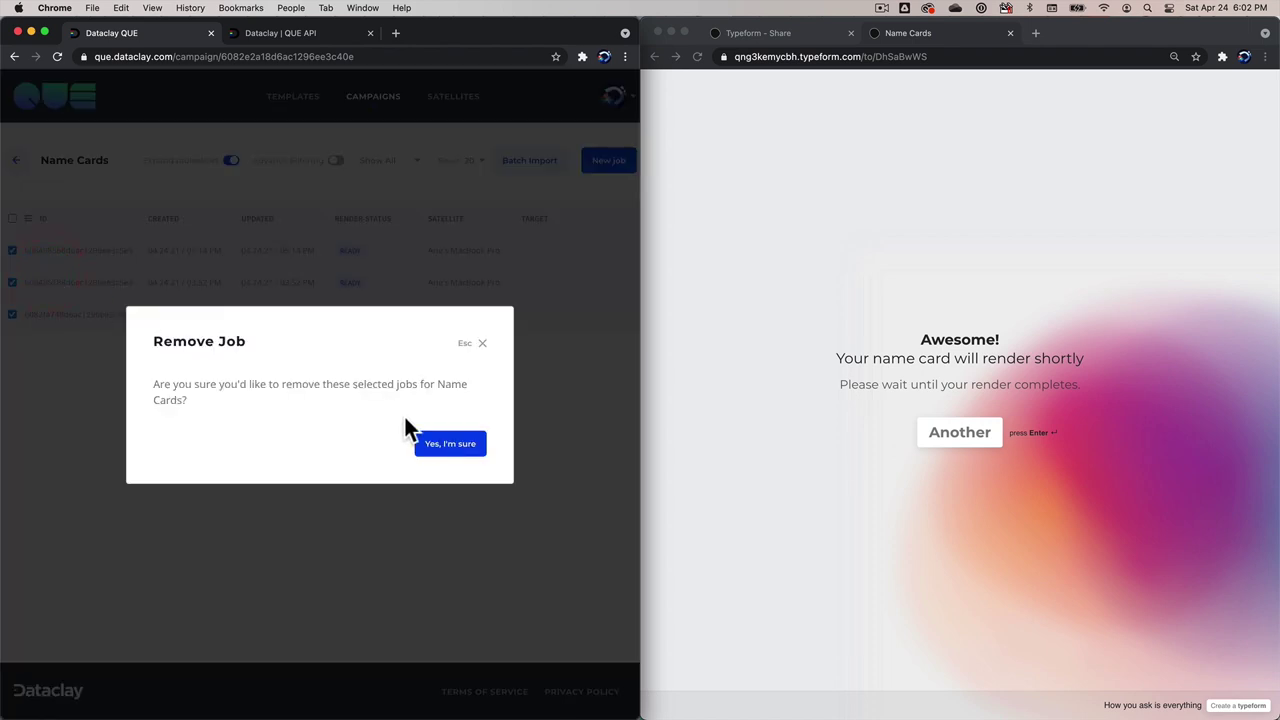
click(427, 444)
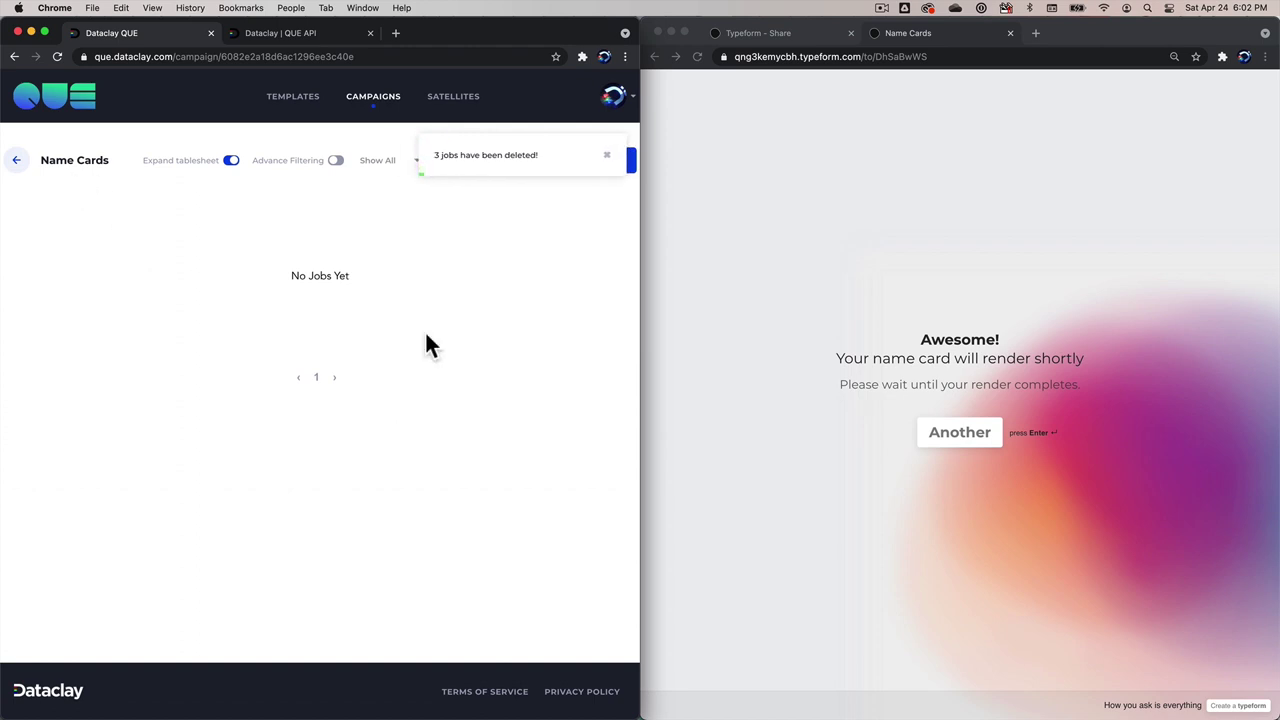
click(866, 232)
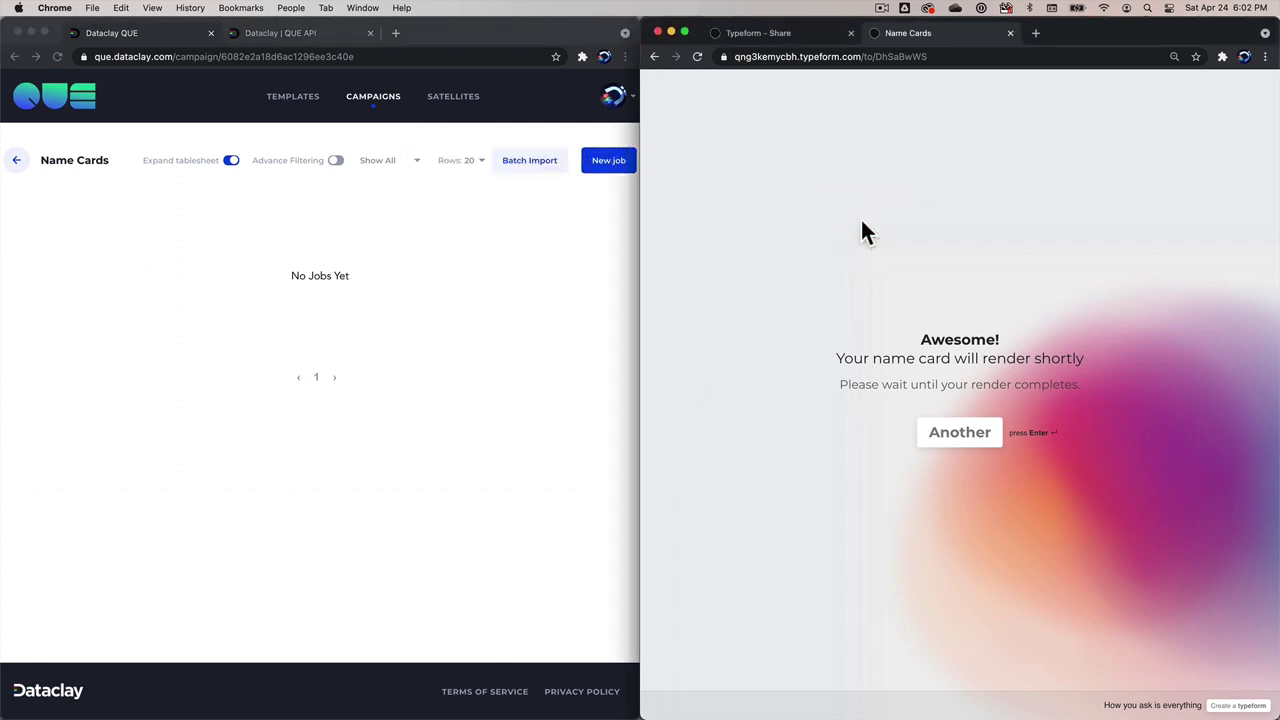
Step: Enable the Templater bot in After Effects and restart the Typeform for a new entry
click(978, 438)
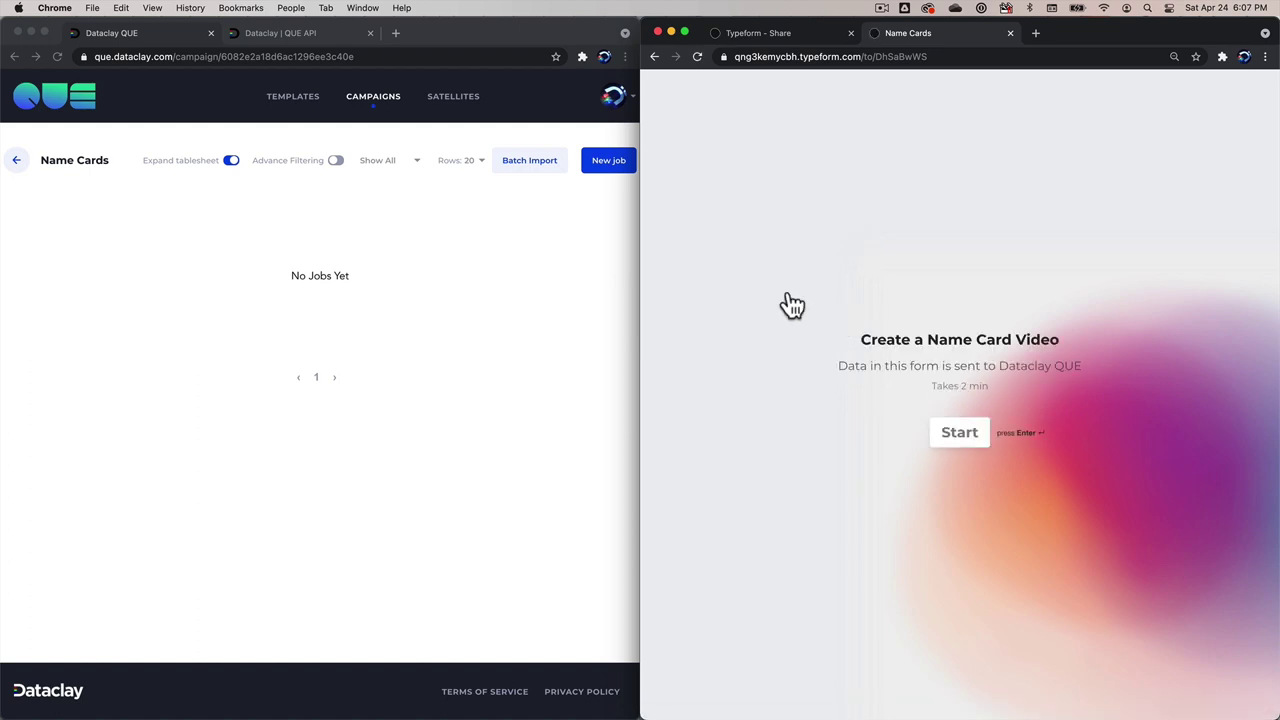
key(super+Tab)
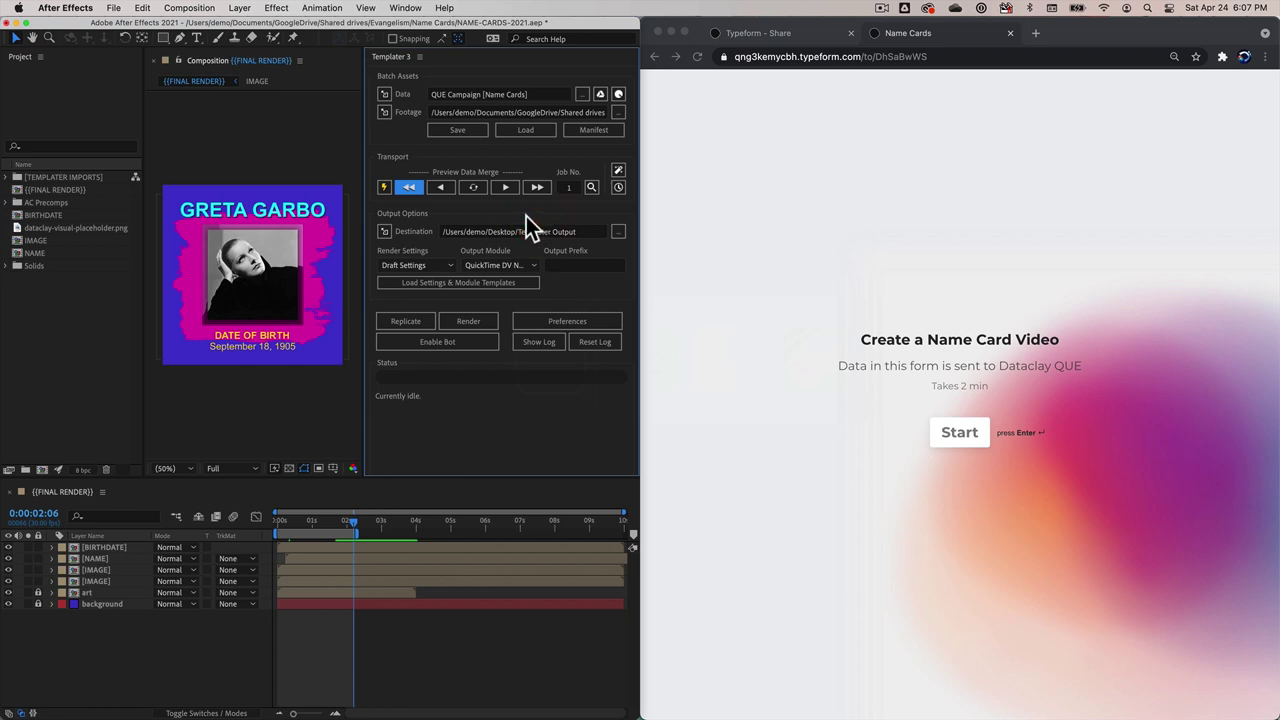
click(446, 343)
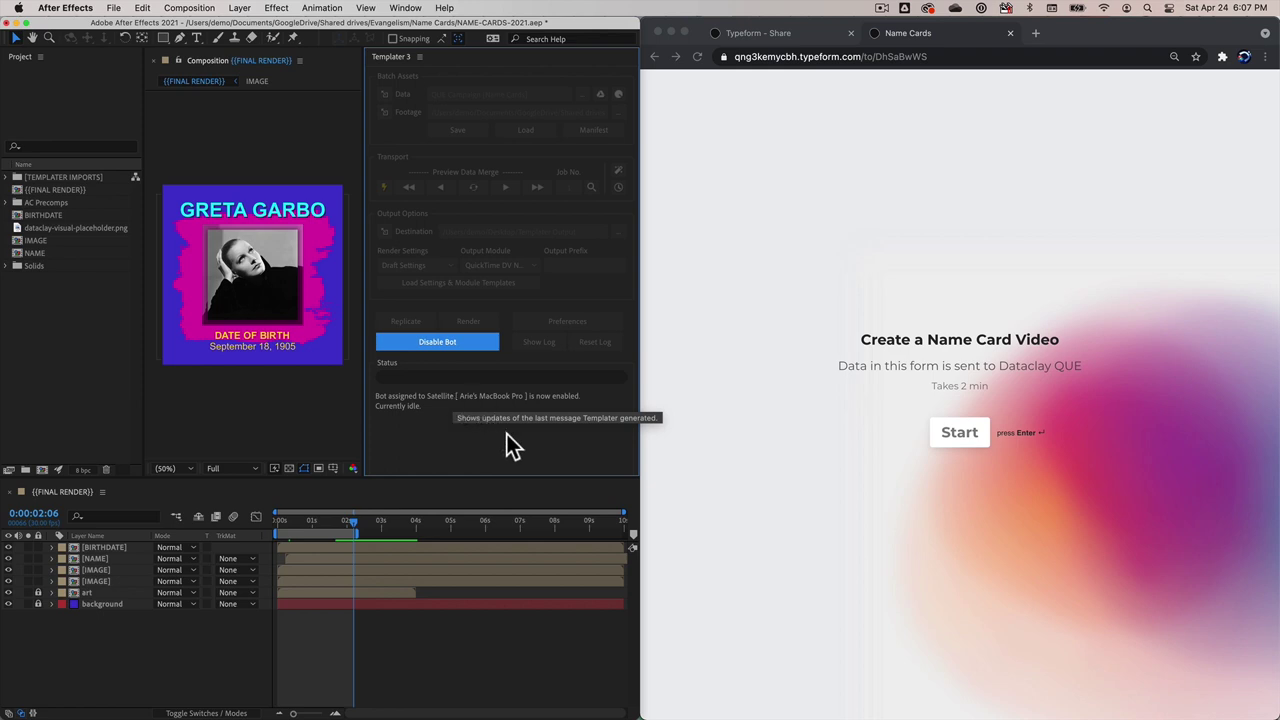
click(746, 442)
click(959, 438)
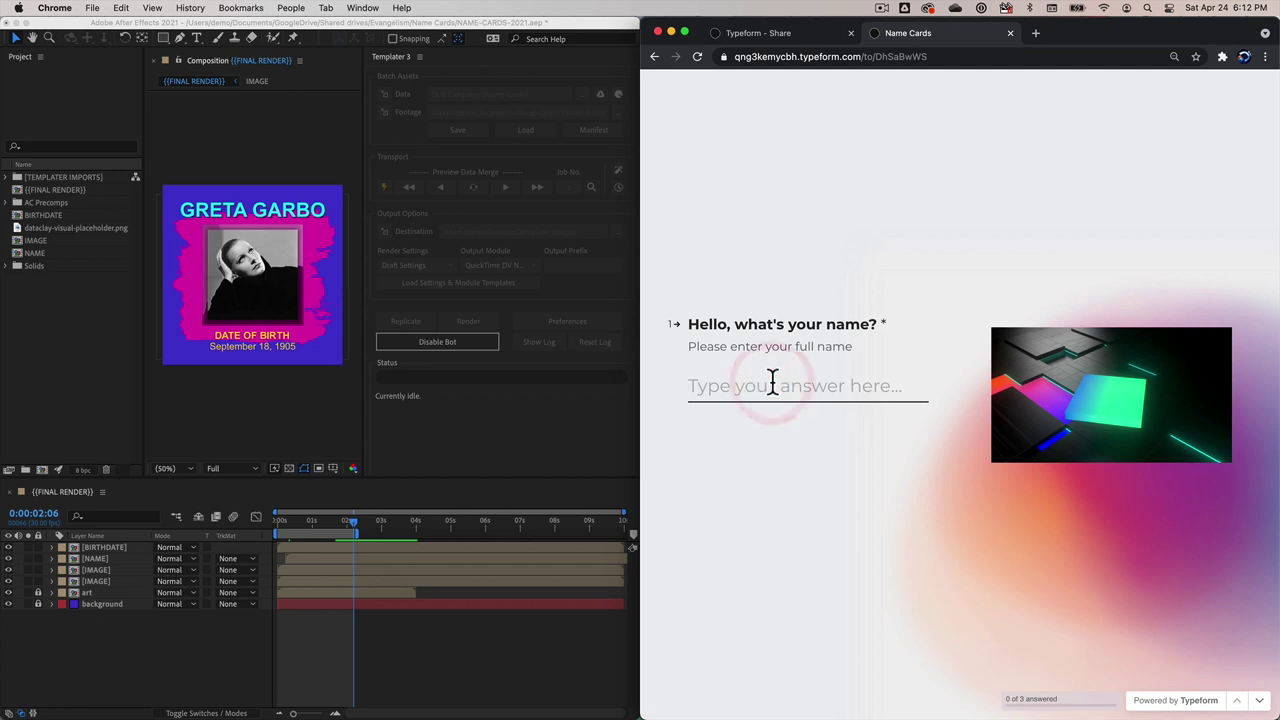
Step: Enter the person's name and the birthdate April 16, 1889
text(Charlie Chaplin)
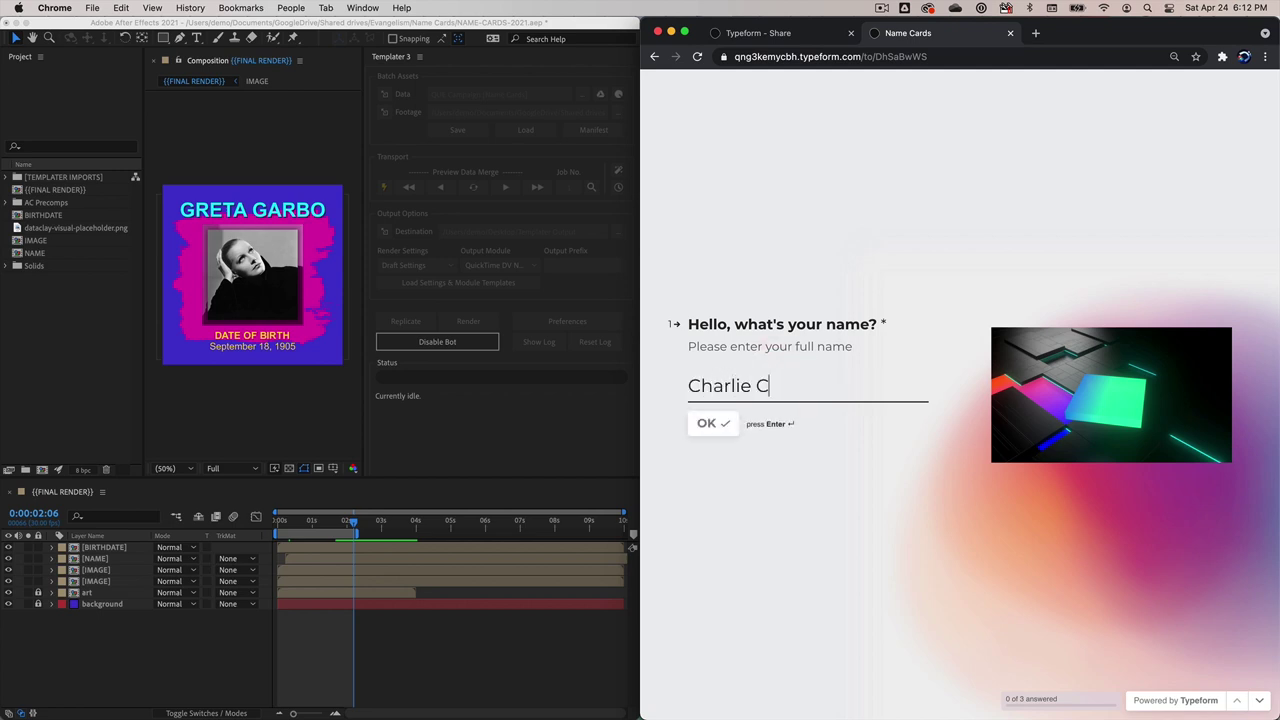
key(Return)
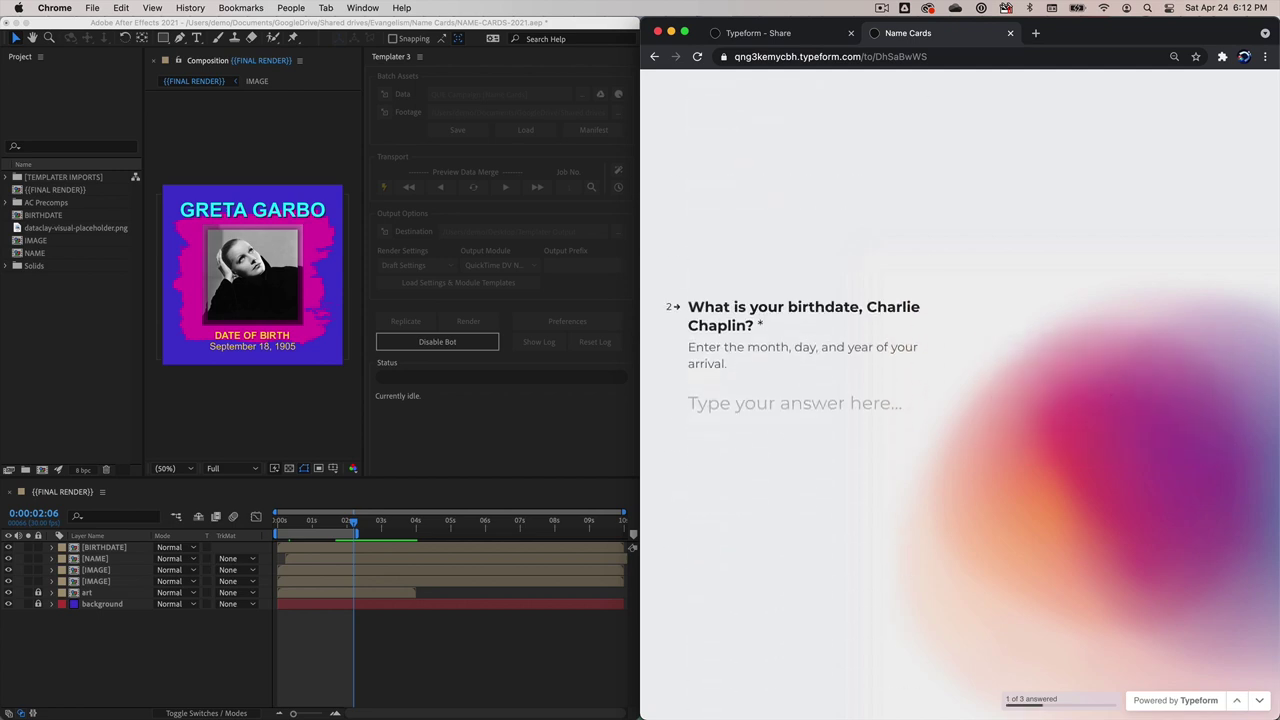
text(April)
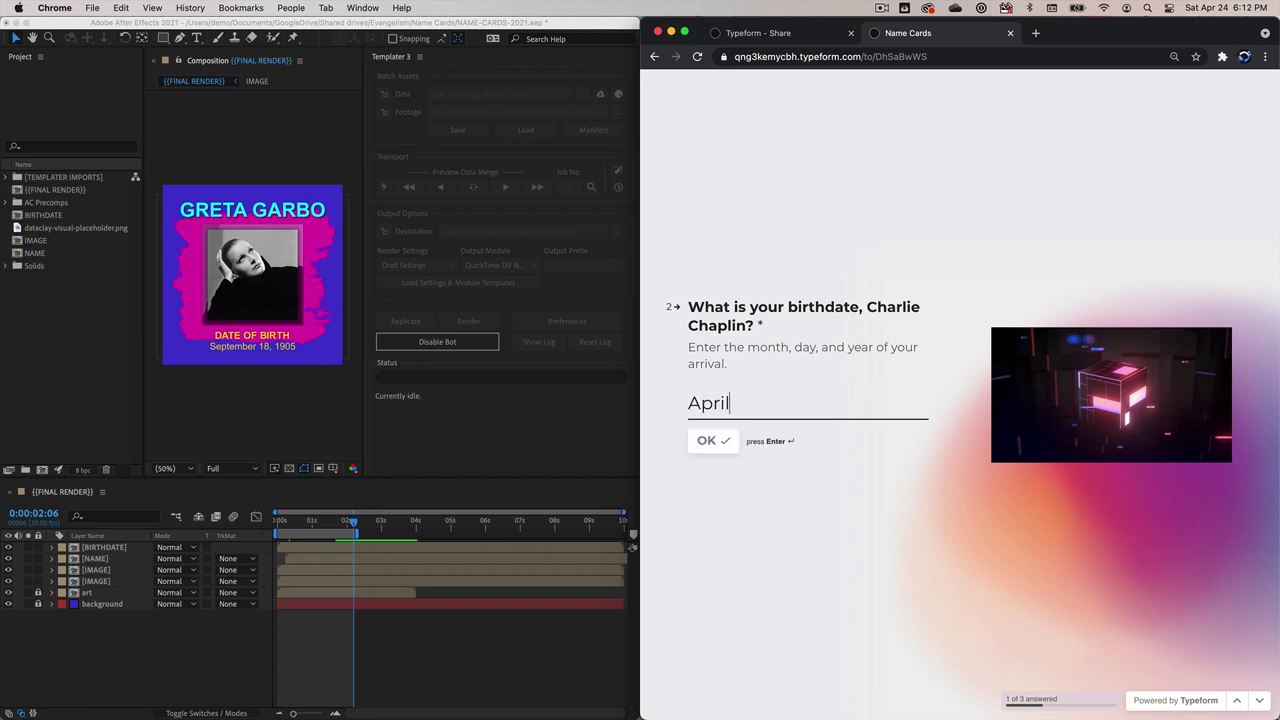
text( 16, 1889)
key(Return)
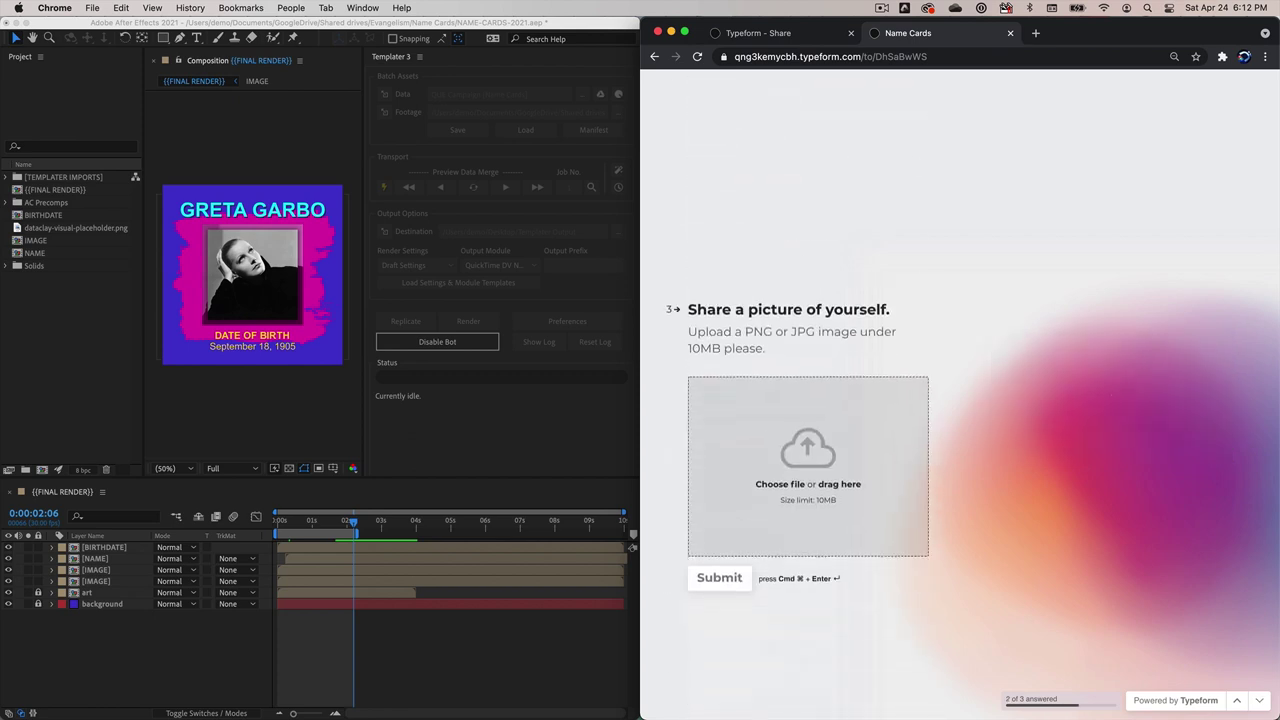
Step: Upload the portrait photo, submit the form, and watch the name card render
key(super+Tab)
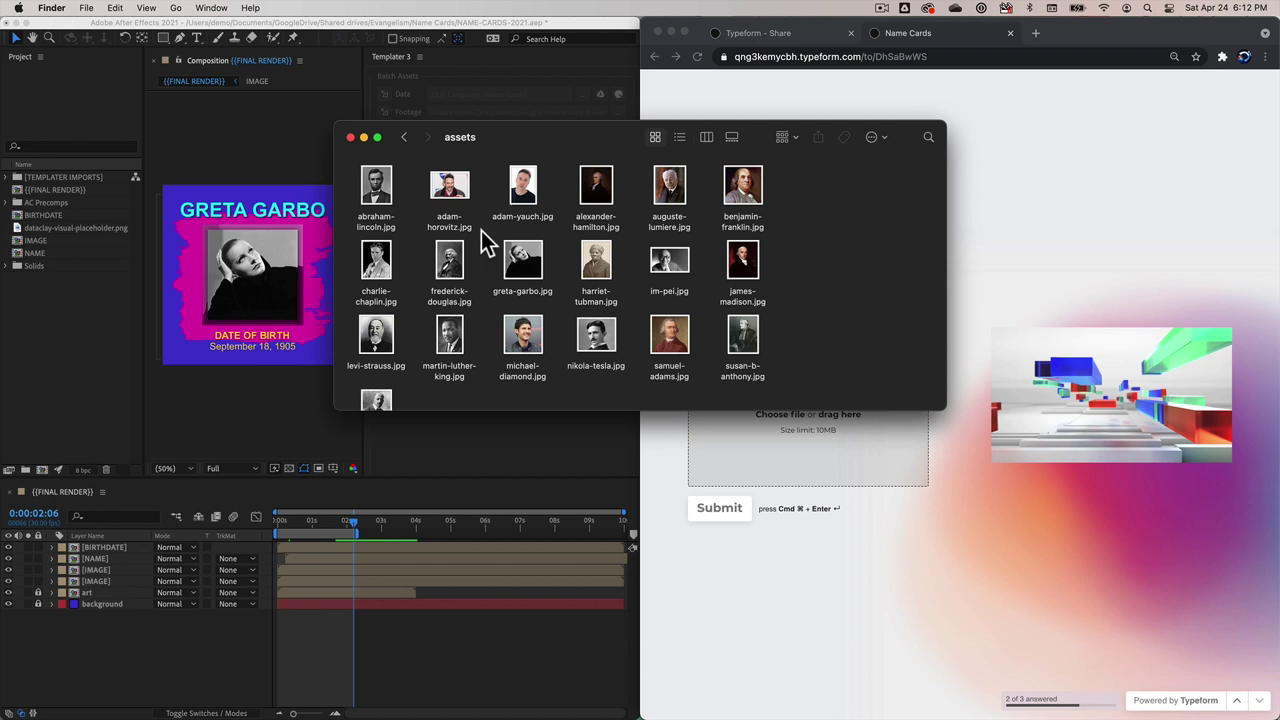
scroll(486, 243, down, 2)
drag(378, 230, 790, 431)
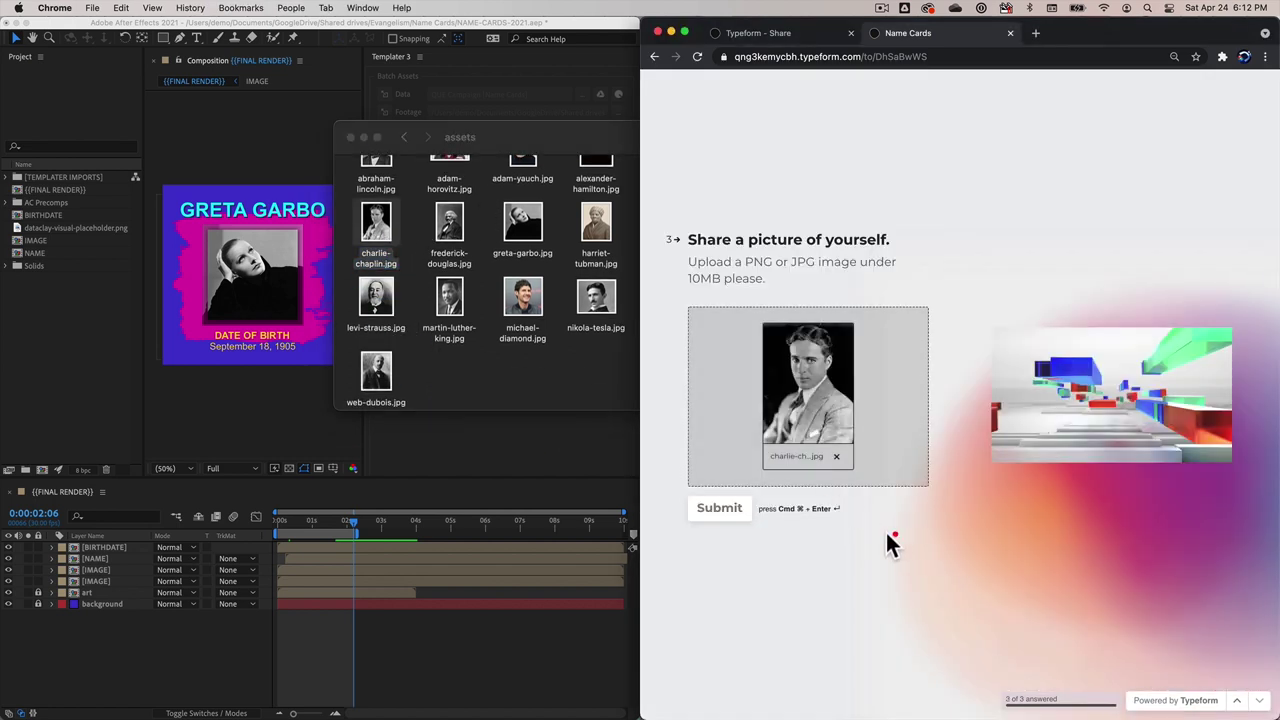
click(708, 509)
click(495, 459)
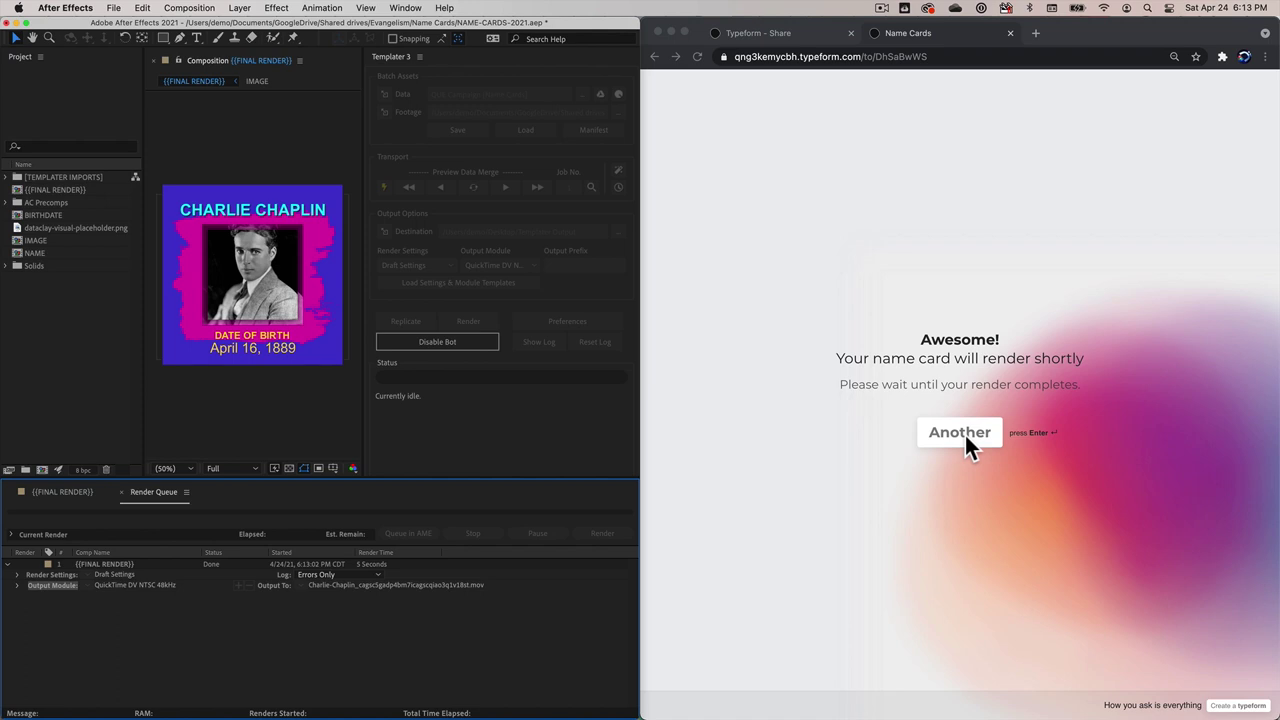
click(965, 435)
Step: Start a fresh entry with the person's name and birthdate October 19, 1869
click(965, 435)
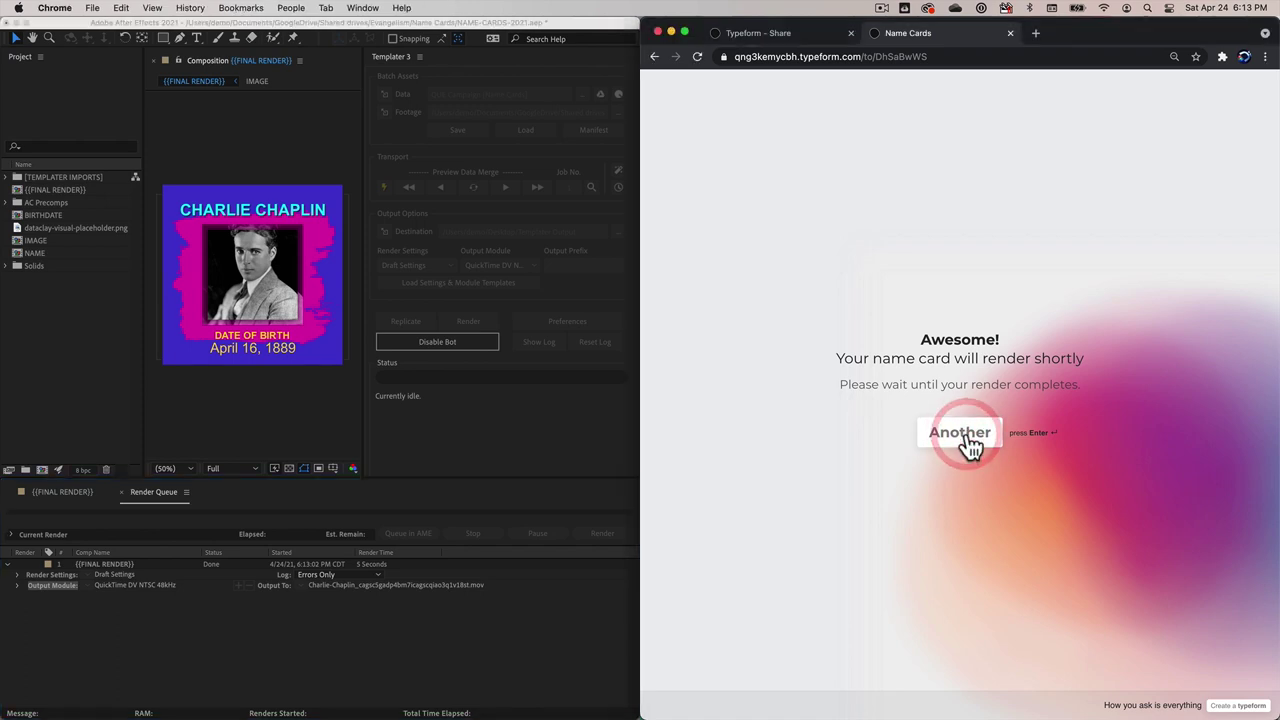
click(949, 431)
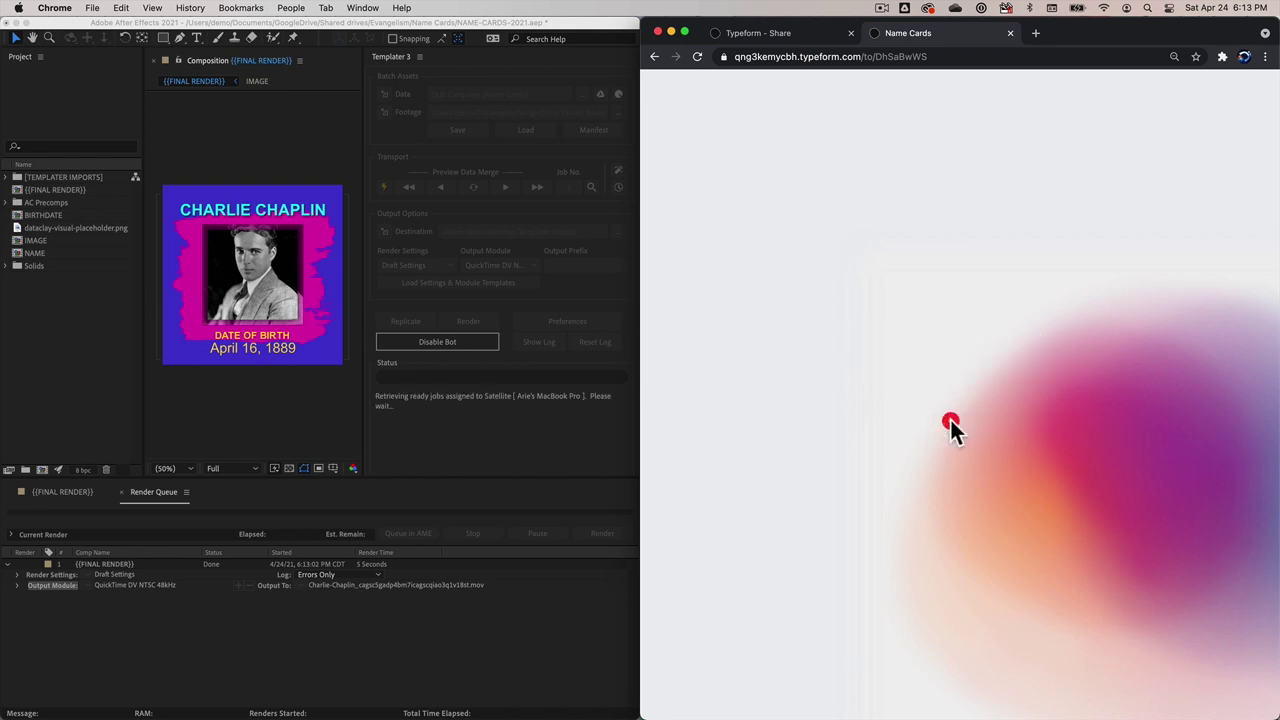
click(786, 381)
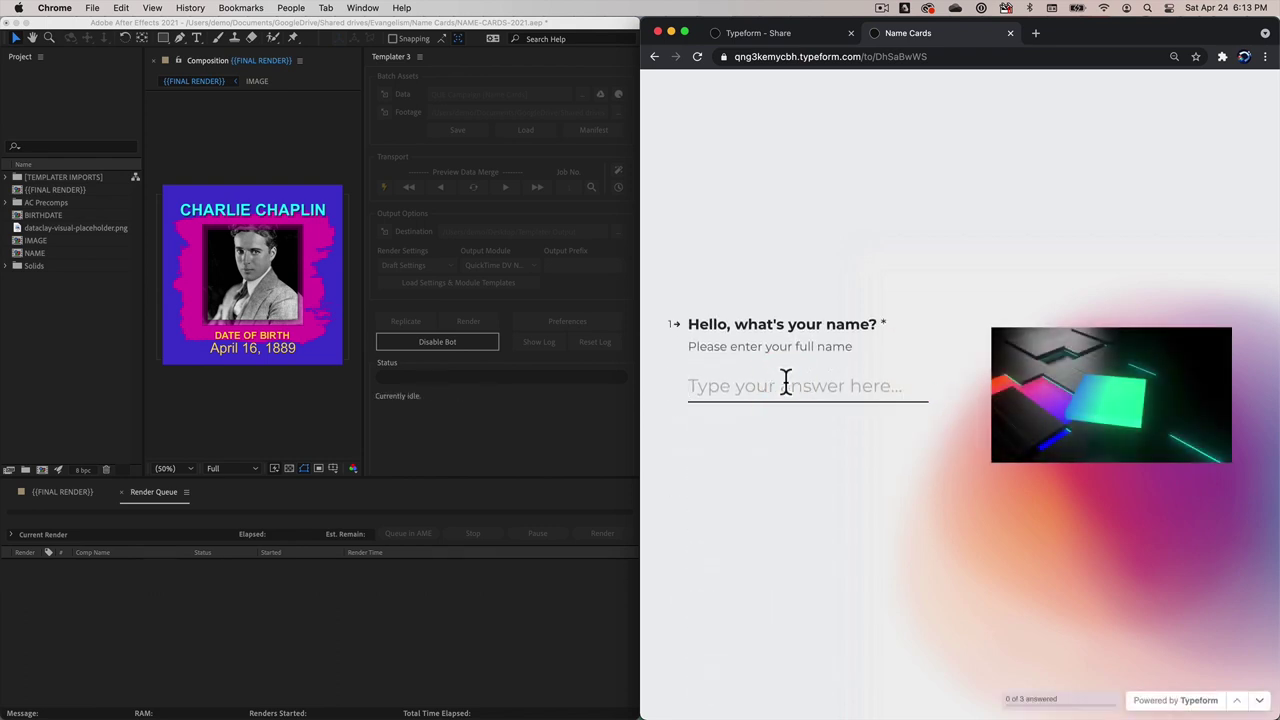
text(August)
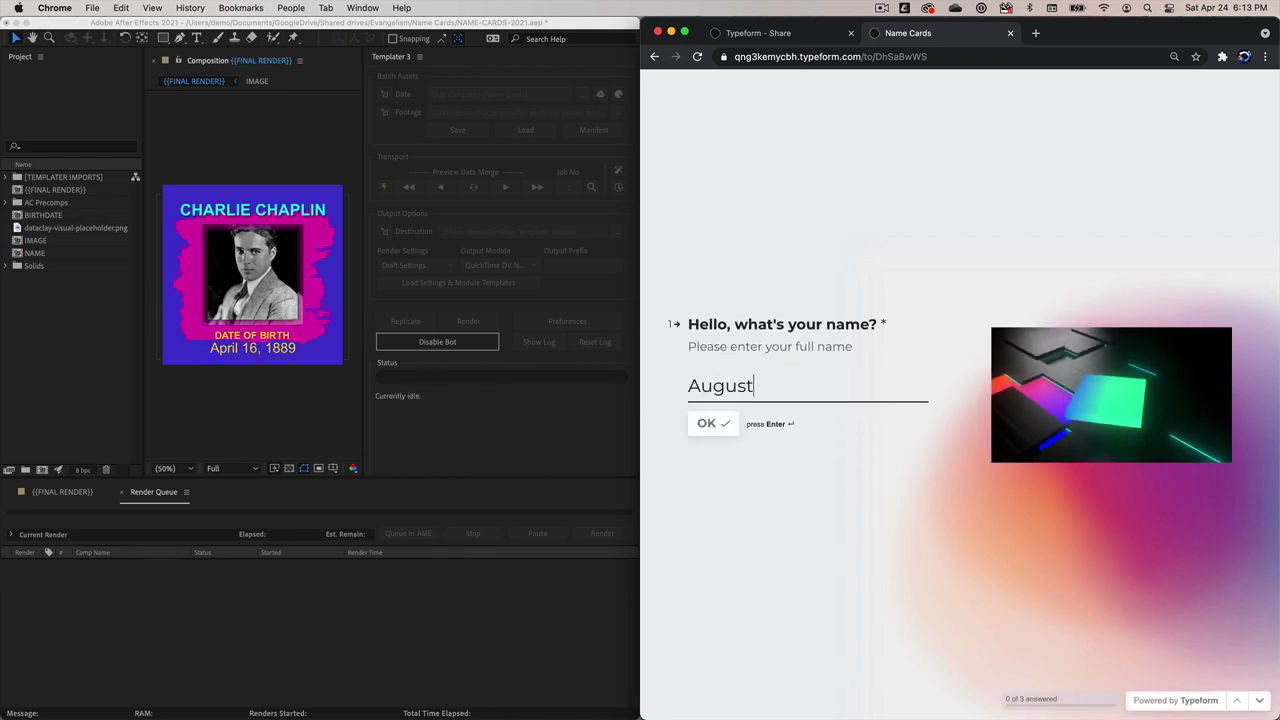
text( Lumiere)
key(Return)
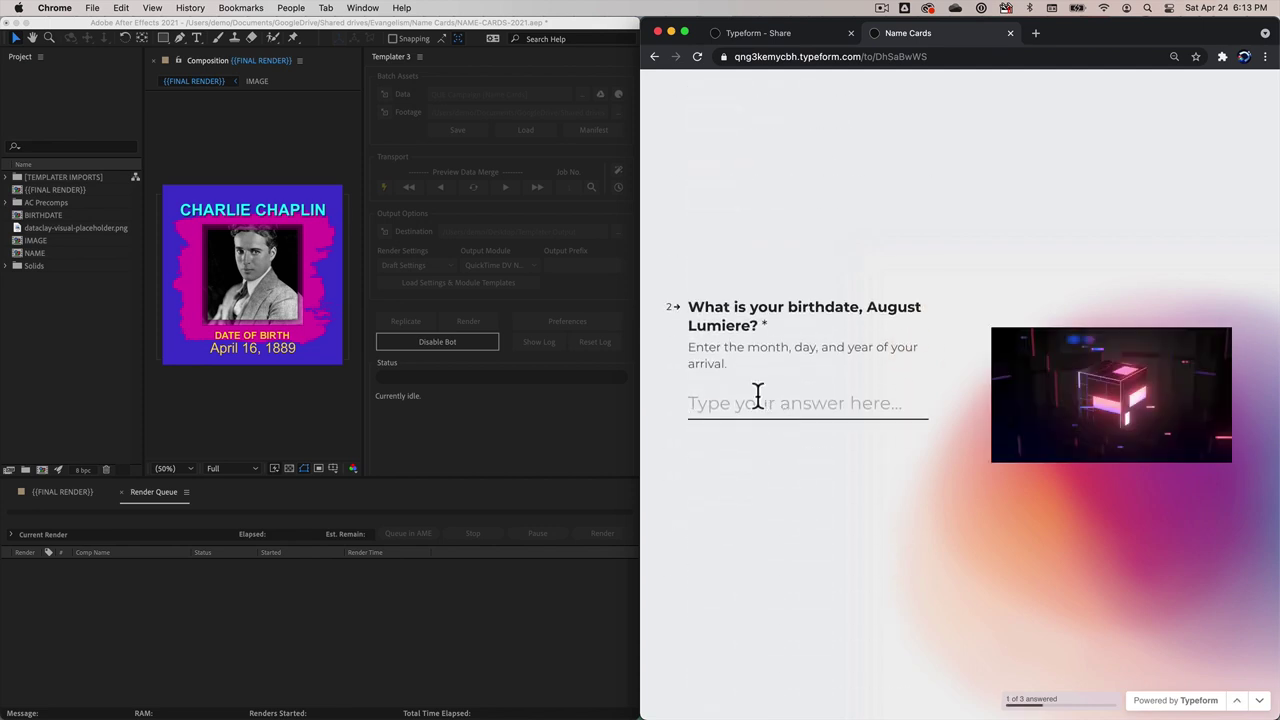
text(October )
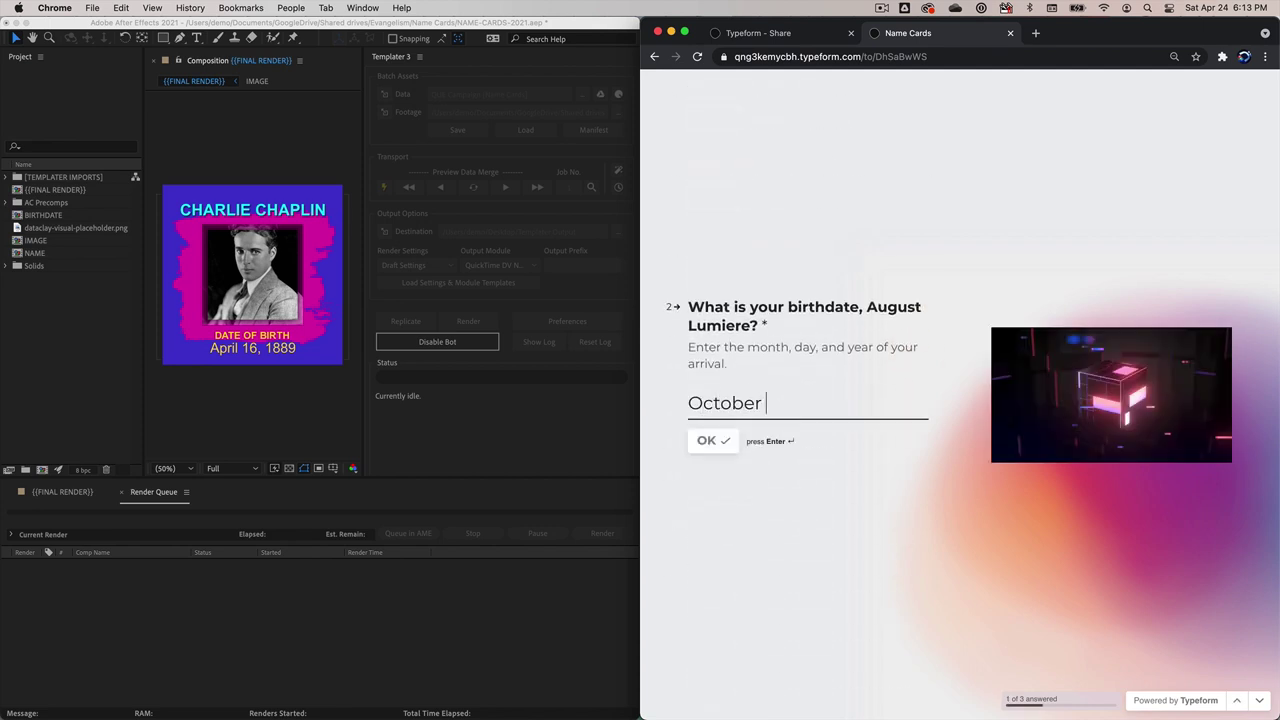
text(19, 1869)
key(Return)
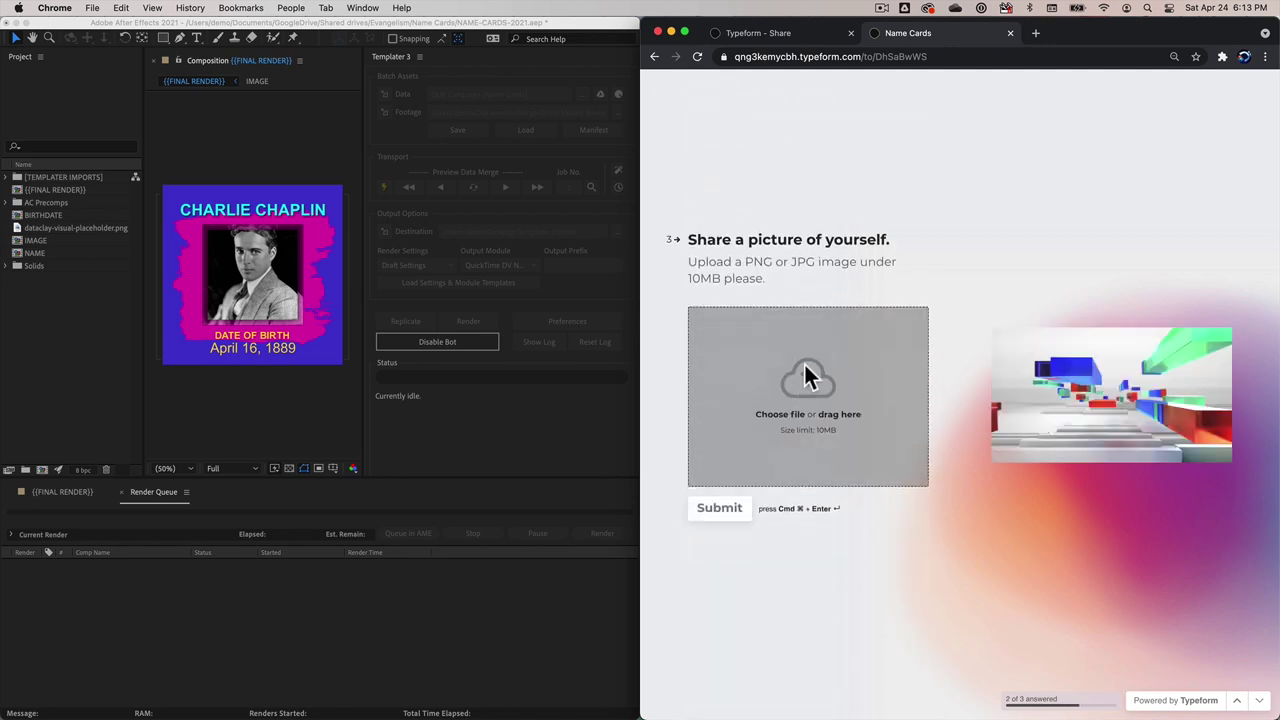
Step: Upload the portrait photo and submit the form for rendering
key(super+Tab)
key(super+Tab)
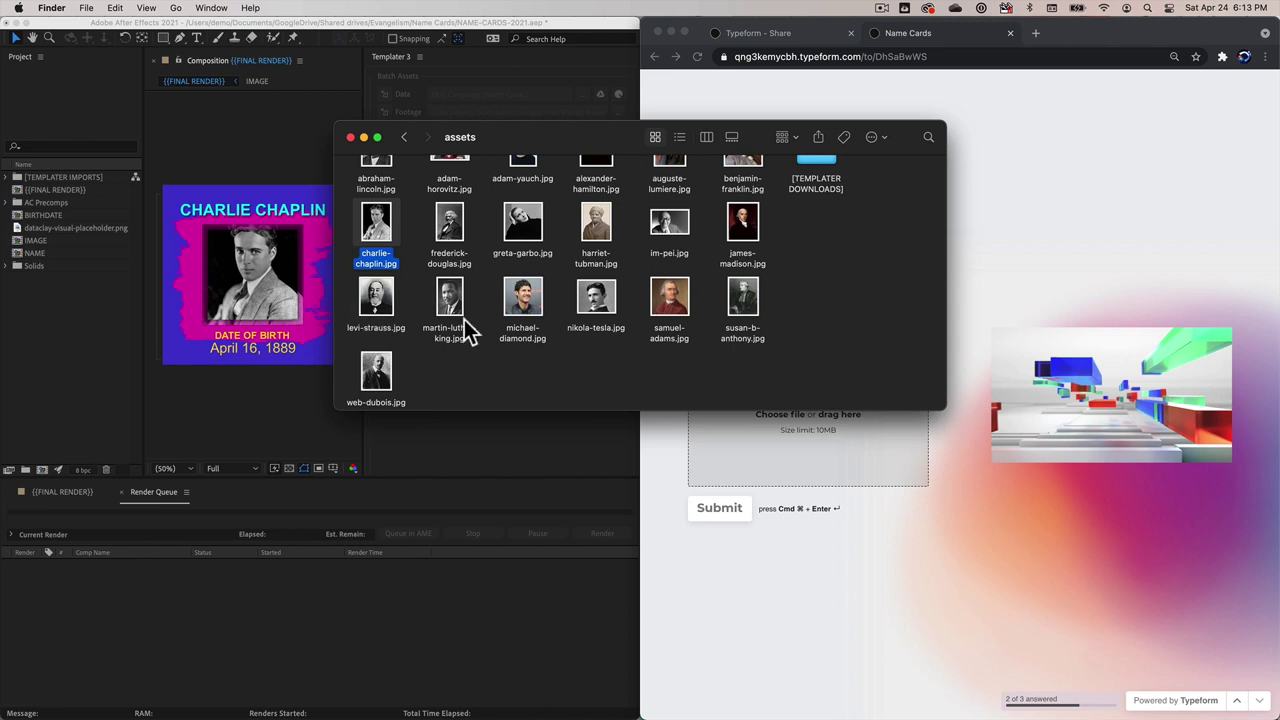
scroll(854, 255, up, 2)
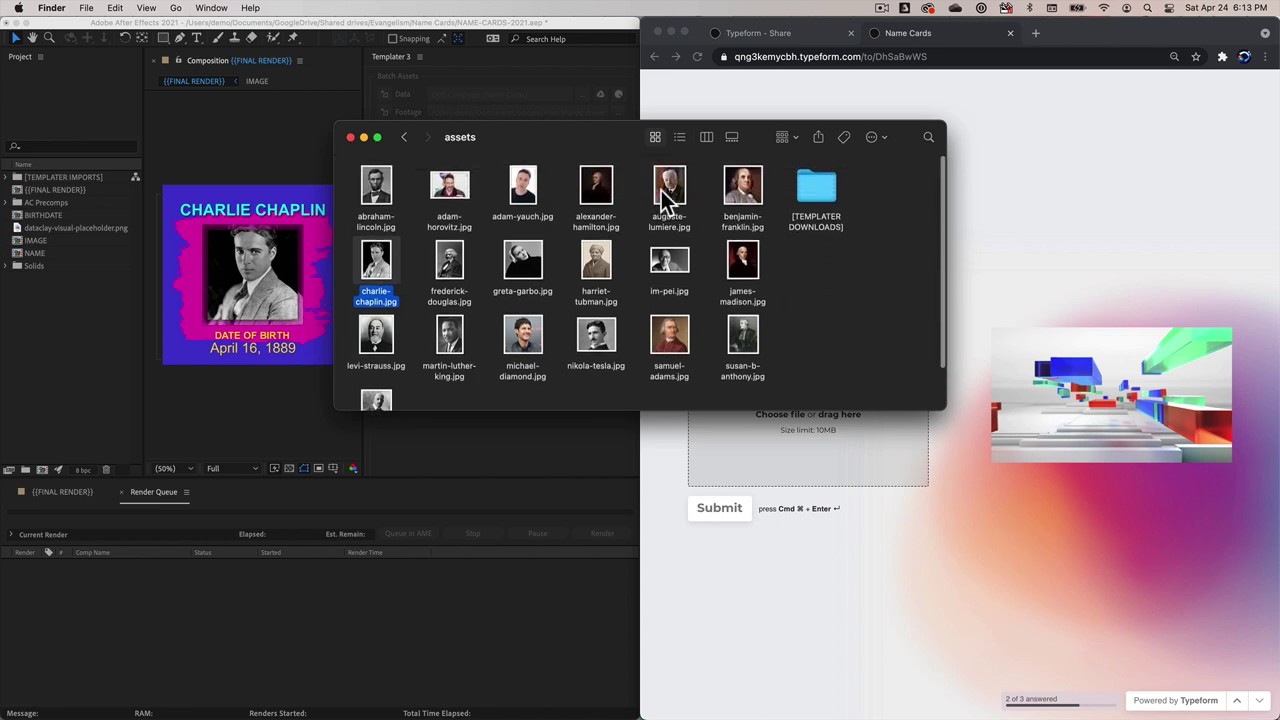
drag(668, 195, 766, 449)
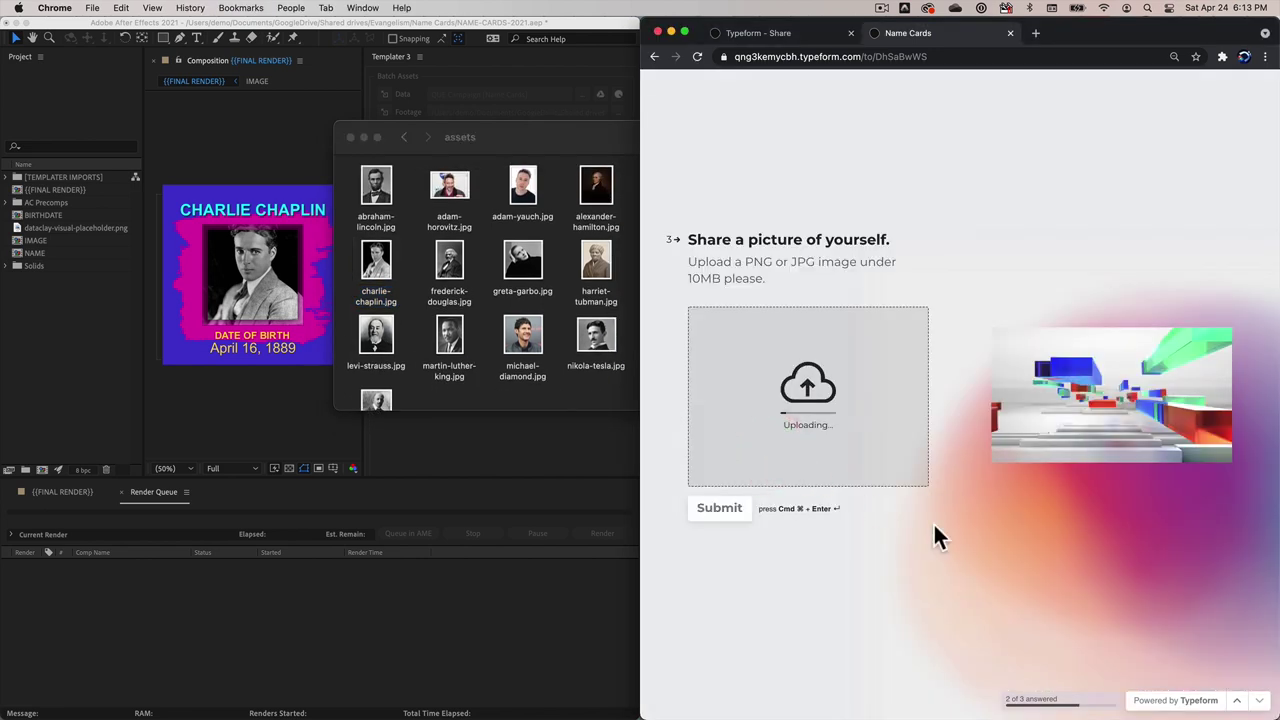
click(734, 514)
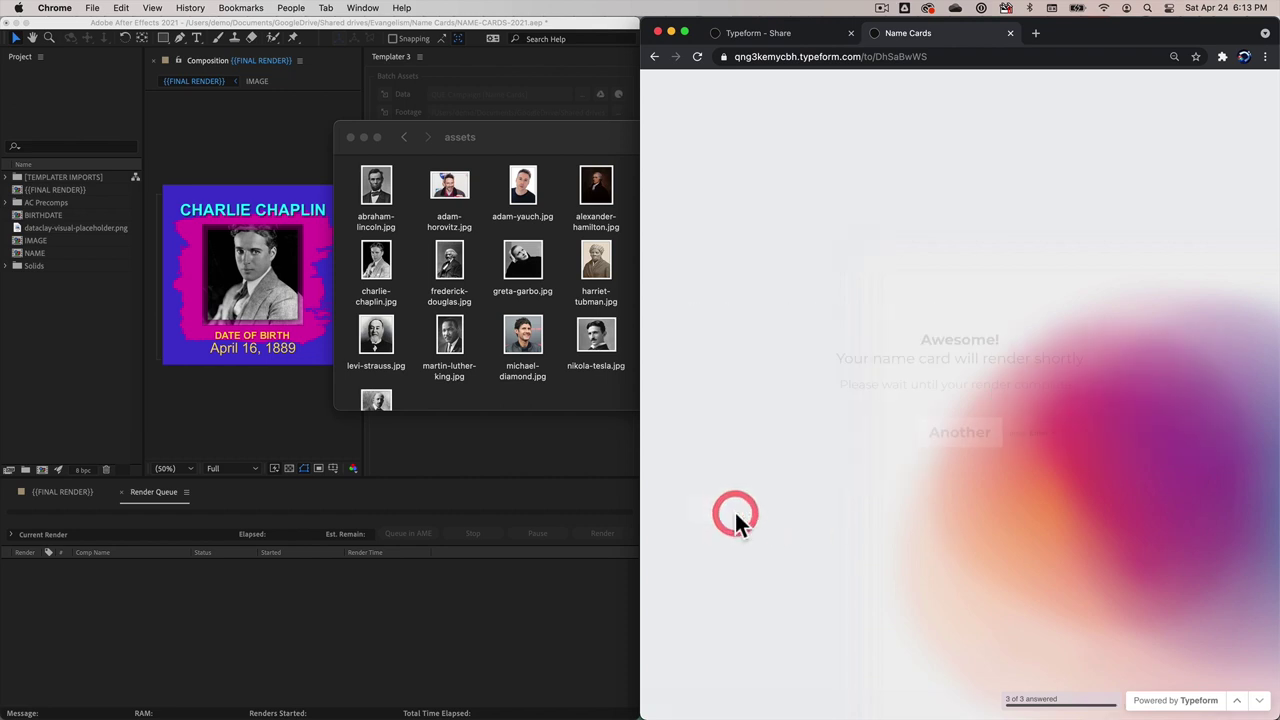
click(562, 474)
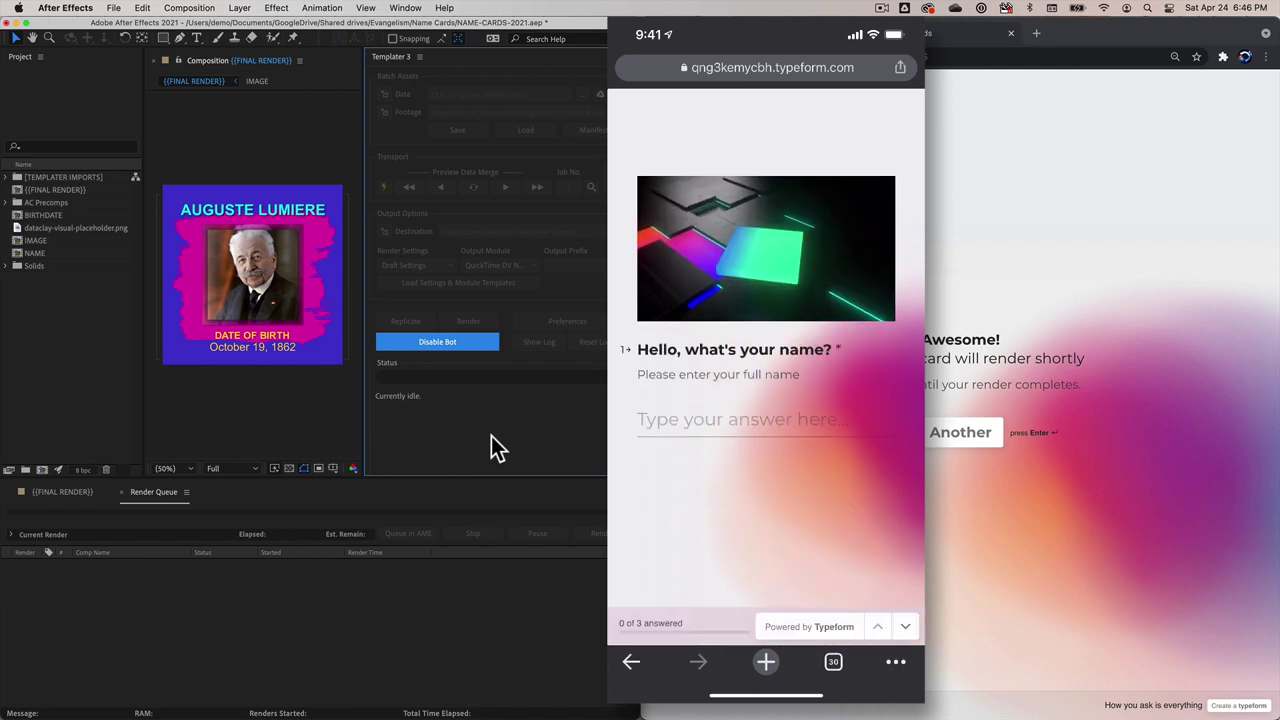
Step: Submit the entrant's full name and the birthdate January 1, 1970 in the phone's Typeform
text(Ari)
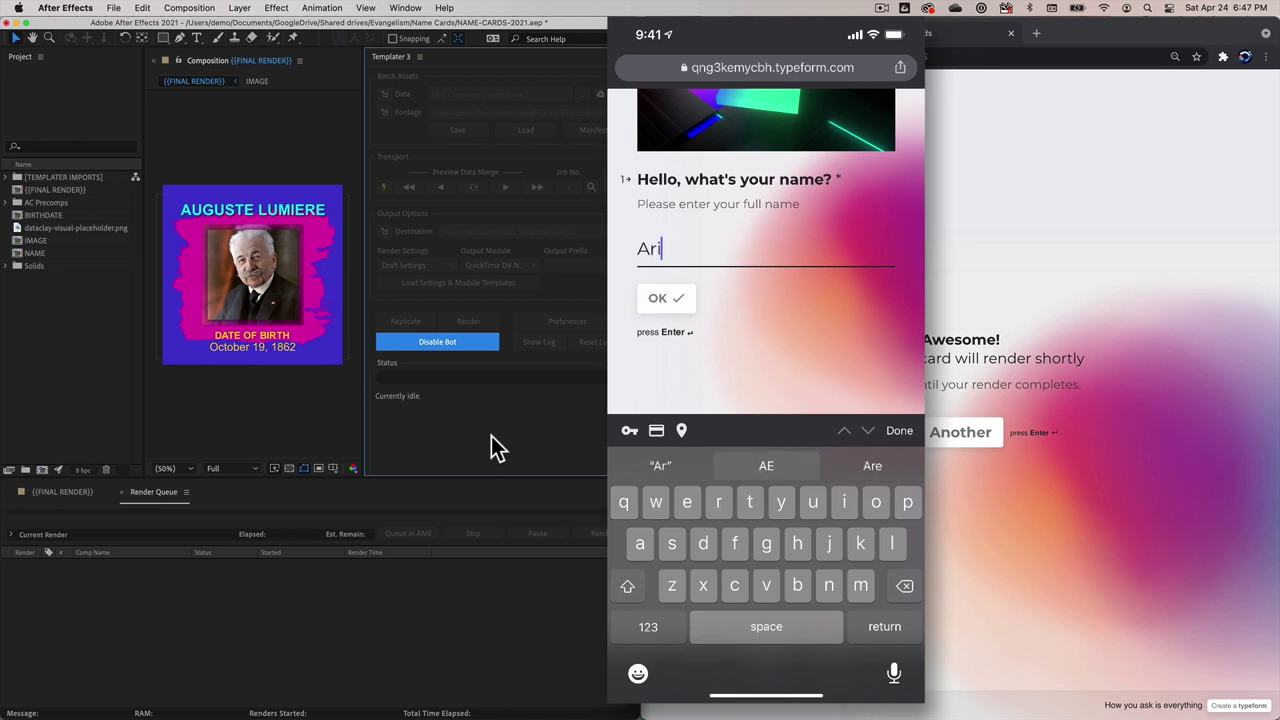
text(e St)
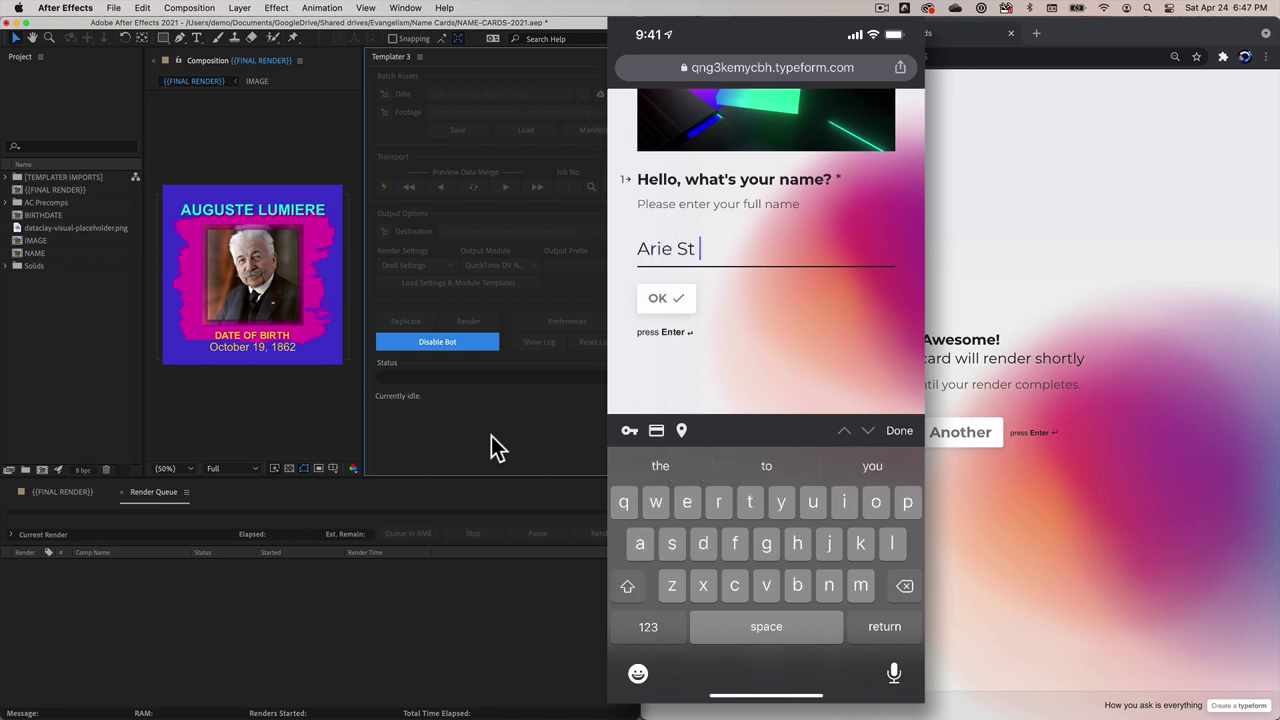
text(avchansky)
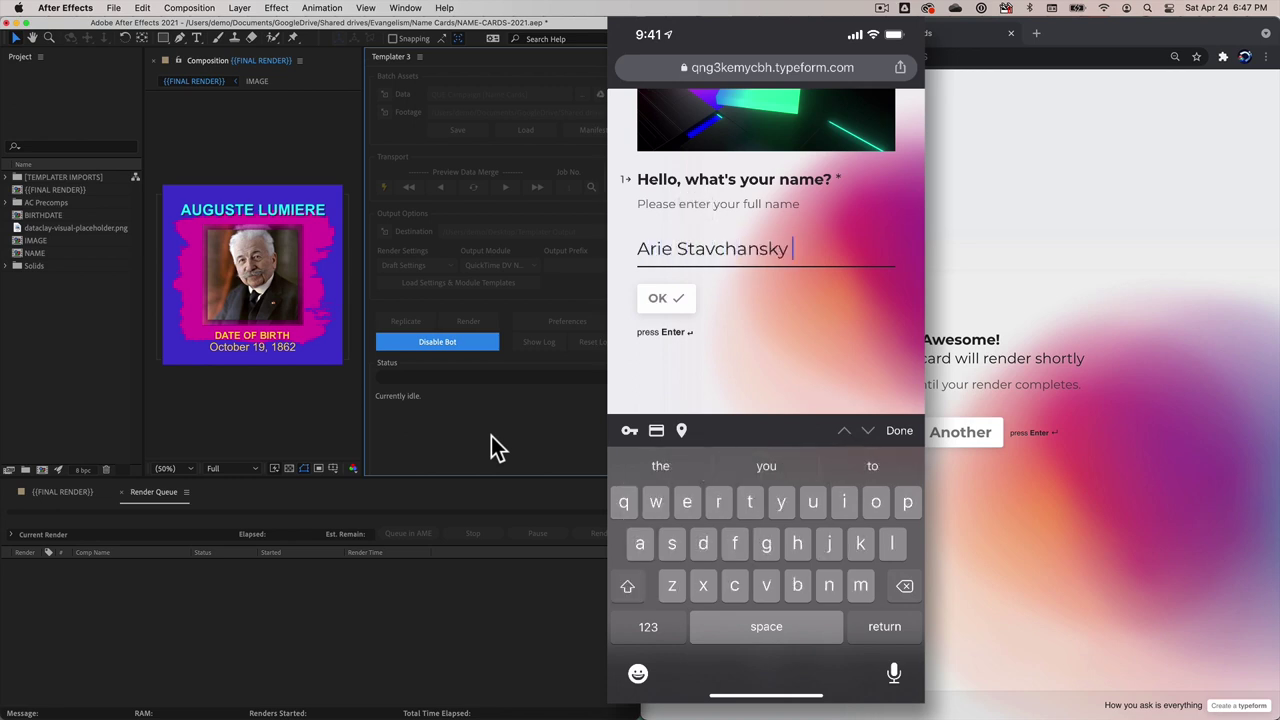
key(Return)
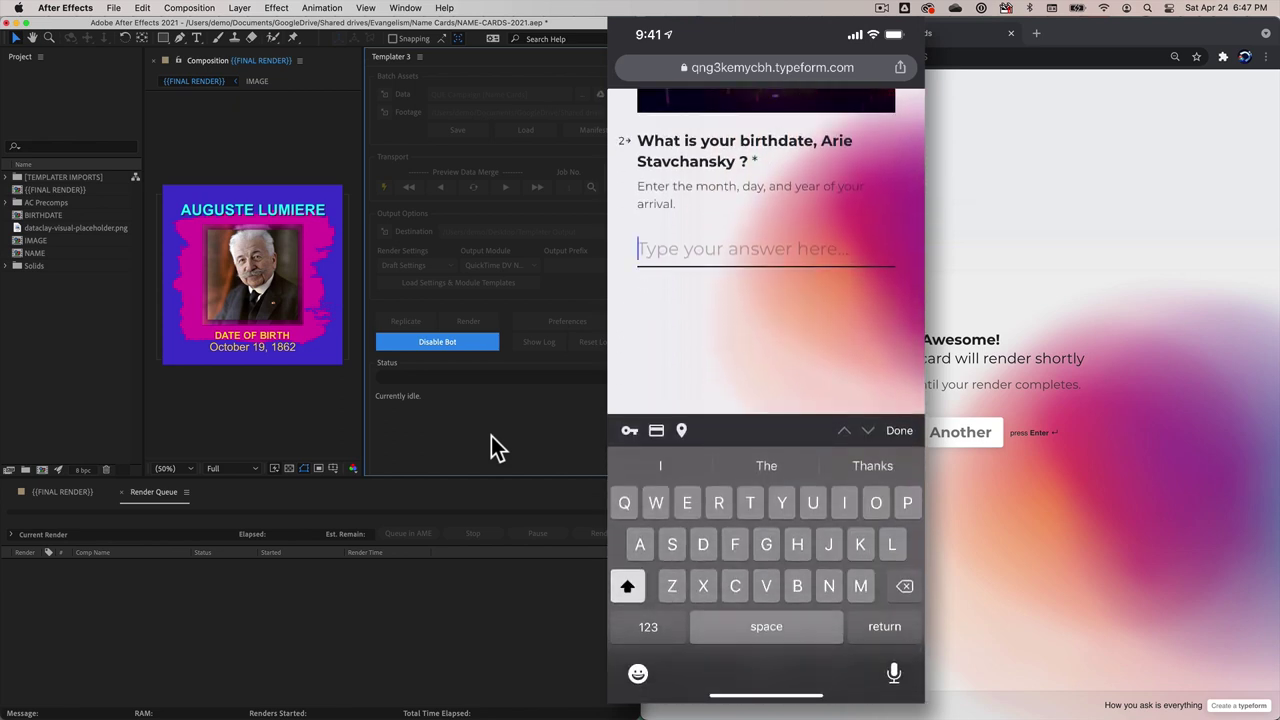
text(January )
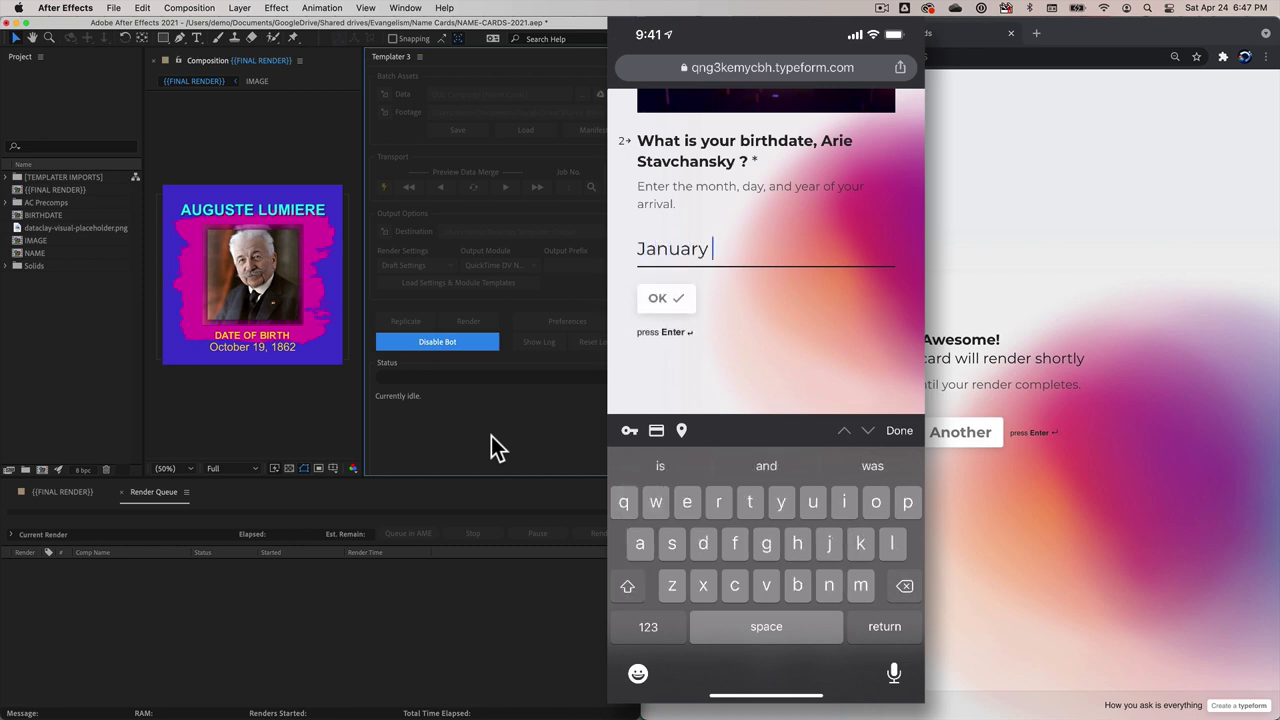
text(1, 197)
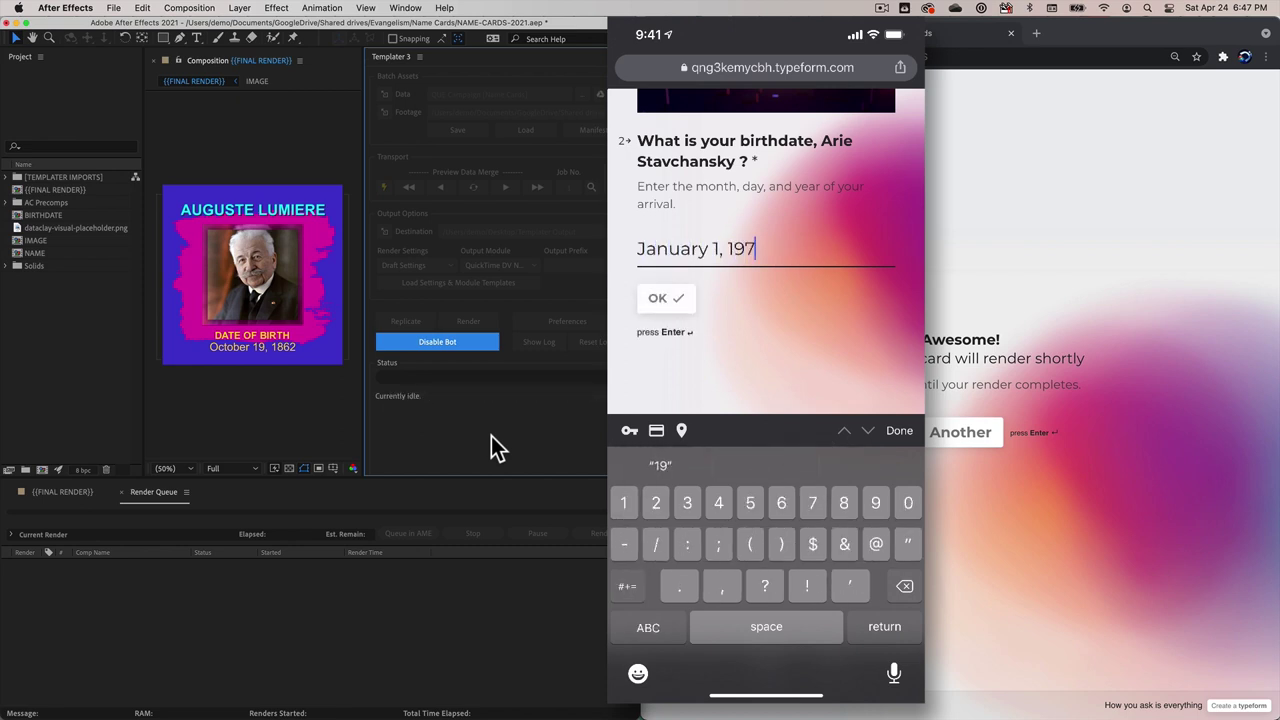
text(0)
key(Return)
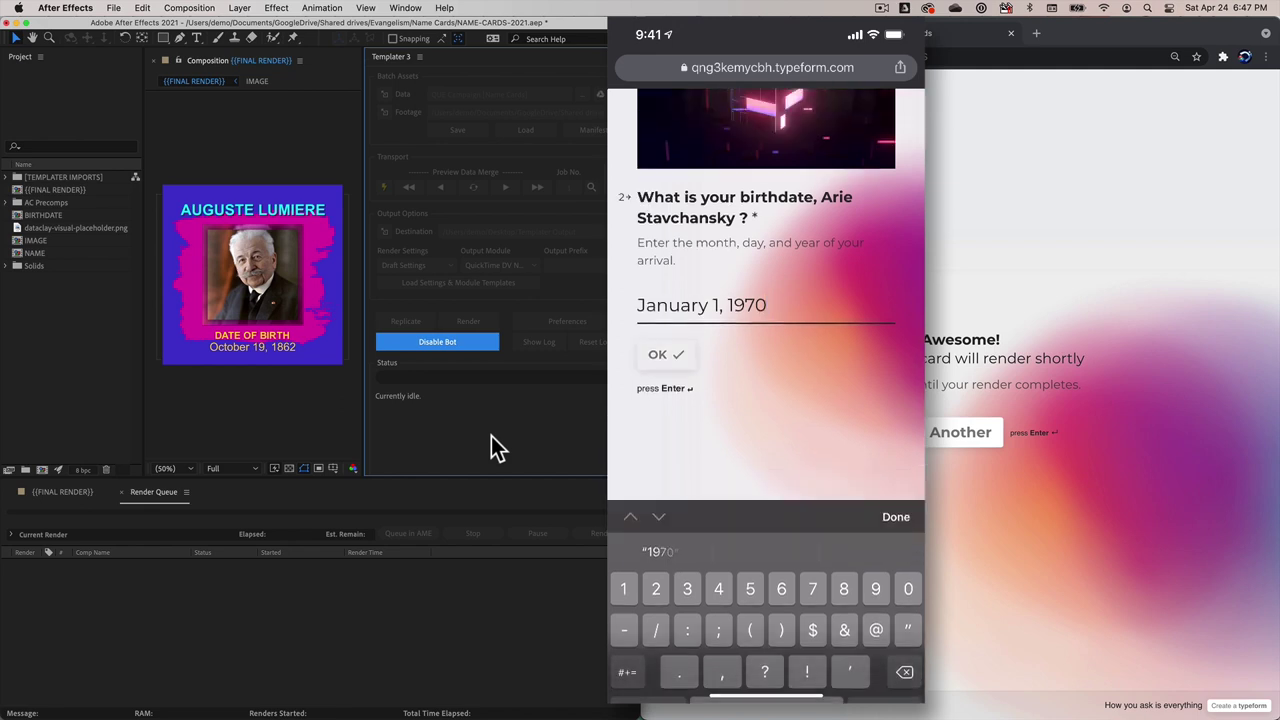